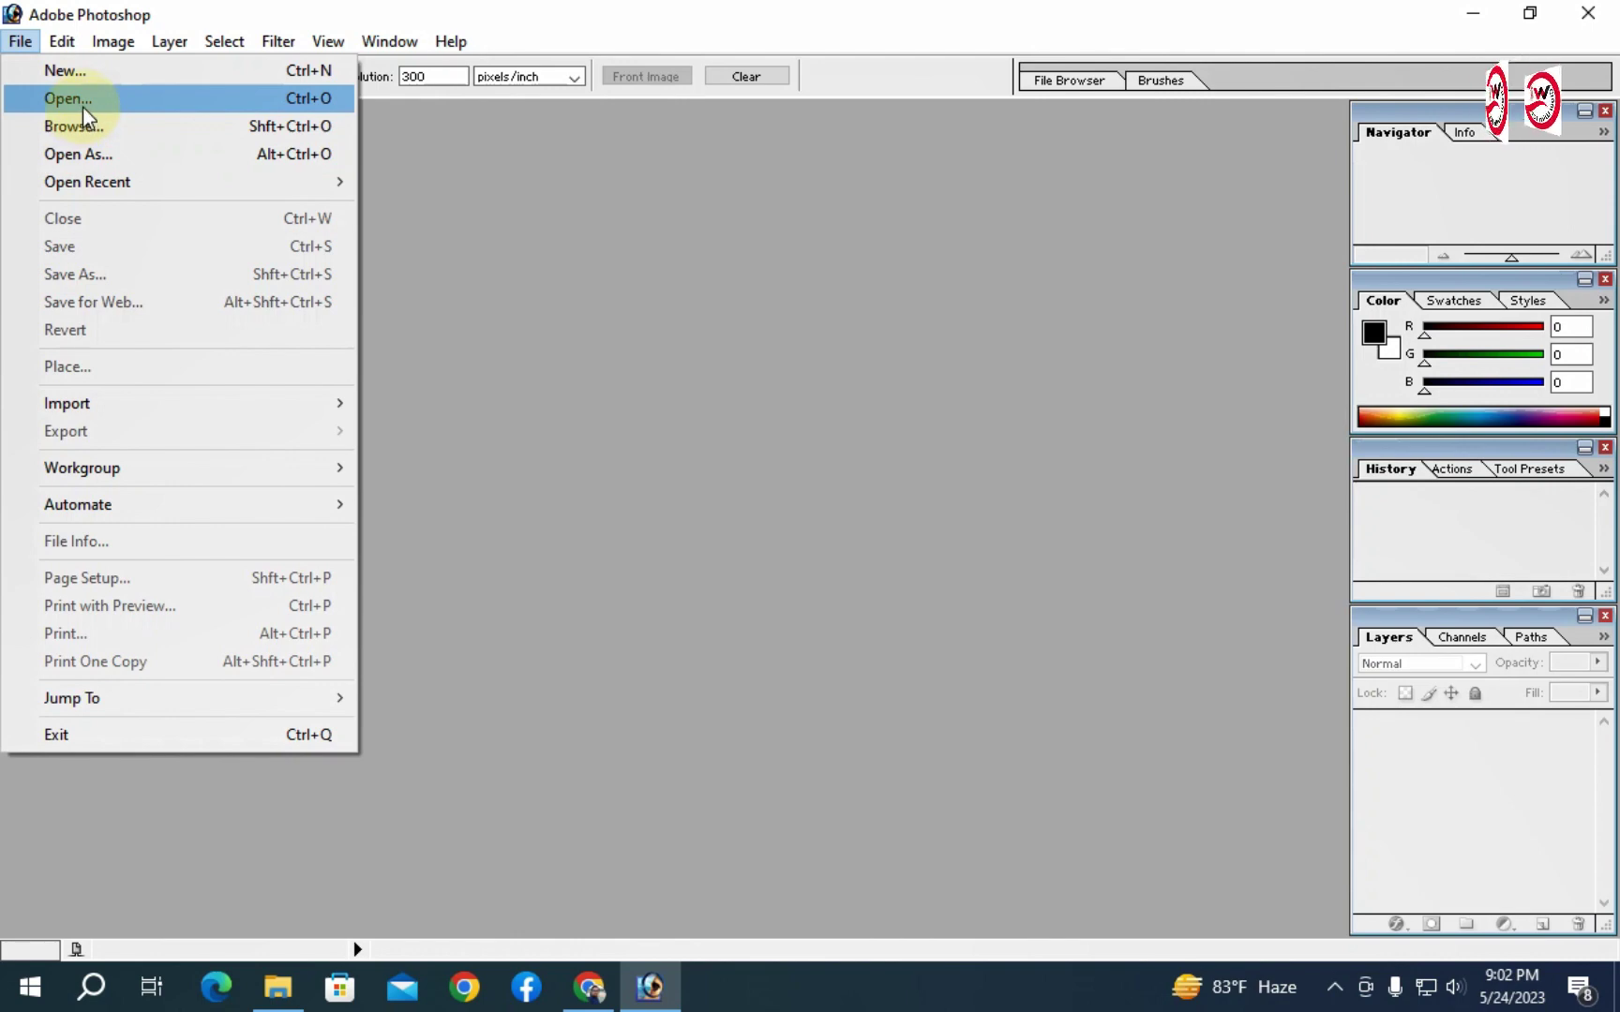
Open the portrait photo IMG_20221007_101624.jpg from the Desktop and maximize its document window.
click(82, 101)
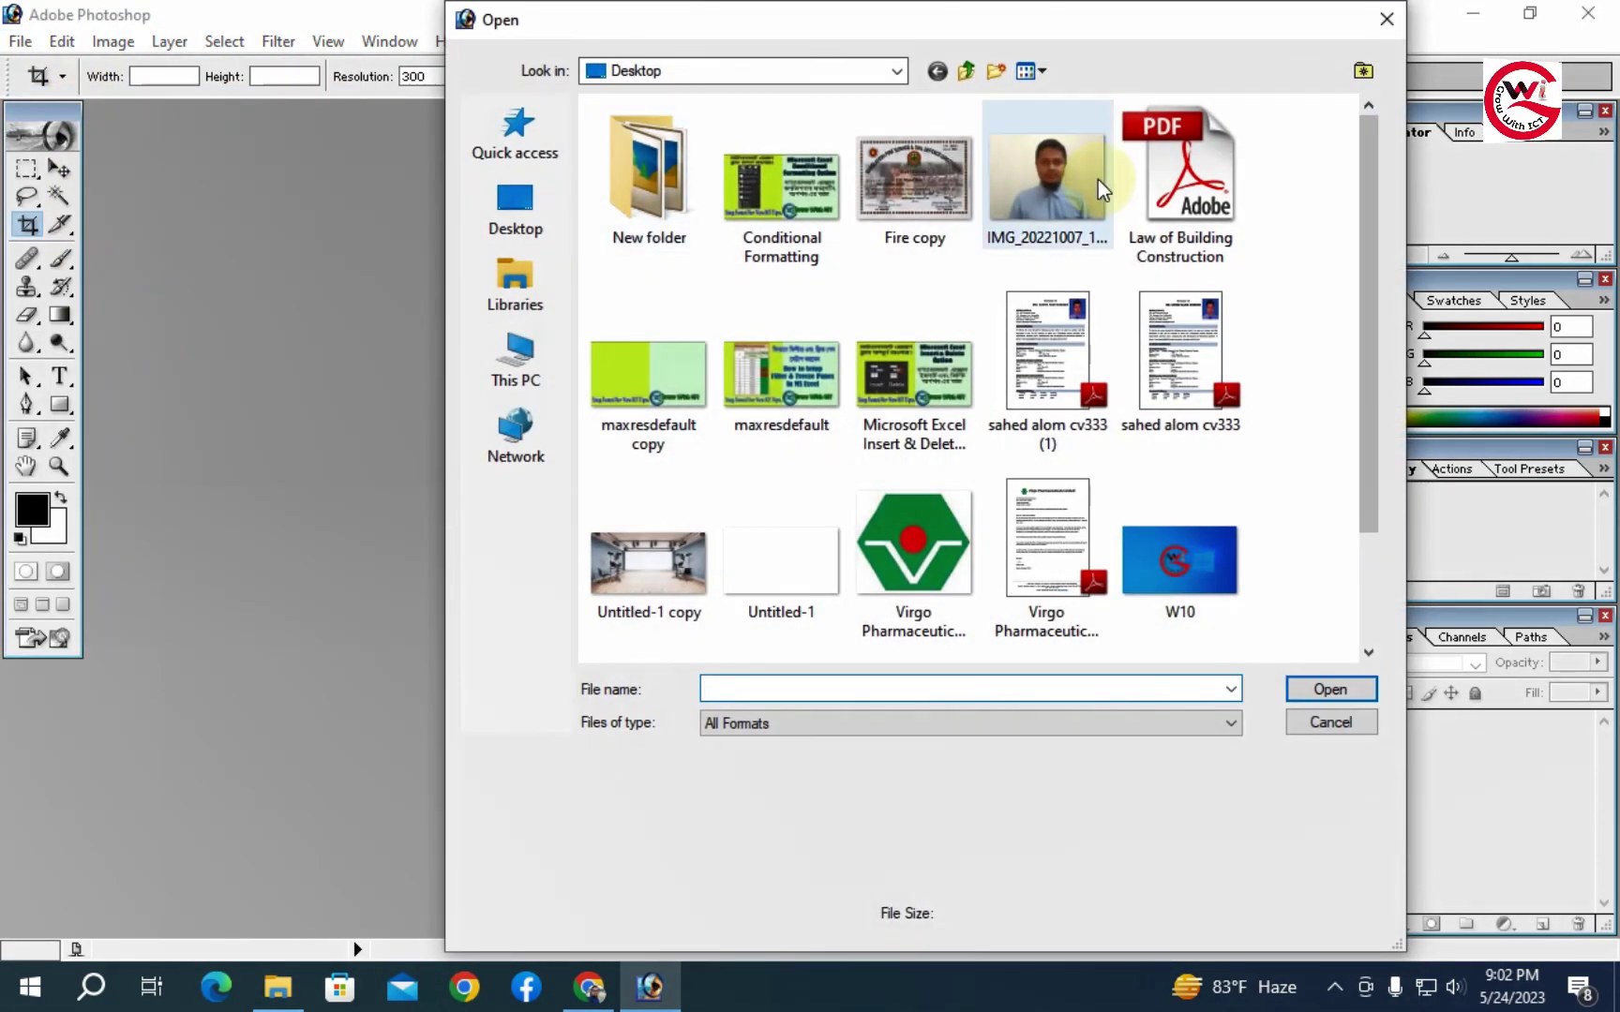
double_click(1102, 191)
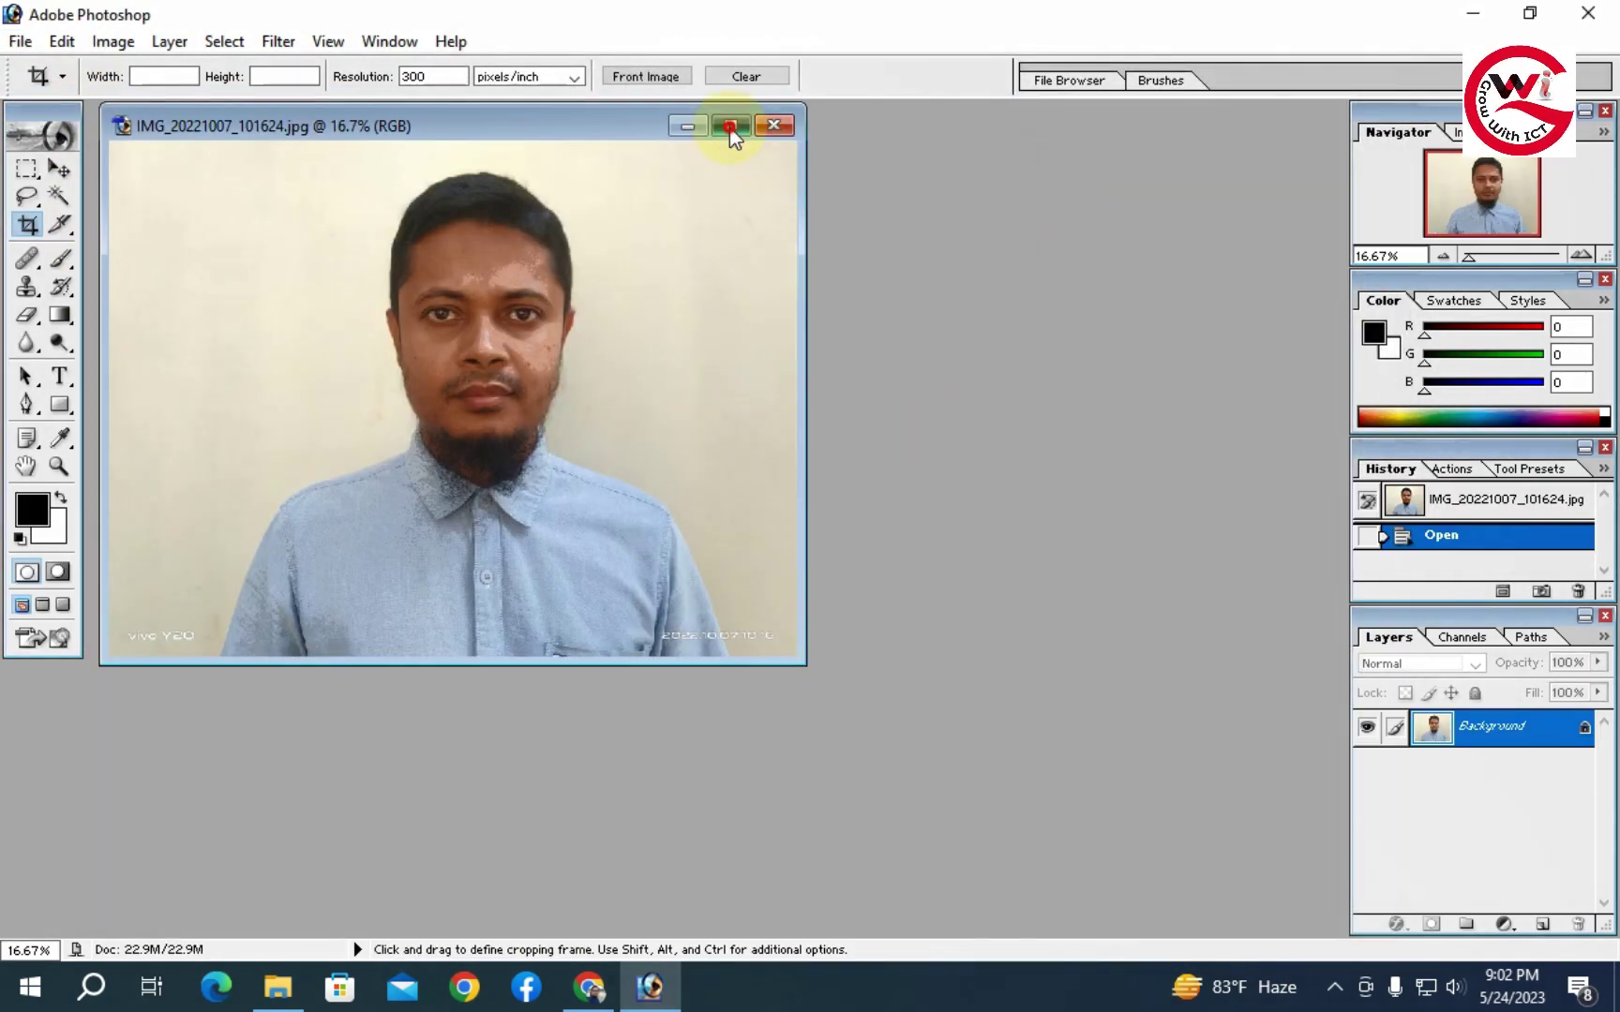
click(730, 127)
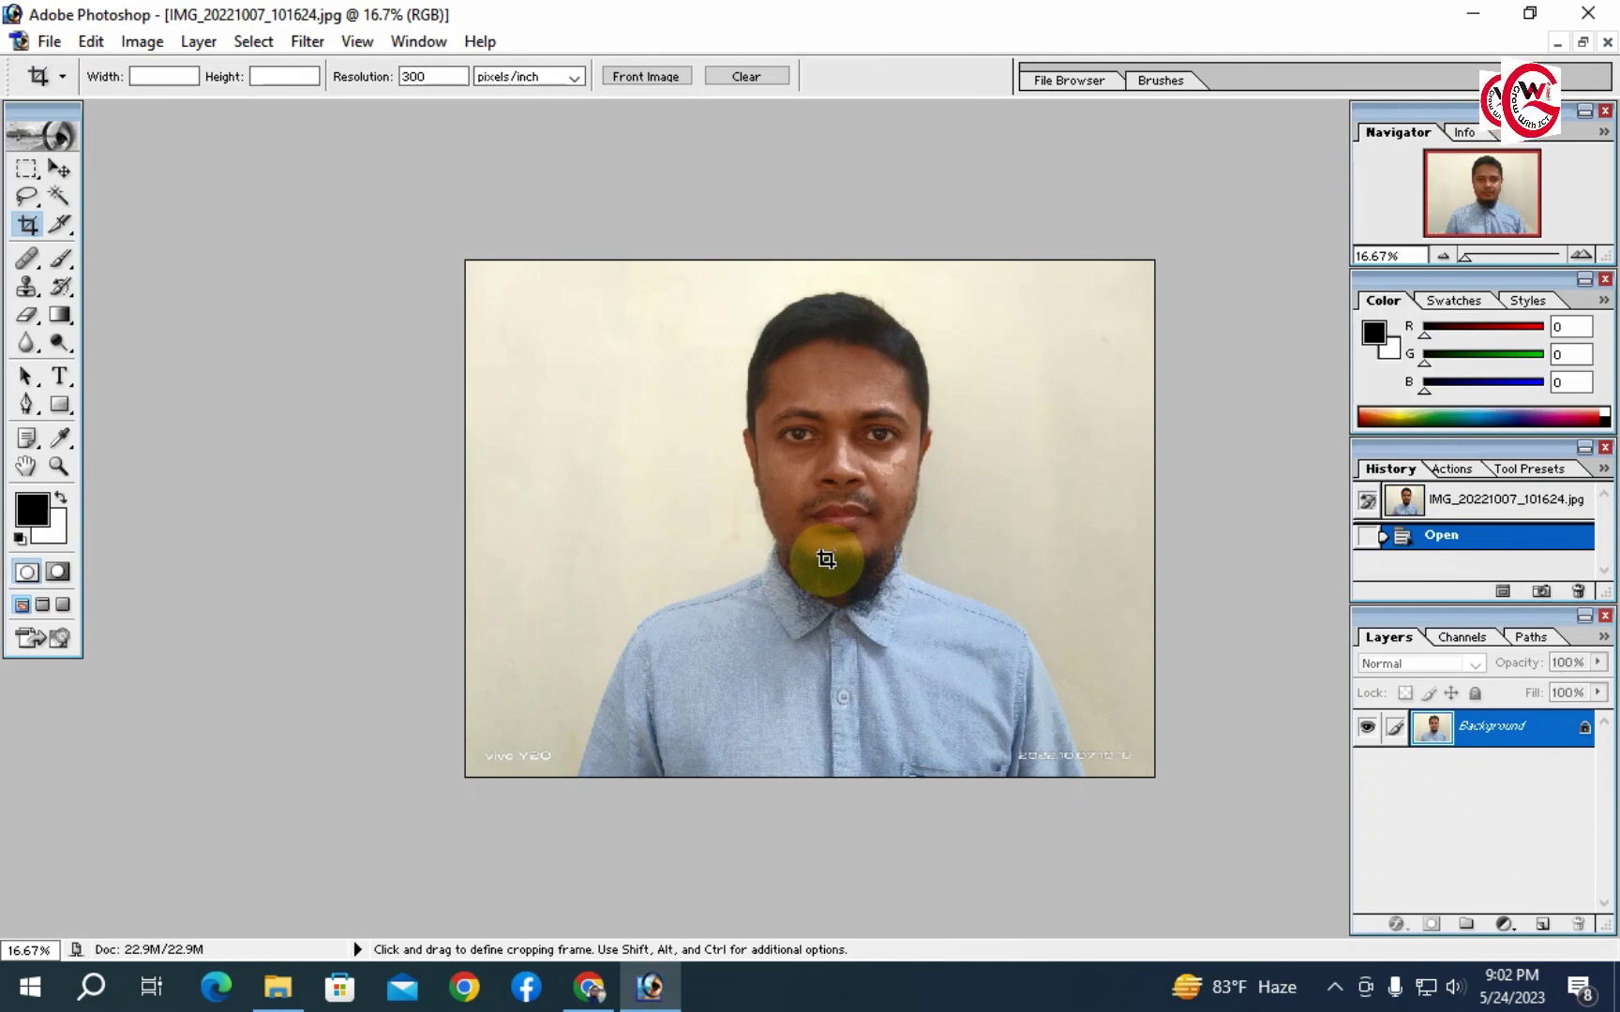
Inspect the portrait's facial skin up close and the whole photo for its original colour and lighting.
ctrl+click(854, 514)
ctrl+click(855, 515)
drag(850, 512, 886, 785)
alt+click(878, 529)
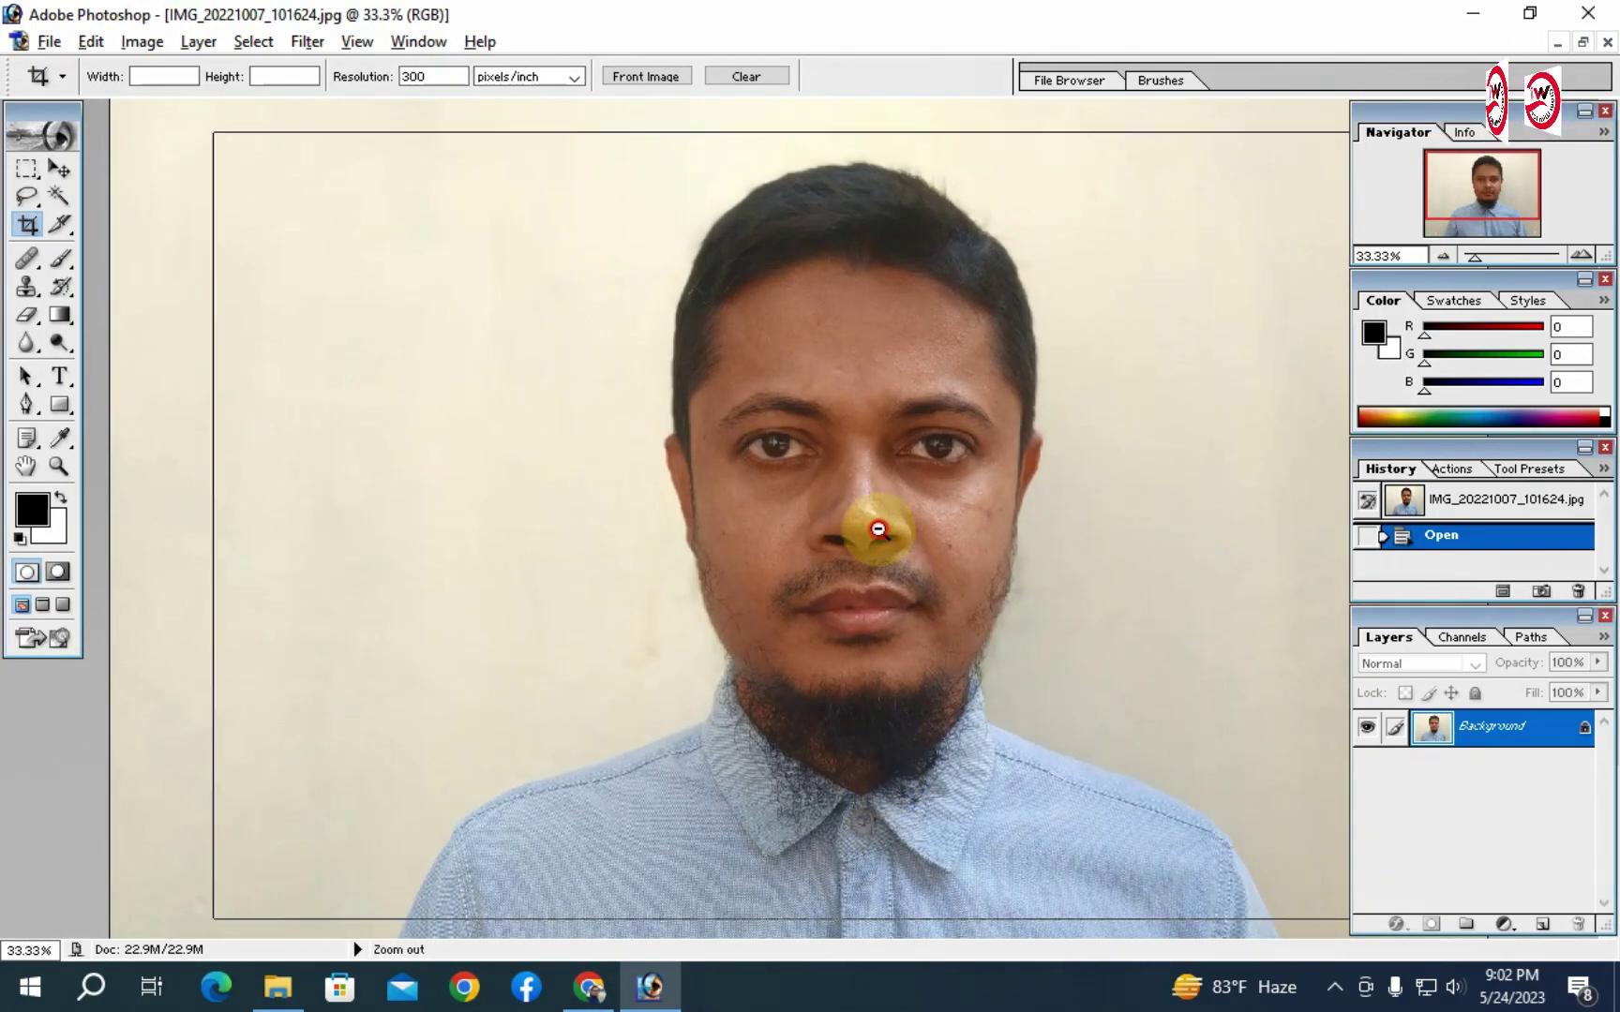
alt+click(877, 530)
ctrl+click(871, 475)
ctrl+click(871, 475)
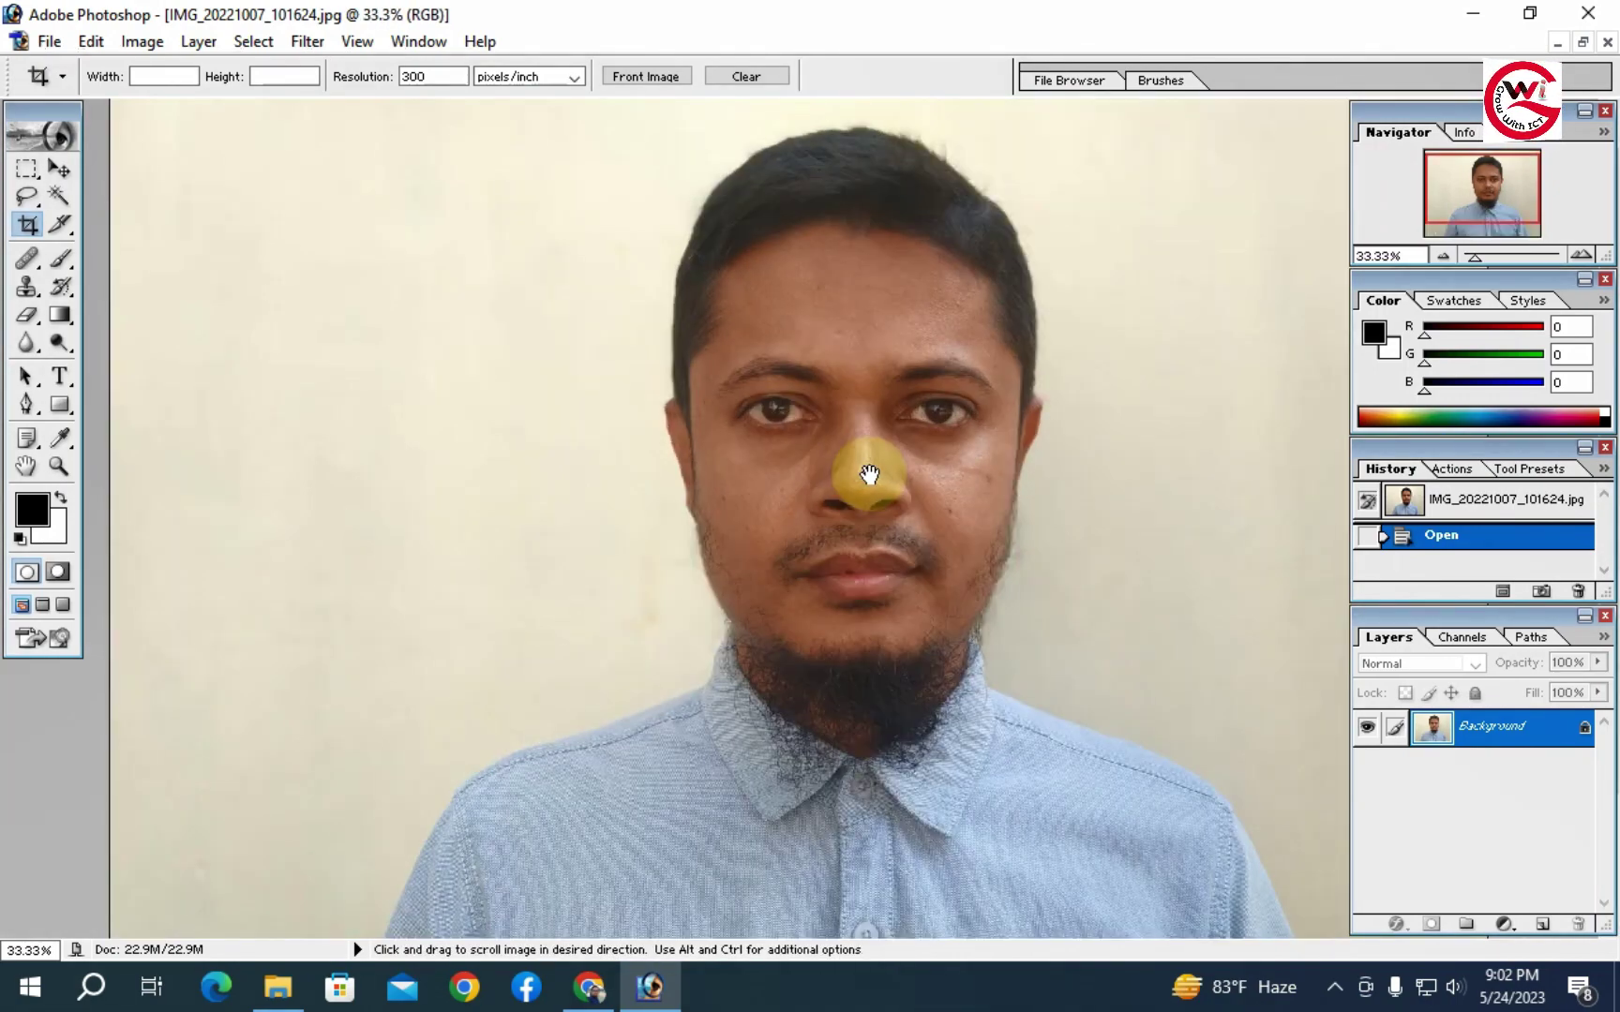
drag(911, 531, 925, 596)
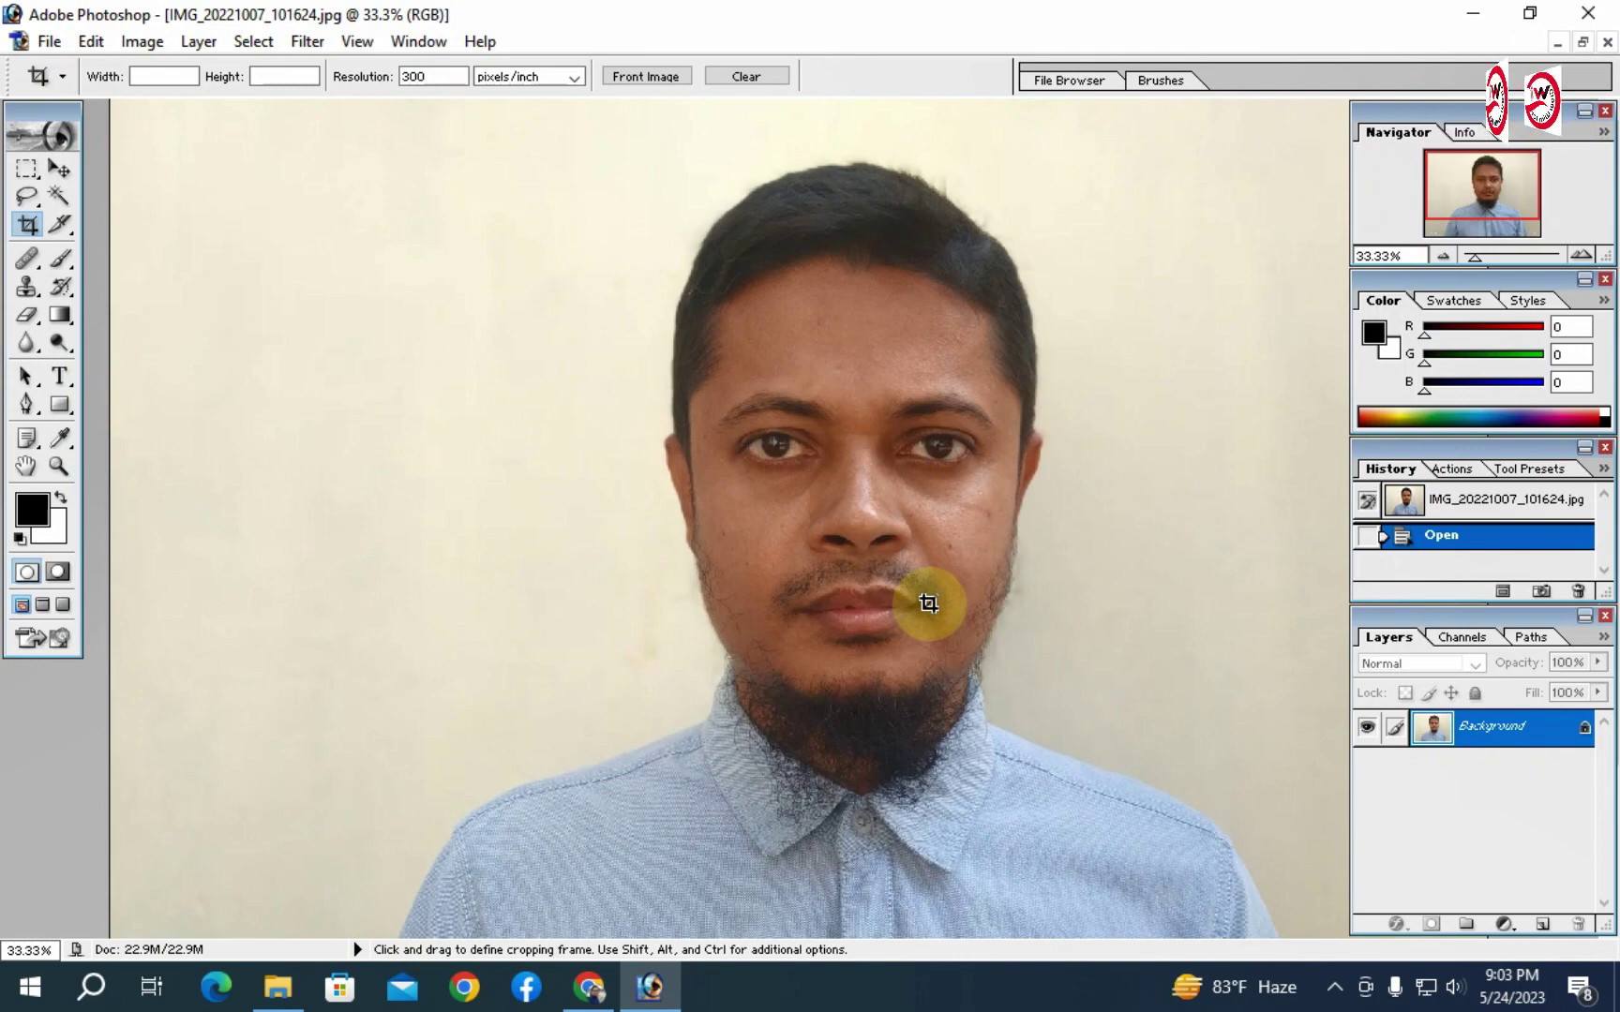
ctrl+click(897, 531)
ctrl+click(867, 581)
ctrl+alt+click(965, 654)
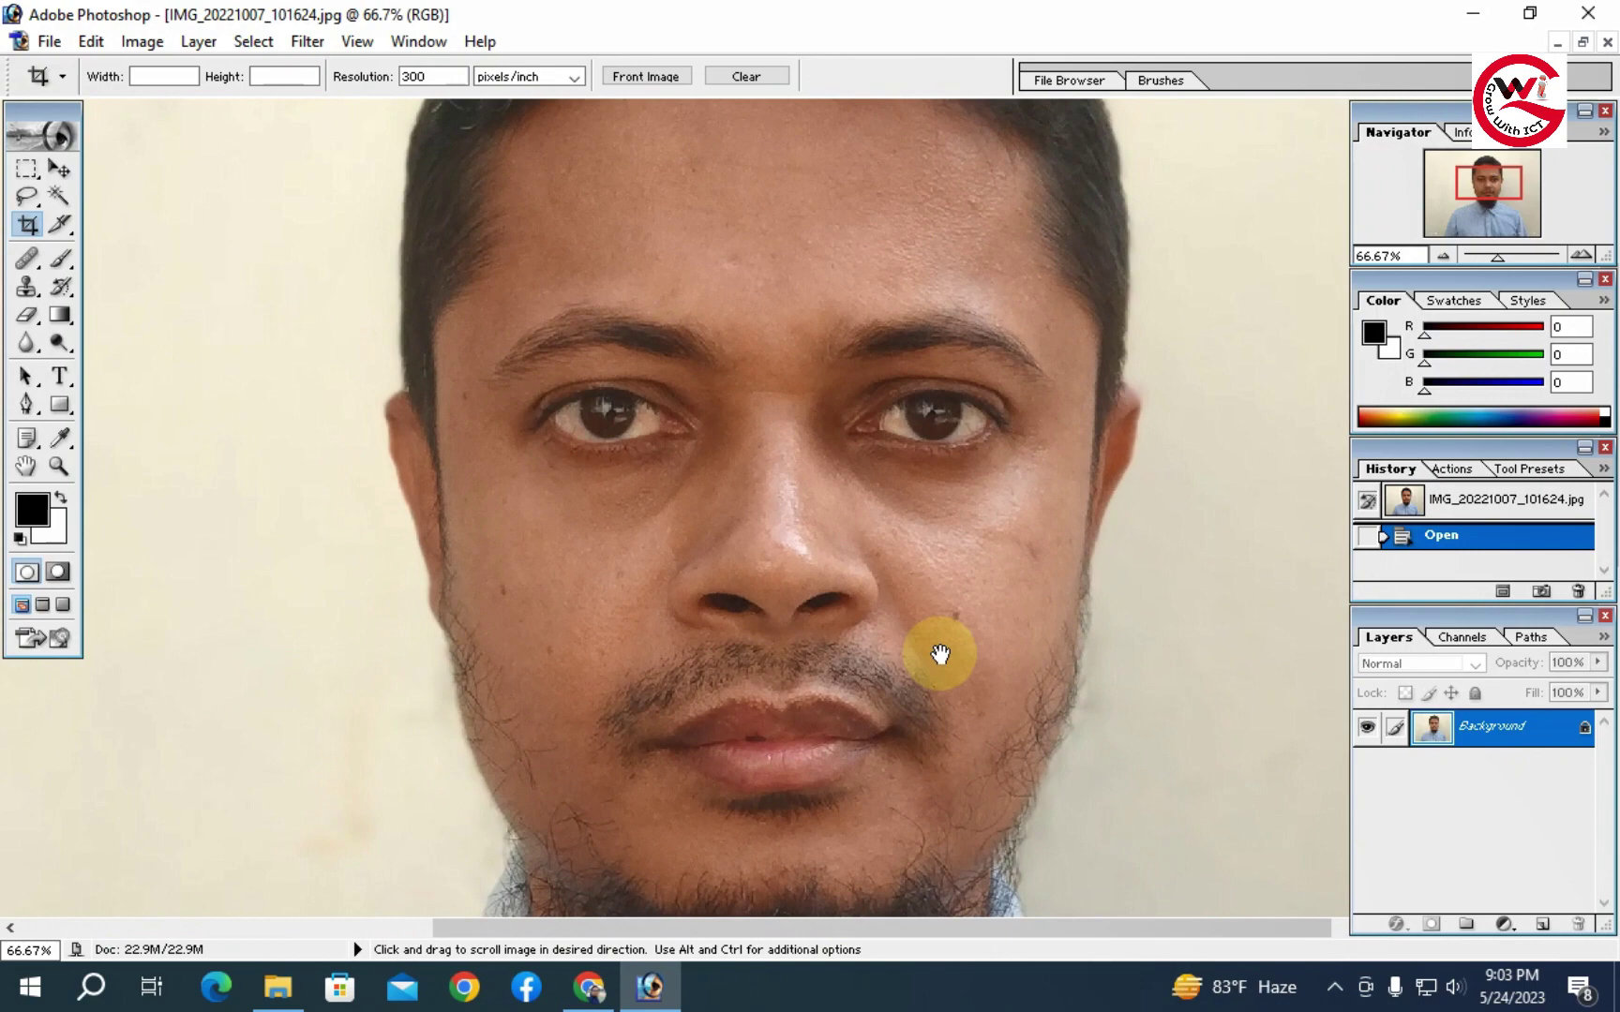
ctrl+alt+click(803, 590)
drag(850, 557, 833, 651)
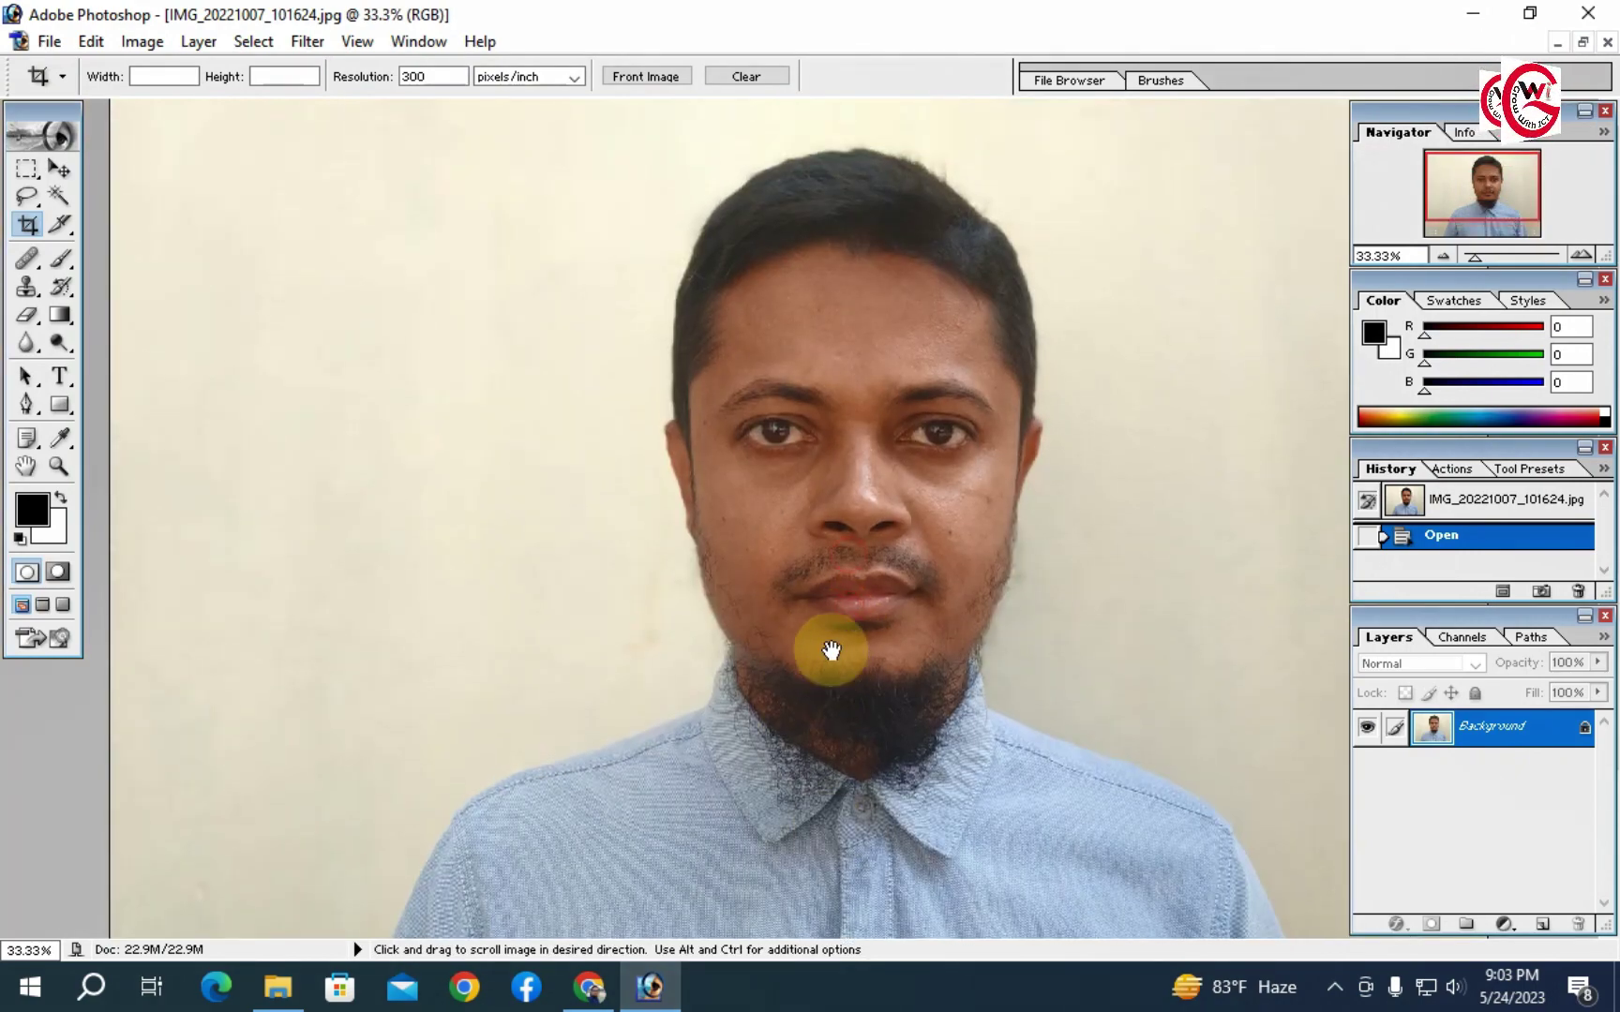
ctrl+alt+click(874, 596)
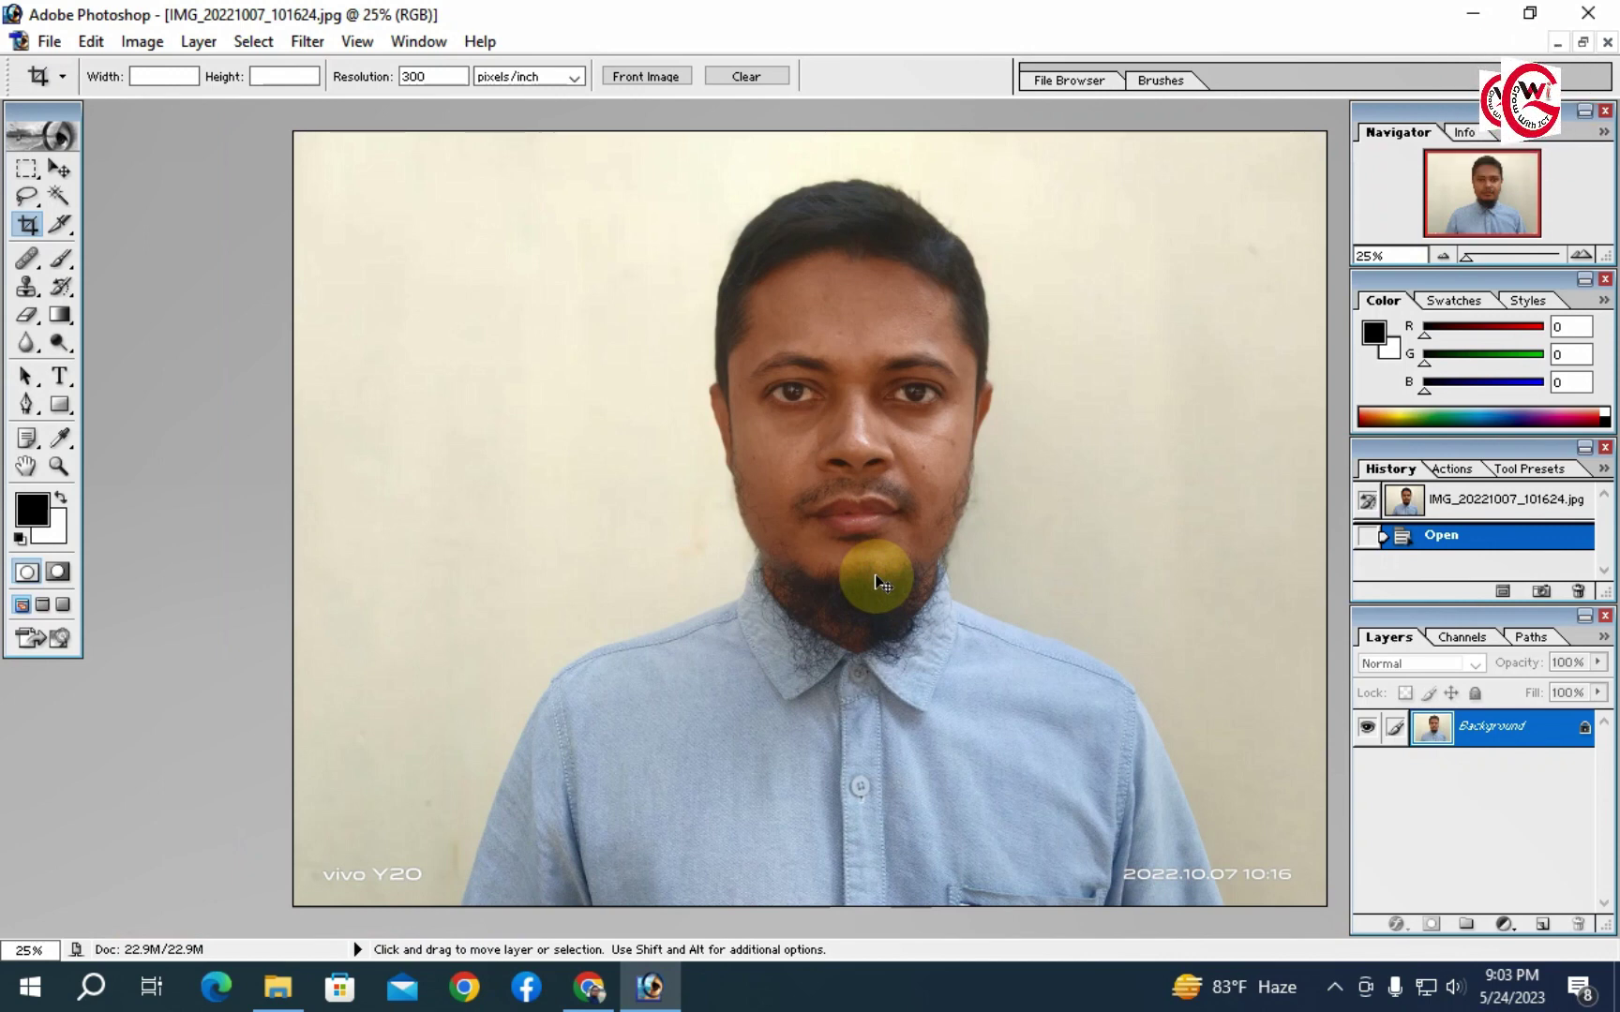
Apply an automatic Curves correction to the photo on the RGB channel, then activate the Crop tool.
key(ctrl+m)
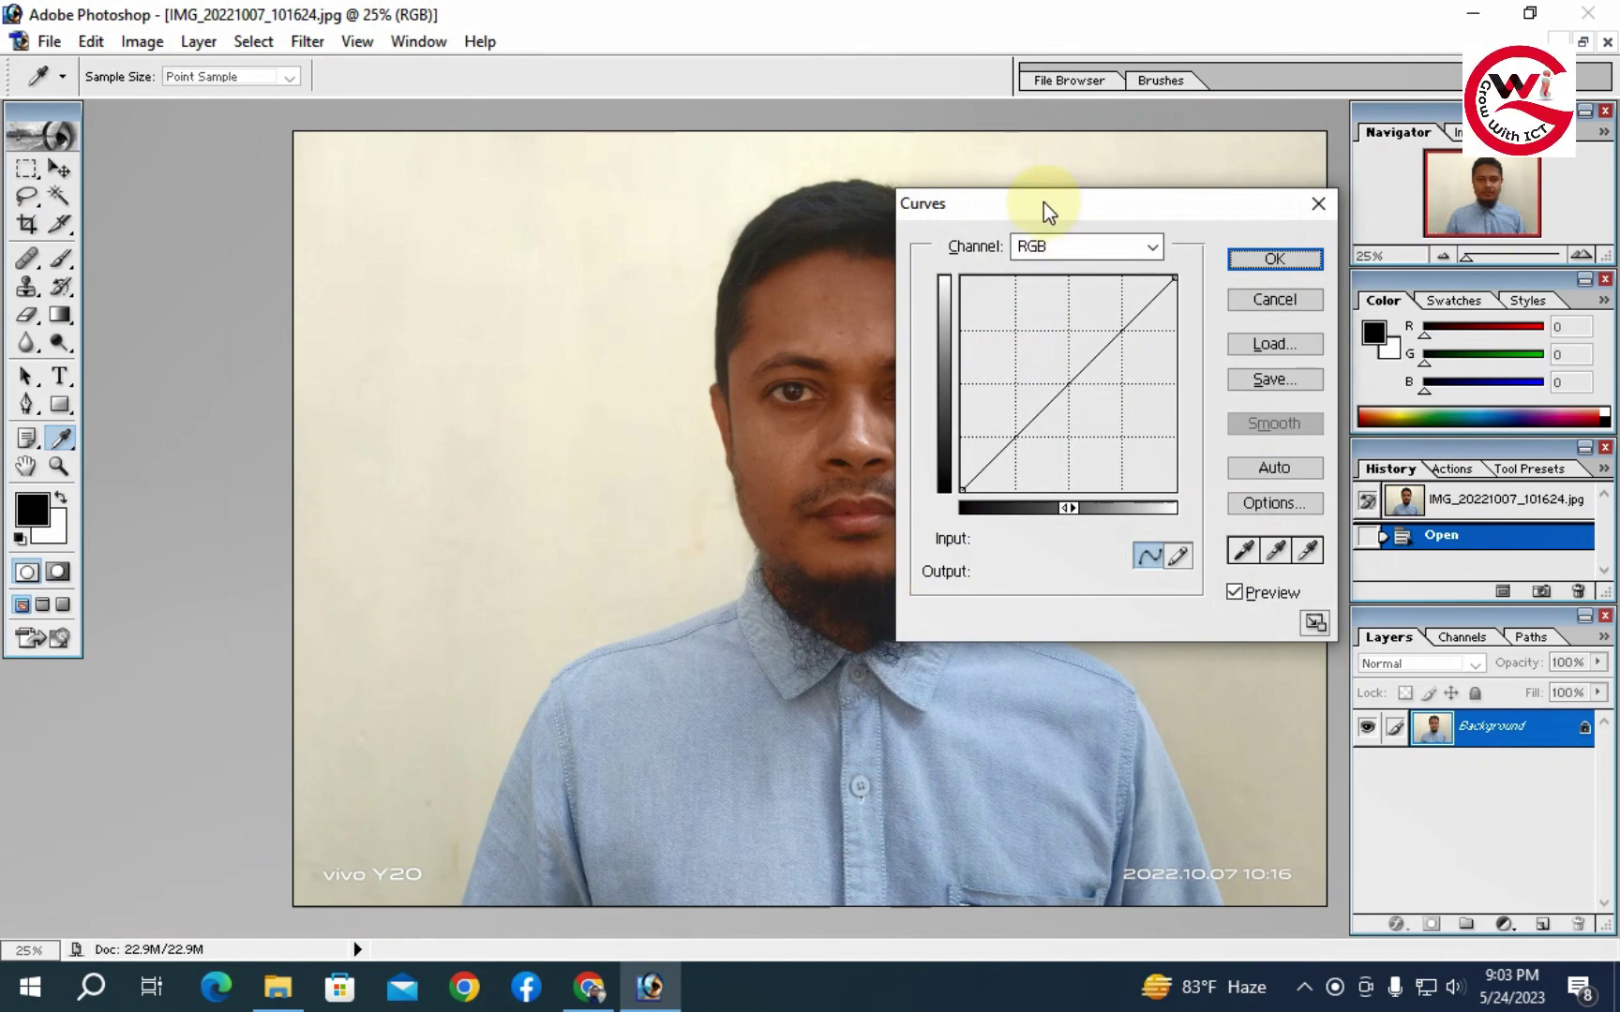
drag(1042, 203, 1235, 239)
click(1258, 283)
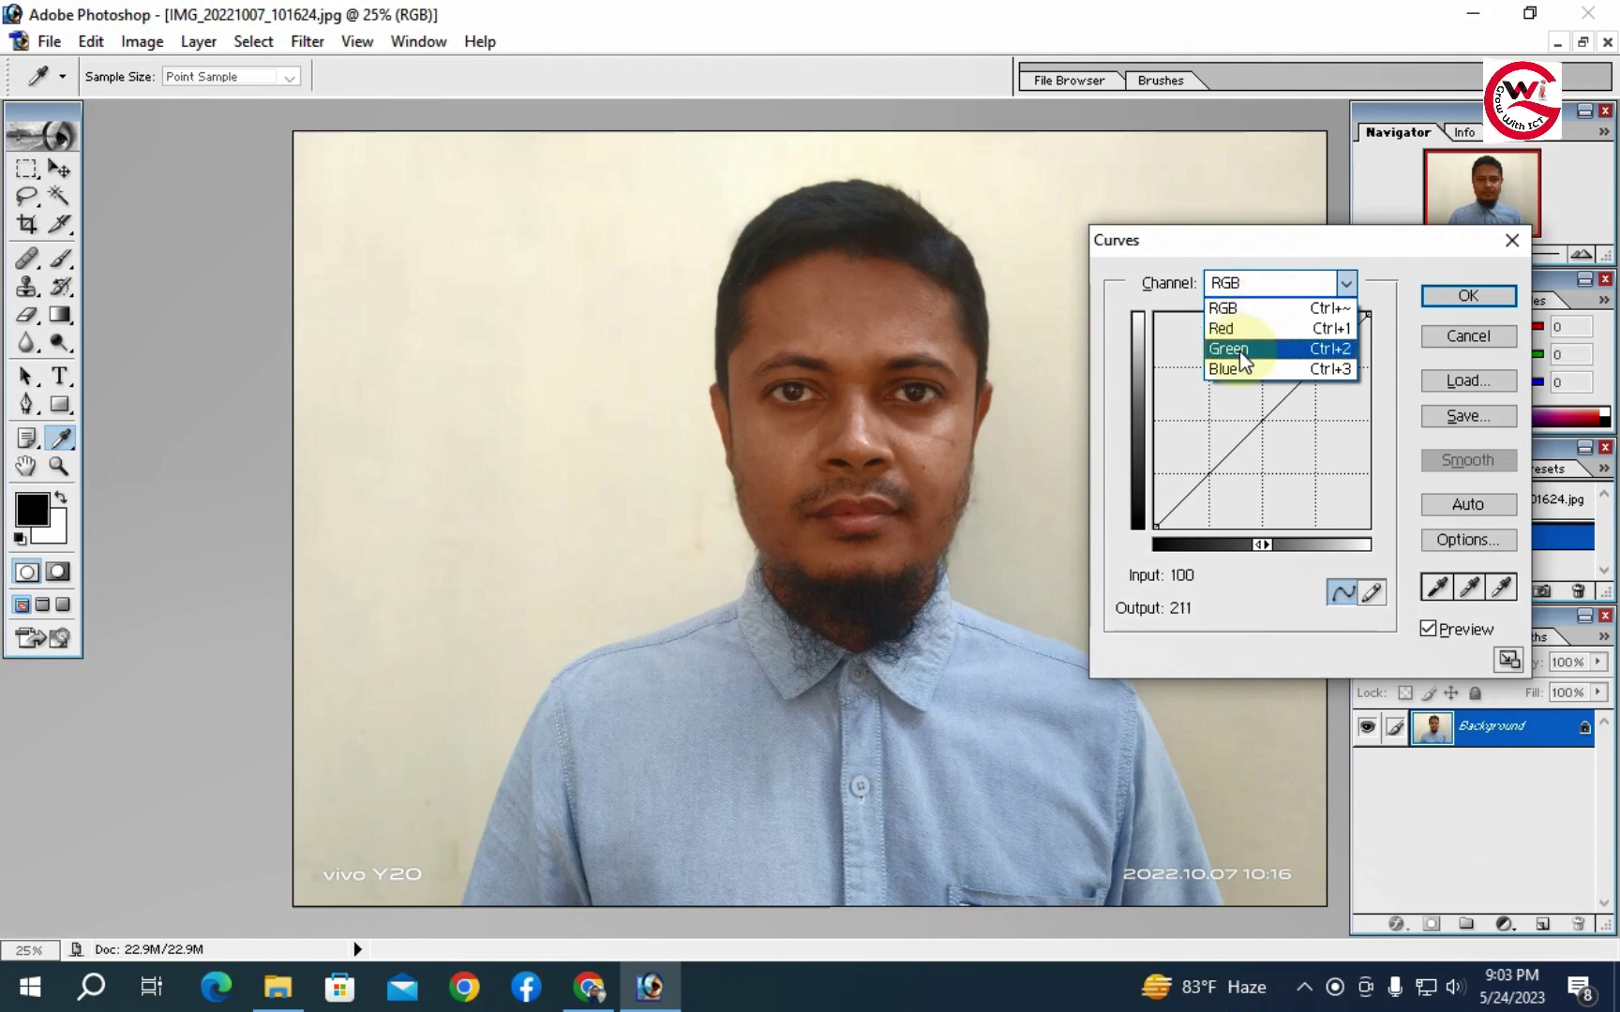
click(1276, 240)
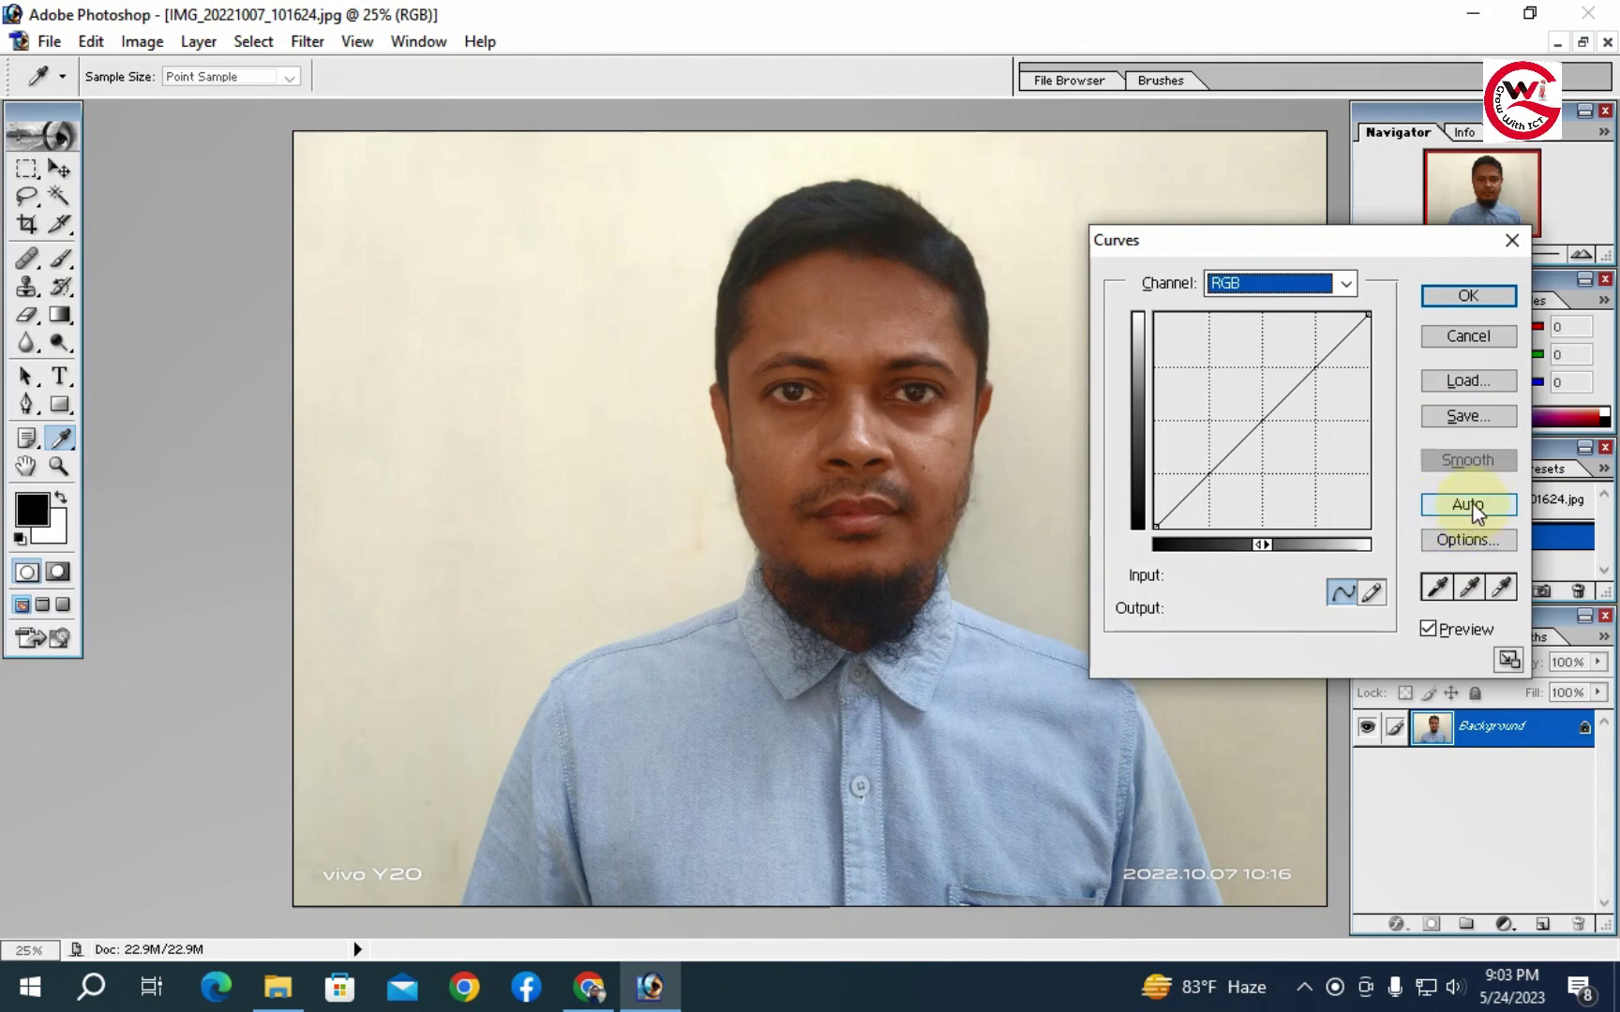
drag(1395, 240, 1301, 165)
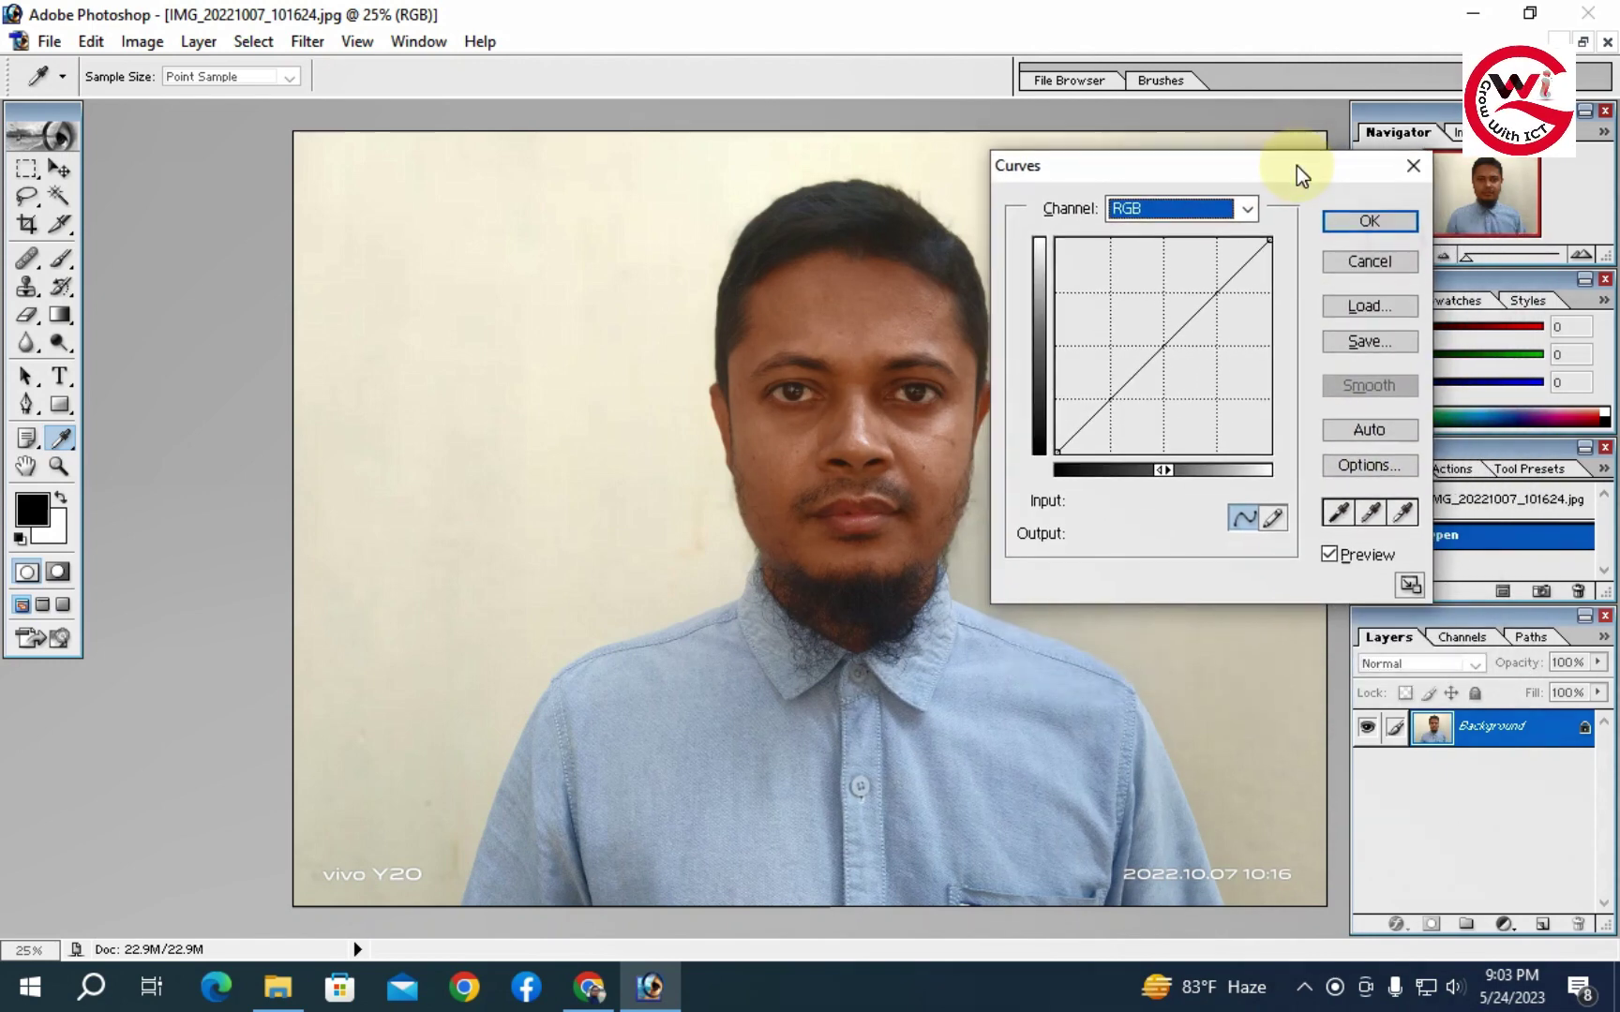
click(1371, 429)
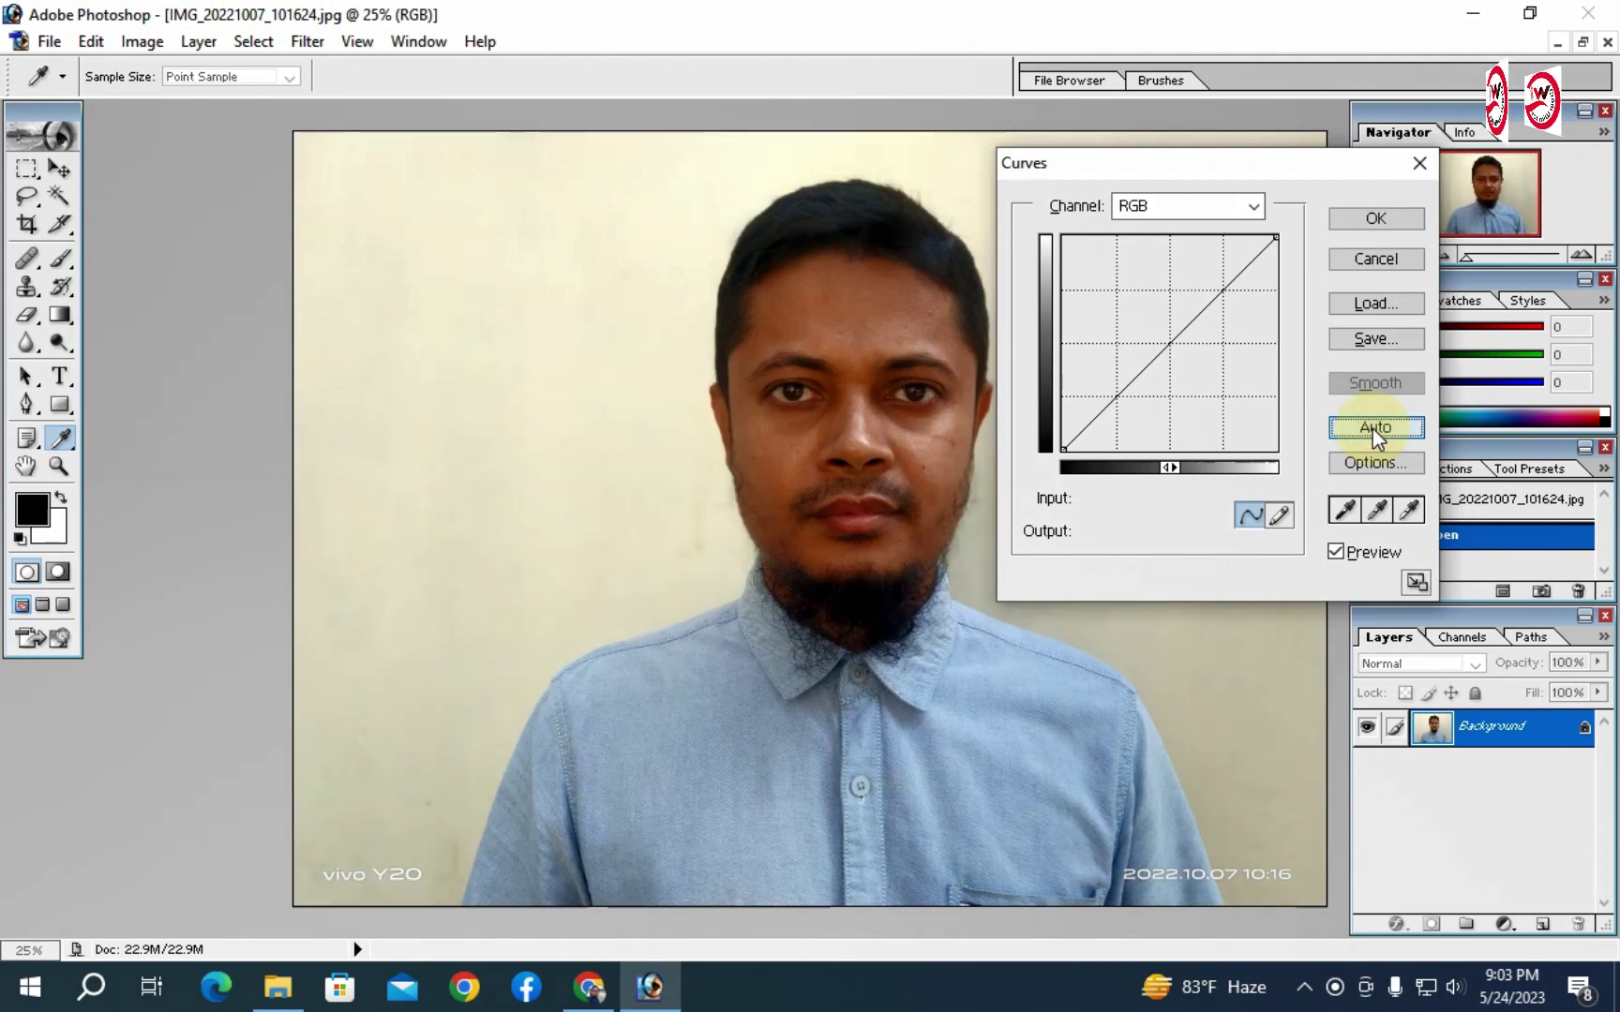
click(1375, 218)
key(c)
Examine the face, beard and collar up close to judge the automatic Curves correction.
ctrl+click(862, 530)
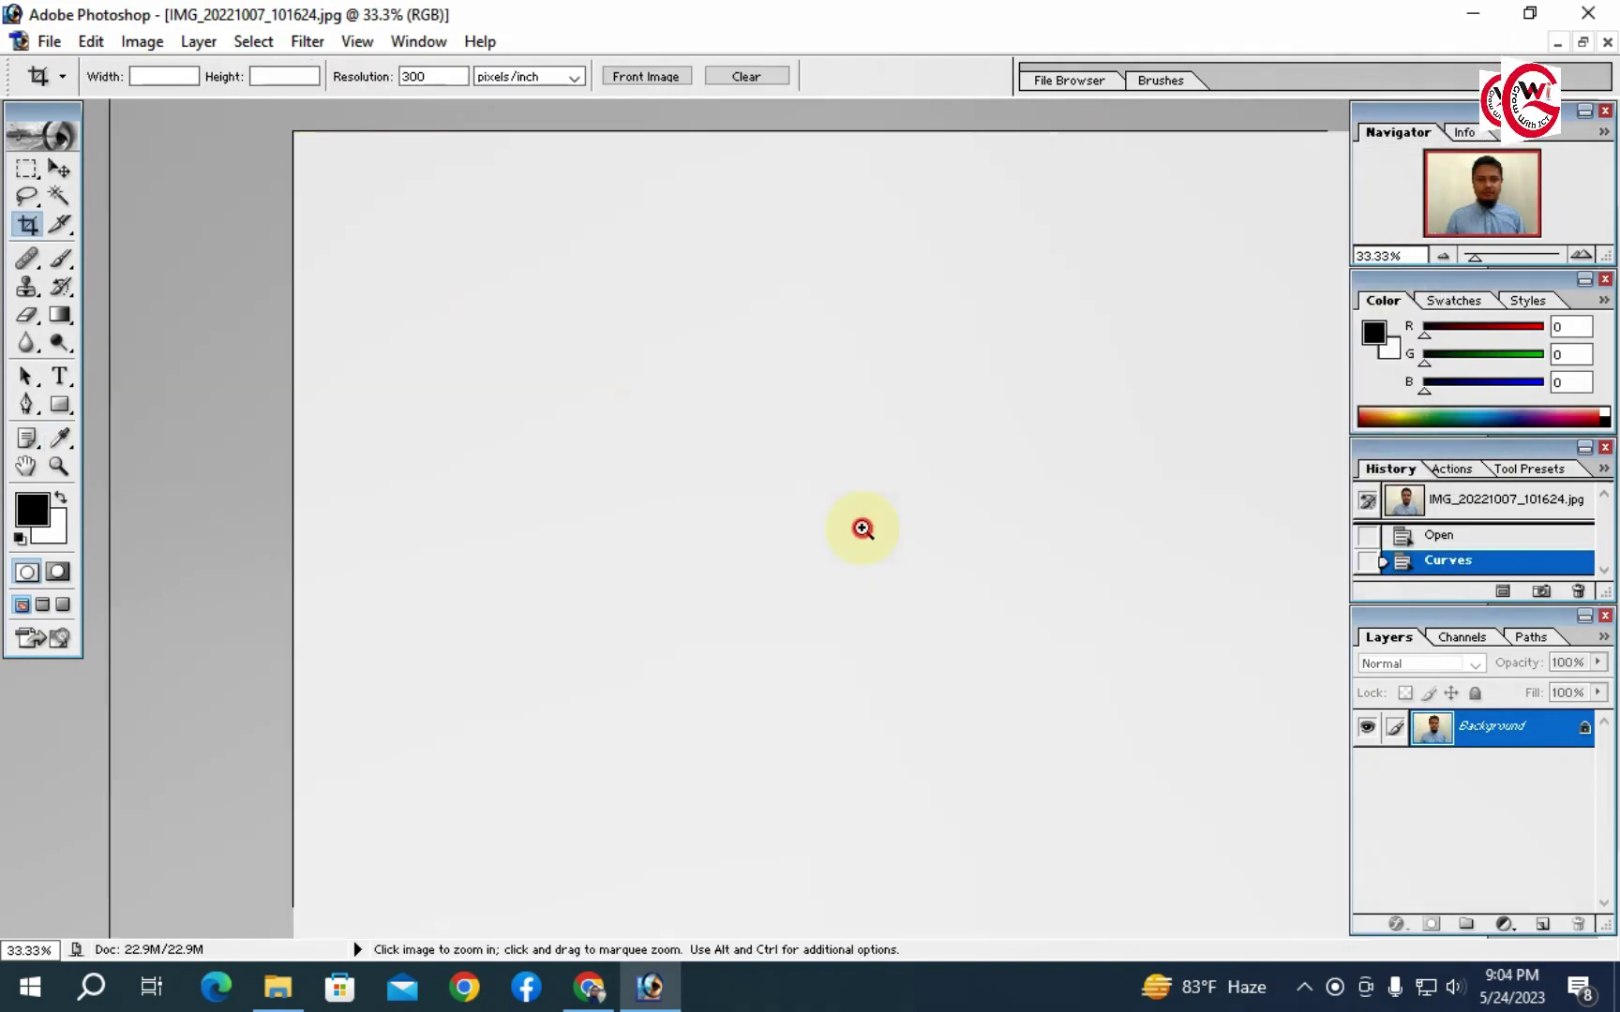
ctrl+click(864, 530)
ctrl+click(868, 465)
drag(877, 492, 1114, 595)
ctrl+alt+click(965, 534)
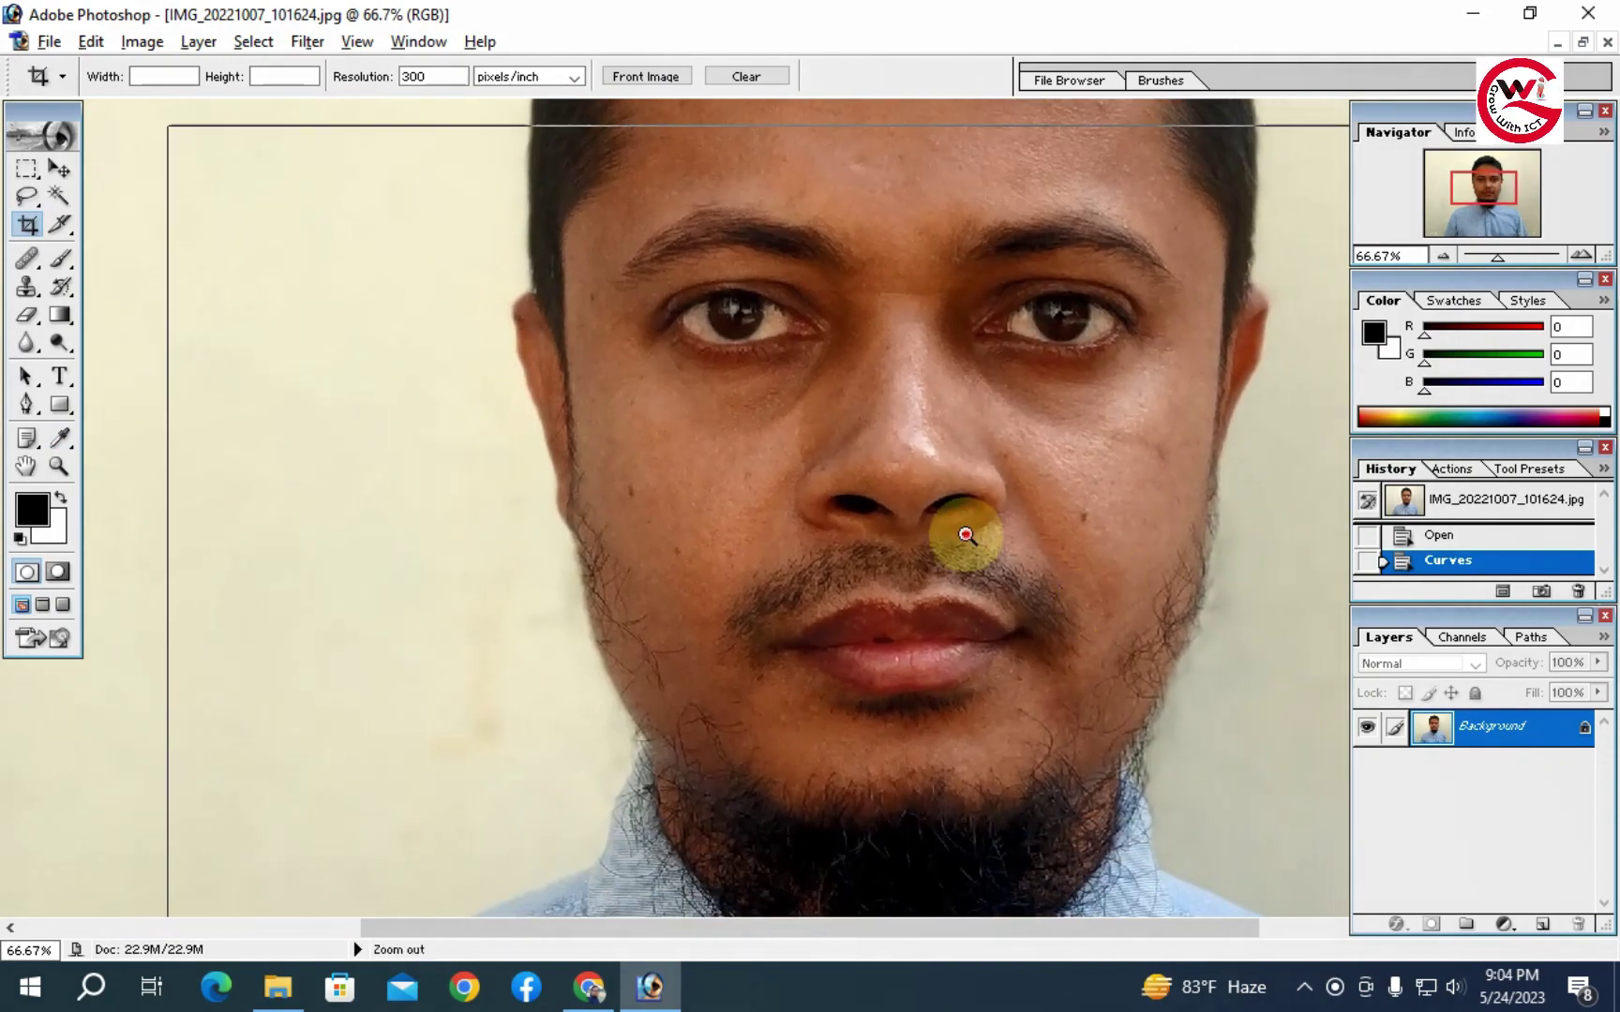
ctrl+alt+click(958, 535)
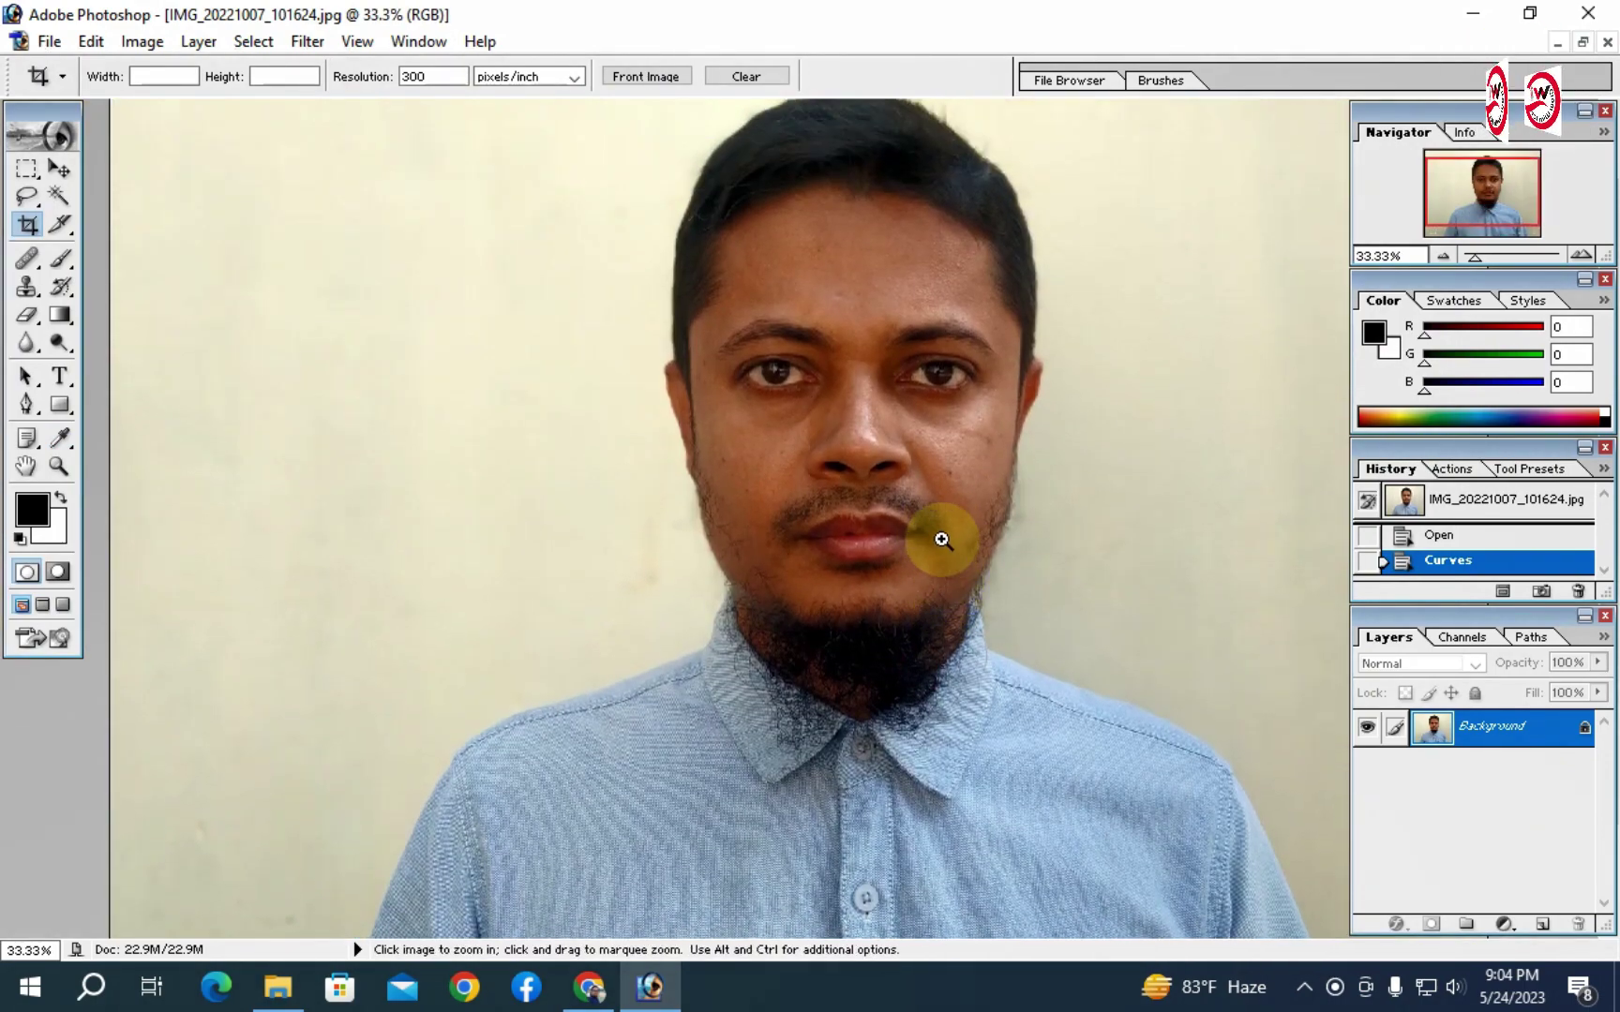
ctrl+click(942, 539)
ctrl+click(936, 539)
drag(1161, 590, 1099, 615)
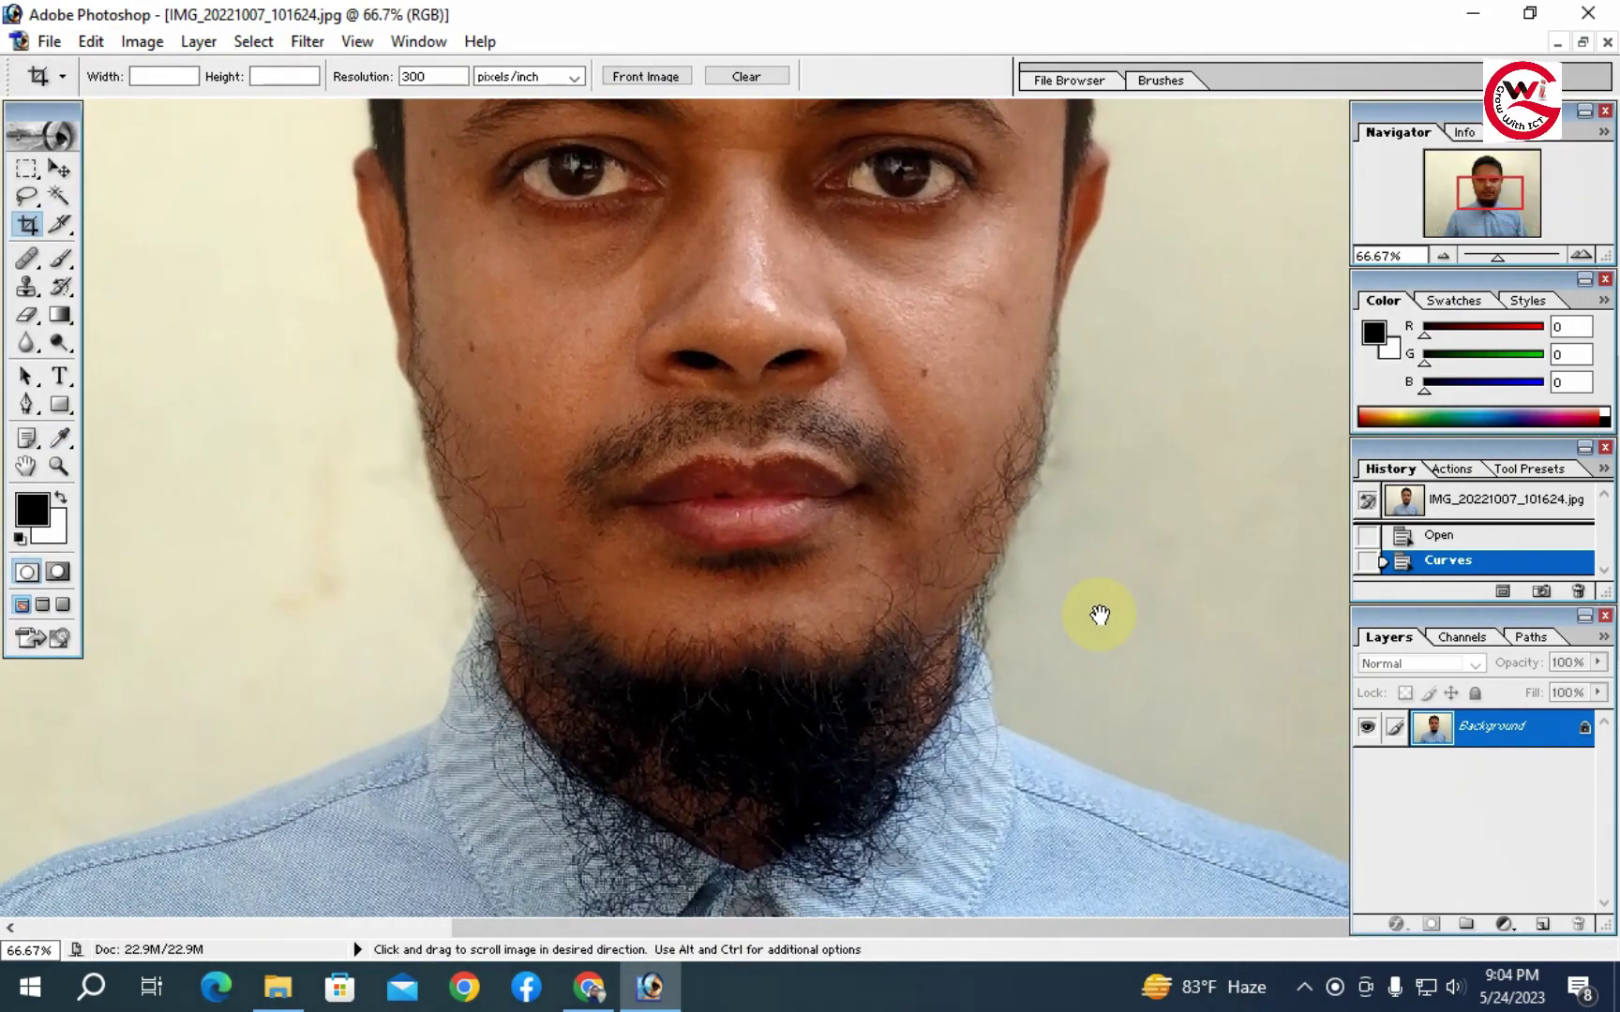
Compare the photo before and after the Curves correction by repeatedly undoing and redoing it, ending with the correction applied.
key(ctrl+z)
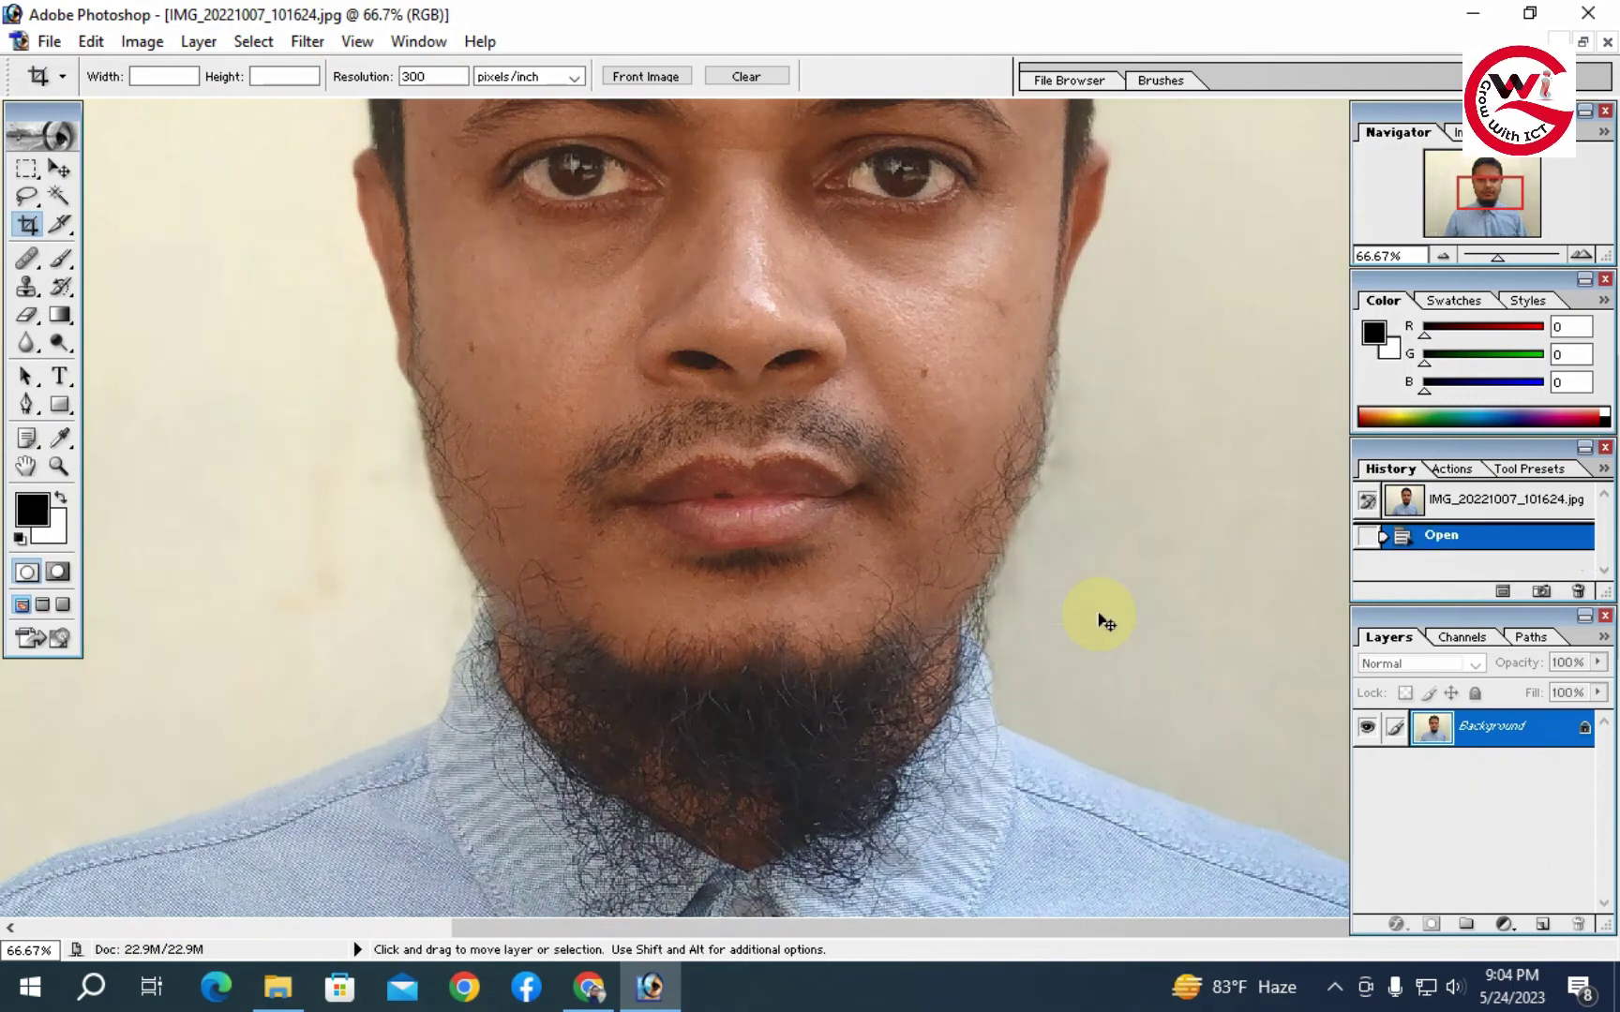
key(ctrl+z)
key(ctrl+z)
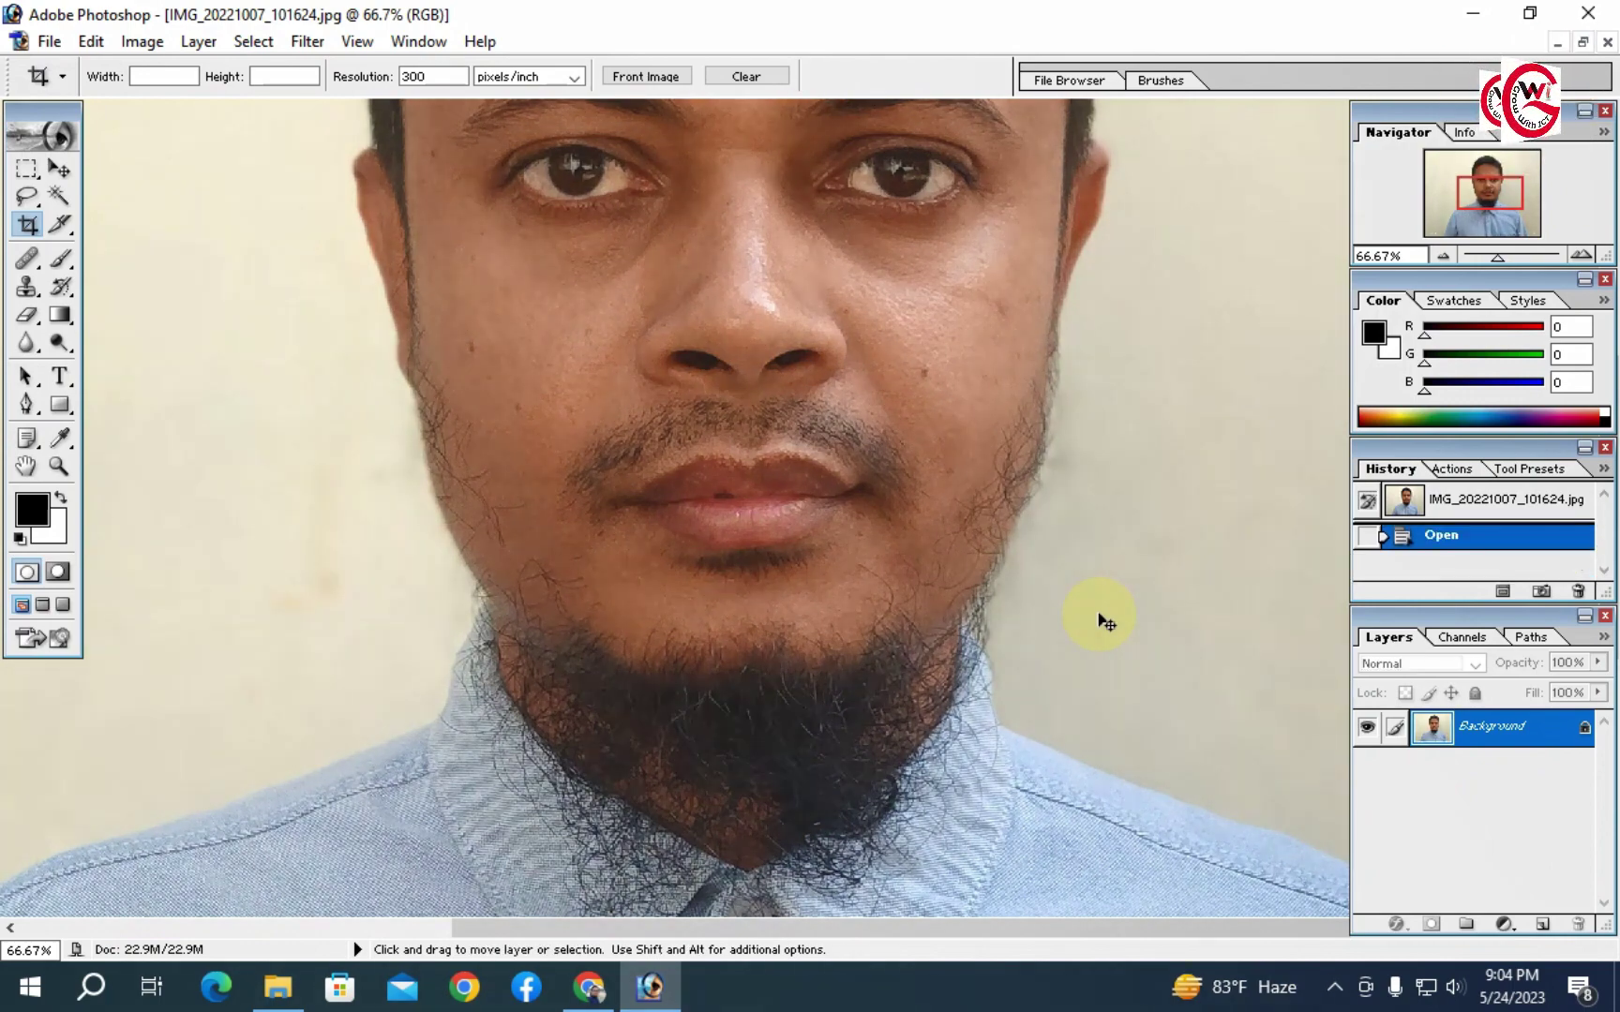
key(ctrl+z)
key(ctrl+z)
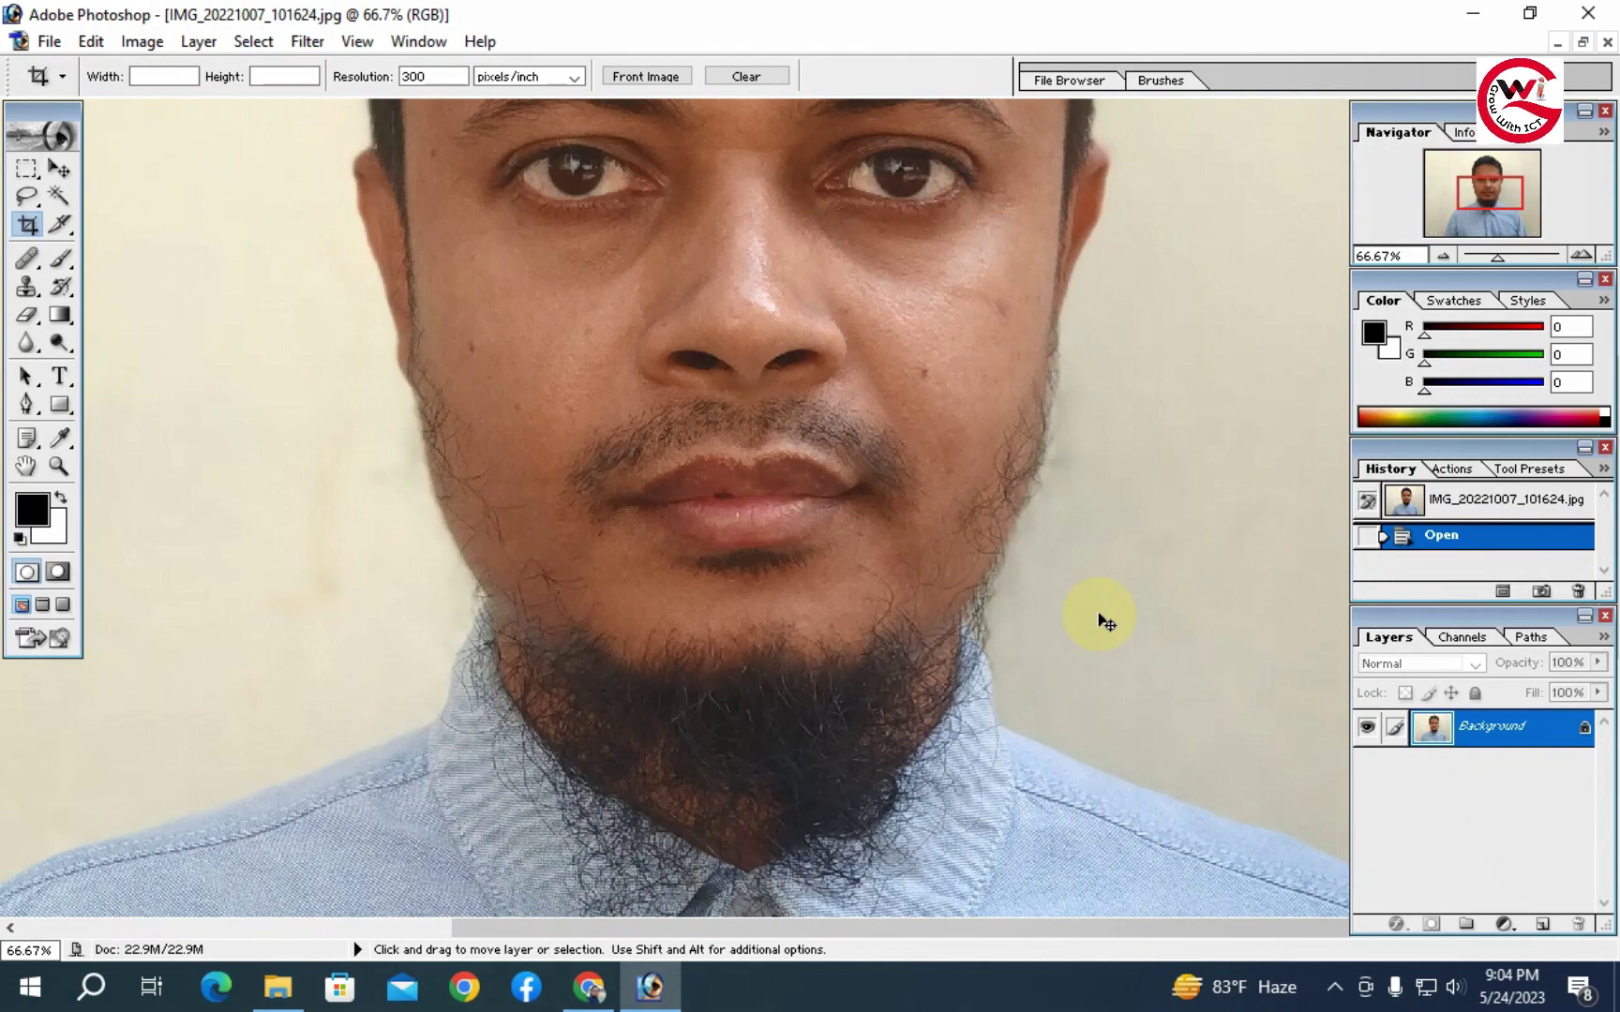
key(ctrl+z)
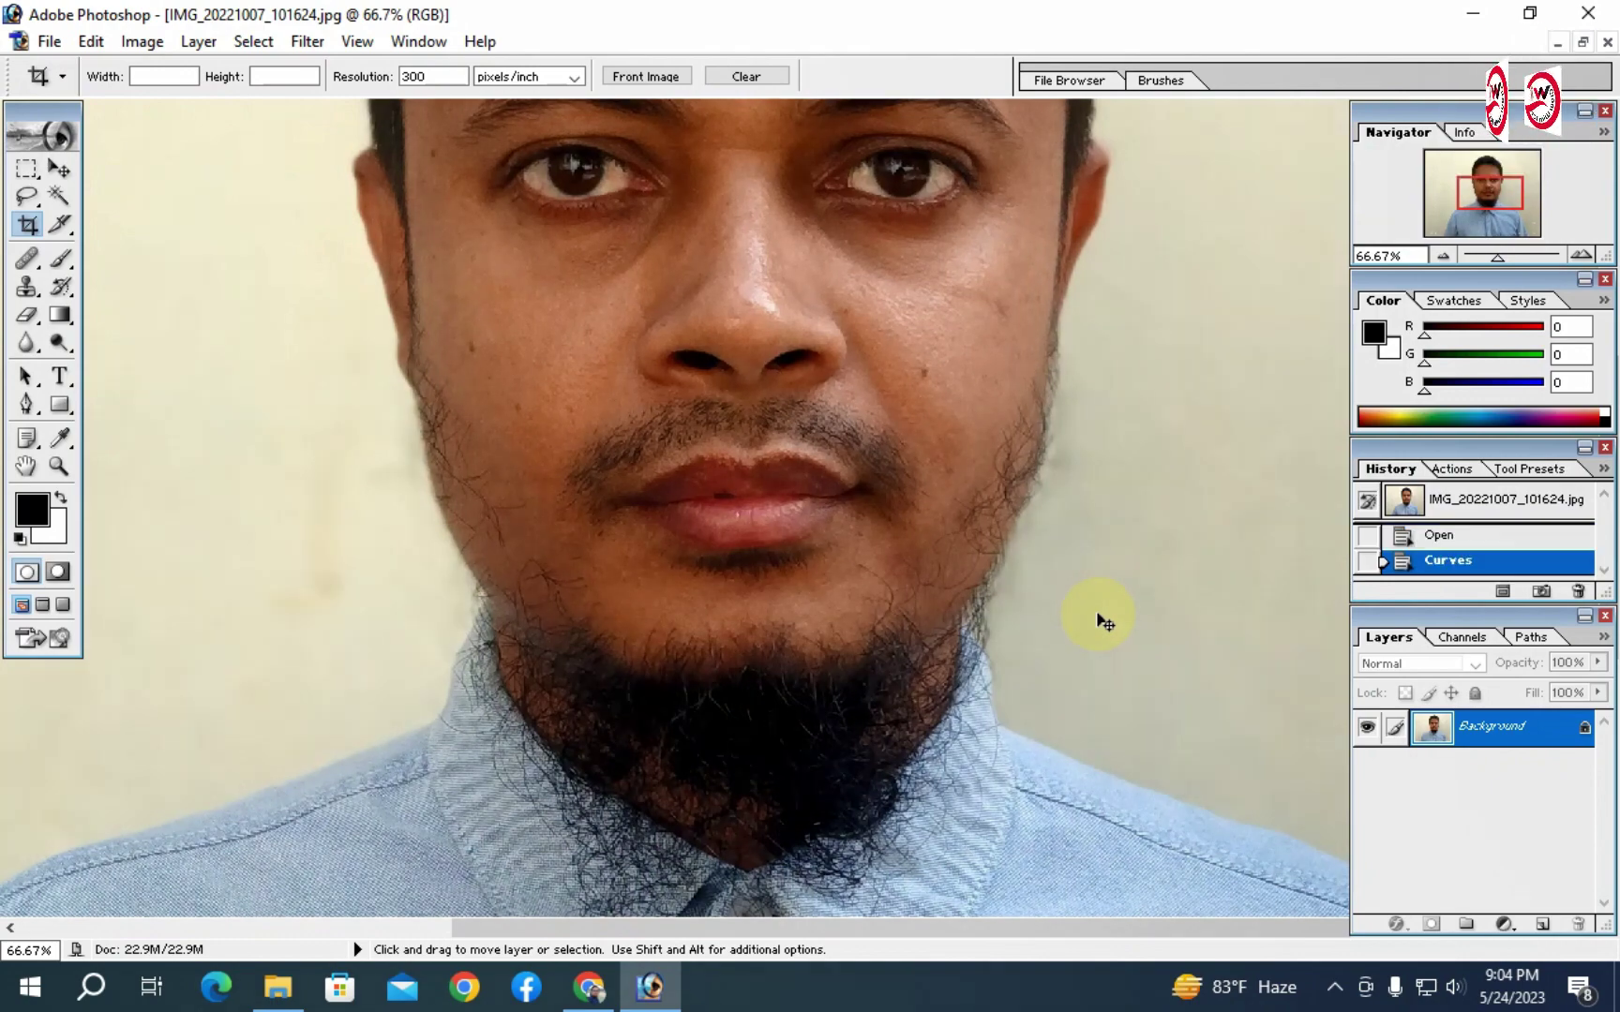
Slightly lower the midtones of the Red channel with a second Curves adjustment, then return to the Crop tool.
alt+click(938, 578)
alt+click(937, 579)
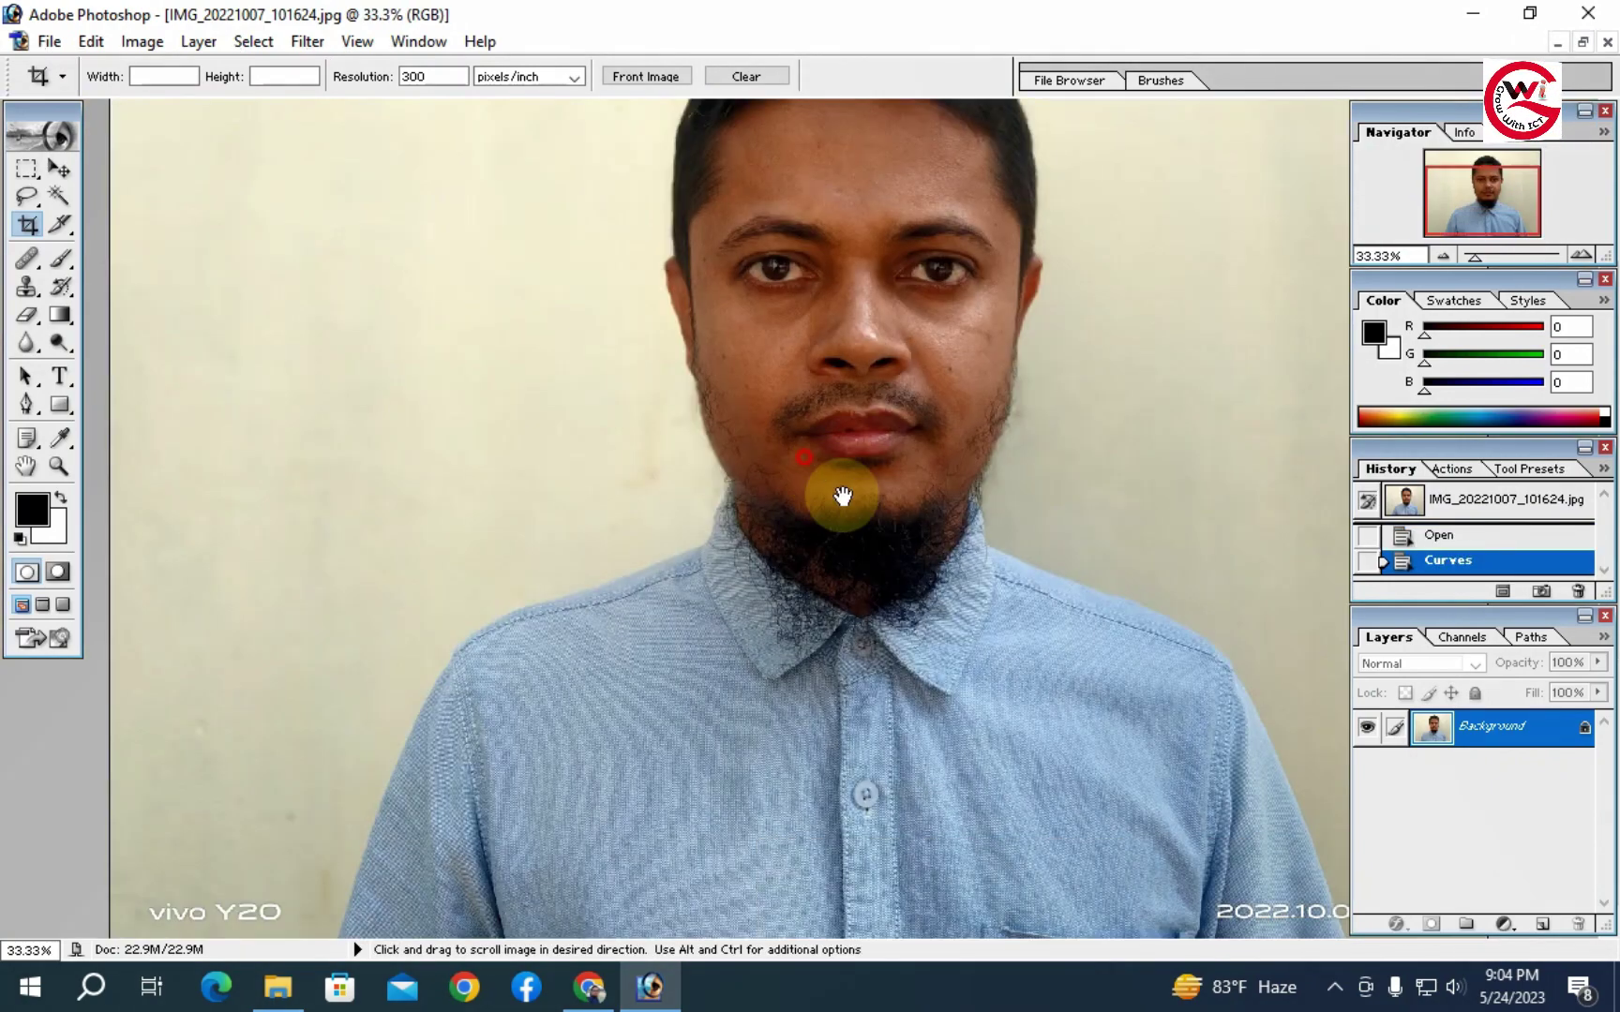
drag(842, 496, 840, 549)
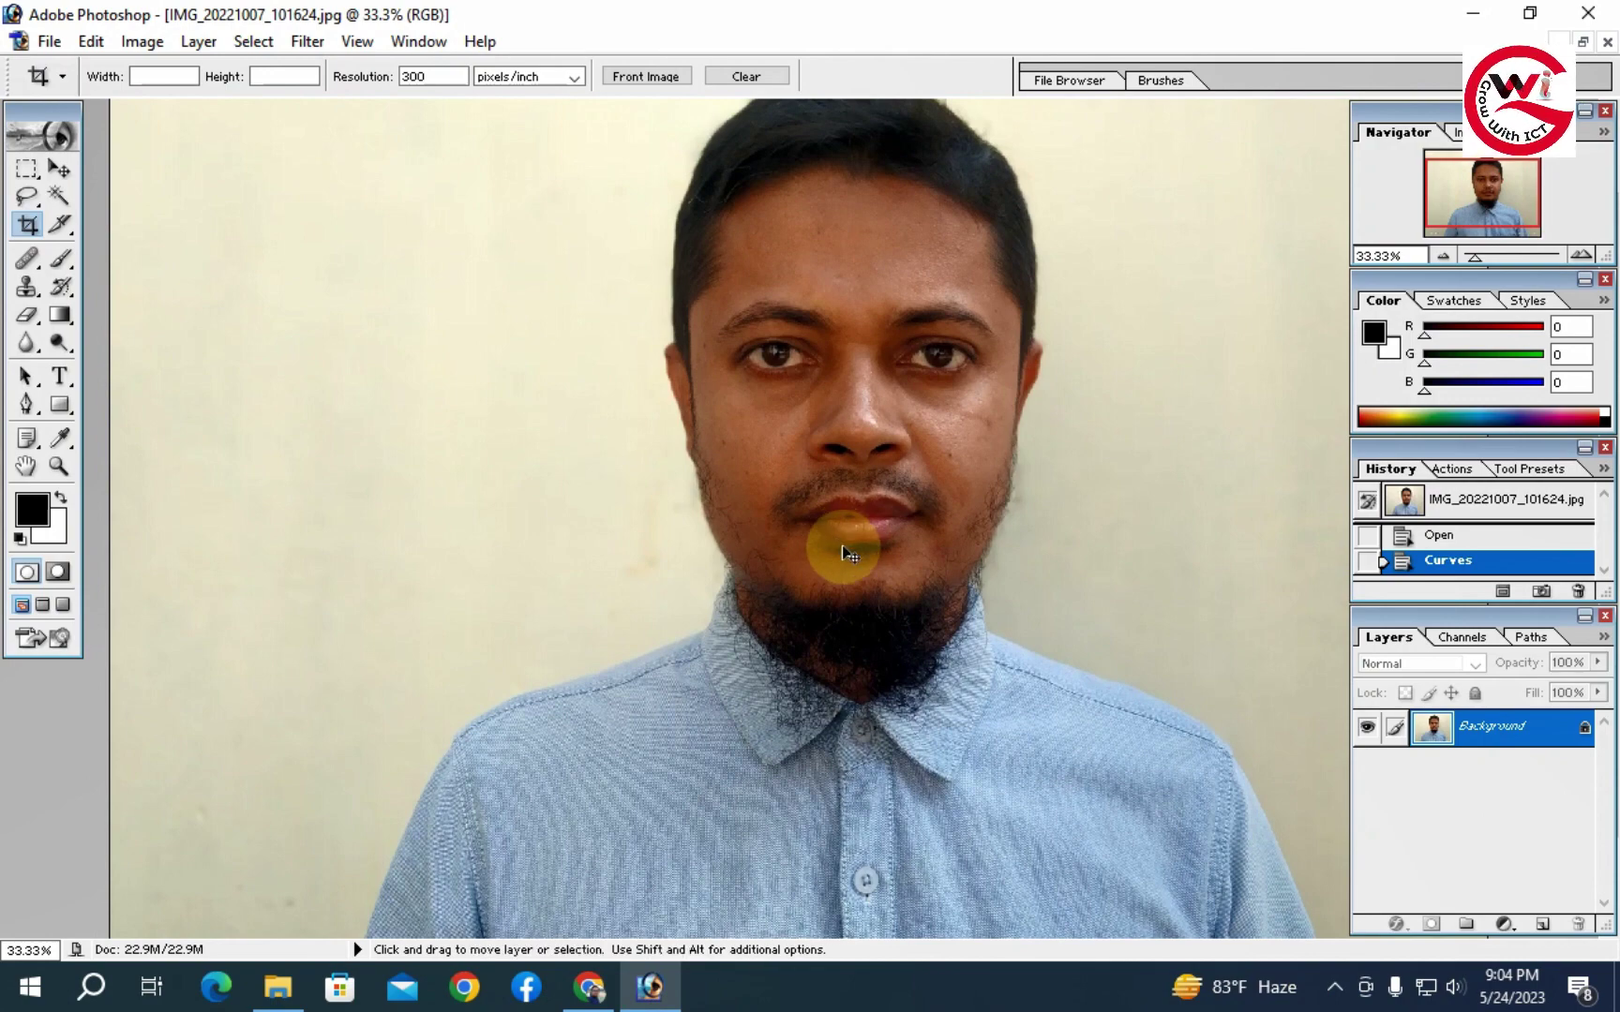
key(ctrl+m)
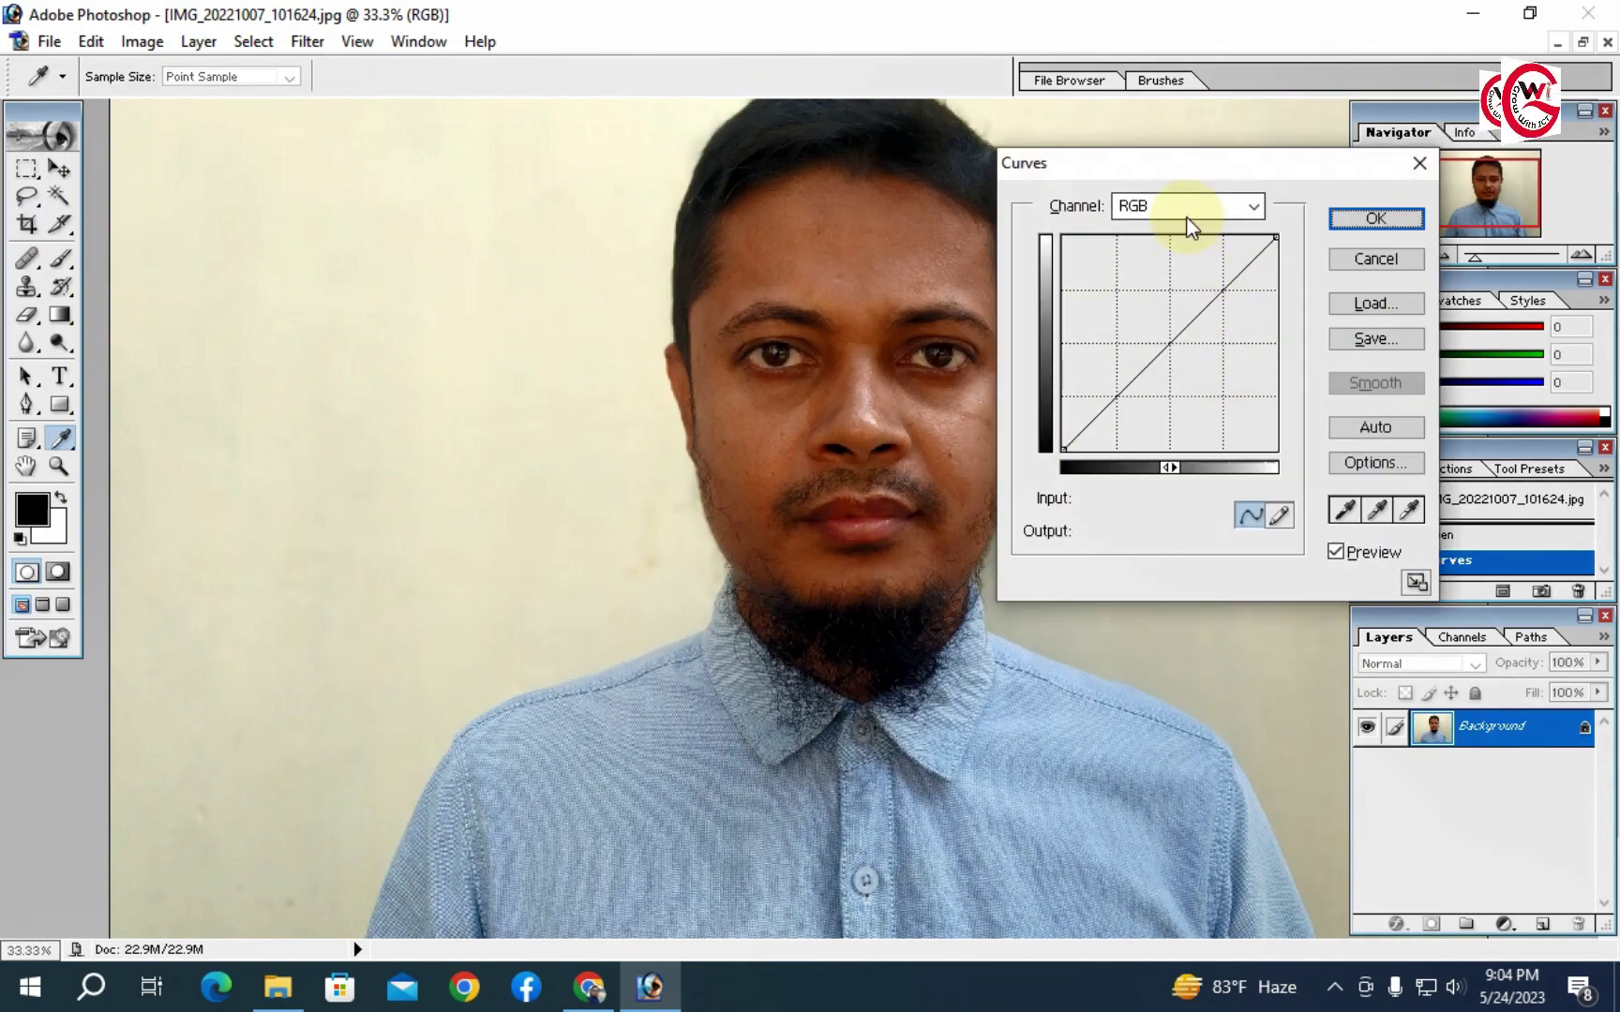
click(1187, 221)
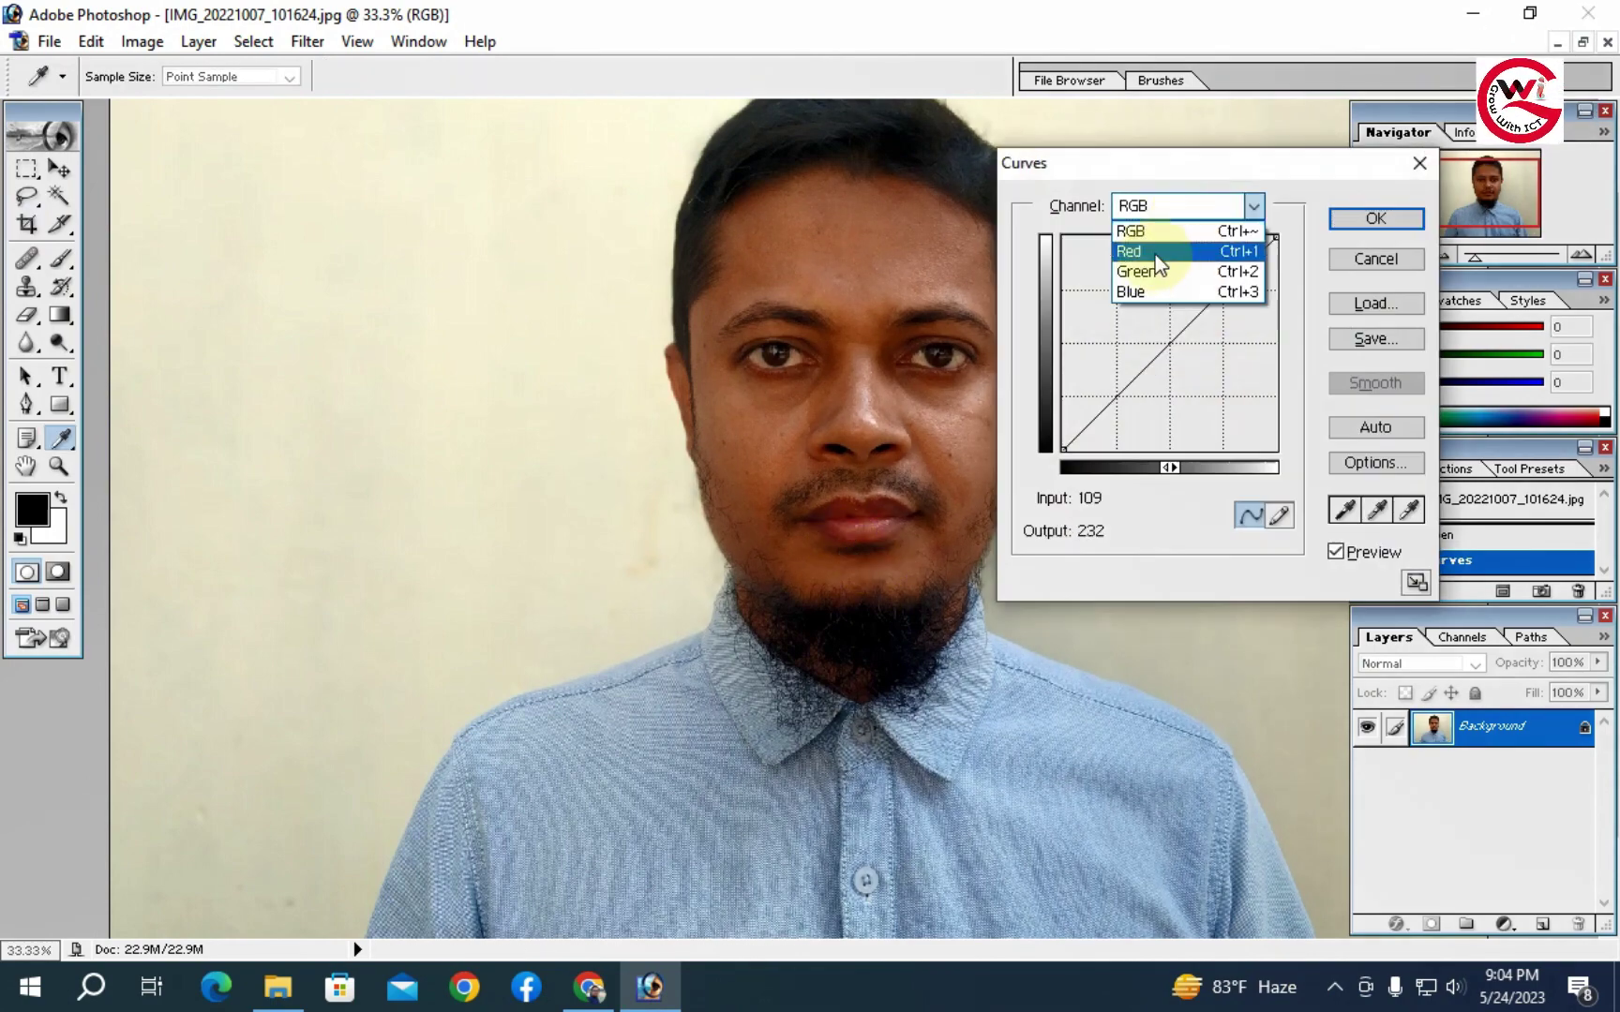
click(1157, 249)
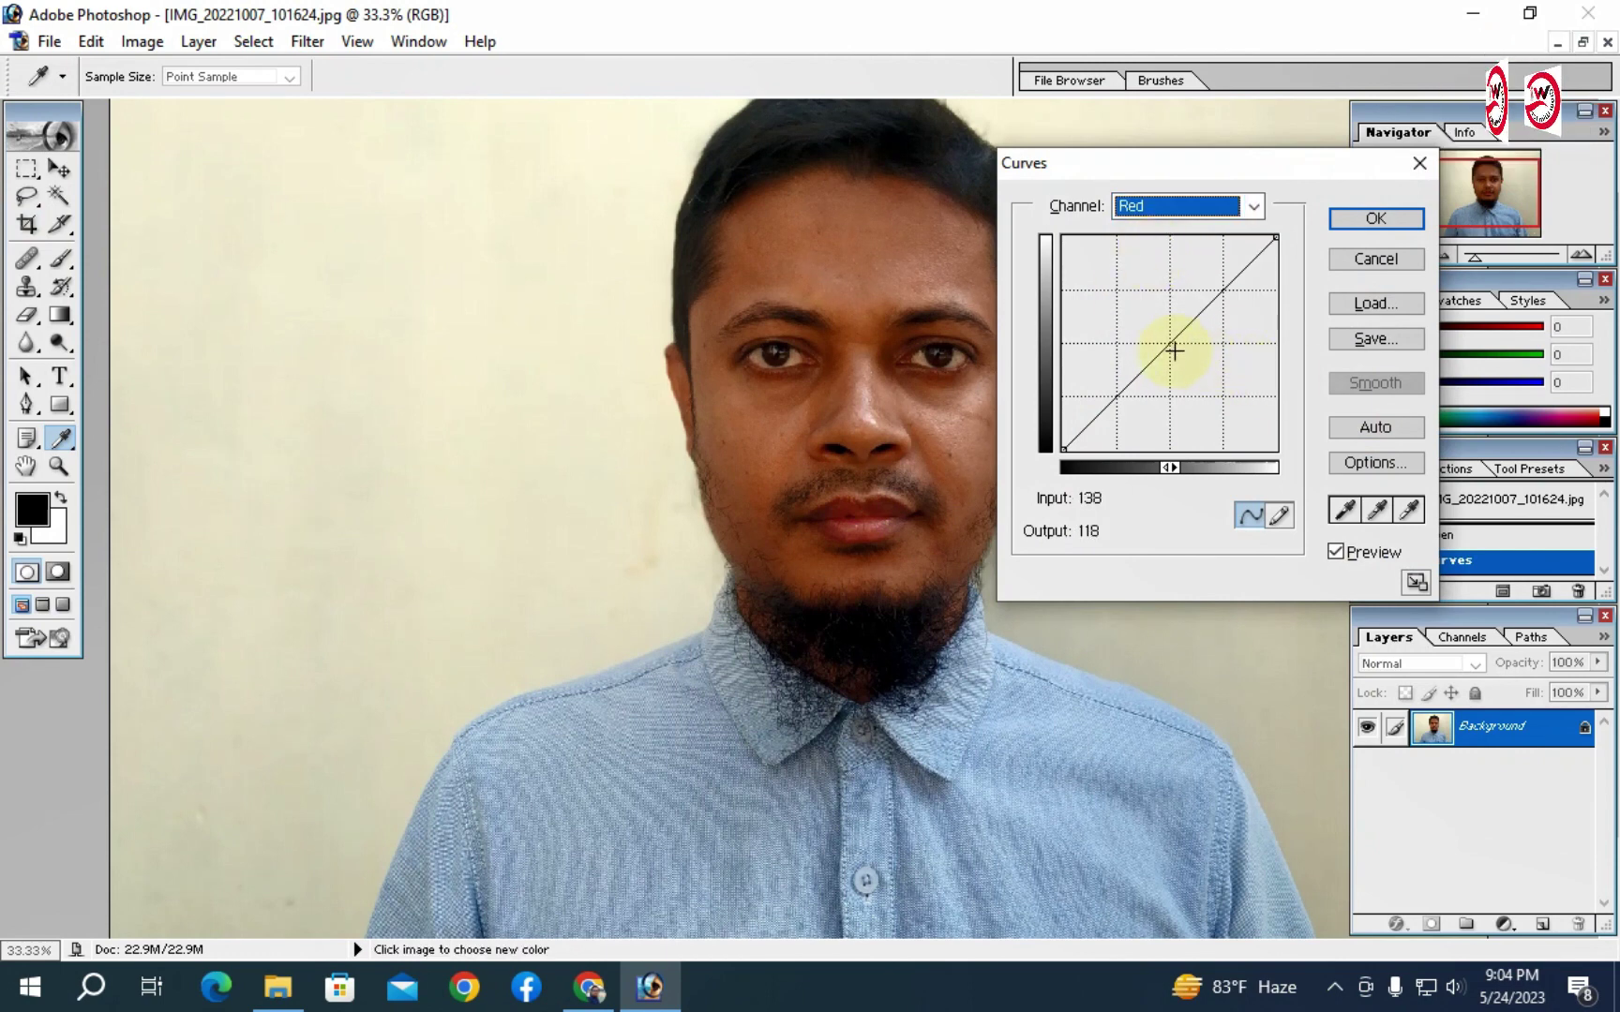
drag(1170, 344, 1179, 348)
click(1404, 220)
key(c)
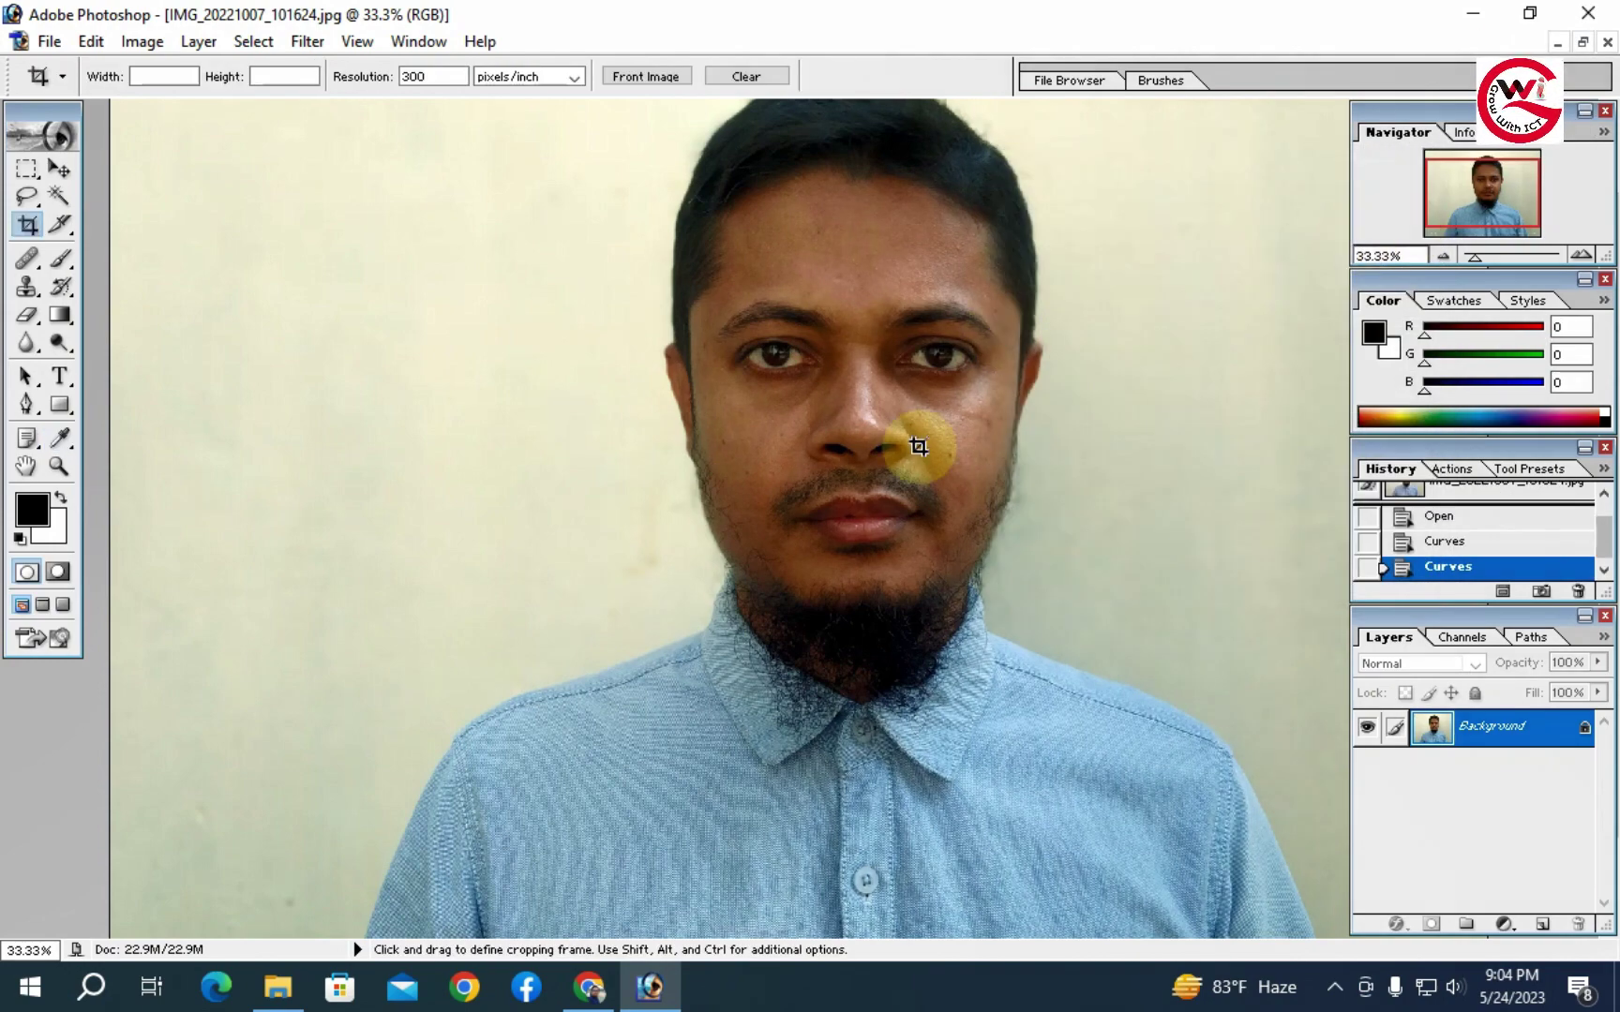
Check the reduced-red skin tone on the face up close and across the whole portrait.
key(space)
drag(888, 387, 976, 499)
ctrl+click(888, 448)
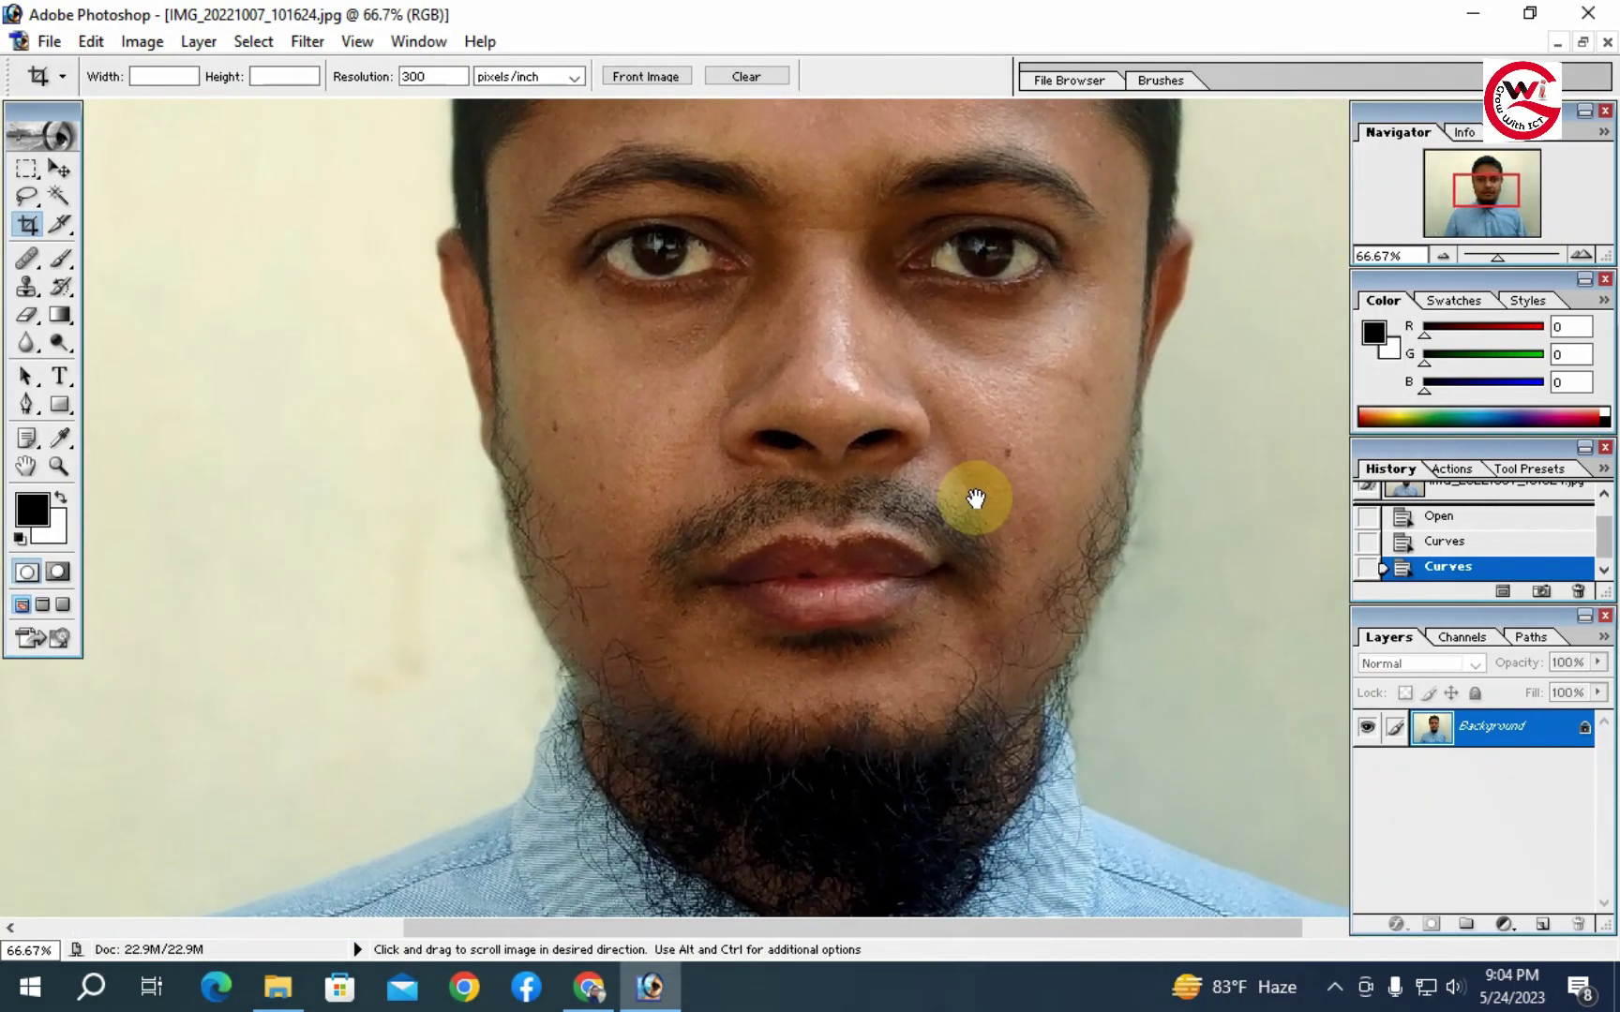
drag(925, 393, 924, 522)
alt+click(886, 504)
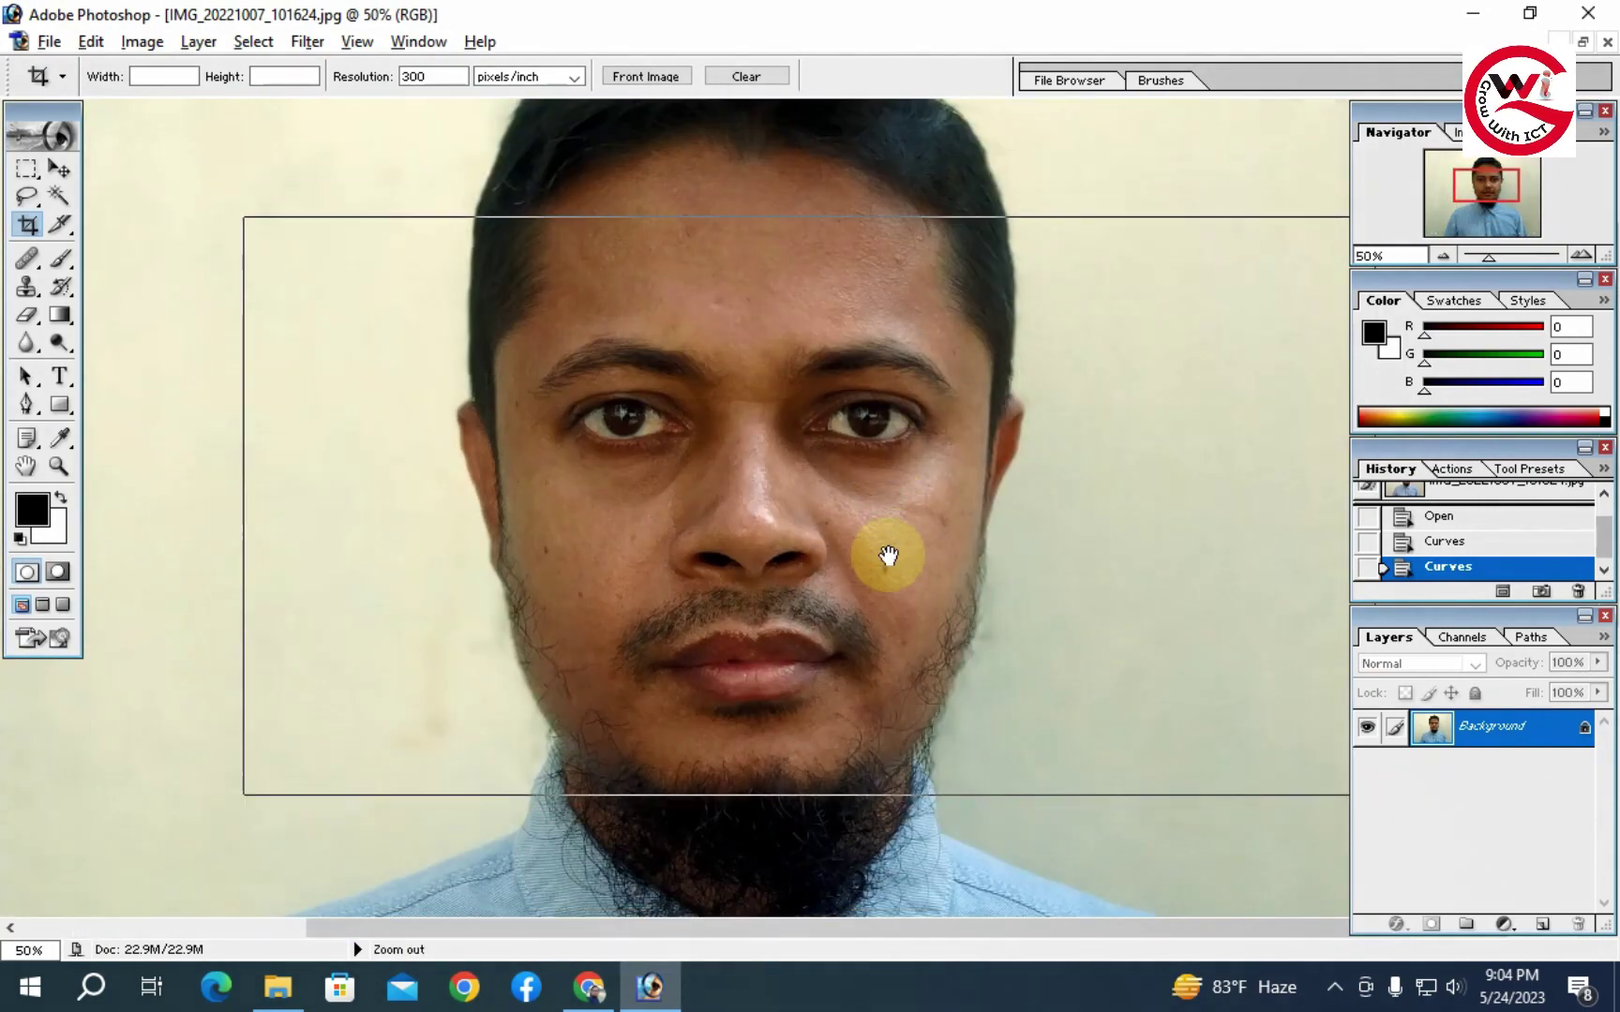
alt+click(888, 555)
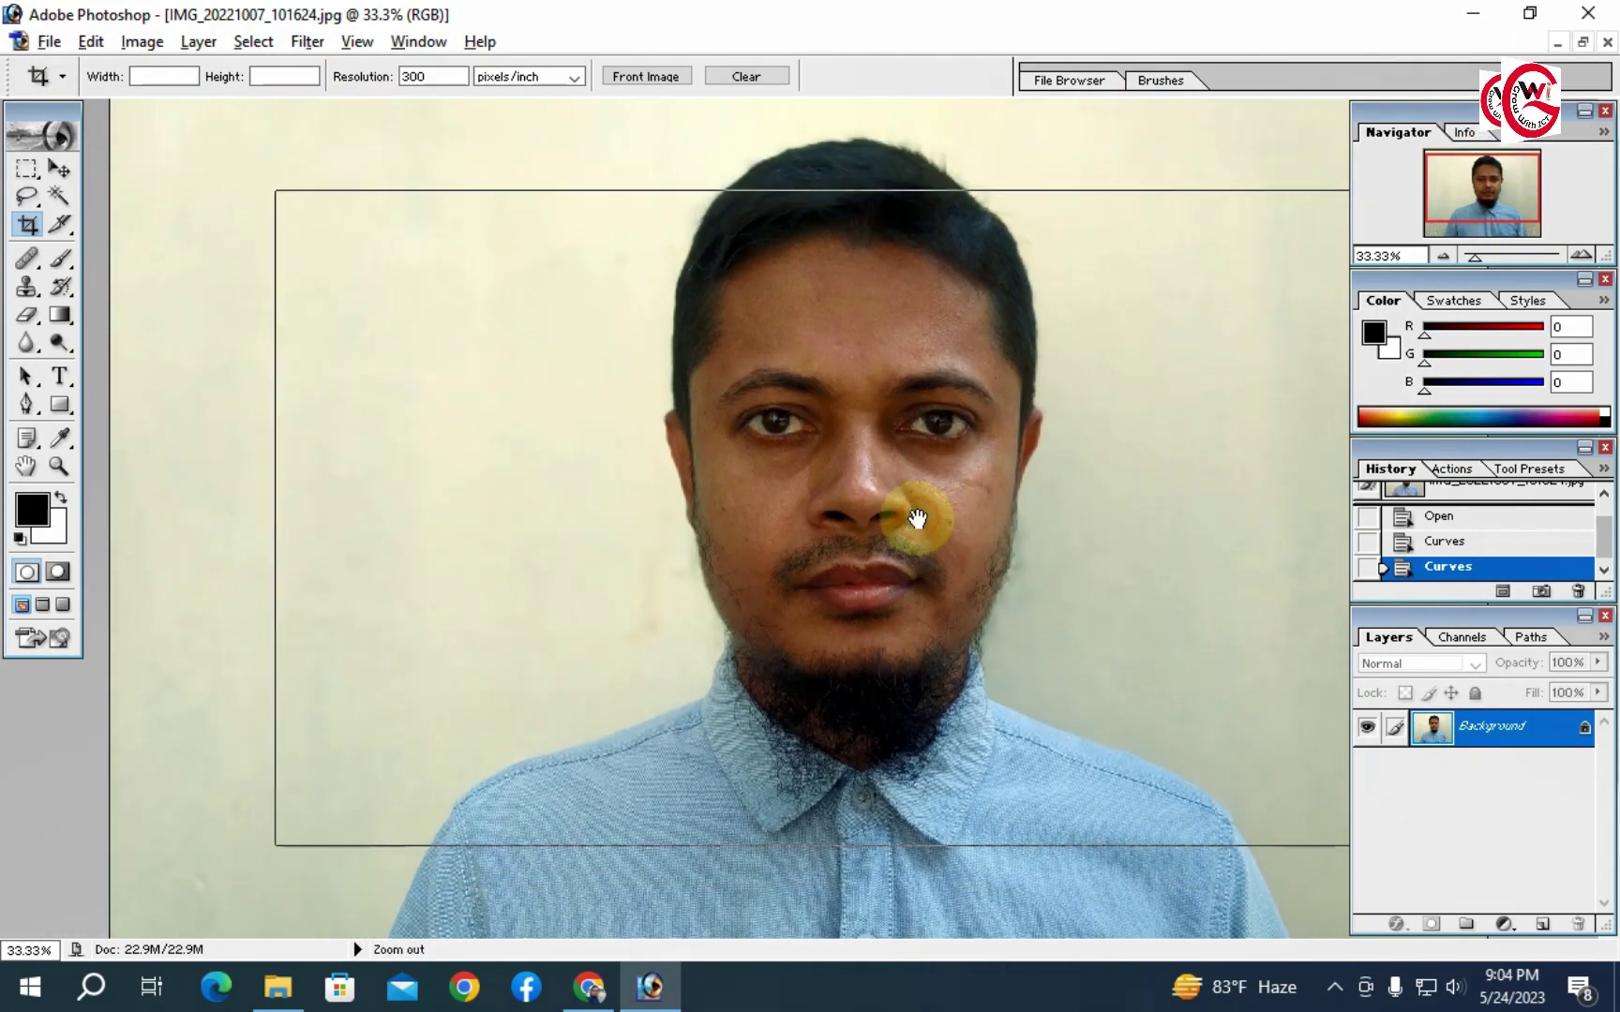
alt+click(917, 518)
ctrl+click(871, 496)
ctrl+click(869, 496)
drag(866, 467, 908, 478)
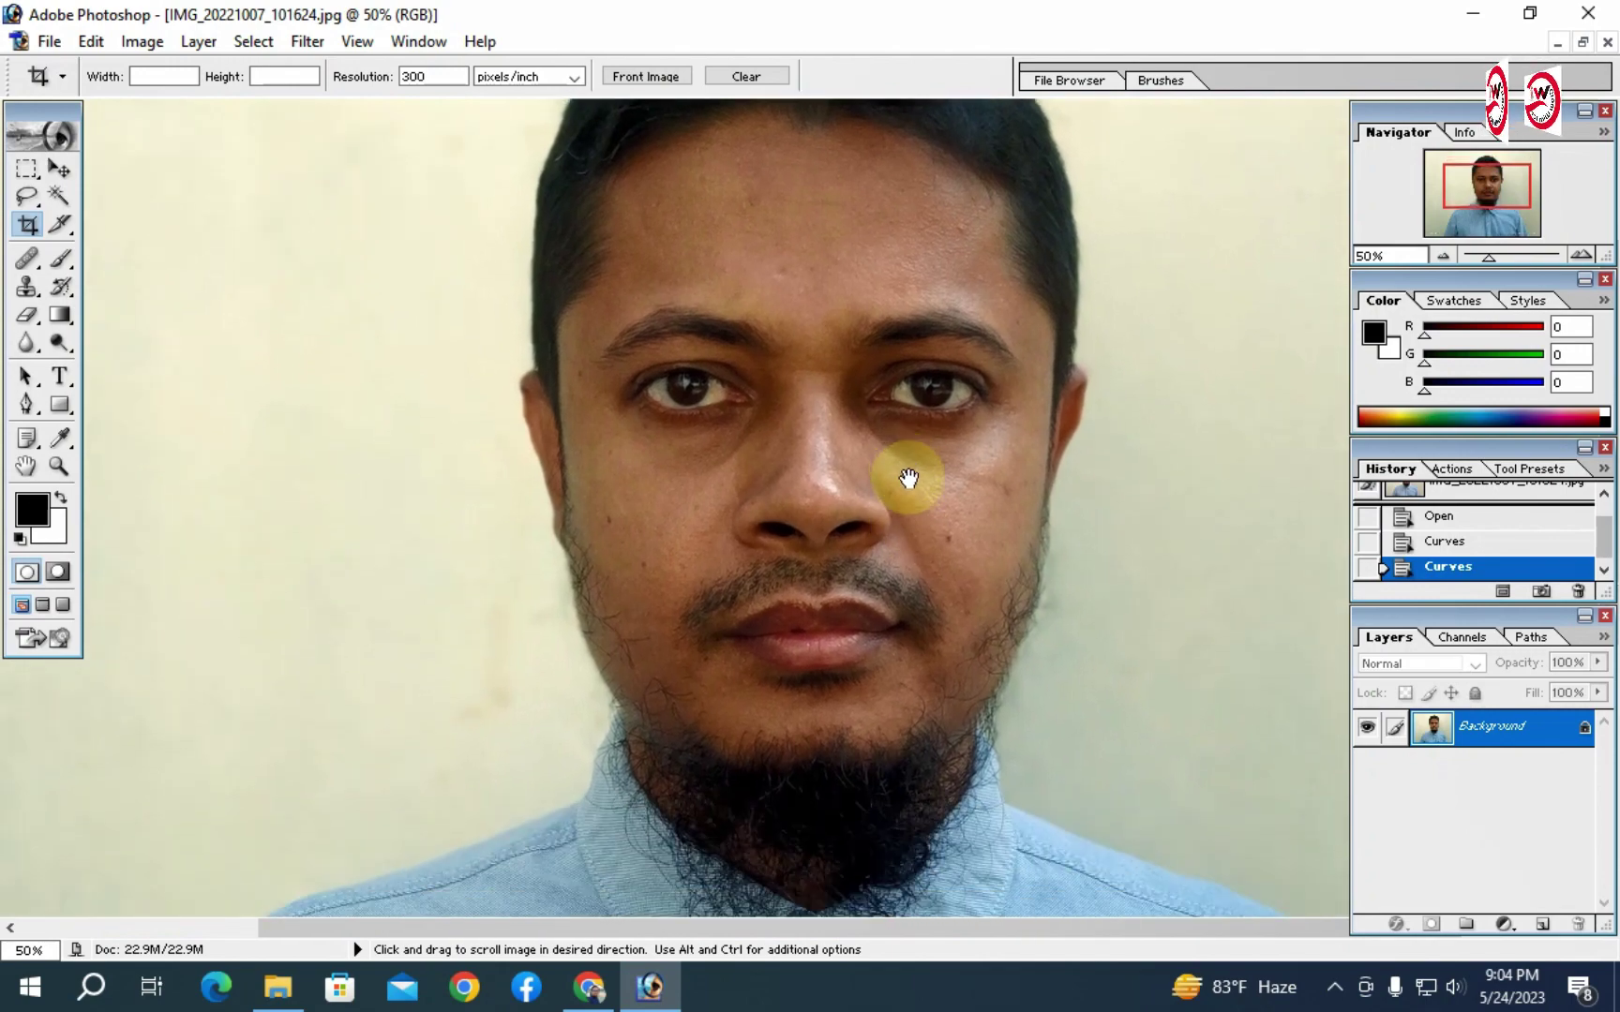
alt+click(869, 471)
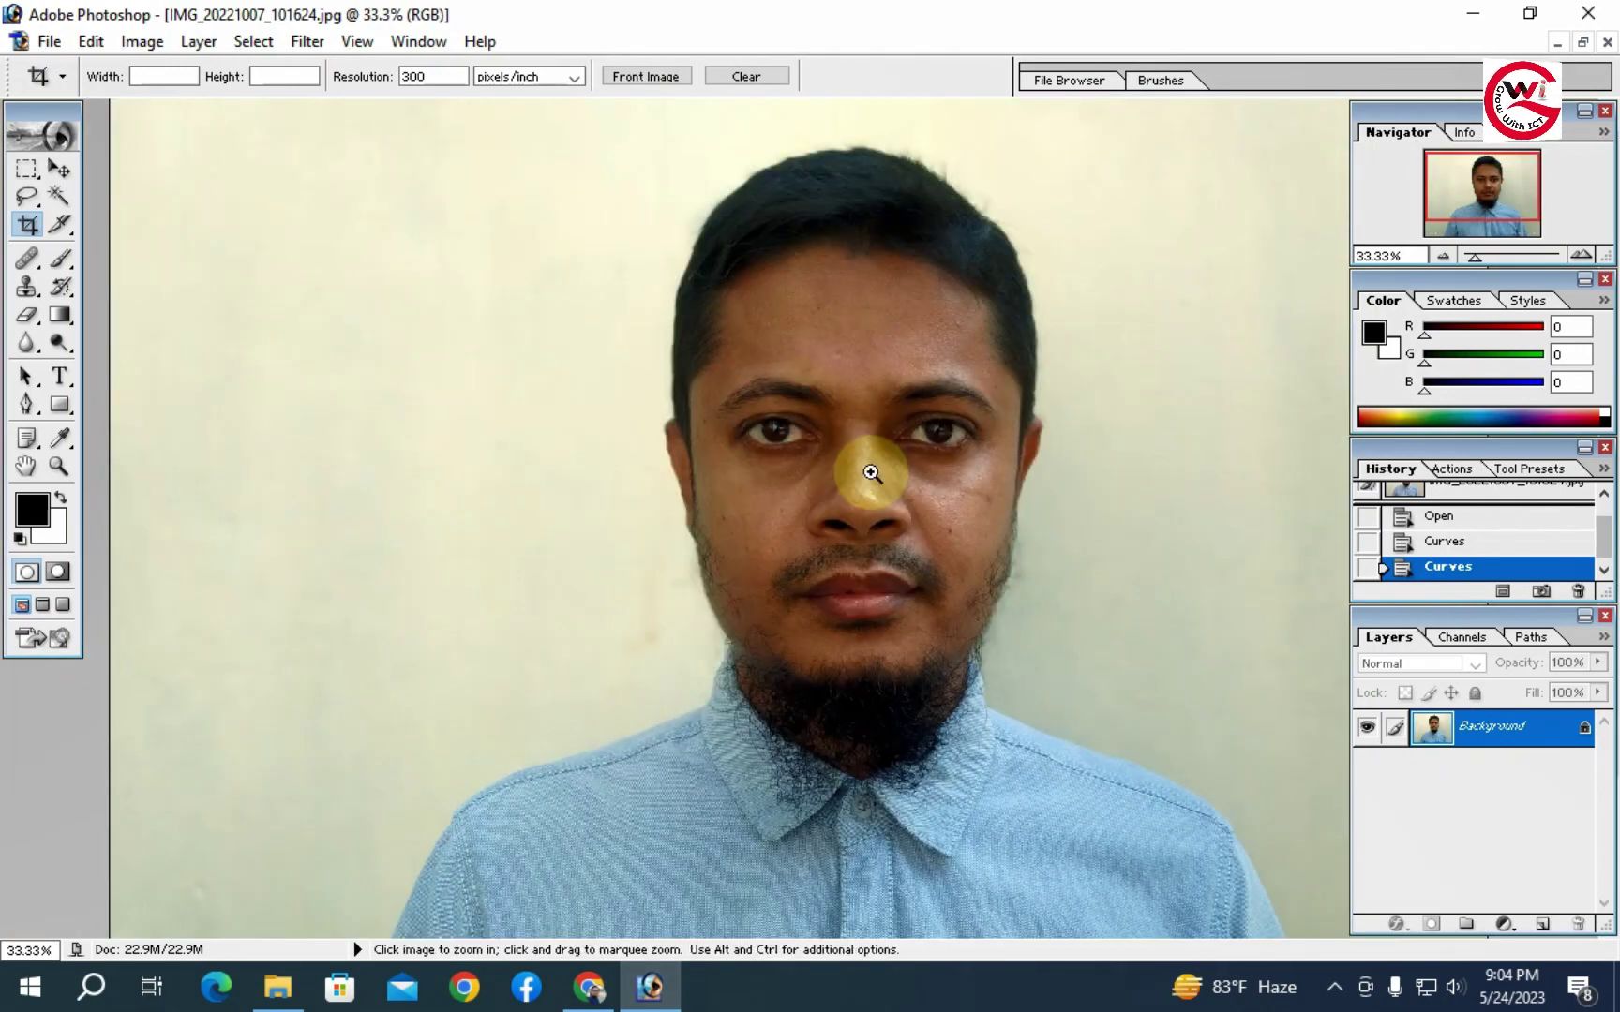
click(870, 471)
alt+click(891, 483)
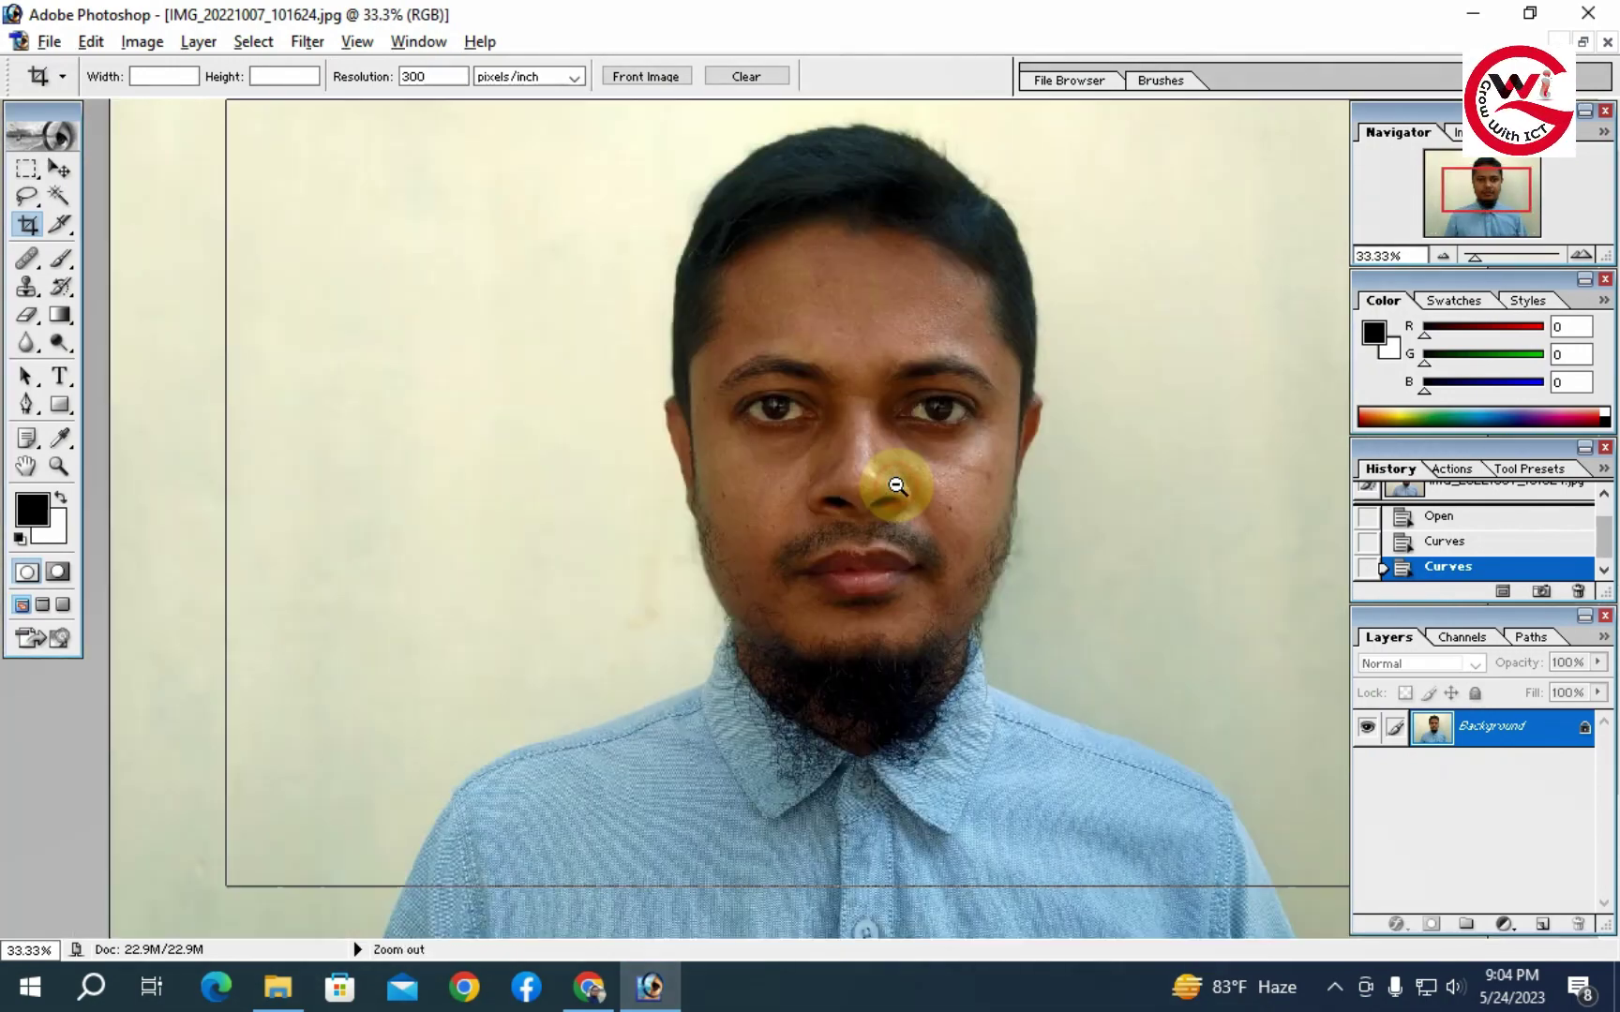
alt+click(897, 486)
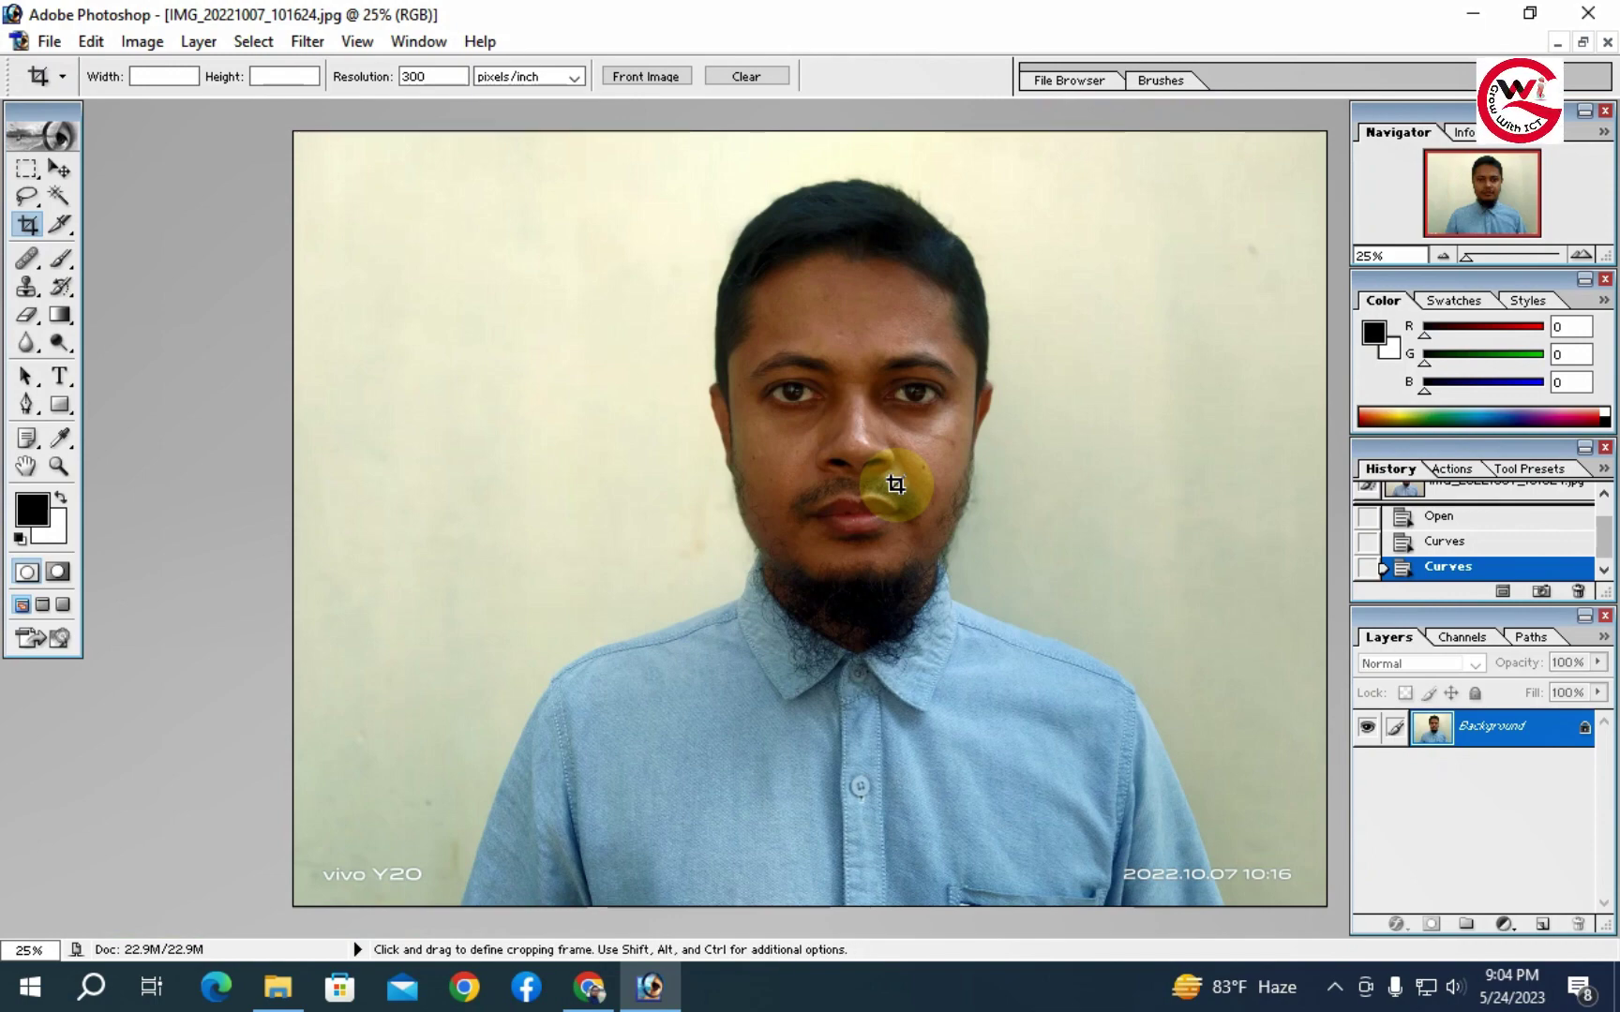
Brighten the midtones with an RGB Curves adjustment mapping input 112 to output 139, and return to the Crop tool.
ctrl+click(865, 459)
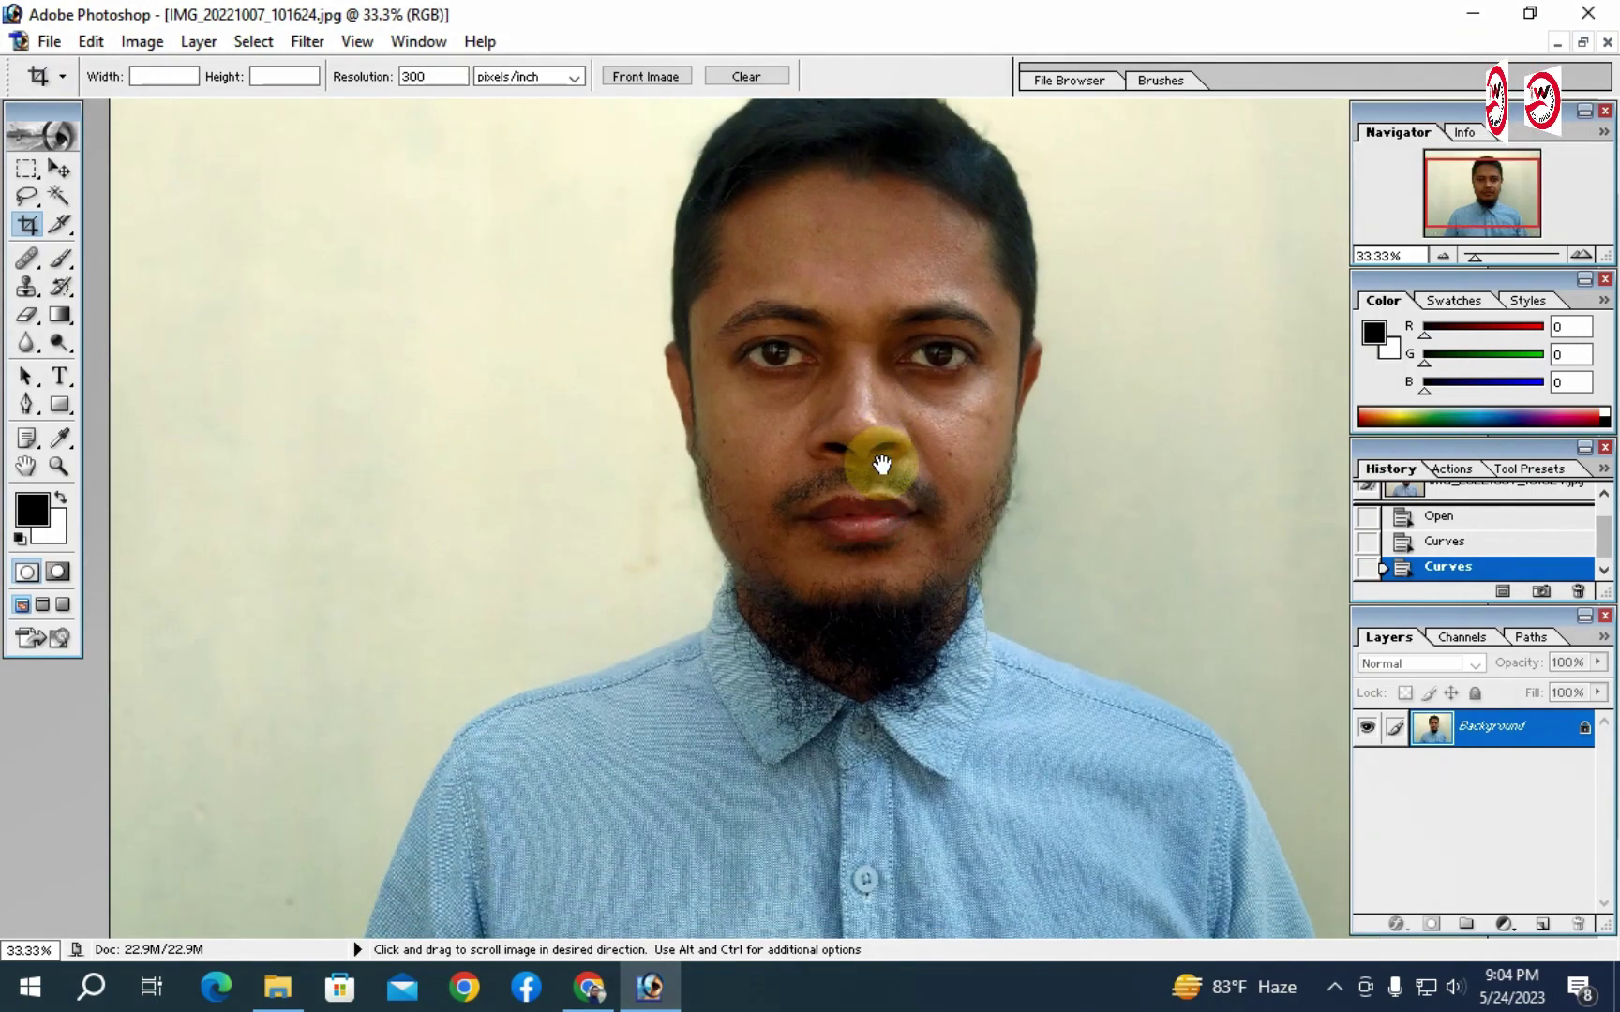
ctrl+click(882, 463)
drag(929, 568, 937, 509)
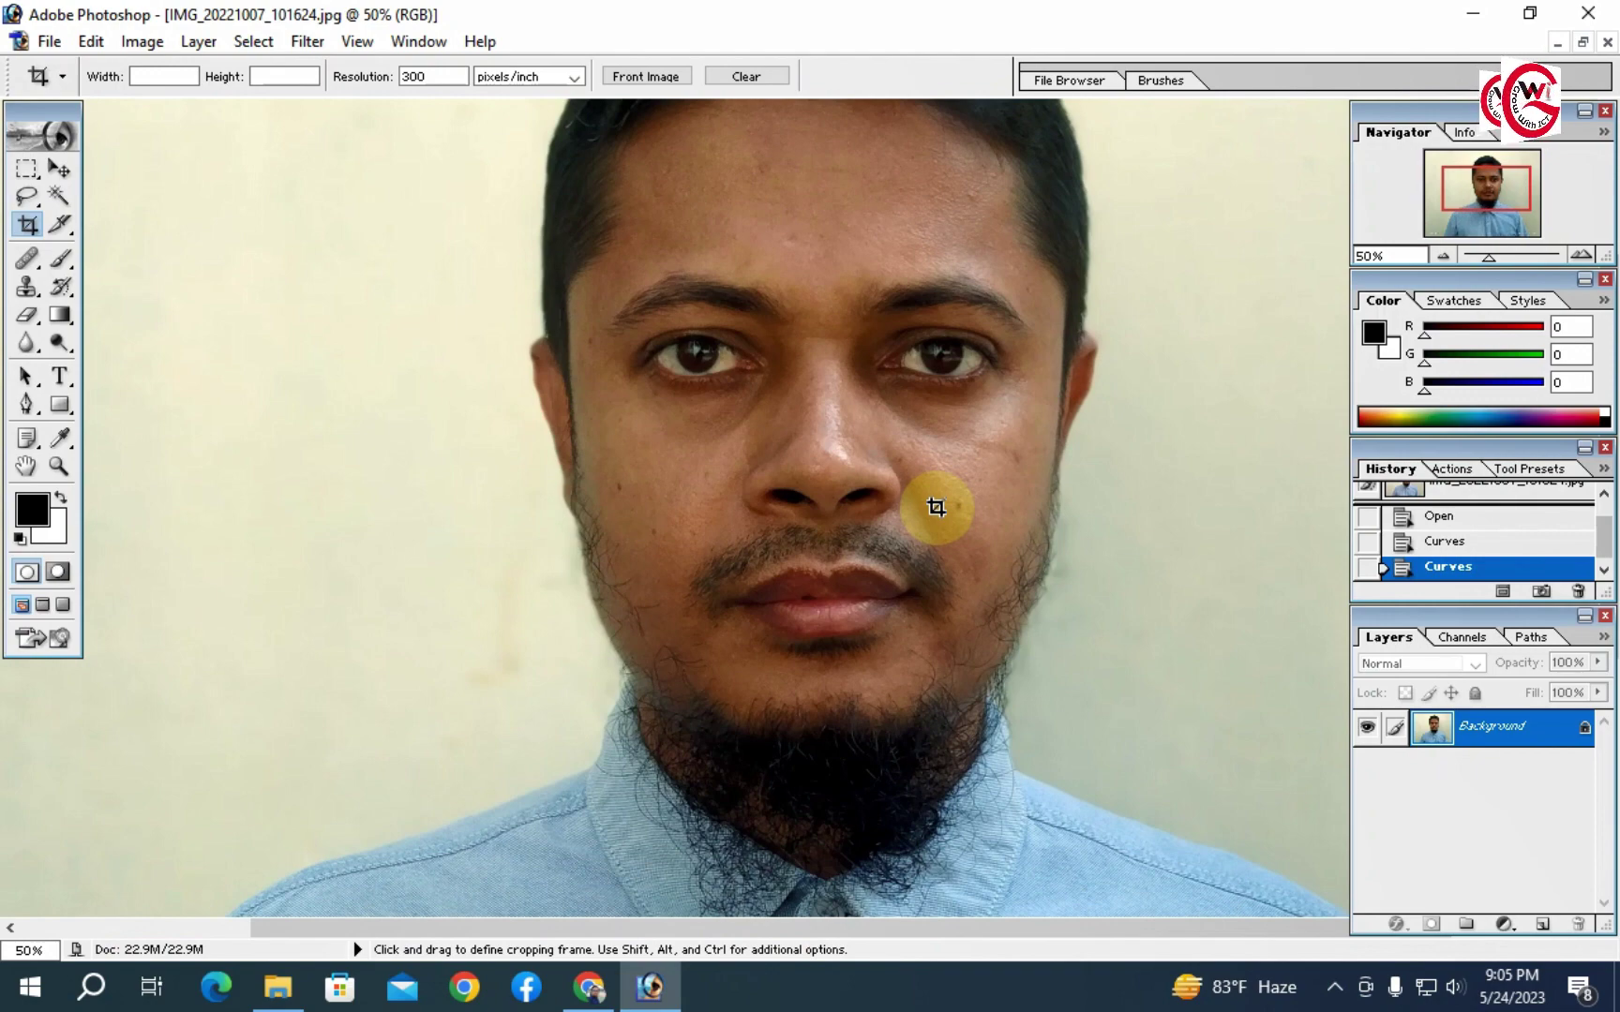
alt+click(933, 502)
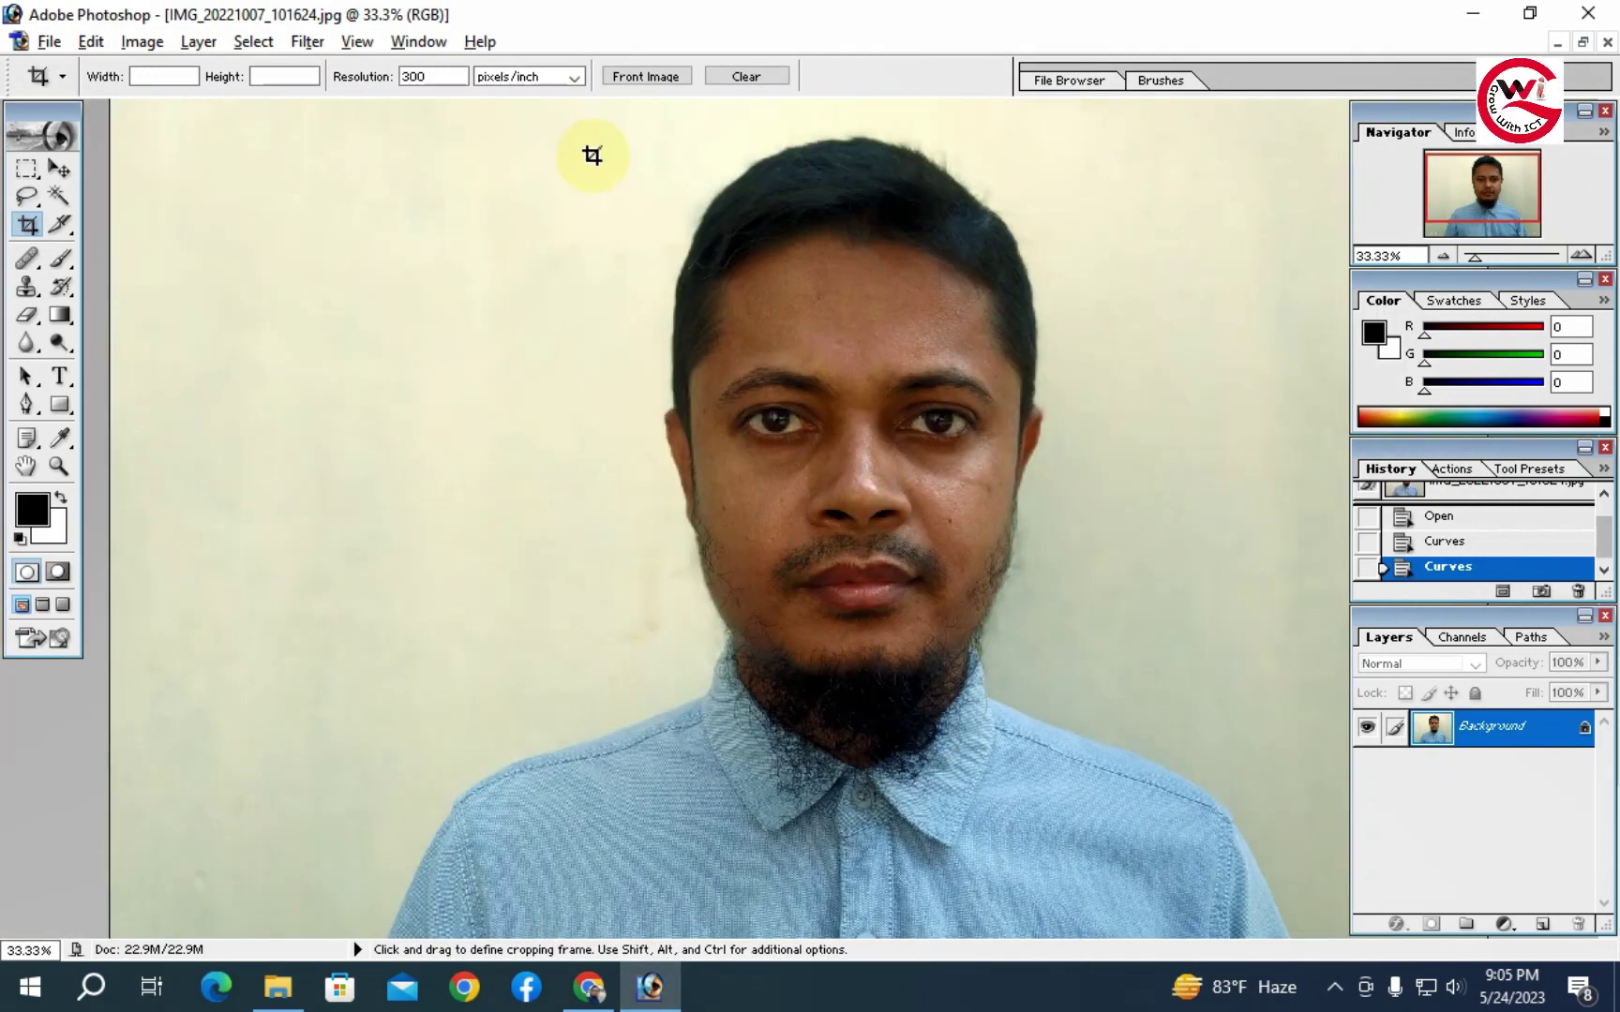
drag(895, 431, 911, 290)
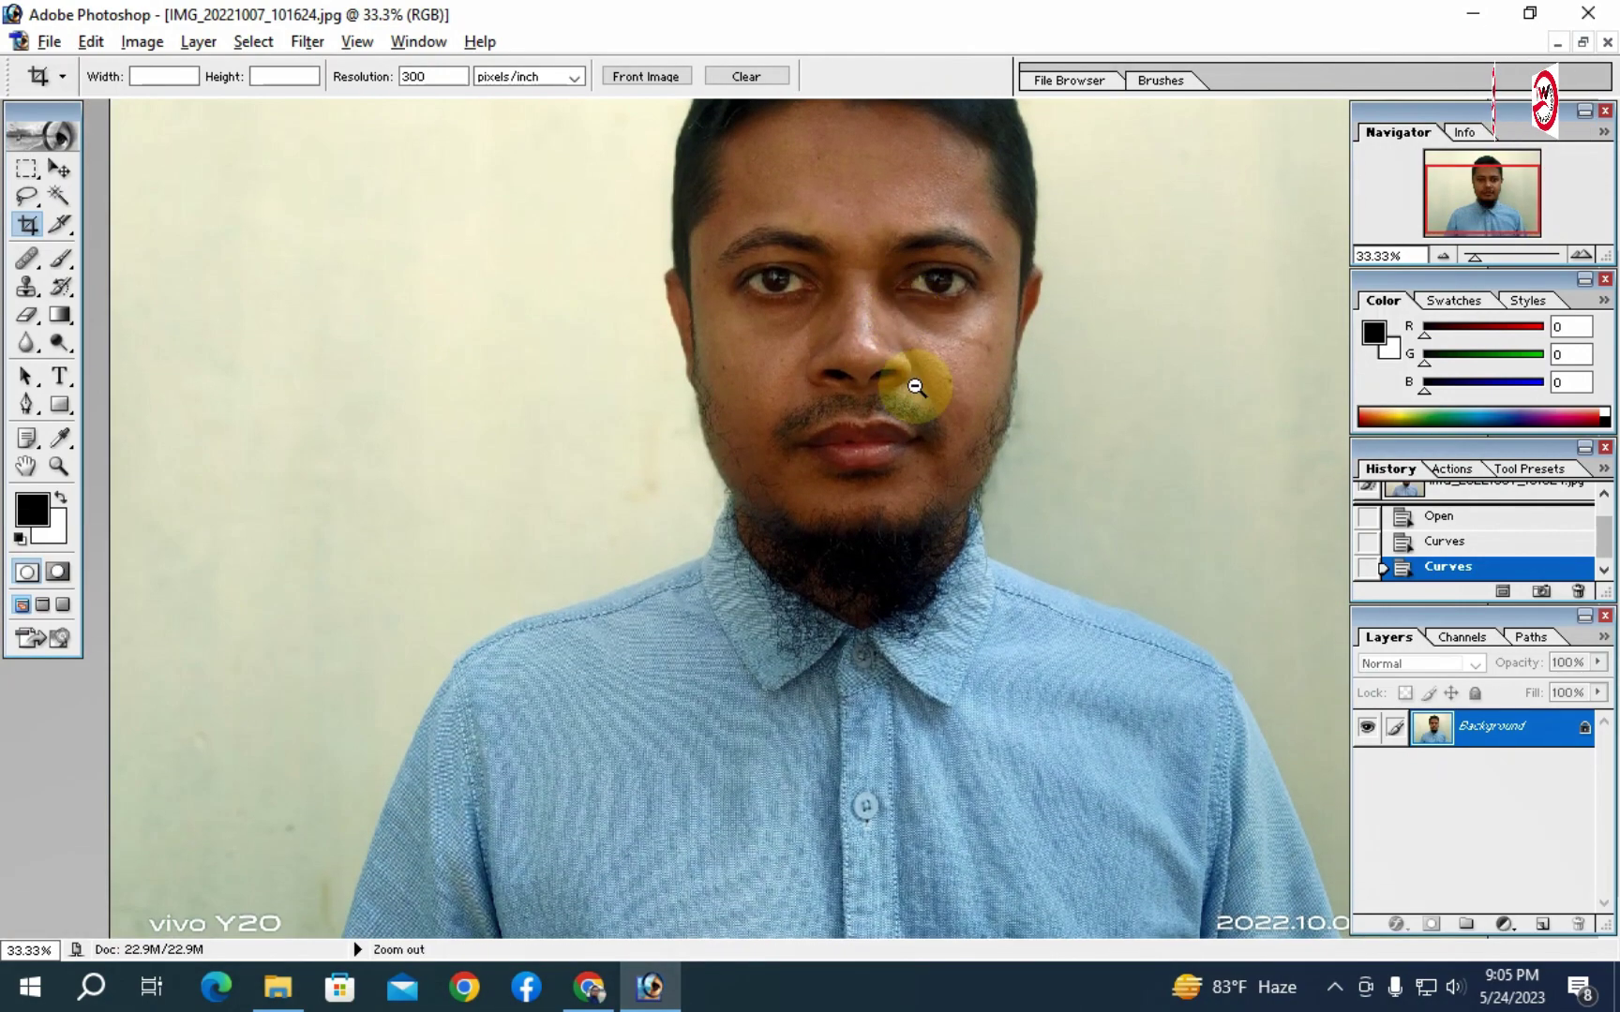
alt+click(916, 386)
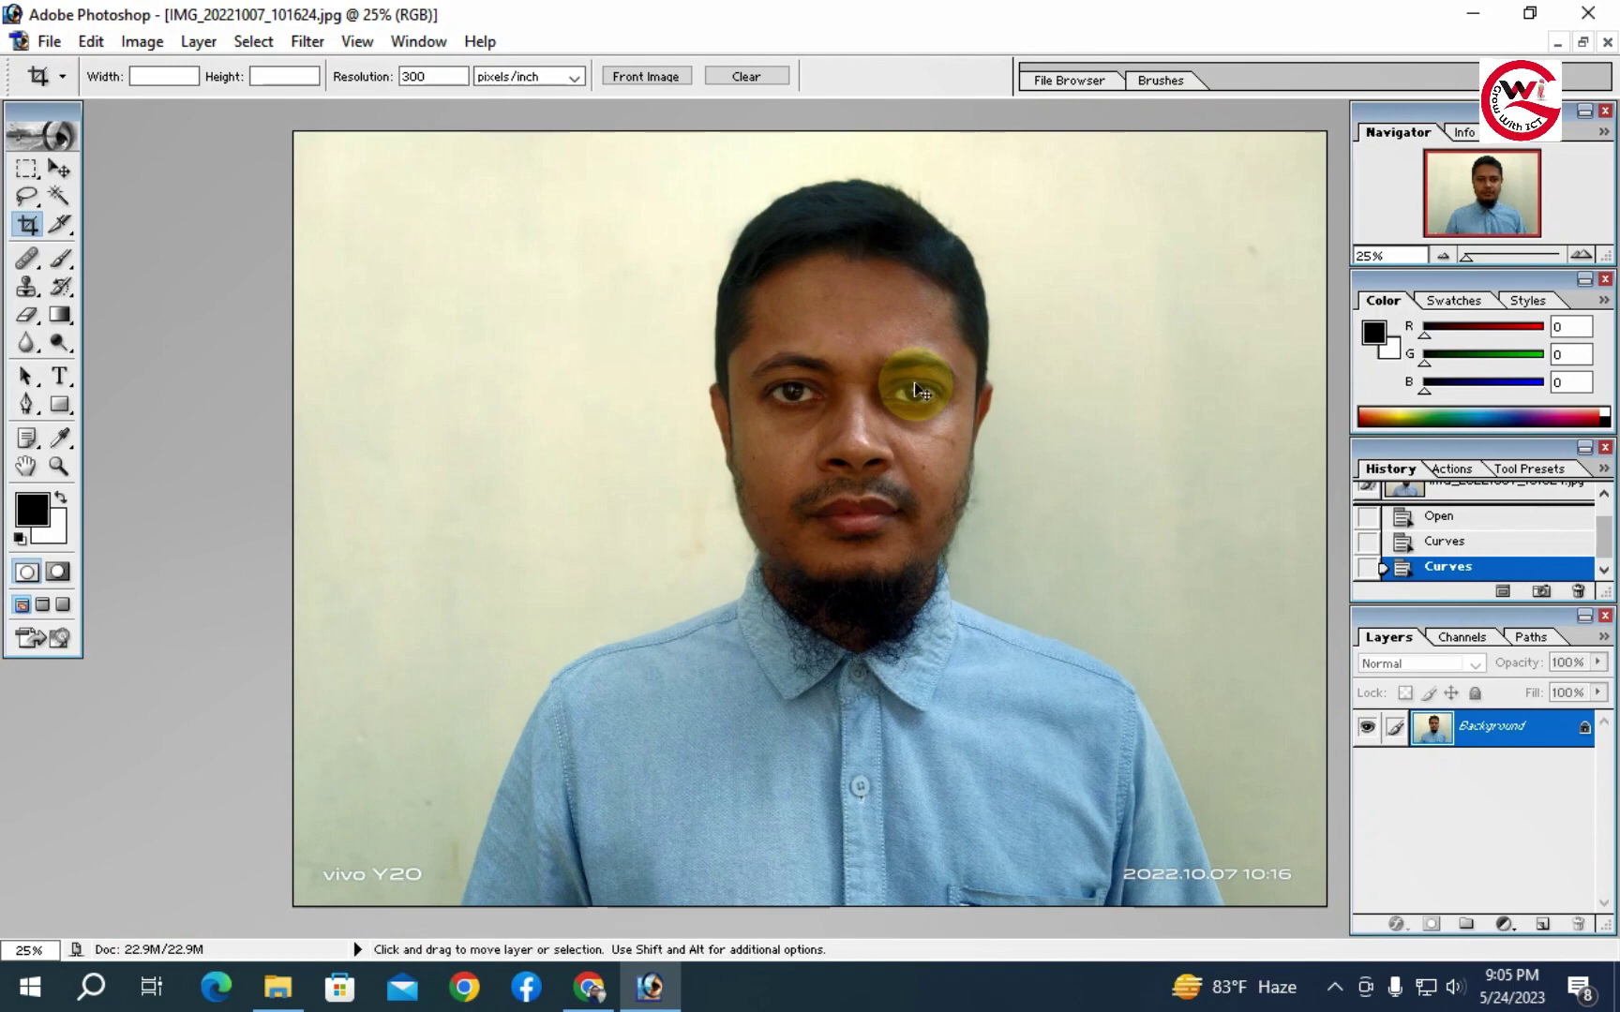
key(ctrl+m)
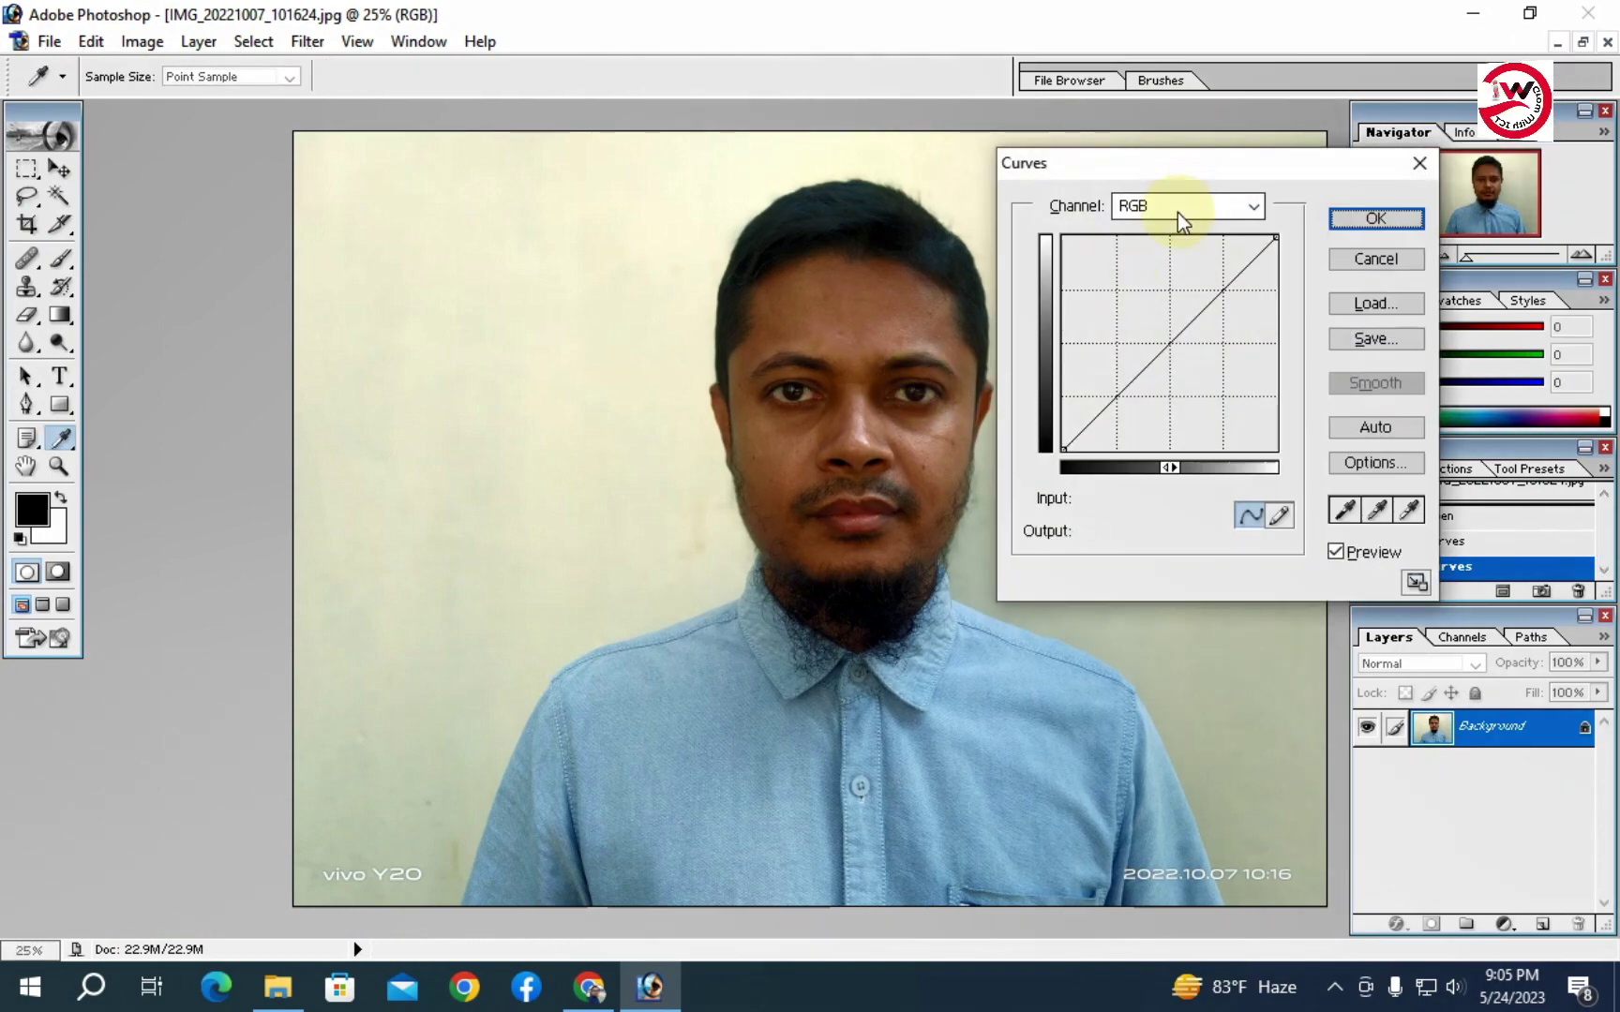
drag(1170, 343, 1158, 334)
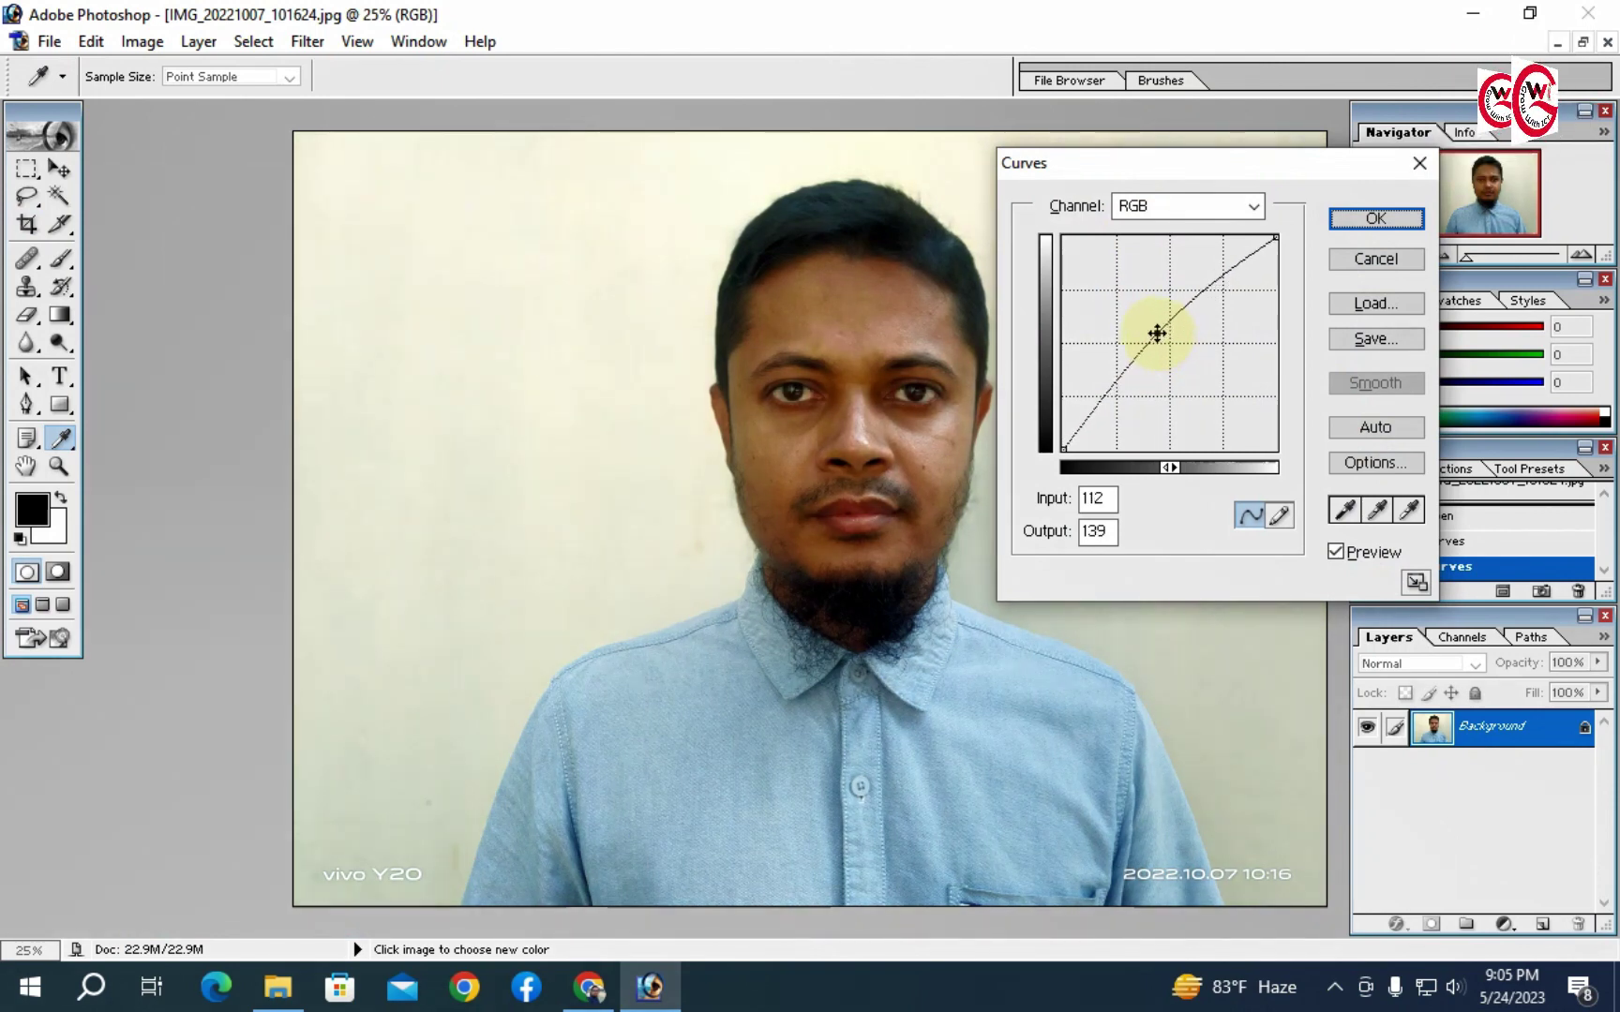
click(1349, 219)
key(c)
Examine the brightened skin tone on the eyes, nose and cheeks up close and compare it with the whole portrait.
key(ctrl+space)
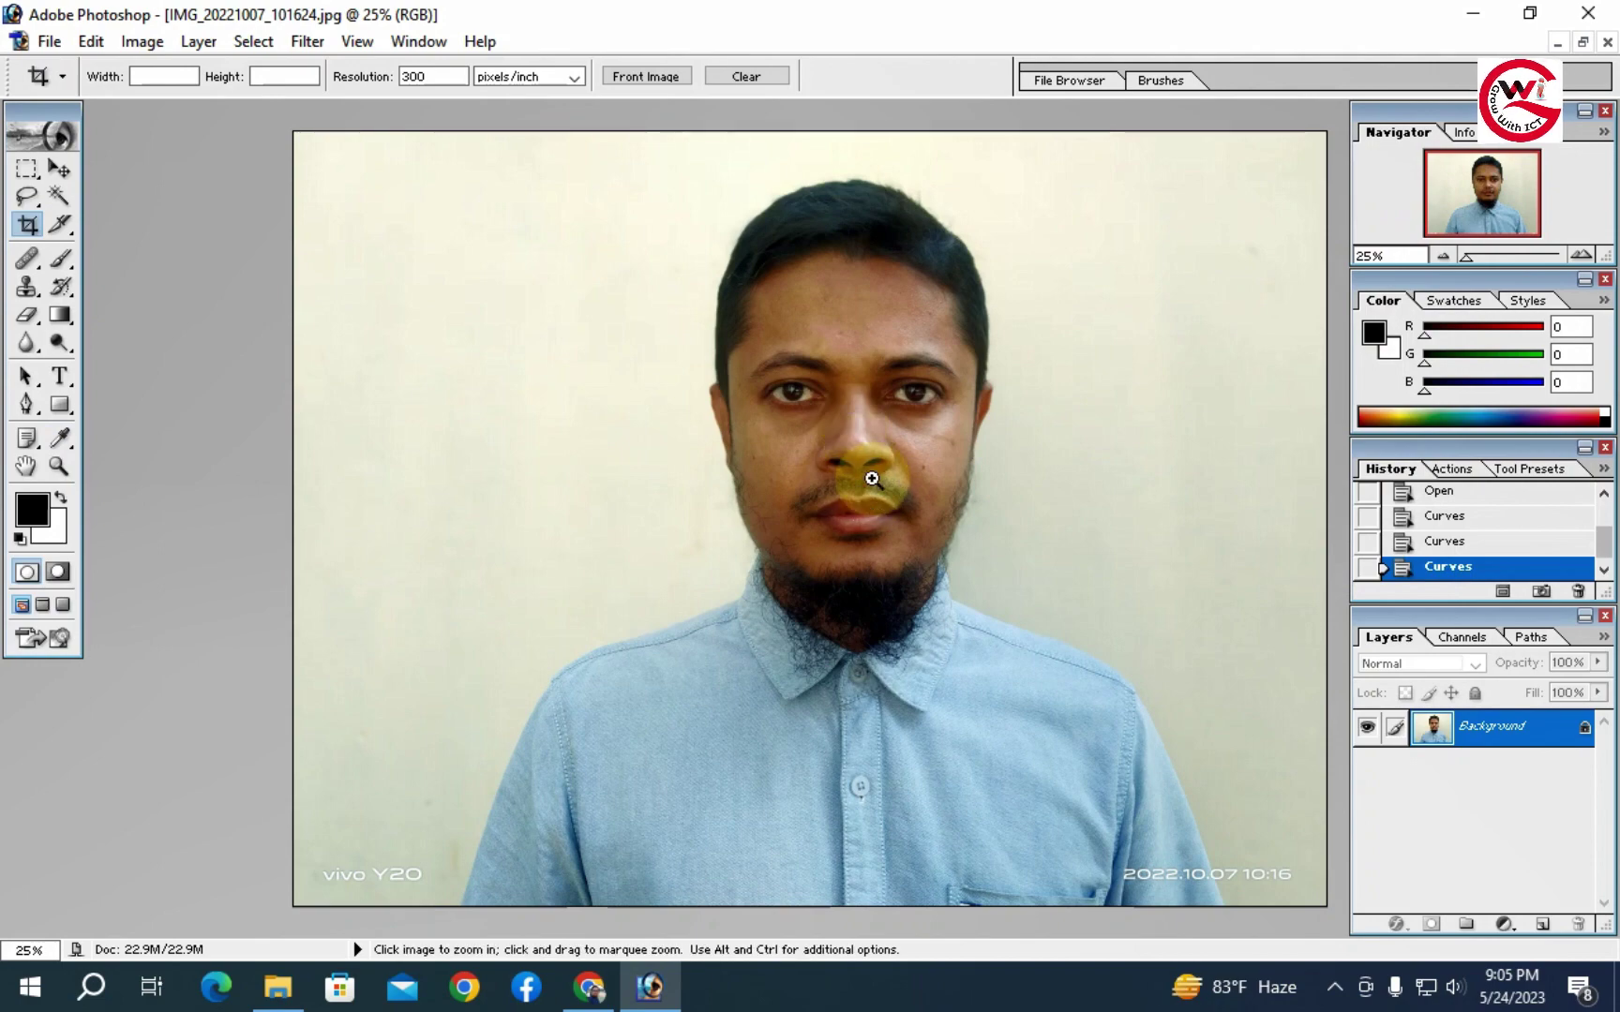
ctrl+click(872, 479)
ctrl+click(871, 477)
ctrl+click(861, 545)
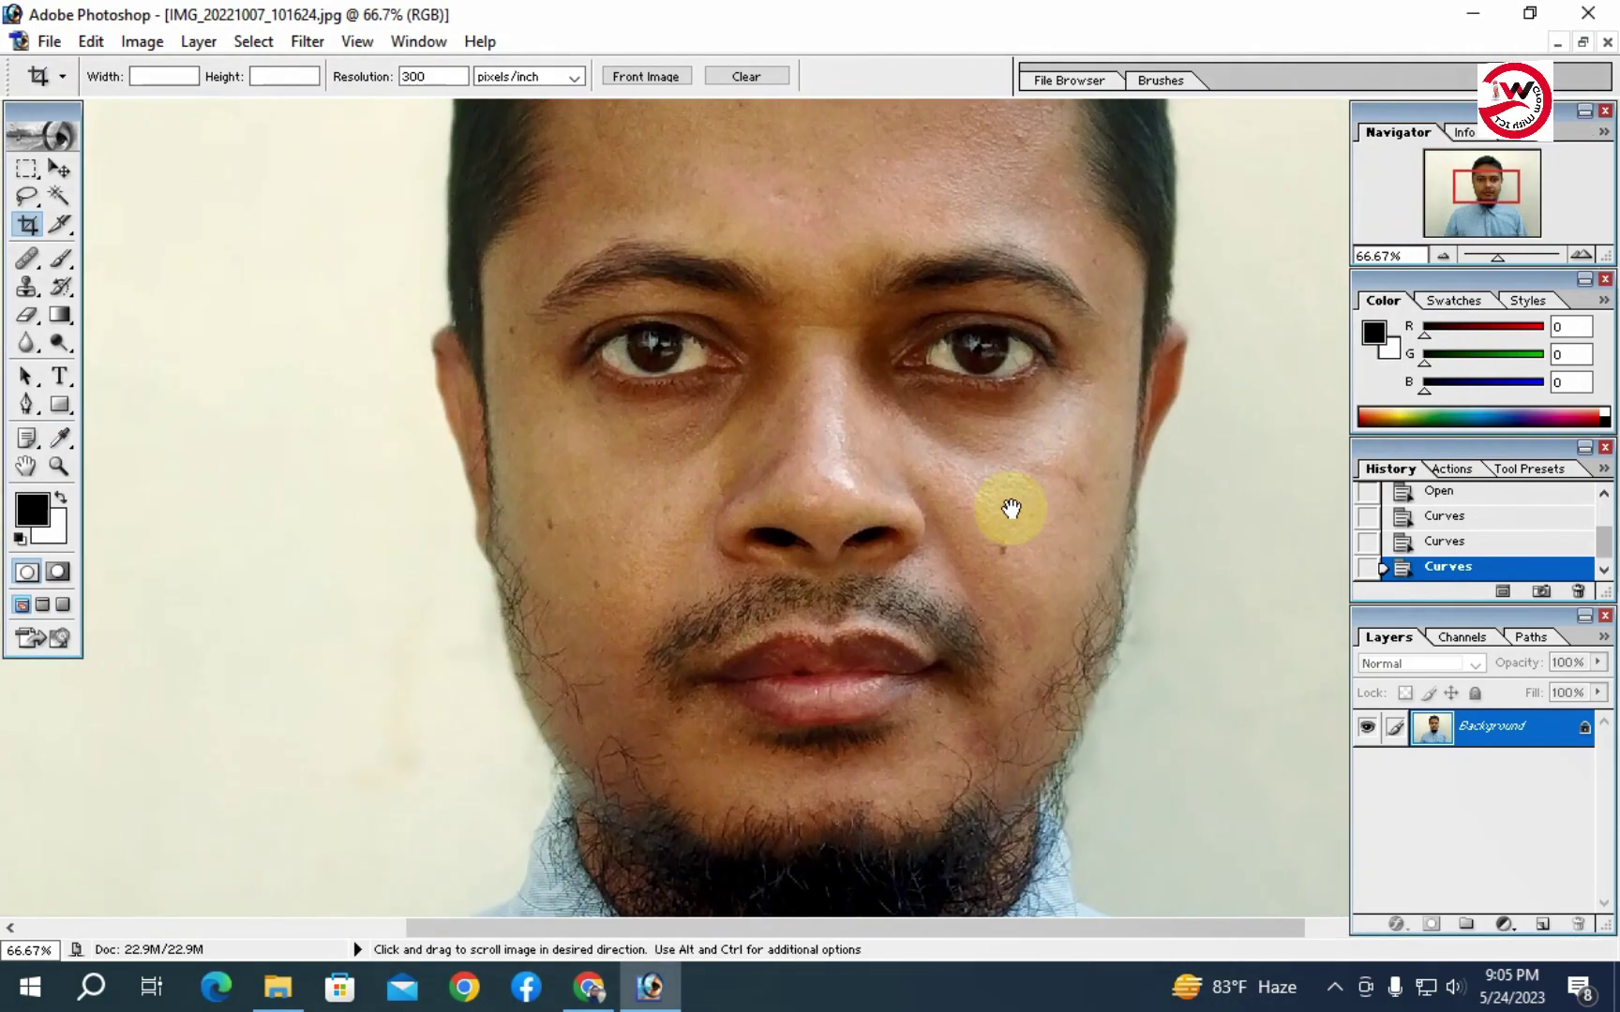
ctrl+alt+click(929, 509)
ctrl+alt+click(857, 450)
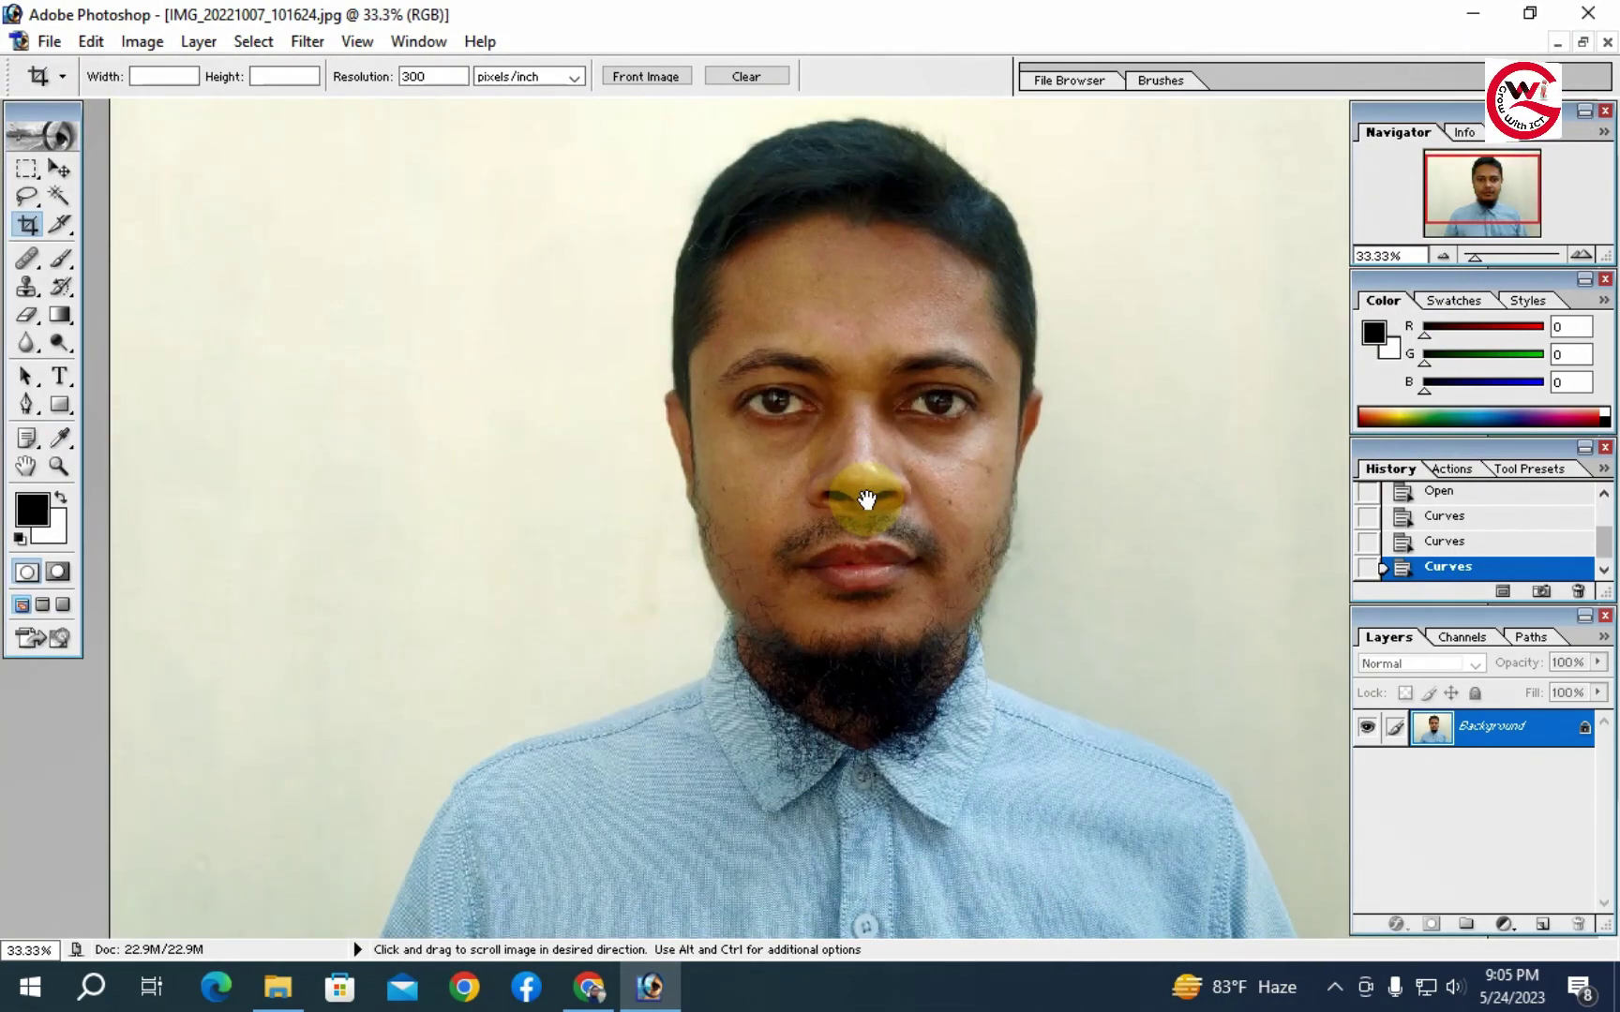
ctrl+click(853, 434)
ctrl+click(856, 438)
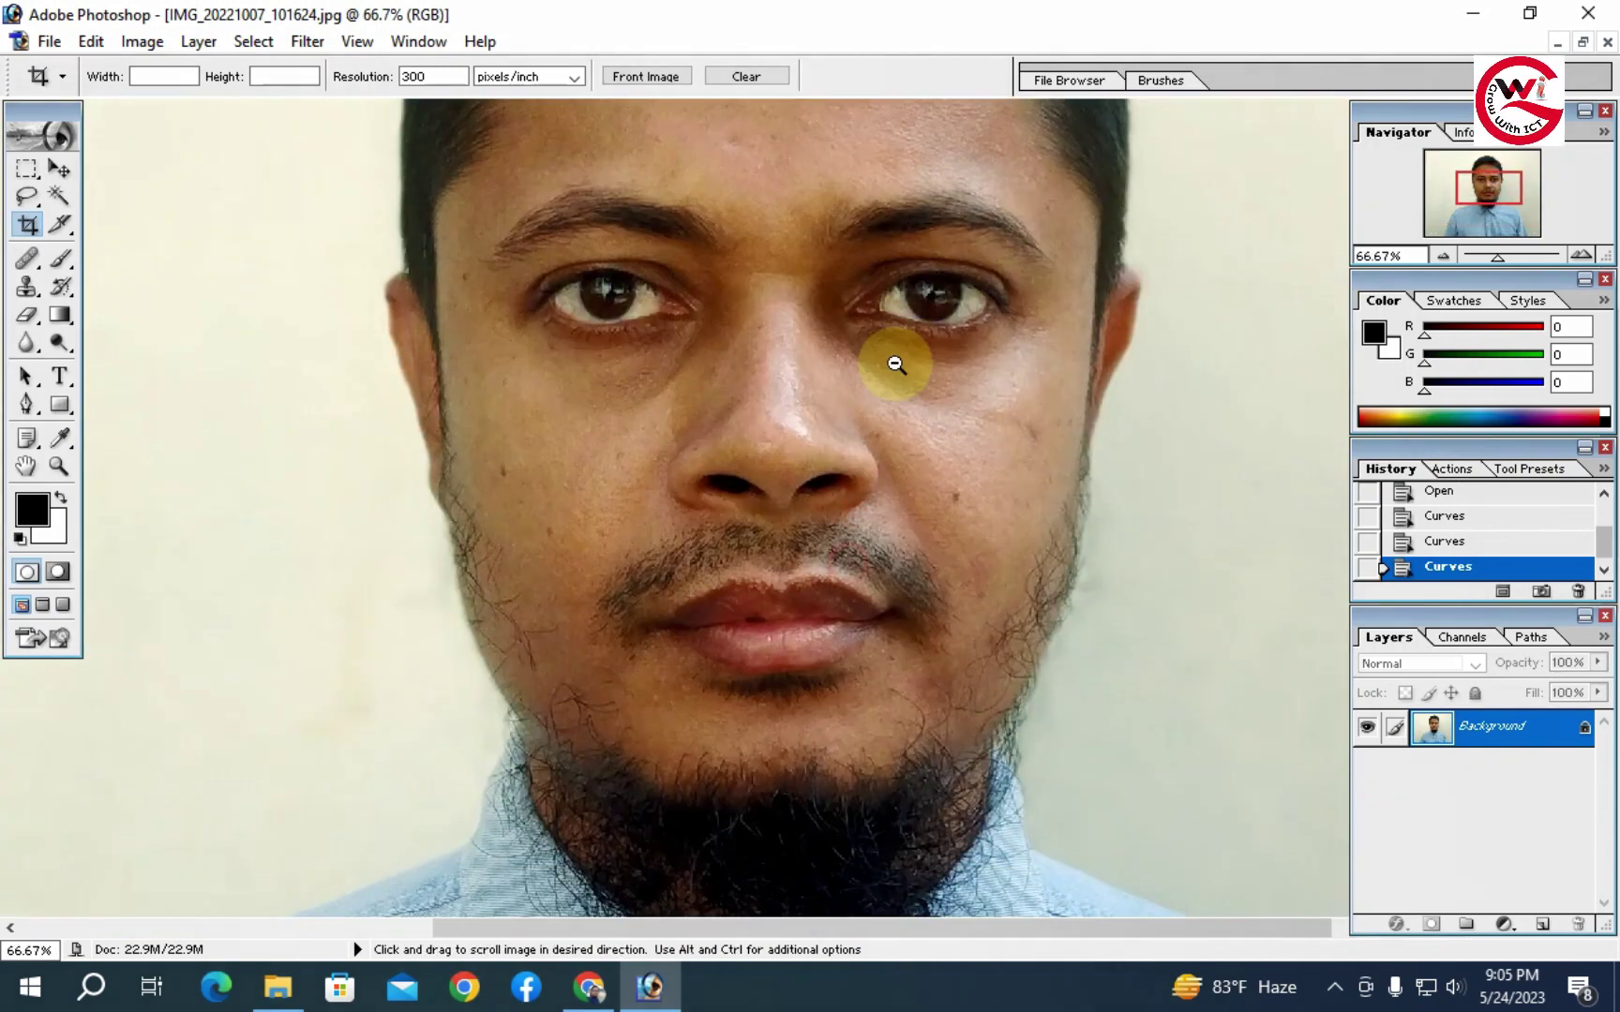
ctrl+alt+click(847, 430)
ctrl+alt+click(843, 423)
drag(868, 511, 868, 522)
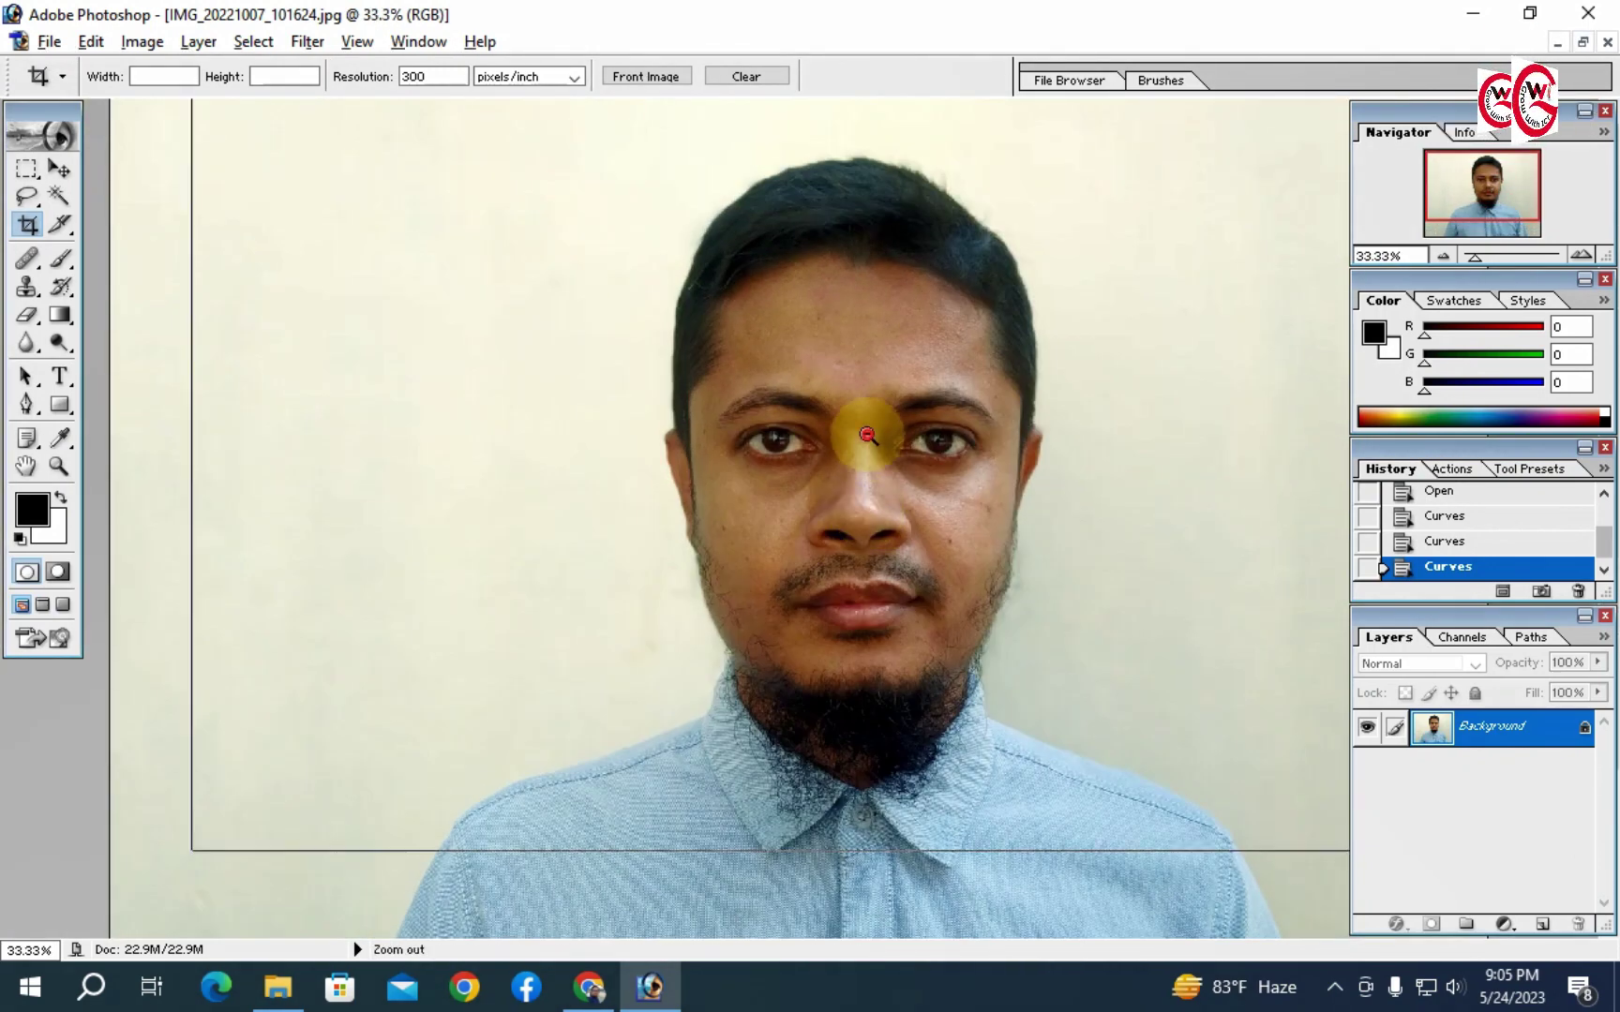
alt+click(868, 432)
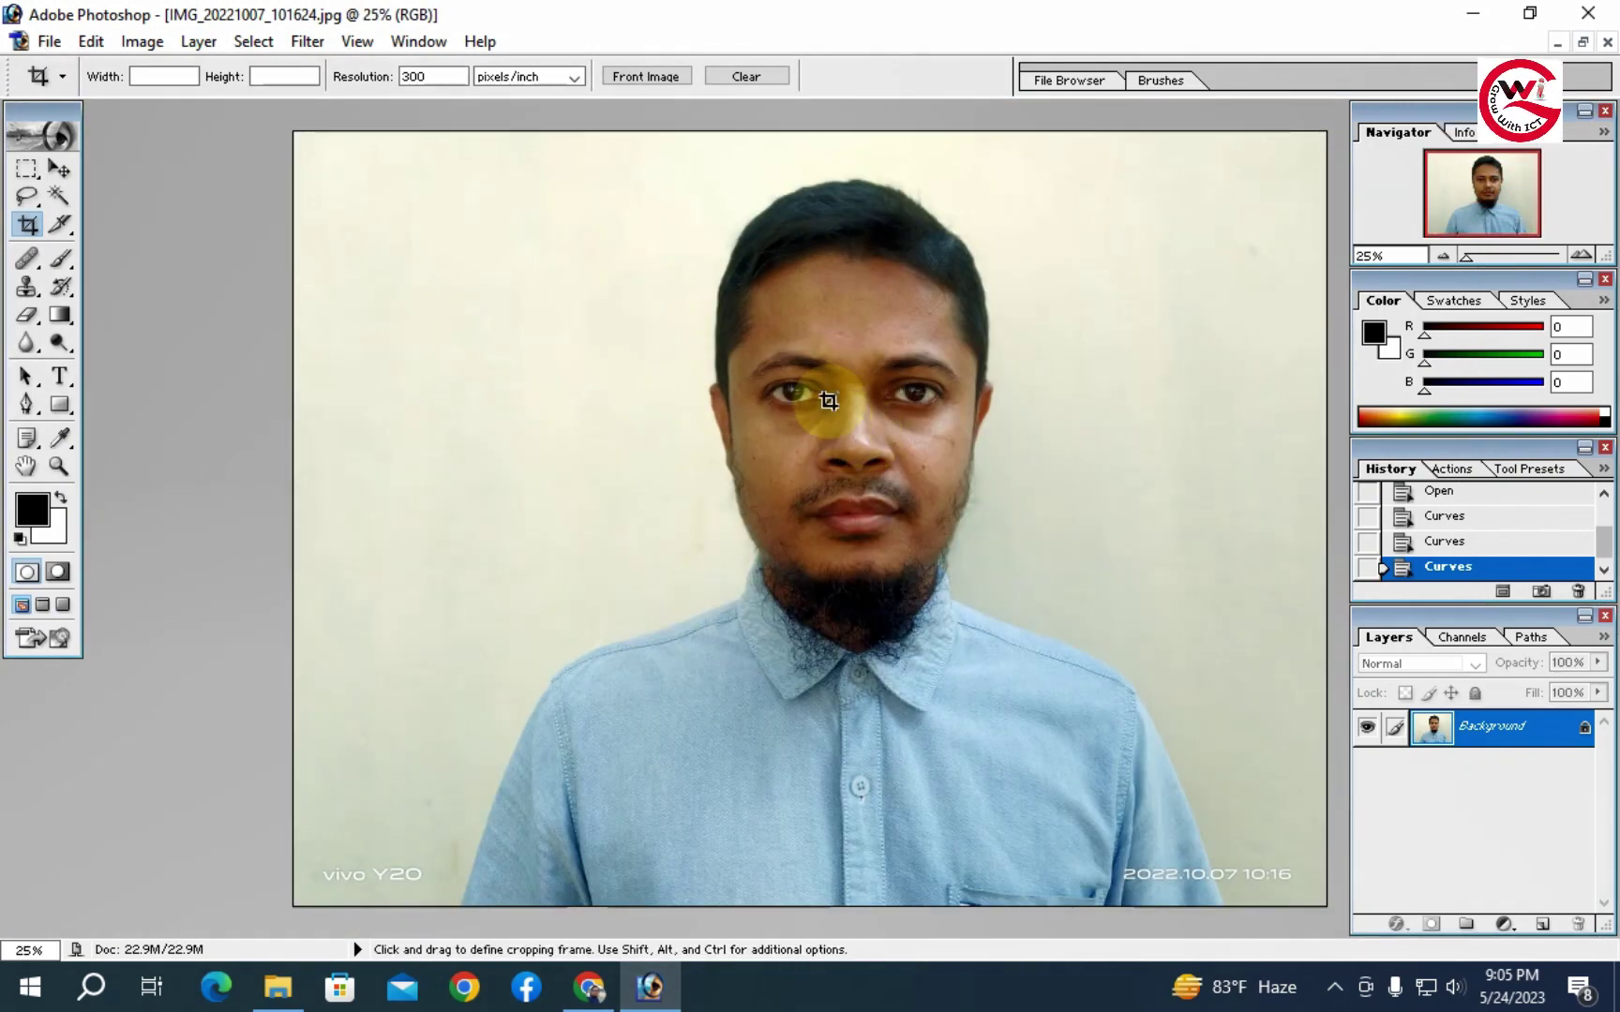
Inspect the forehead, hair and upper face up close to judge the remaining dark tones in the skin.
key(ctrl+space)
click(893, 325)
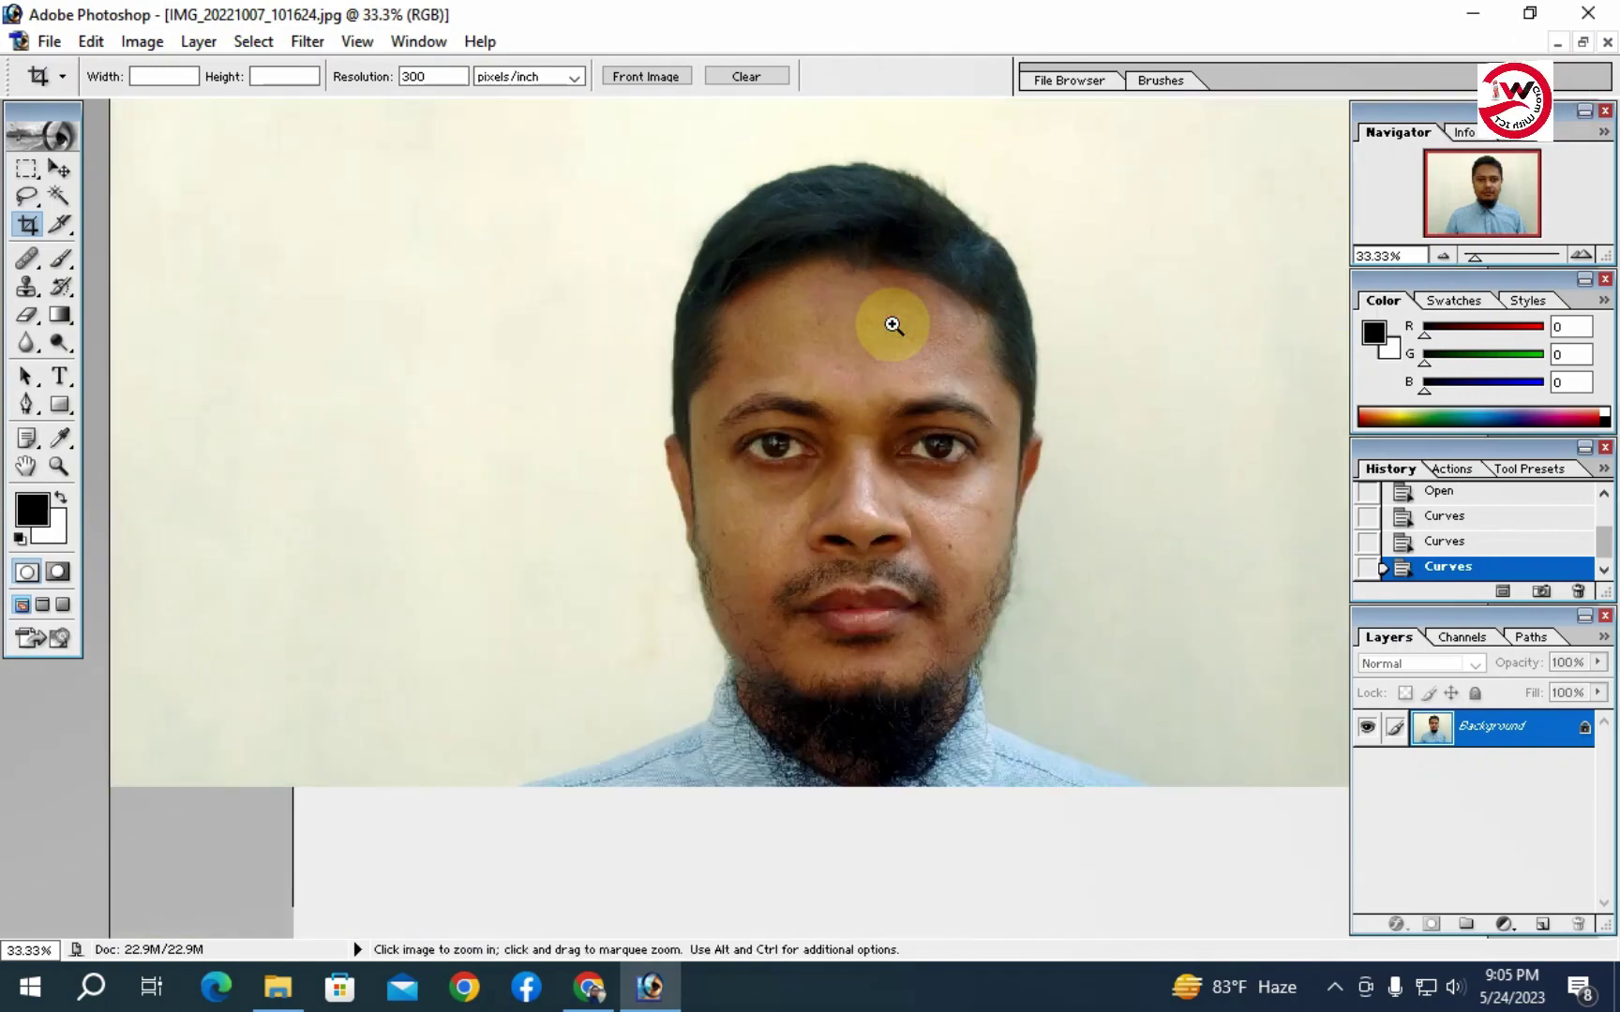
click(884, 295)
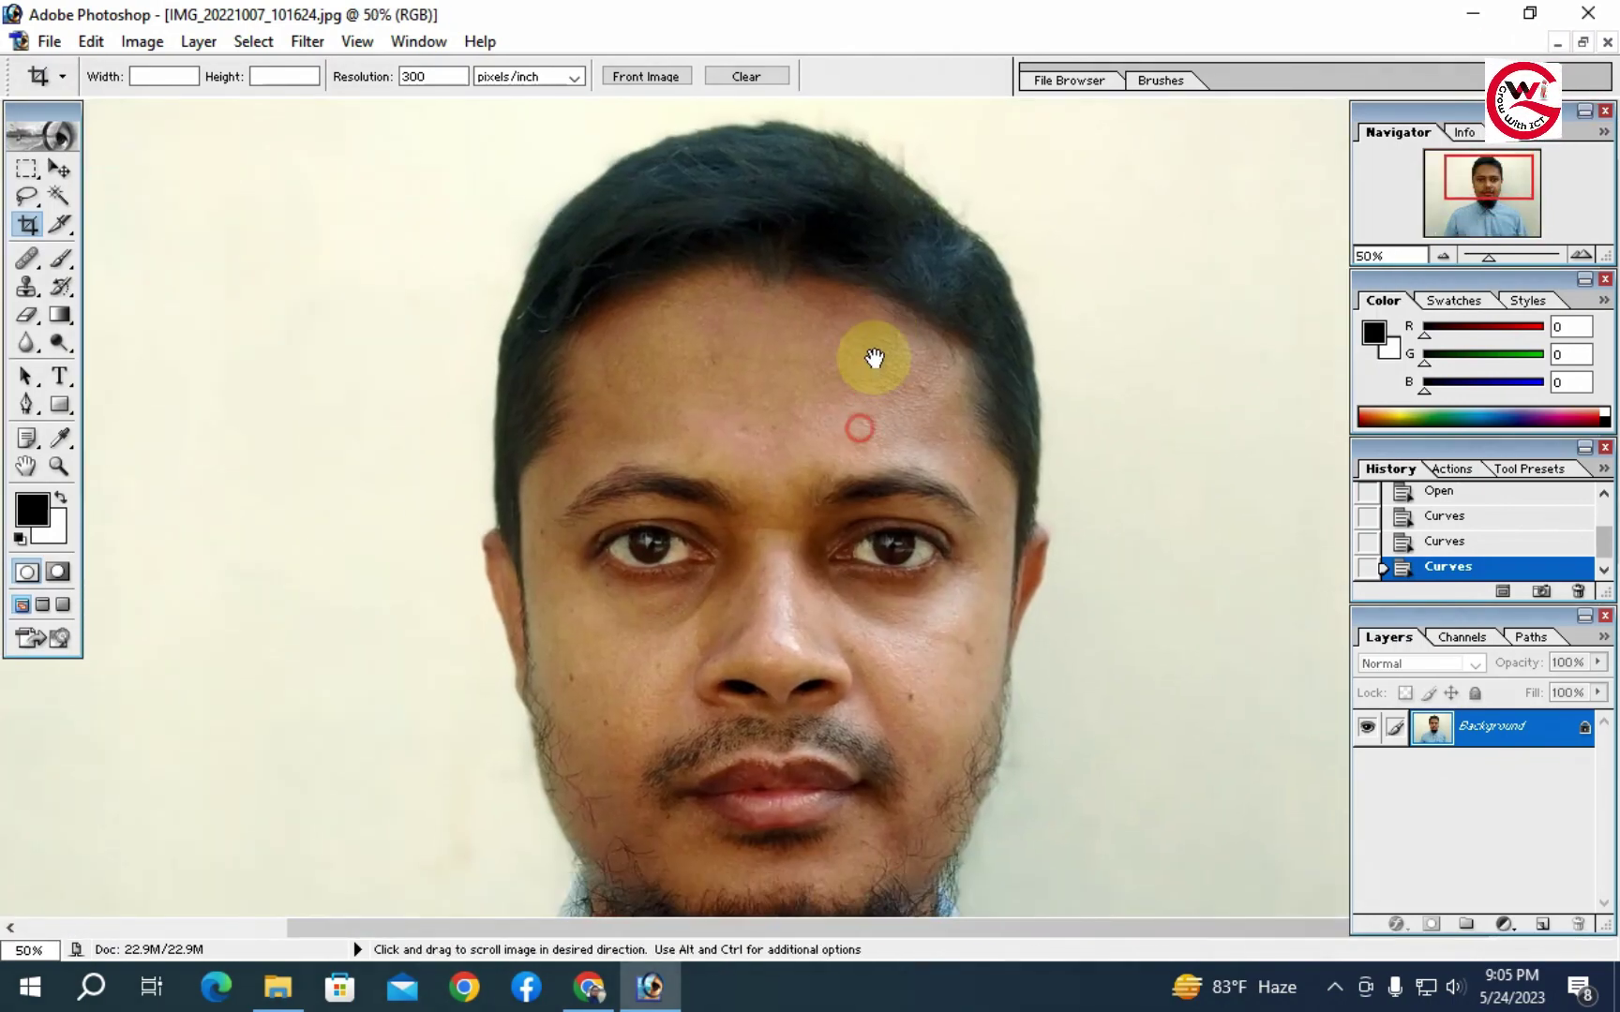
alt+click(855, 377)
alt+click(855, 377)
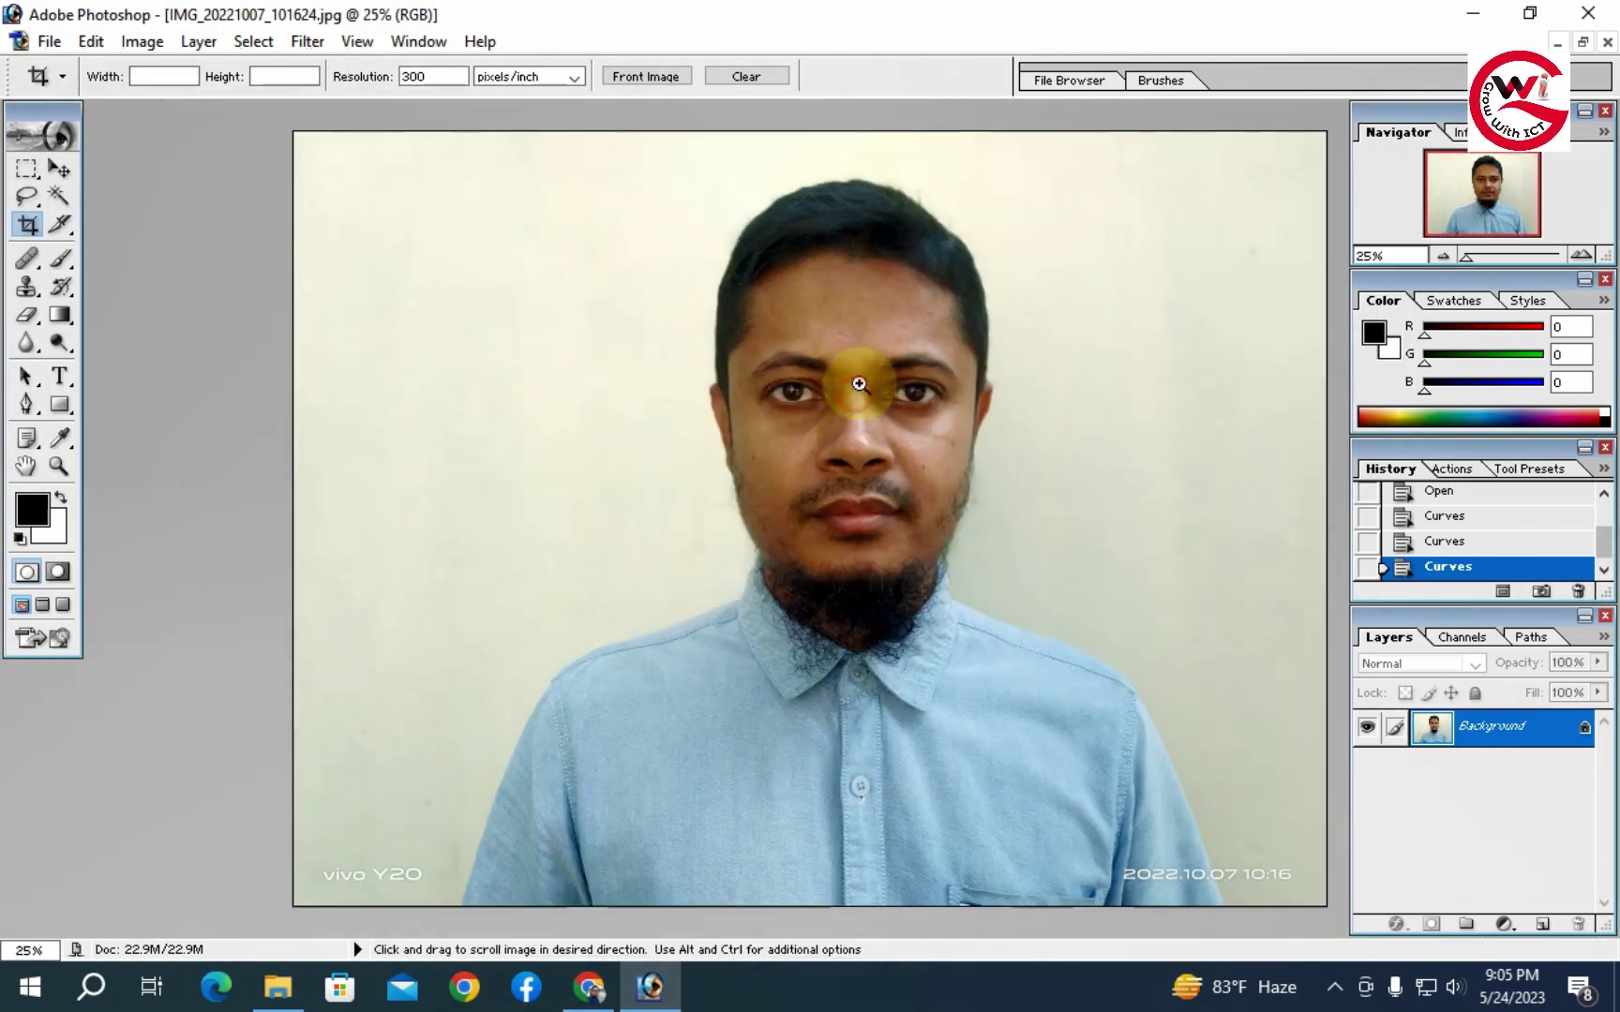
click(878, 257)
click(878, 257)
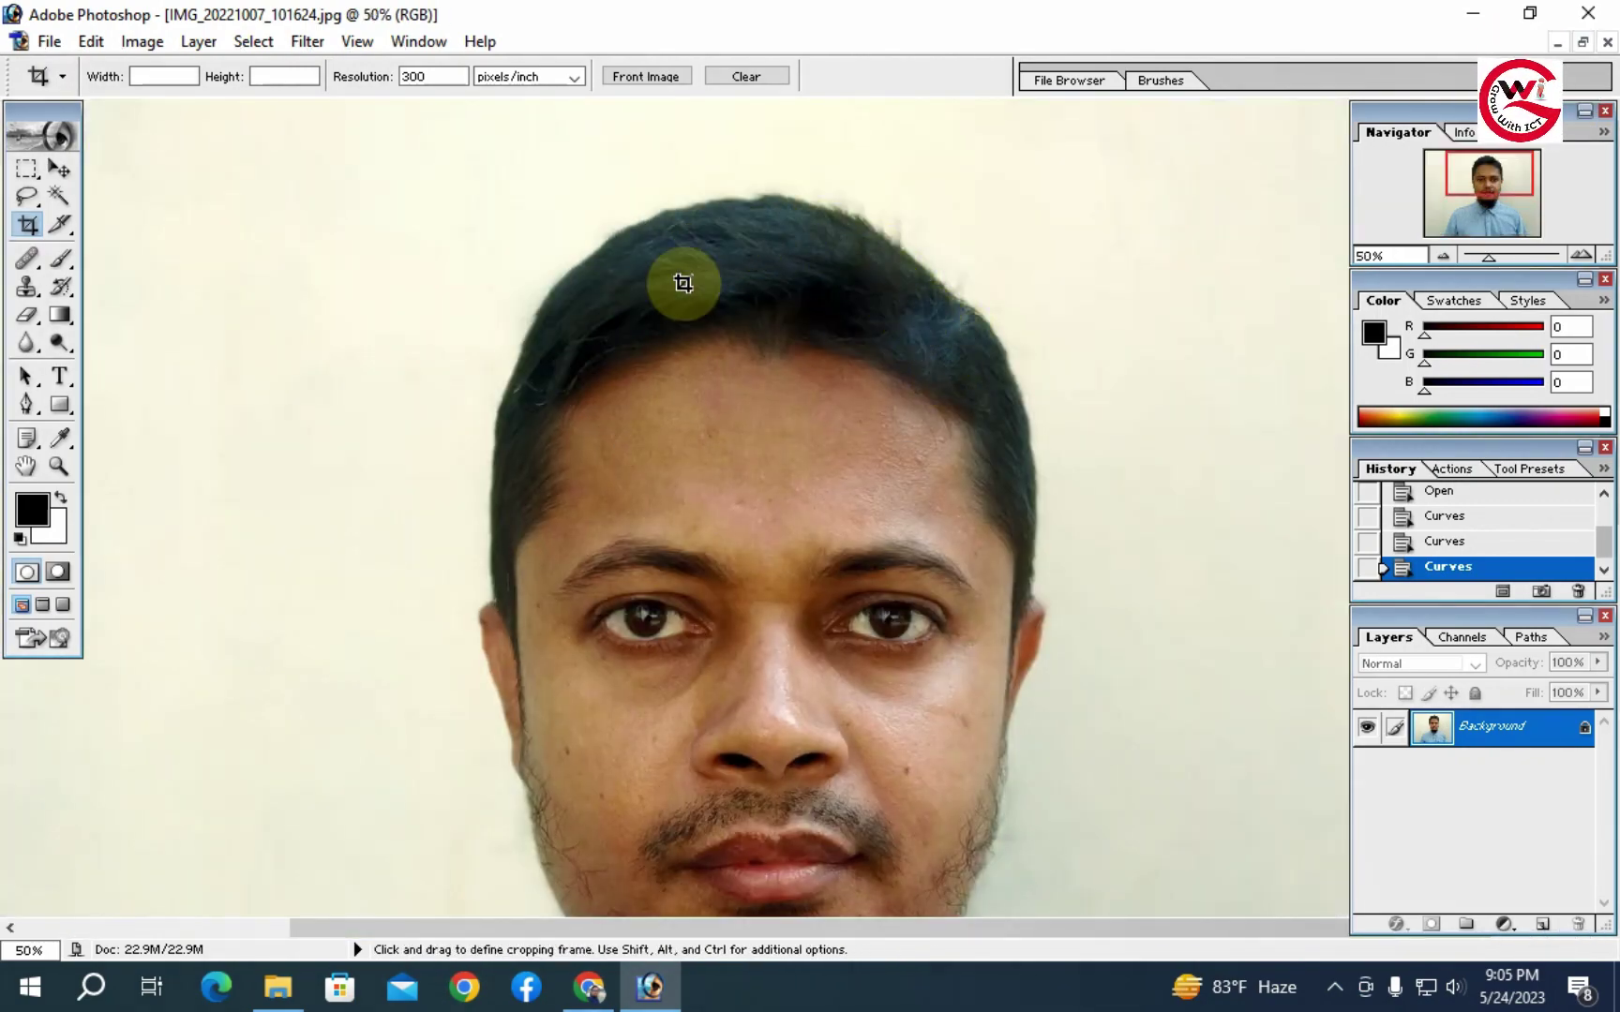
drag(780, 438, 804, 300)
alt+click(866, 389)
alt+click(855, 411)
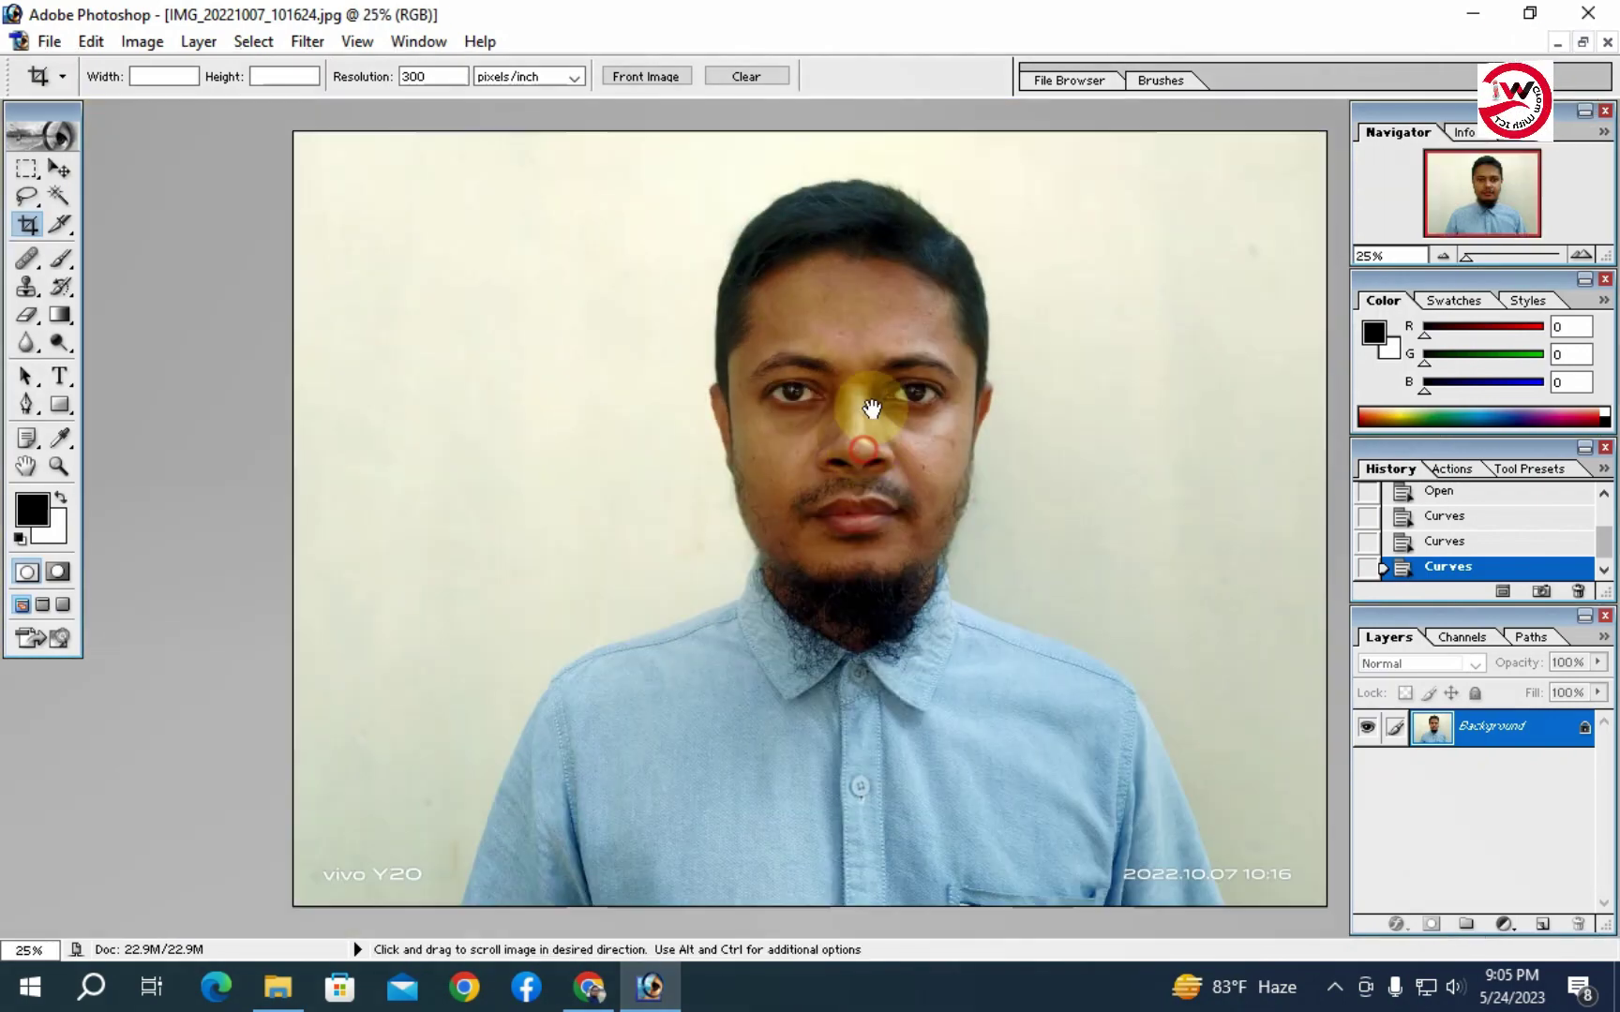
click(881, 370)
click(886, 396)
drag(889, 406, 896, 388)
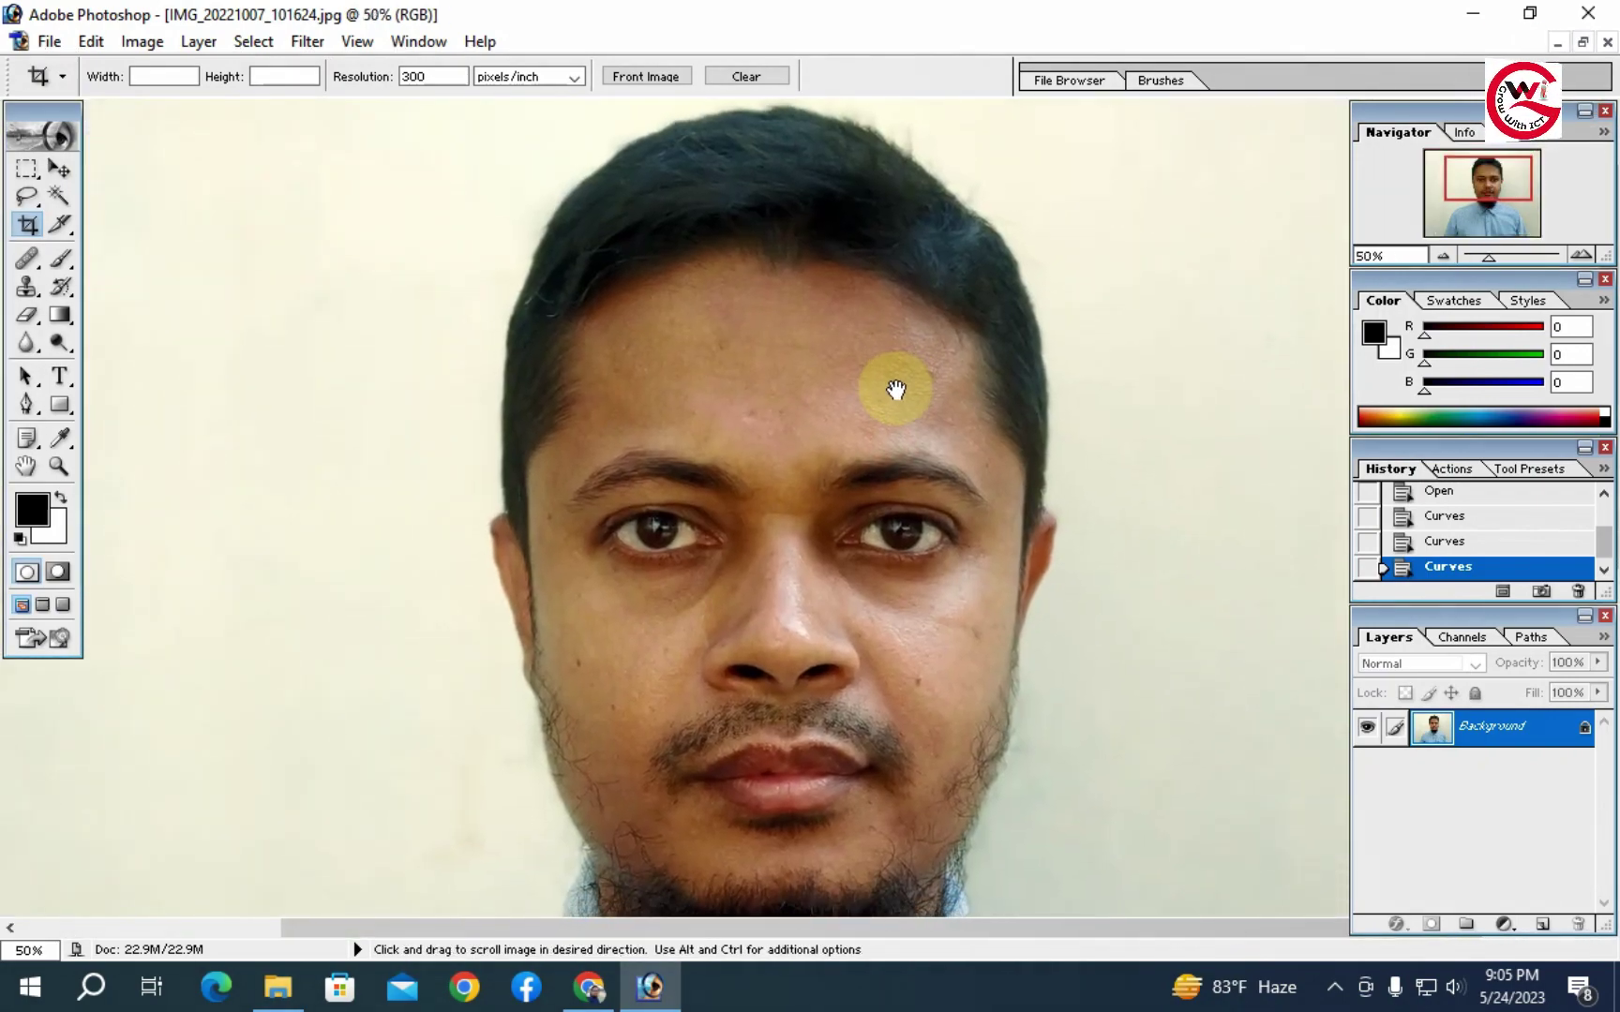
Start a Selective Color adjustment with the Relative method and set Black to -25% for the Reds.
click(143, 41)
mouse_move(208, 105)
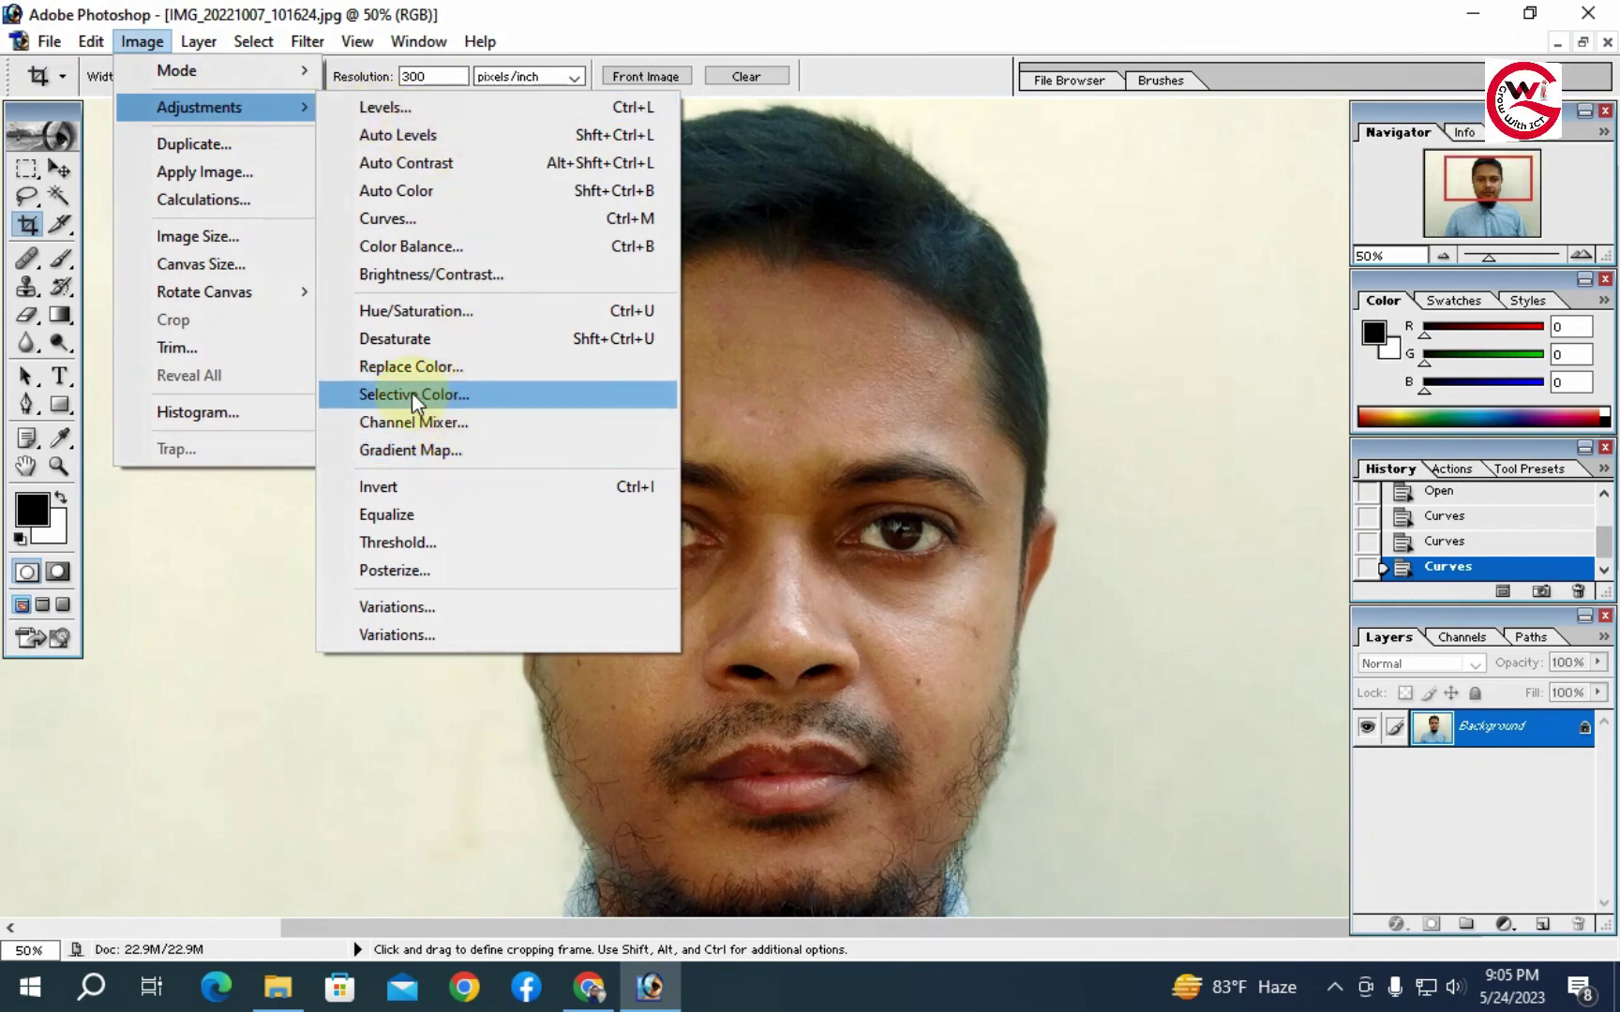
click(448, 401)
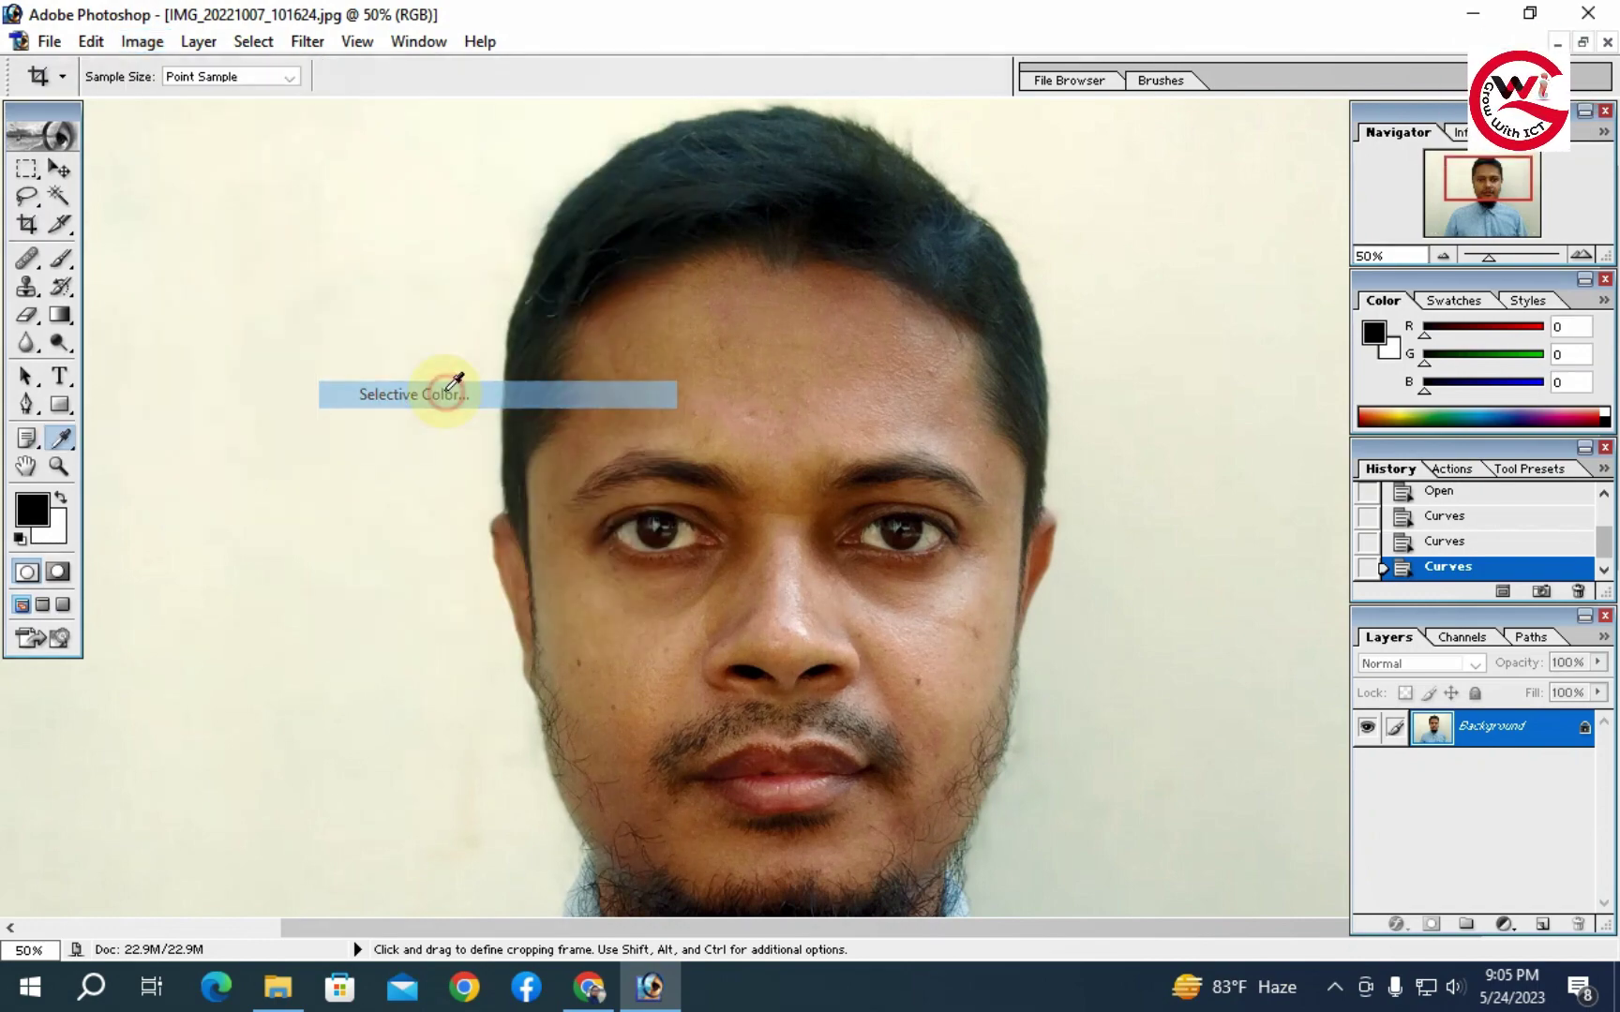
drag(953, 328, 1019, 336)
drag(1216, 316, 1335, 242)
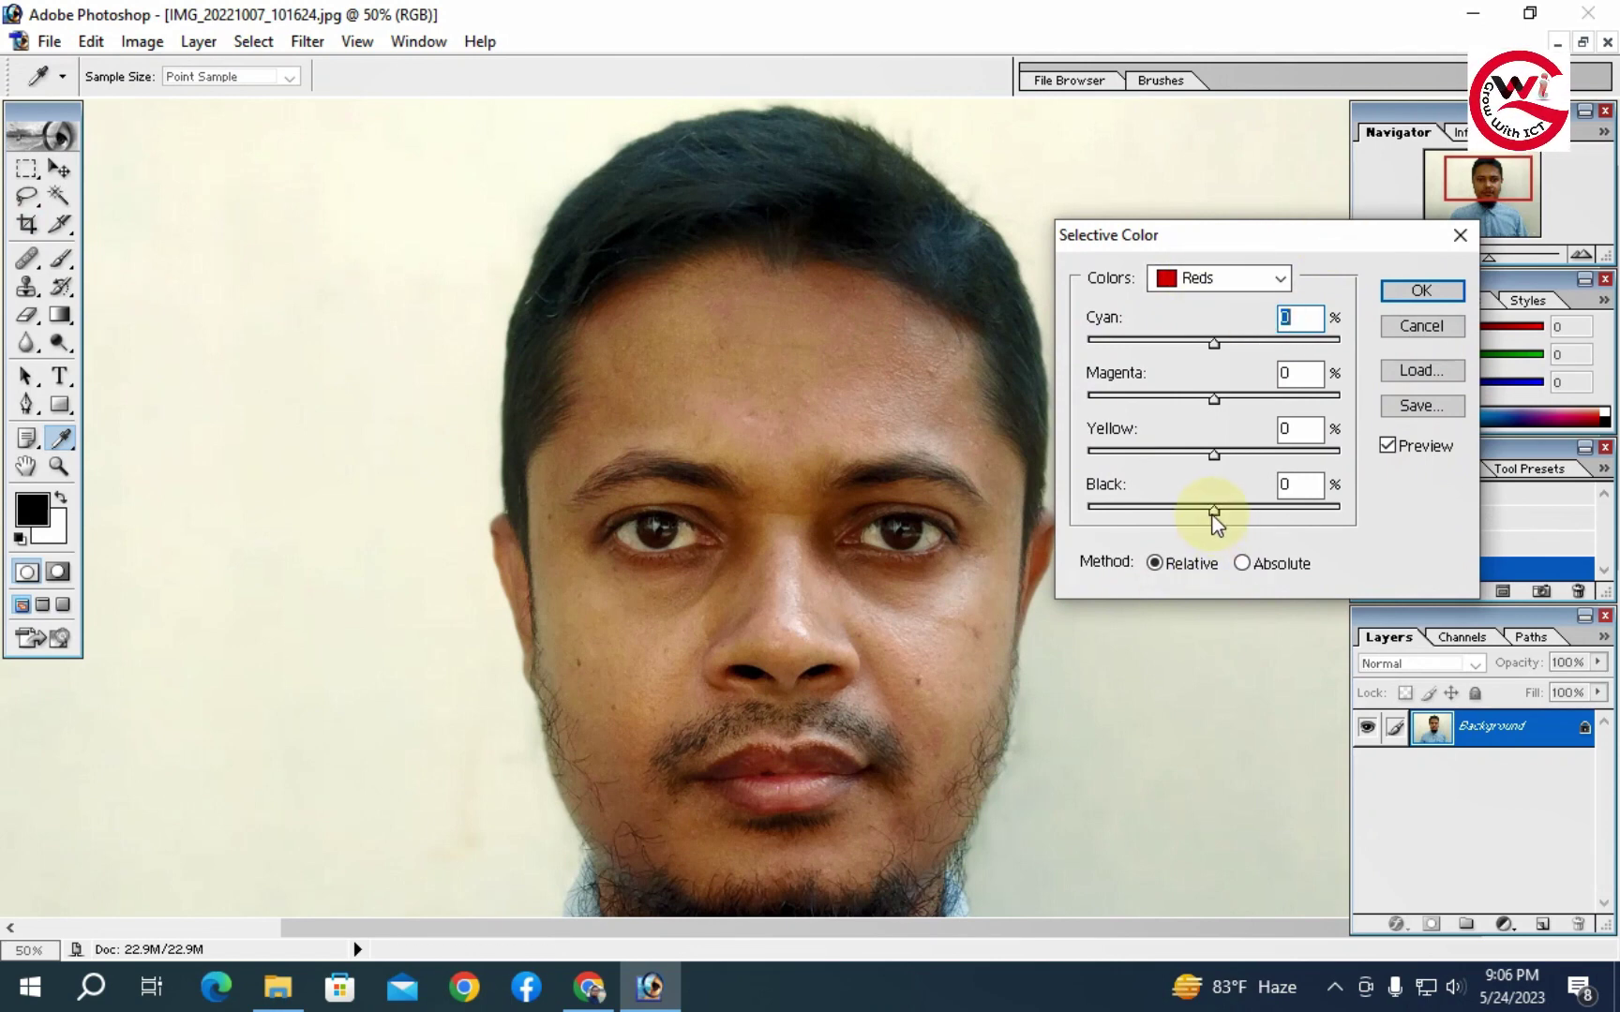
drag(1214, 511, 1171, 519)
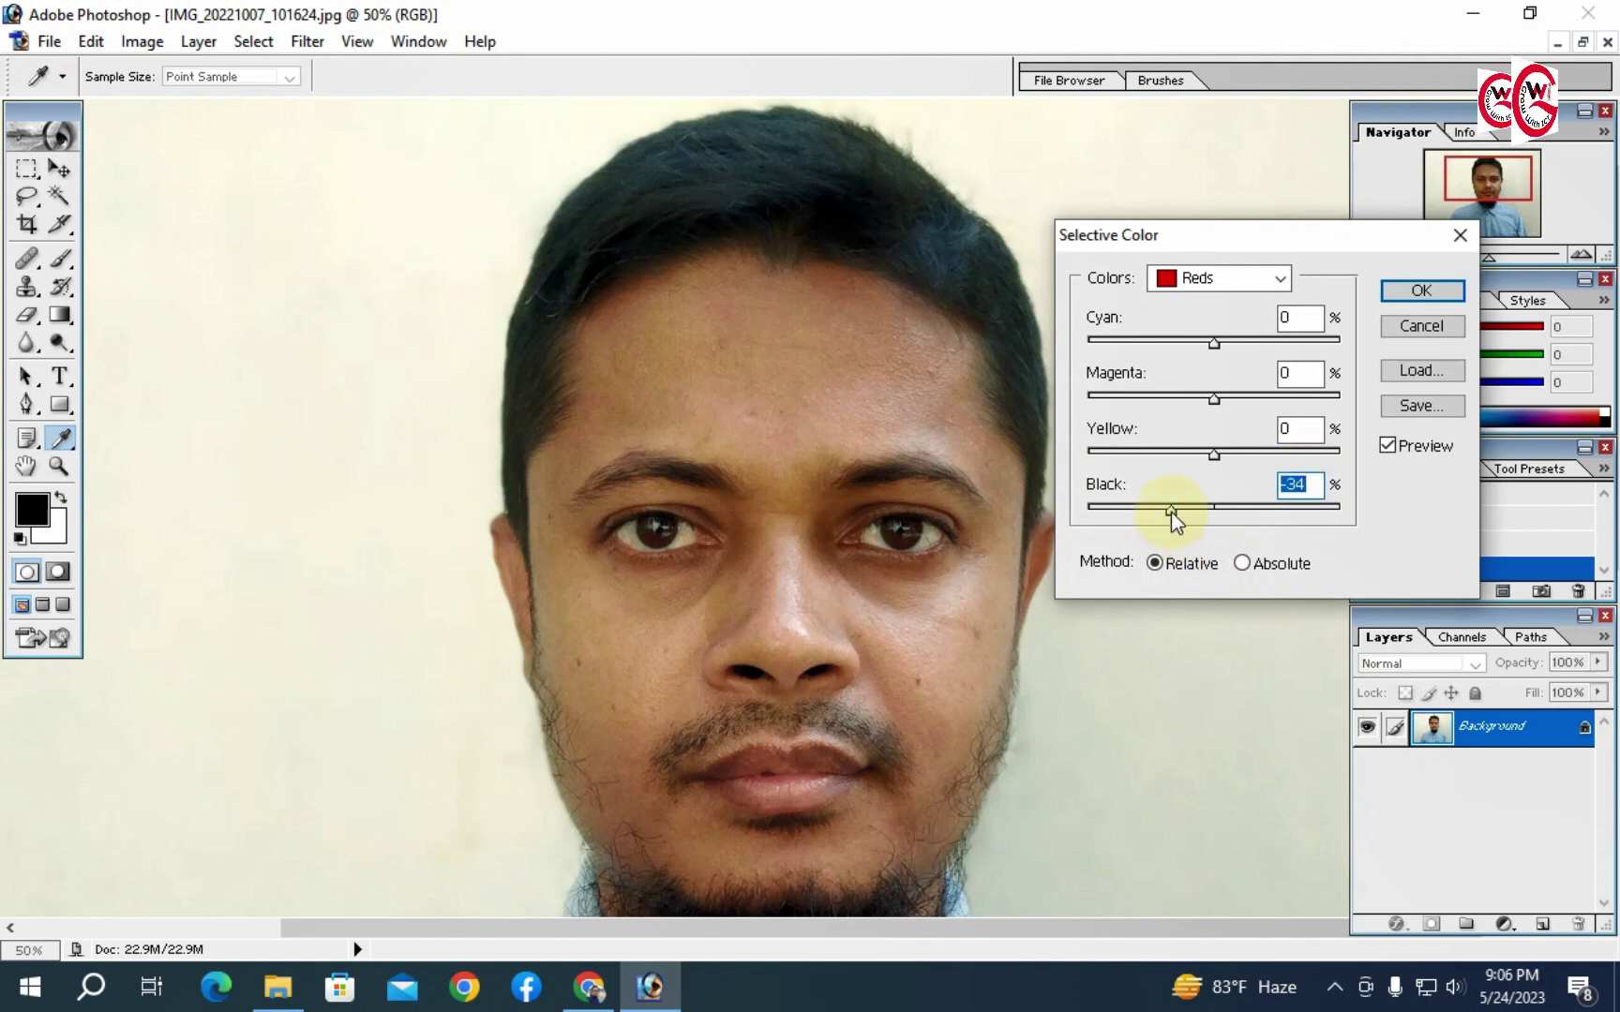
drag(1189, 513, 1179, 515)
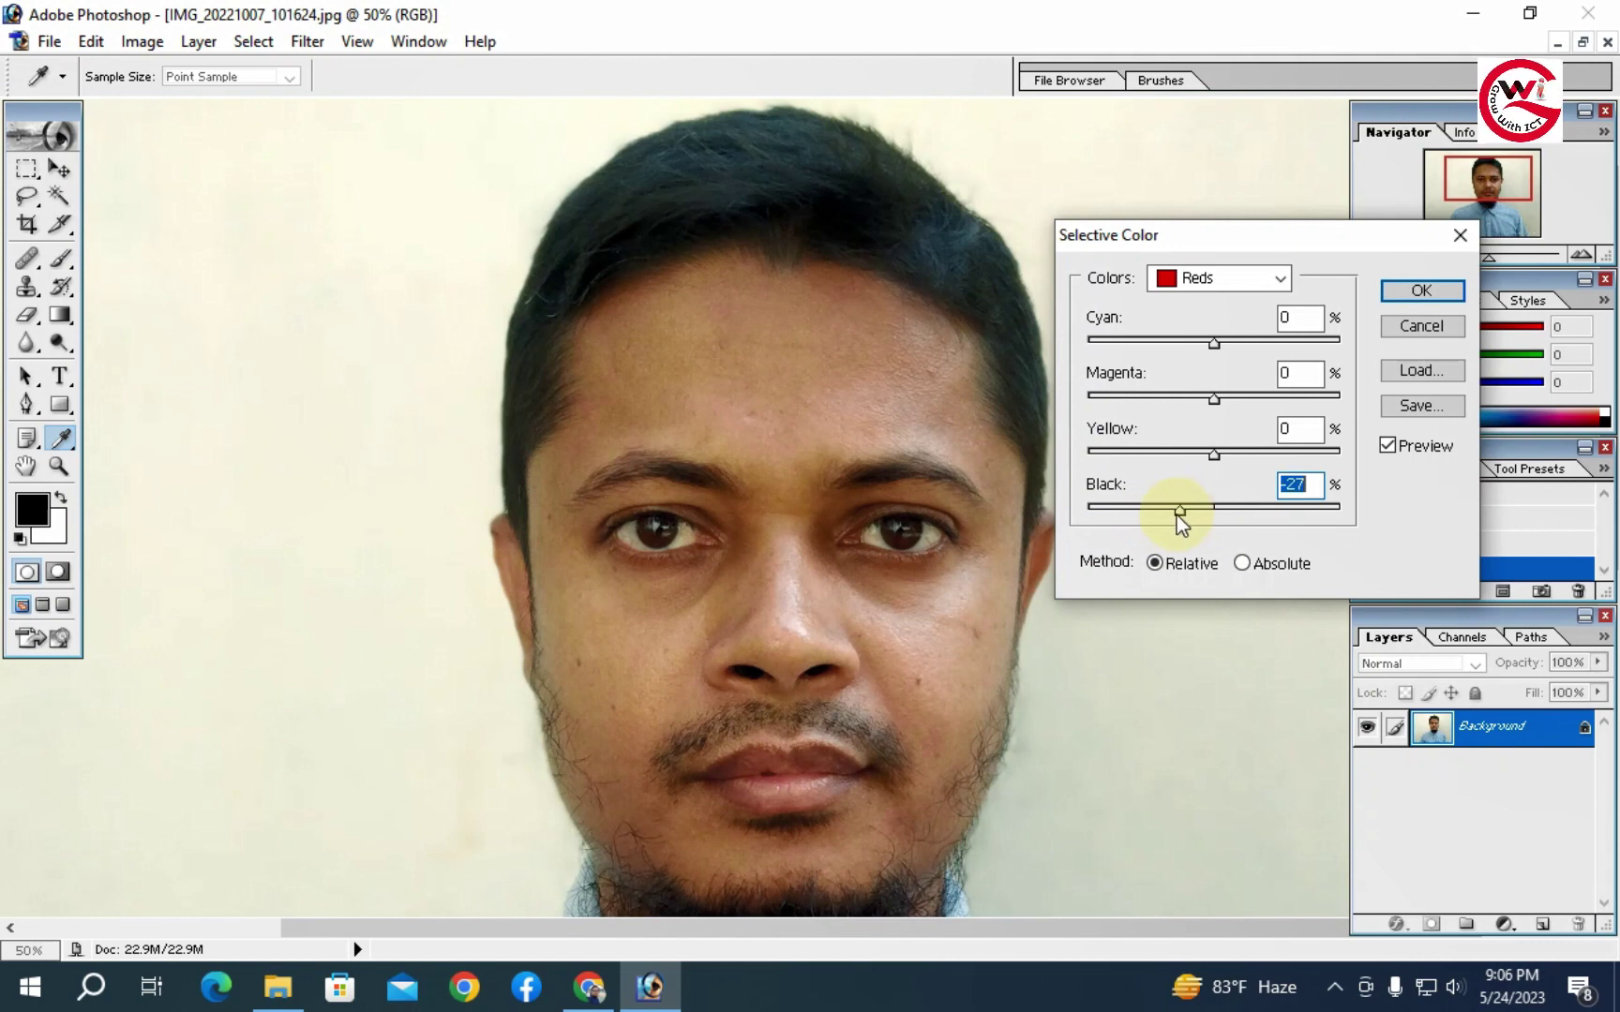
mouse_move(1181, 513)
mouse_down()
mouse_move(1200, 513)
mouse_move(1181, 517)
mouse_up()
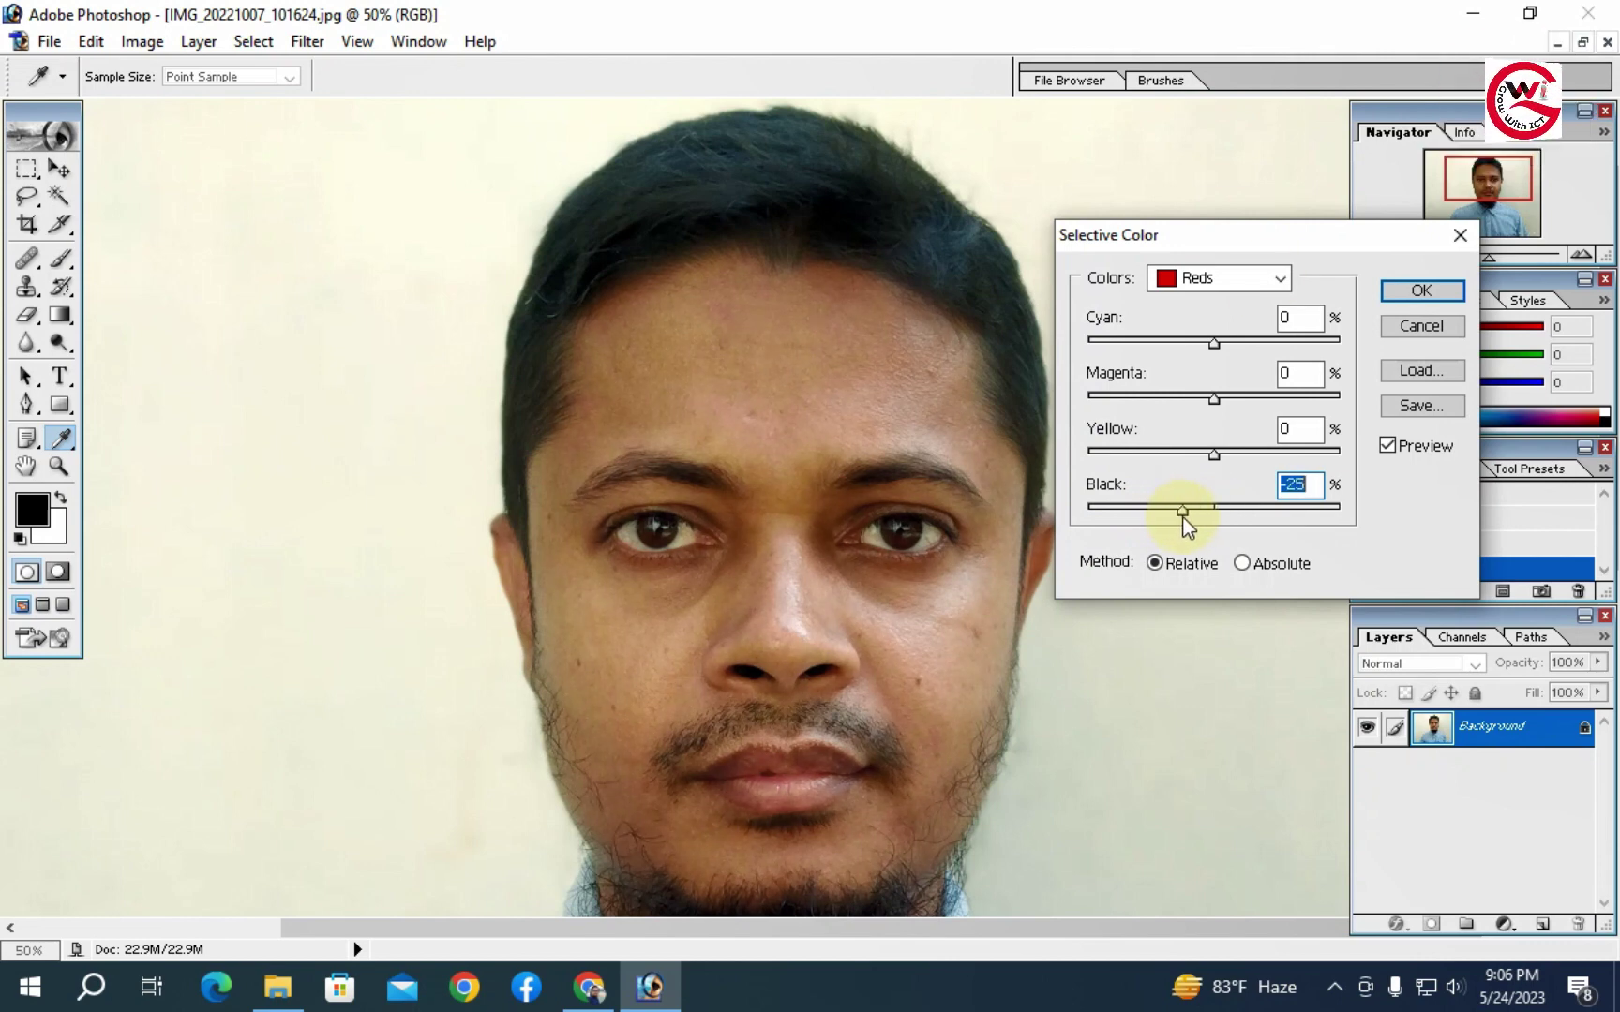
Set Black to -36% for the Yellows in the Selective Color adjustment.
click(1218, 279)
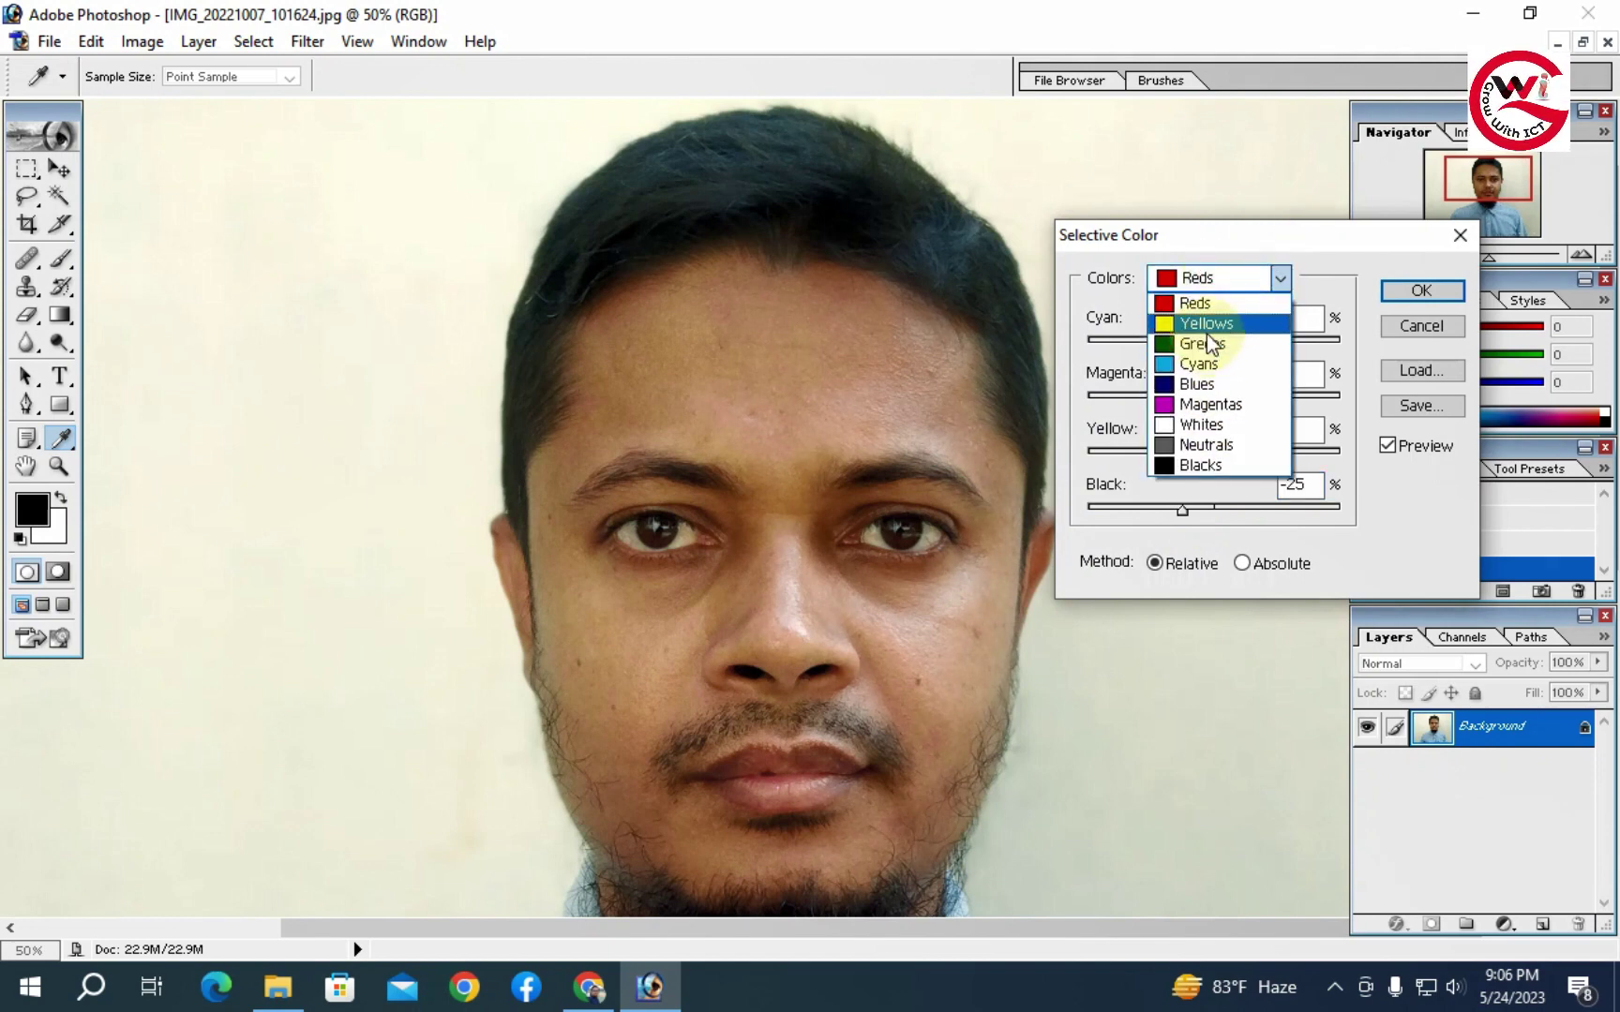
click(1208, 328)
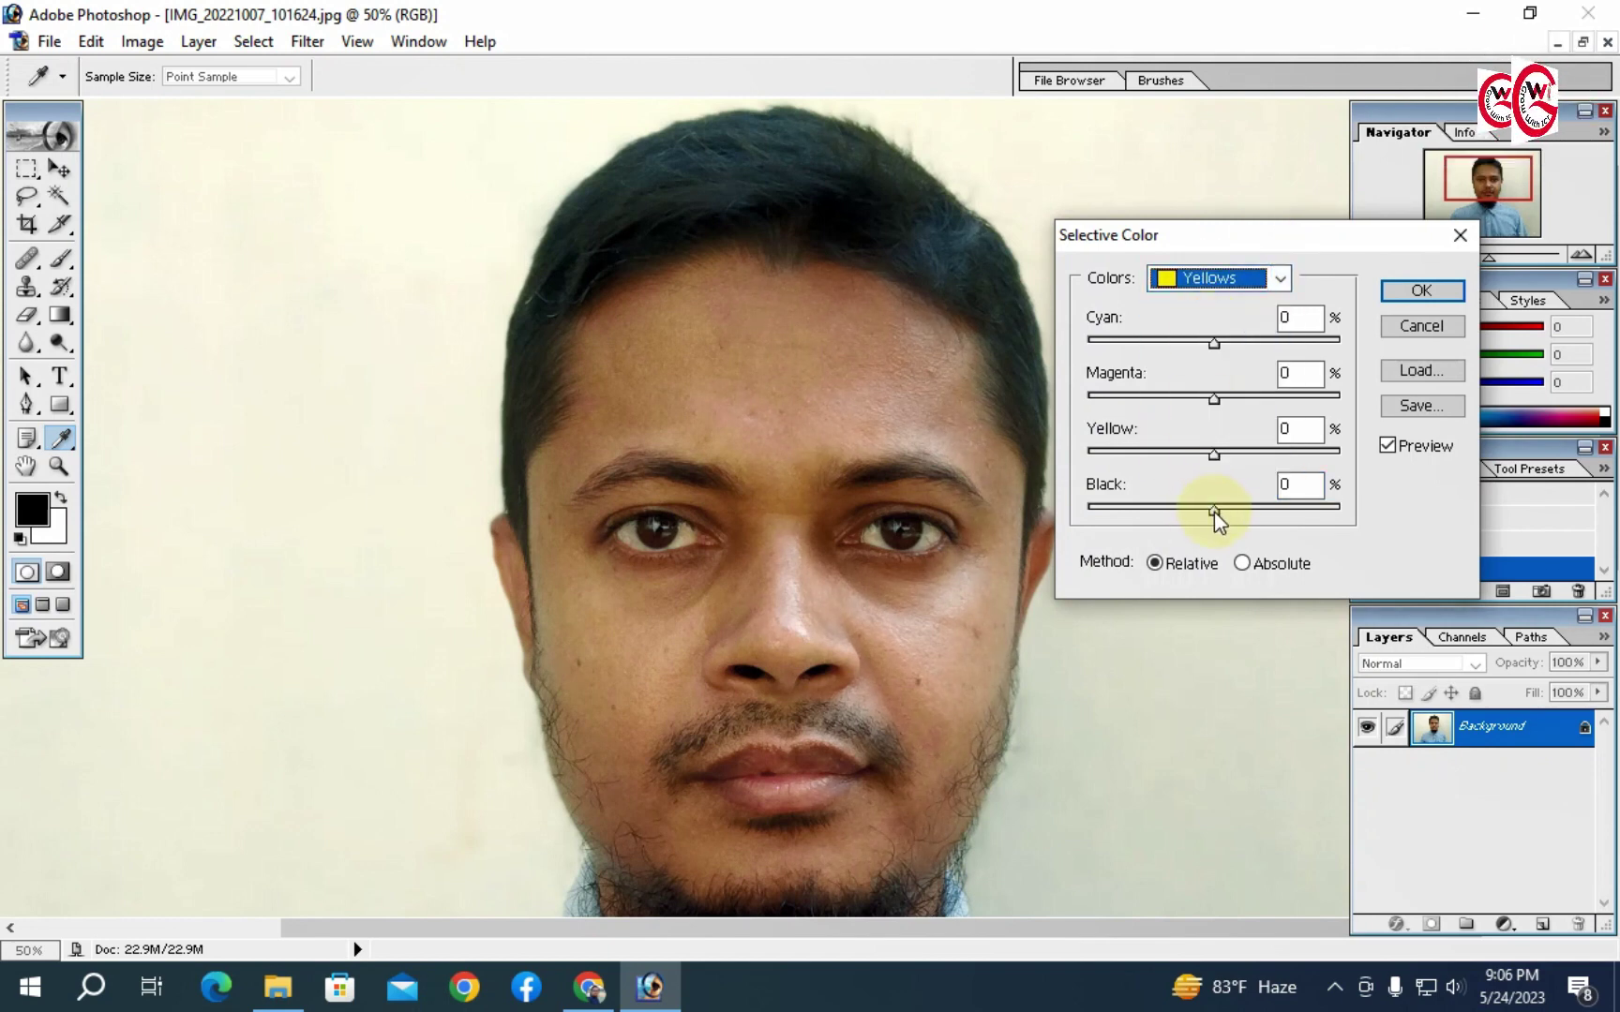
drag(1214, 511, 1169, 522)
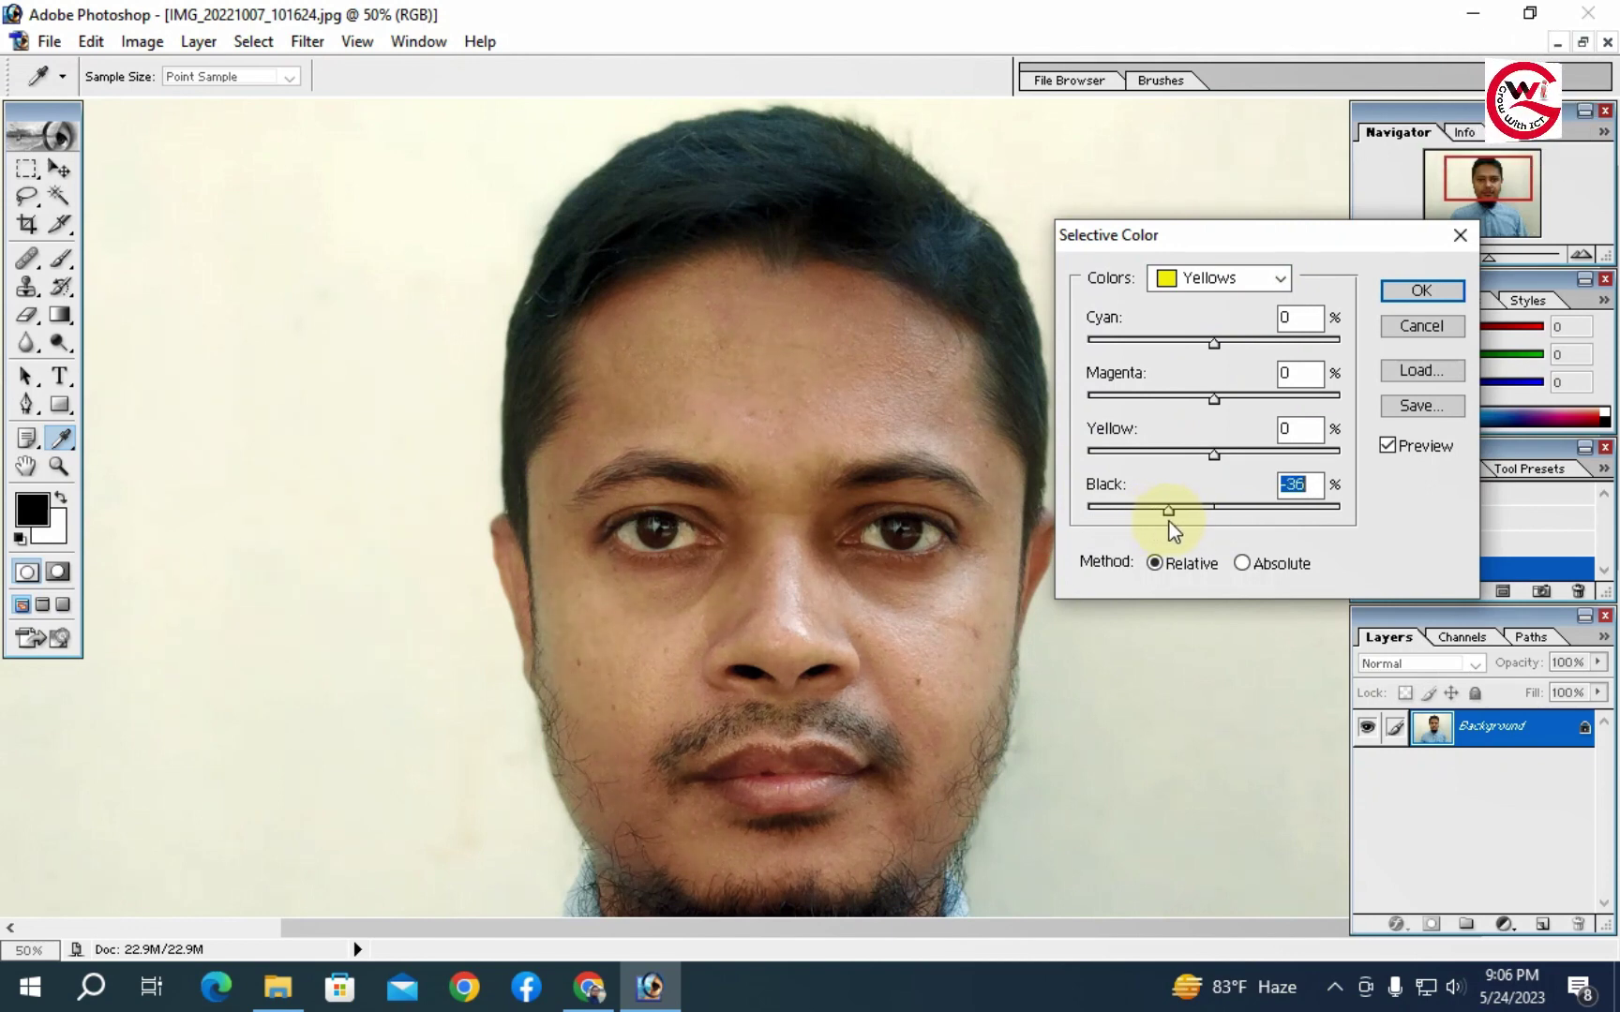
Set Black to +15% for the Blacks, apply the Selective Color adjustment, and return to the Crop tool.
click(1195, 280)
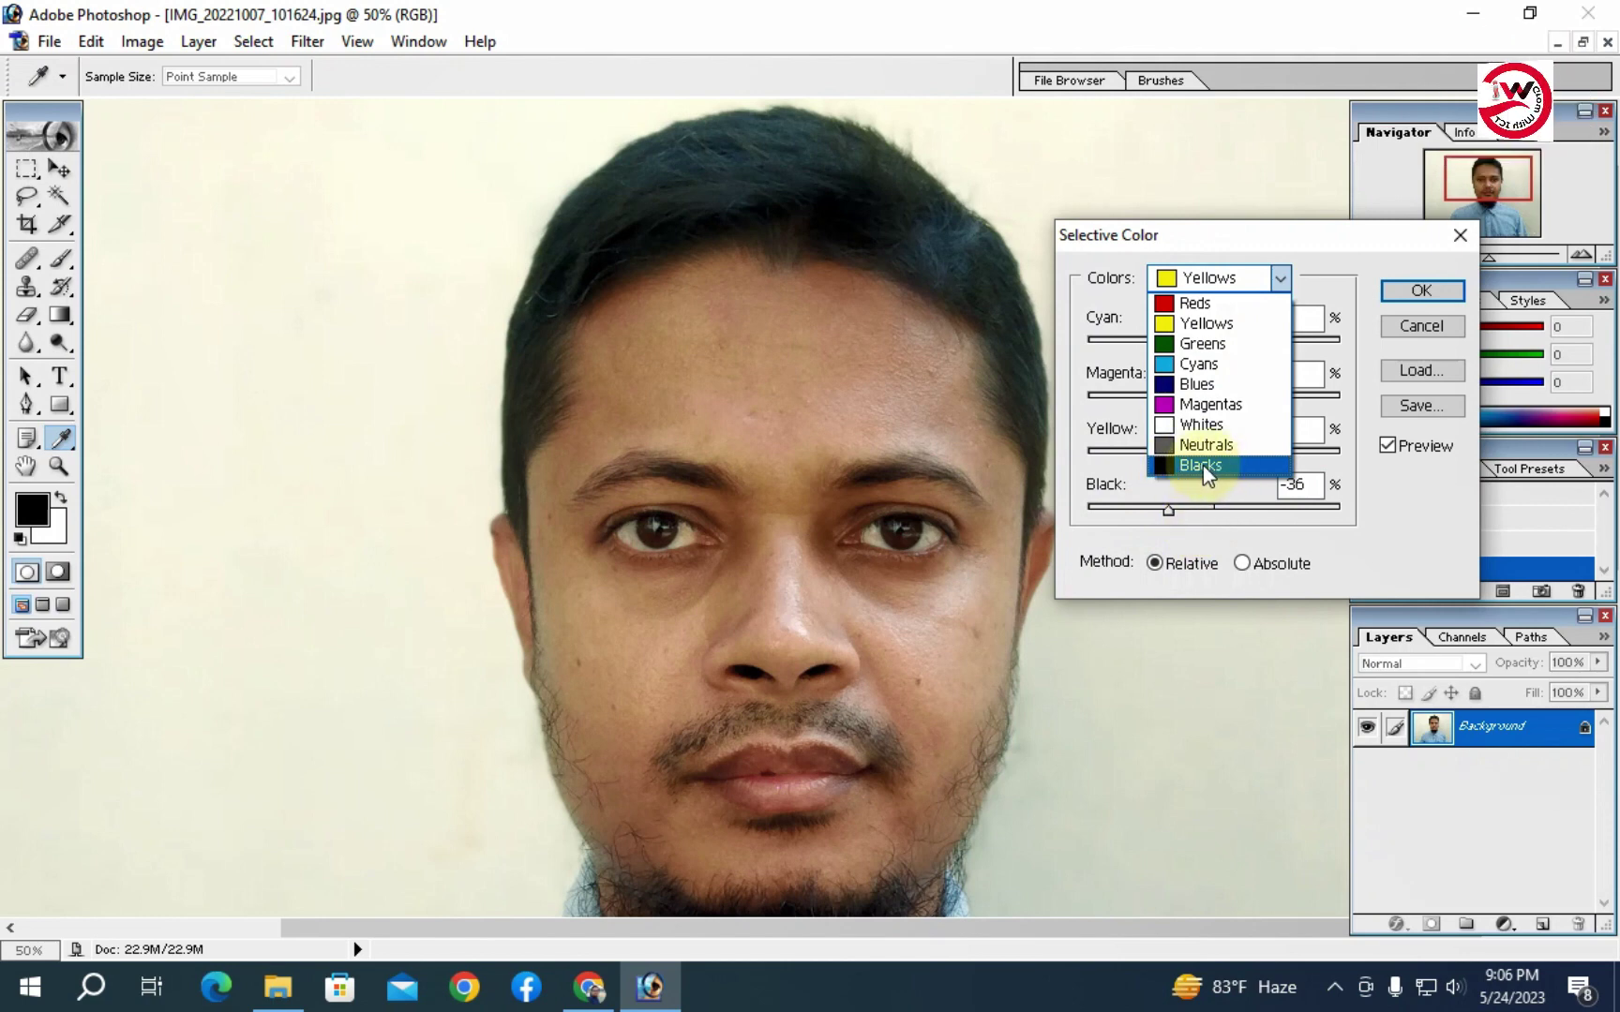
click(1237, 466)
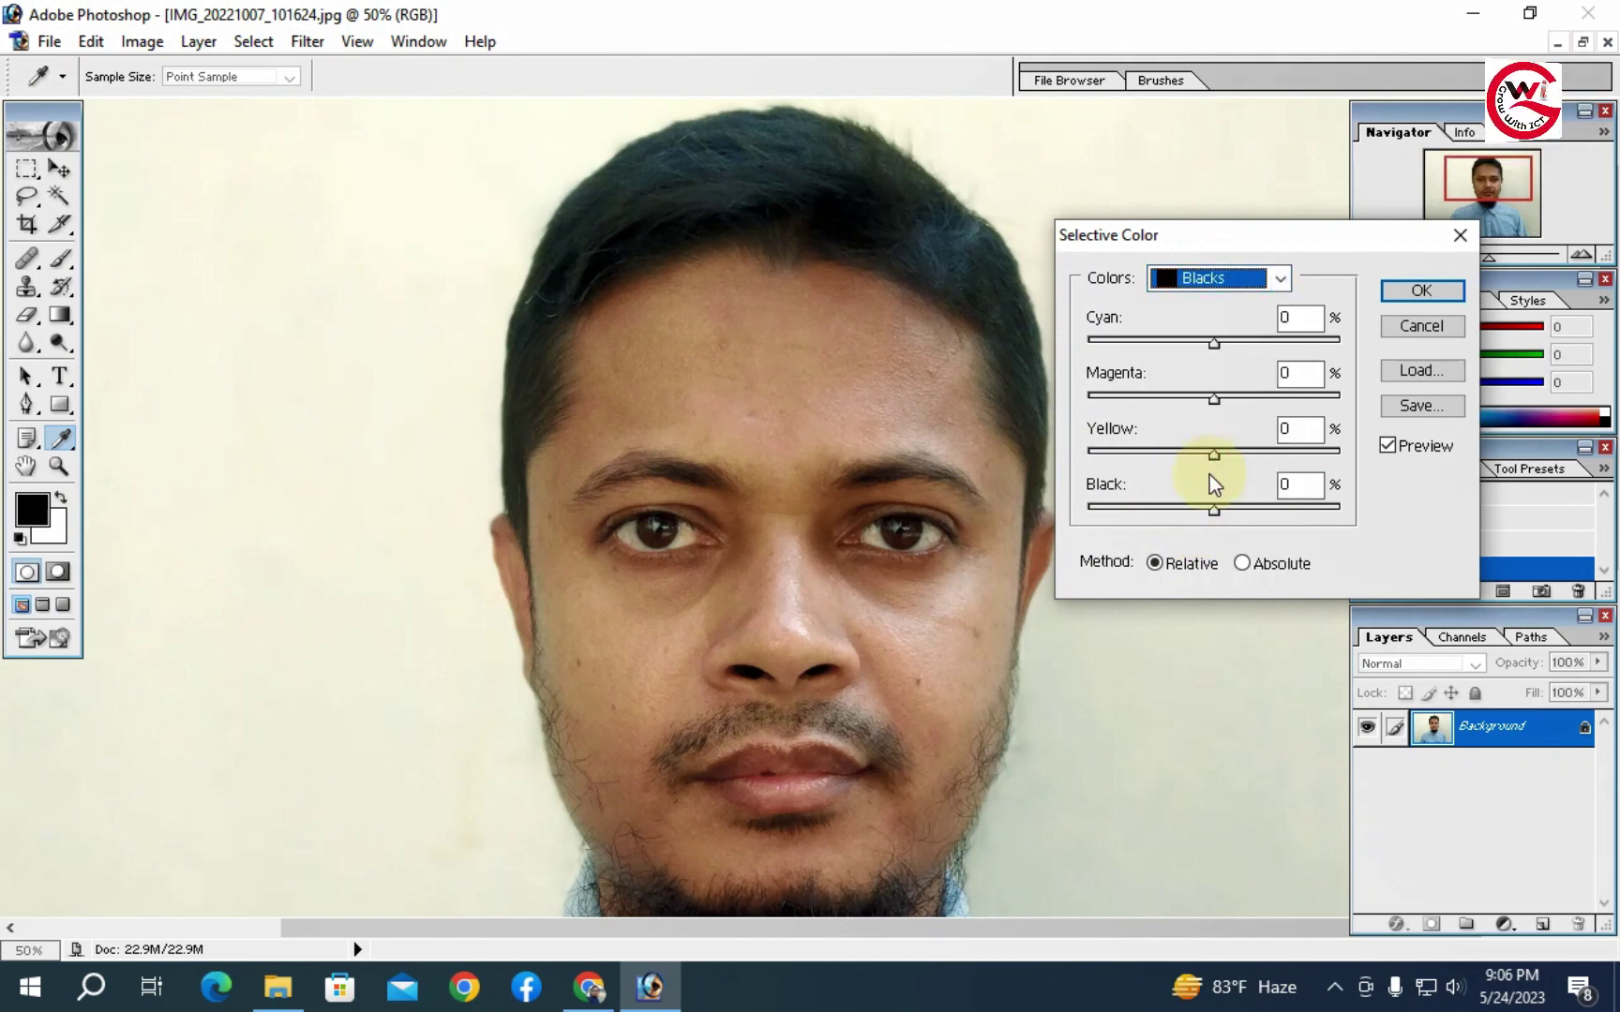
drag(1213, 511, 1227, 517)
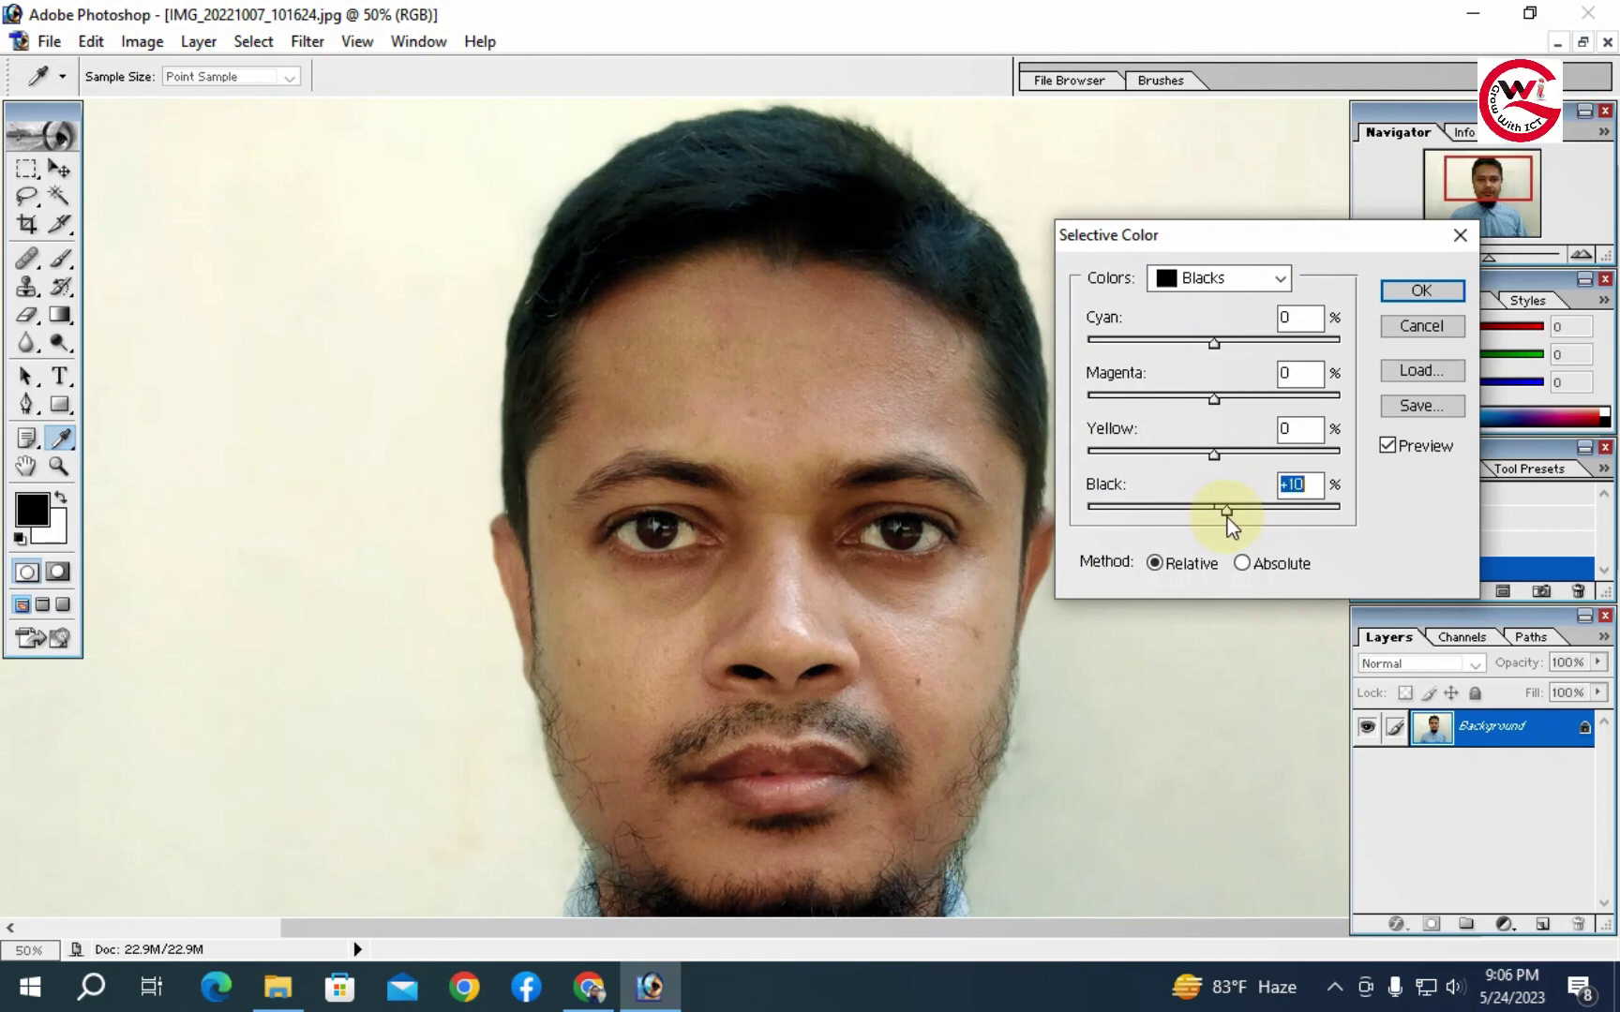
drag(1228, 517, 1233, 517)
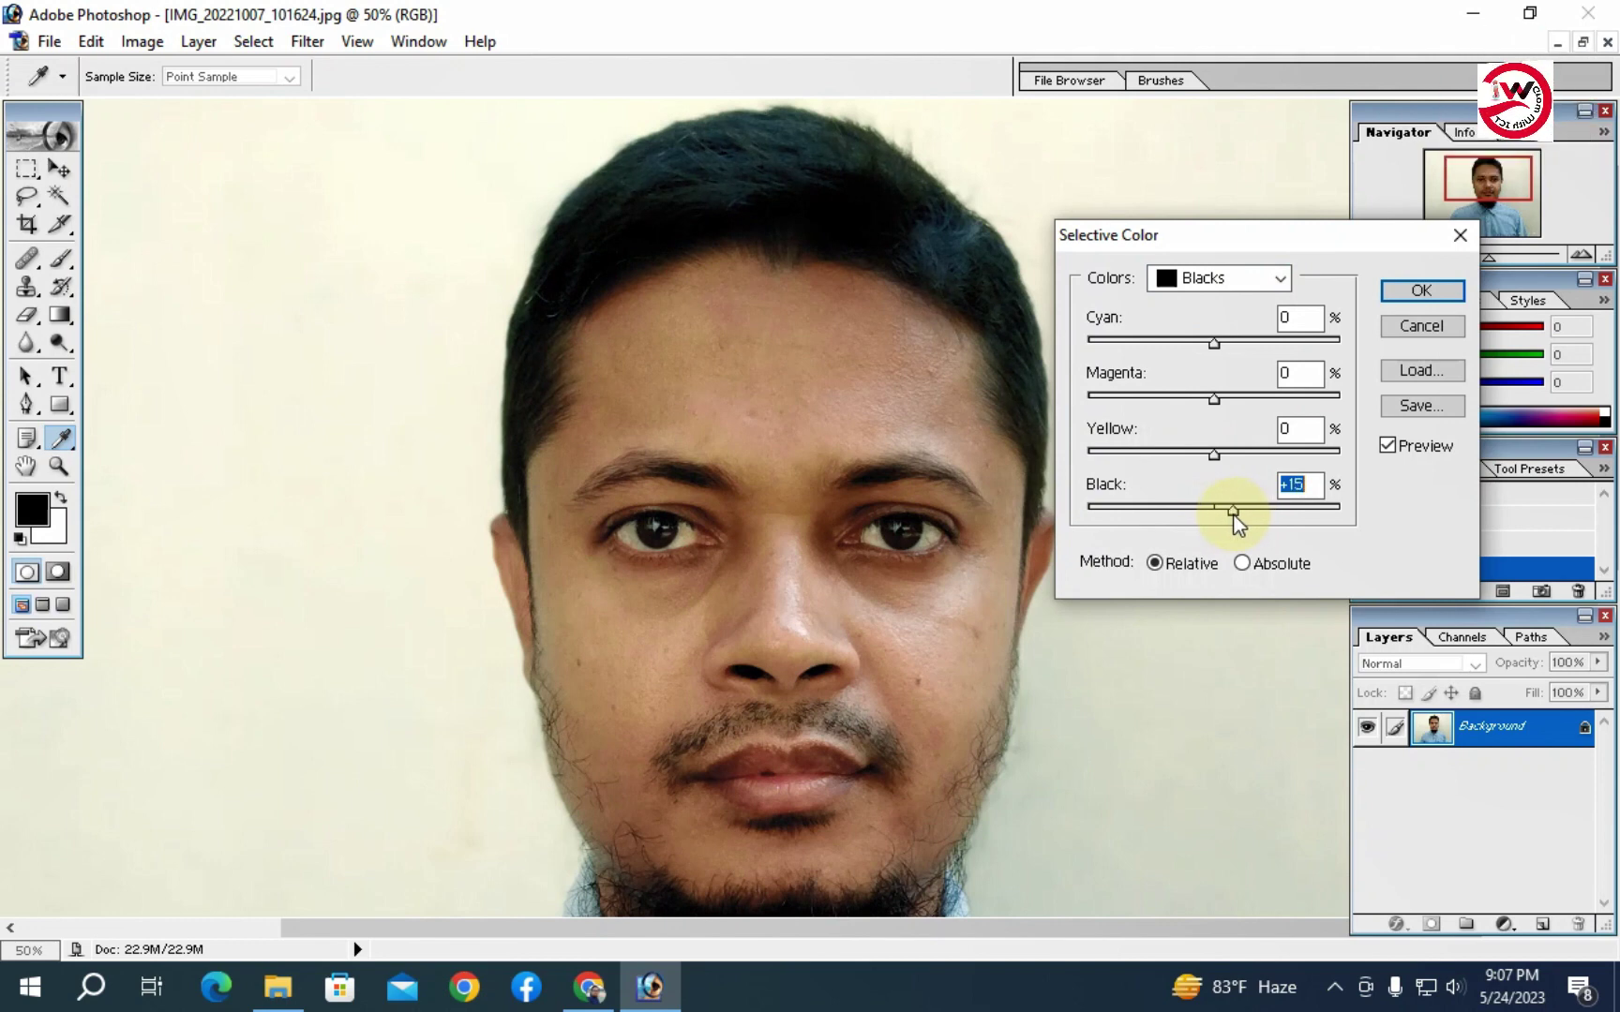
click(1422, 290)
key(c)
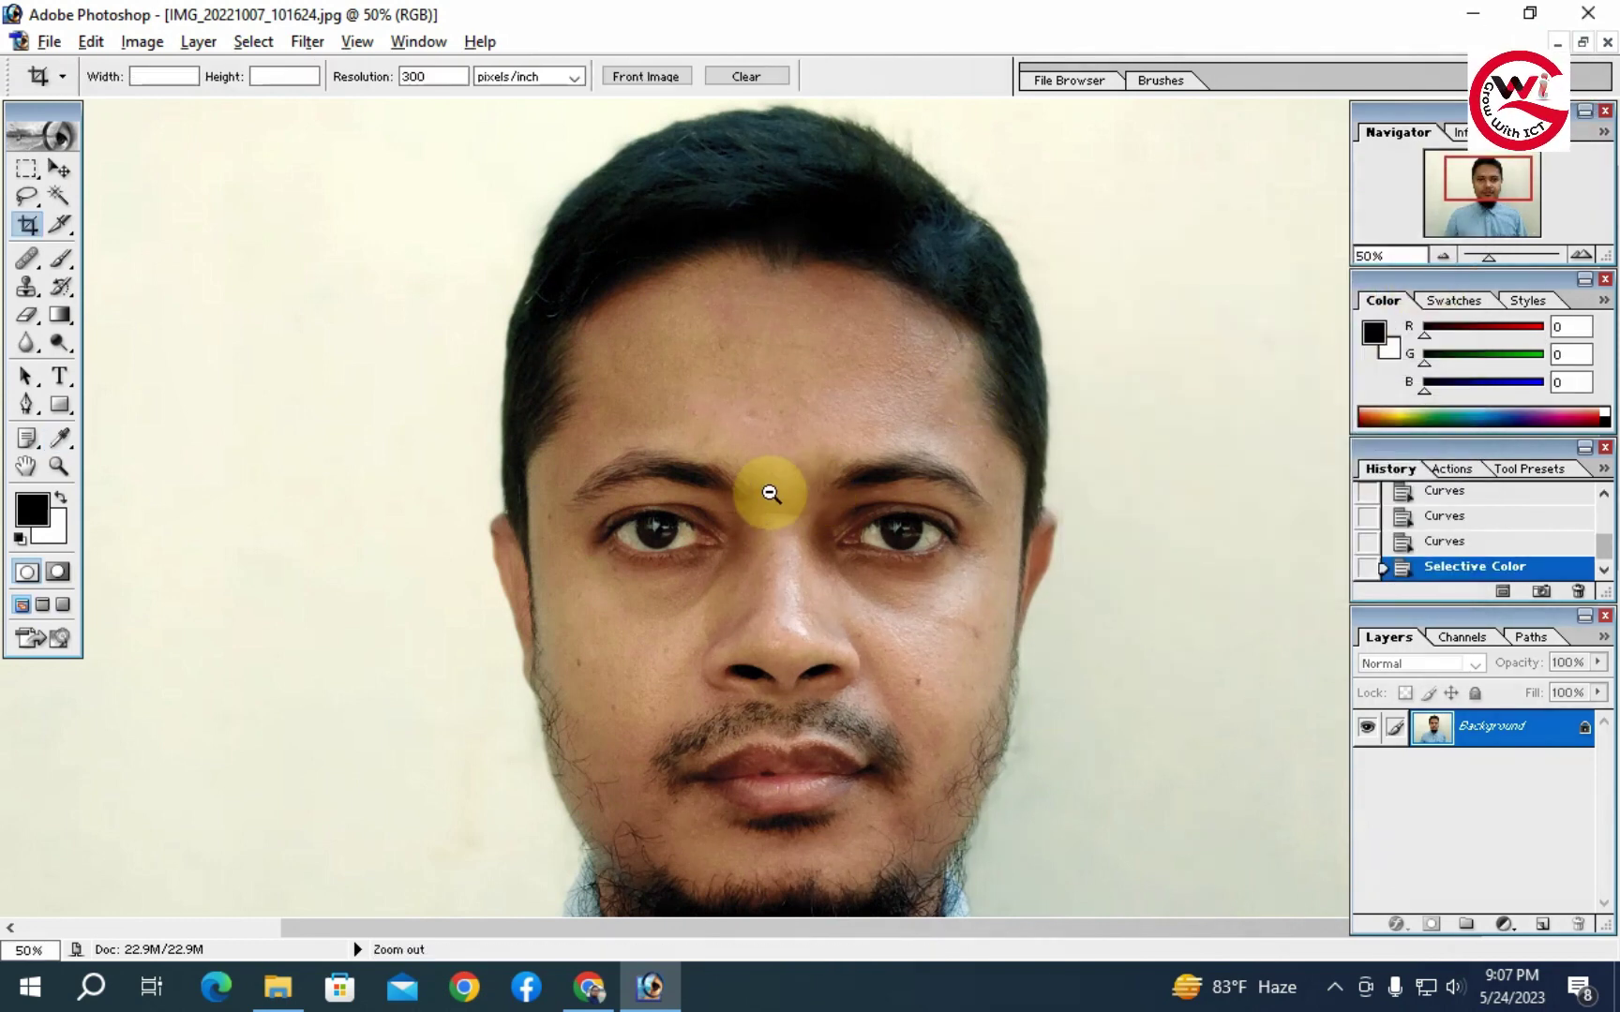
View the original portrait from the desktop in Picasa Photo Viewer and compare its face with the edited version in Photoshop.
alt+click(770, 493)
ctrl+click(851, 475)
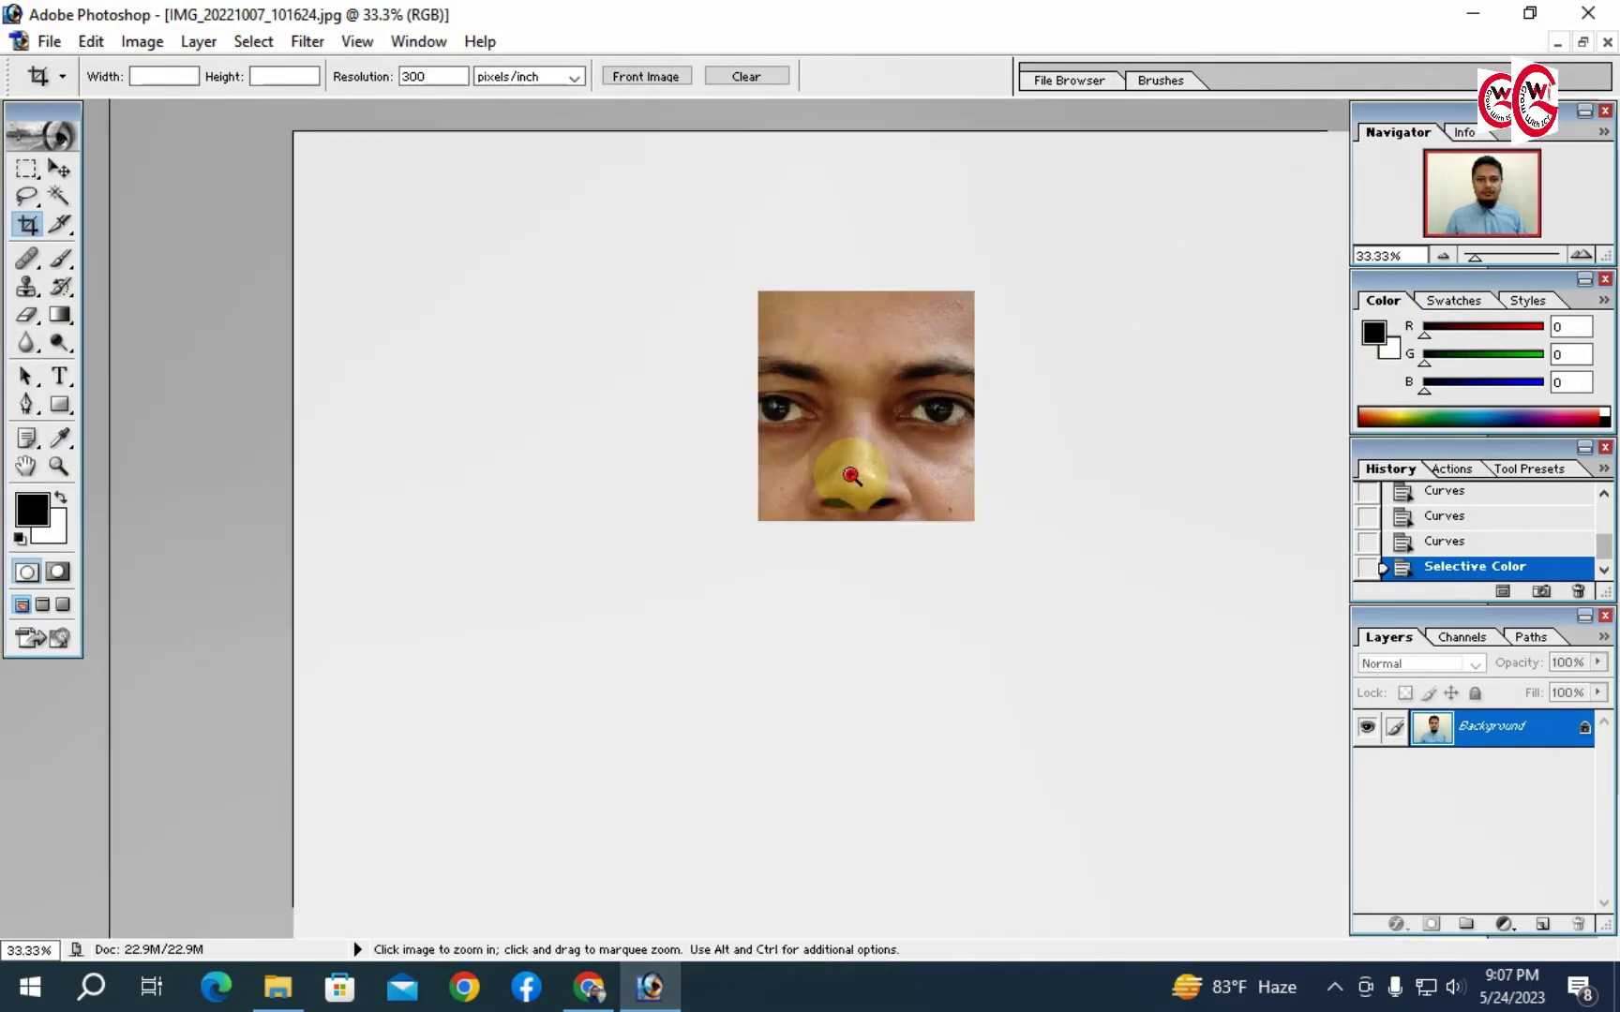
ctrl+click(851, 475)
ctrl+click(853, 473)
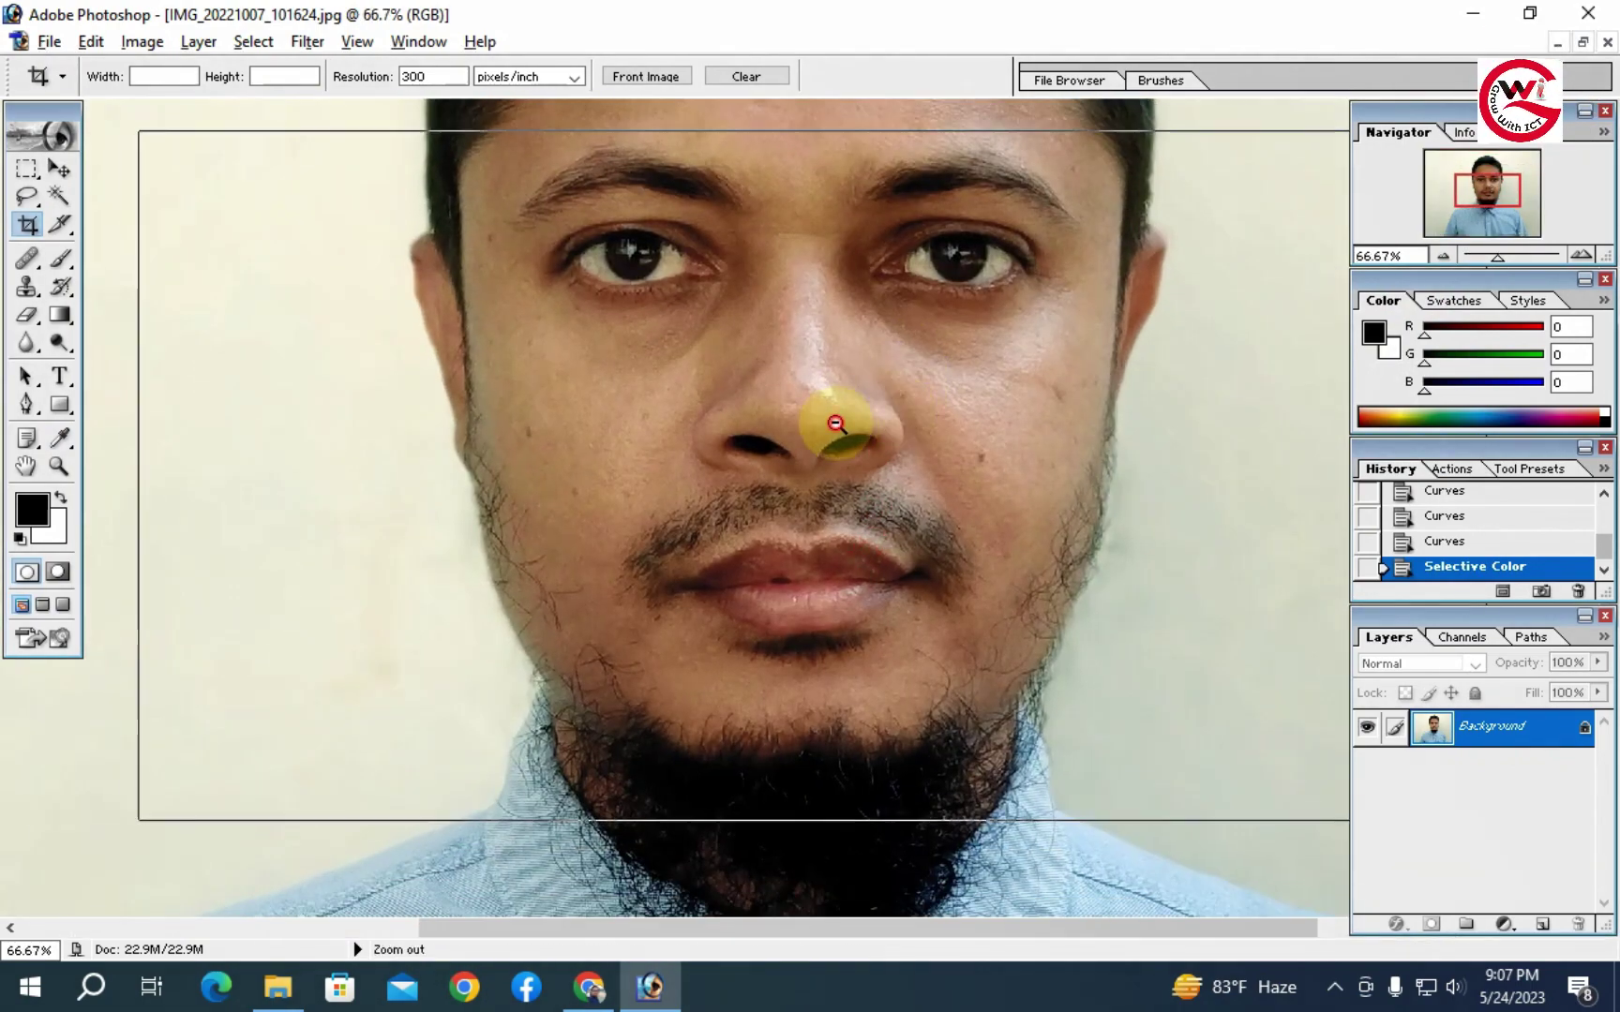
alt+click(835, 424)
click(1470, 13)
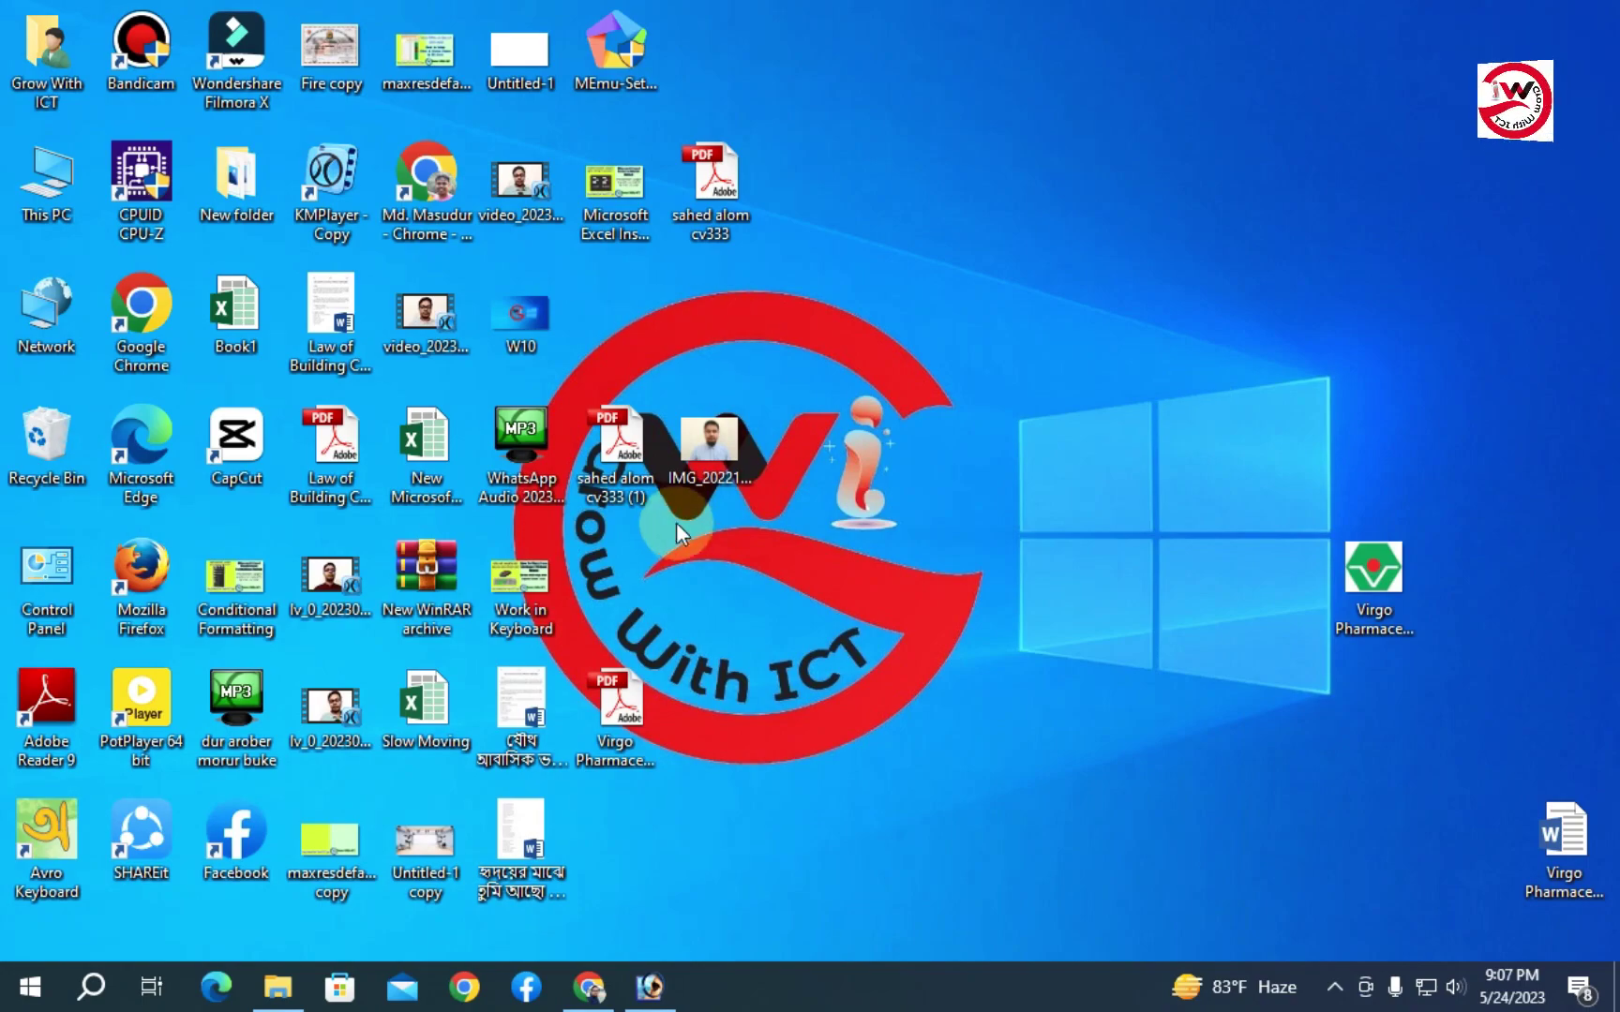
double_click(710, 445)
scroll(867, 418, up, 3)
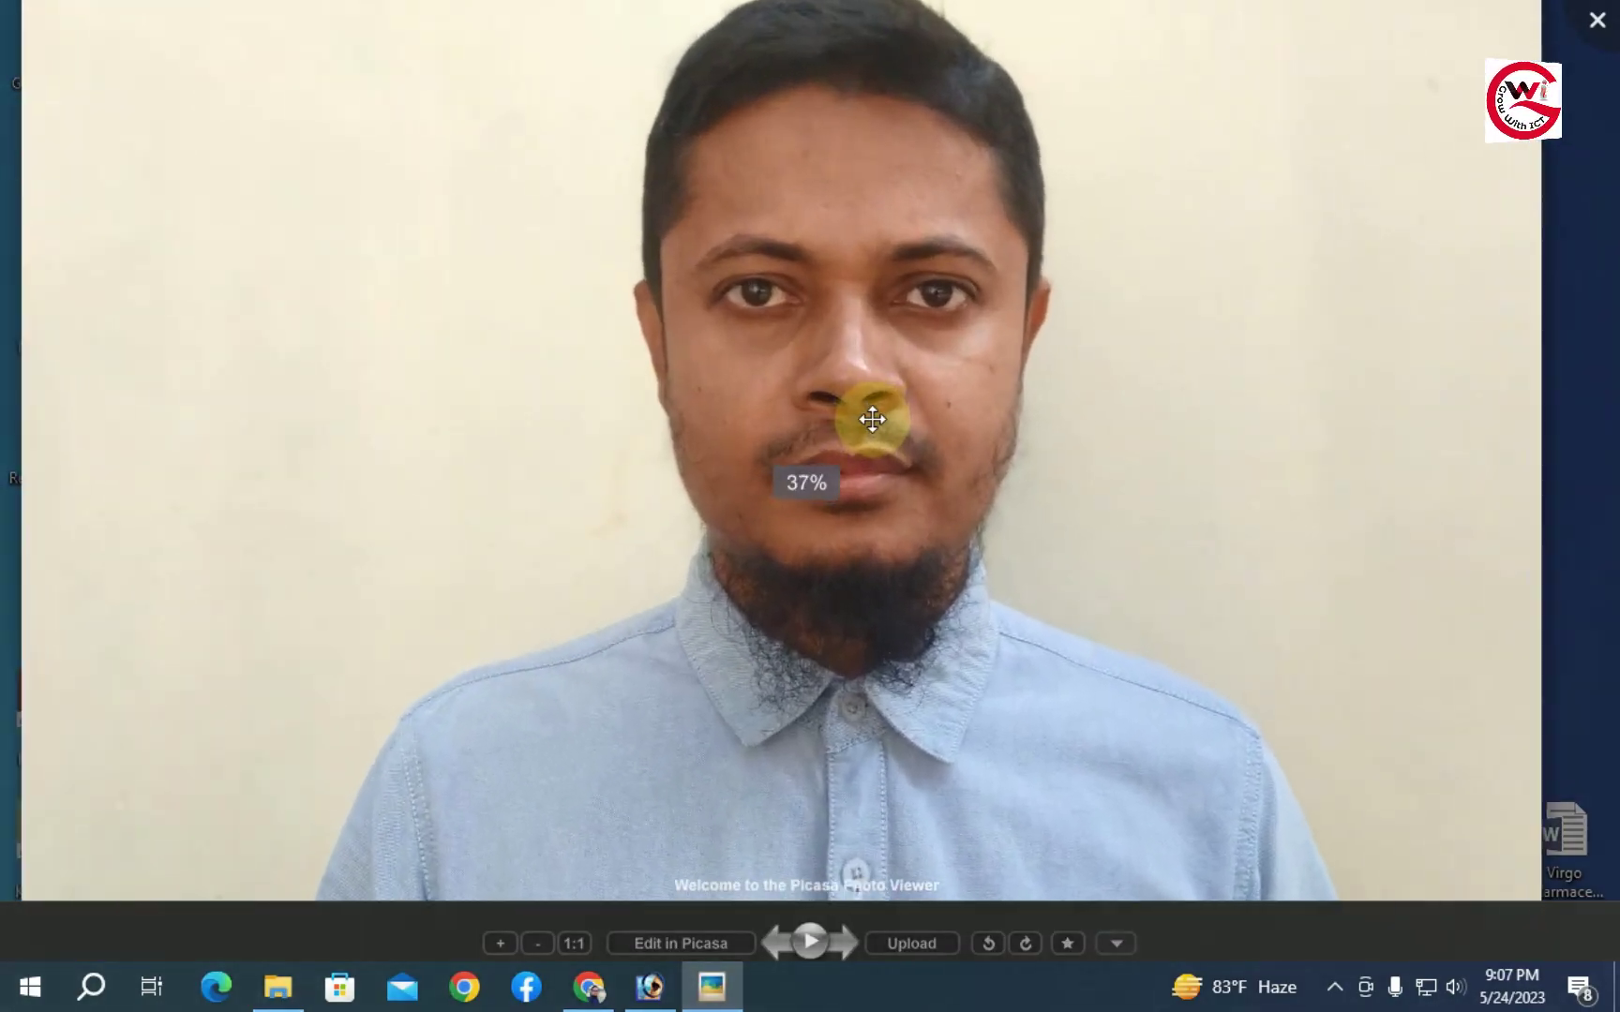
scroll(871, 419, up, 2)
click(656, 989)
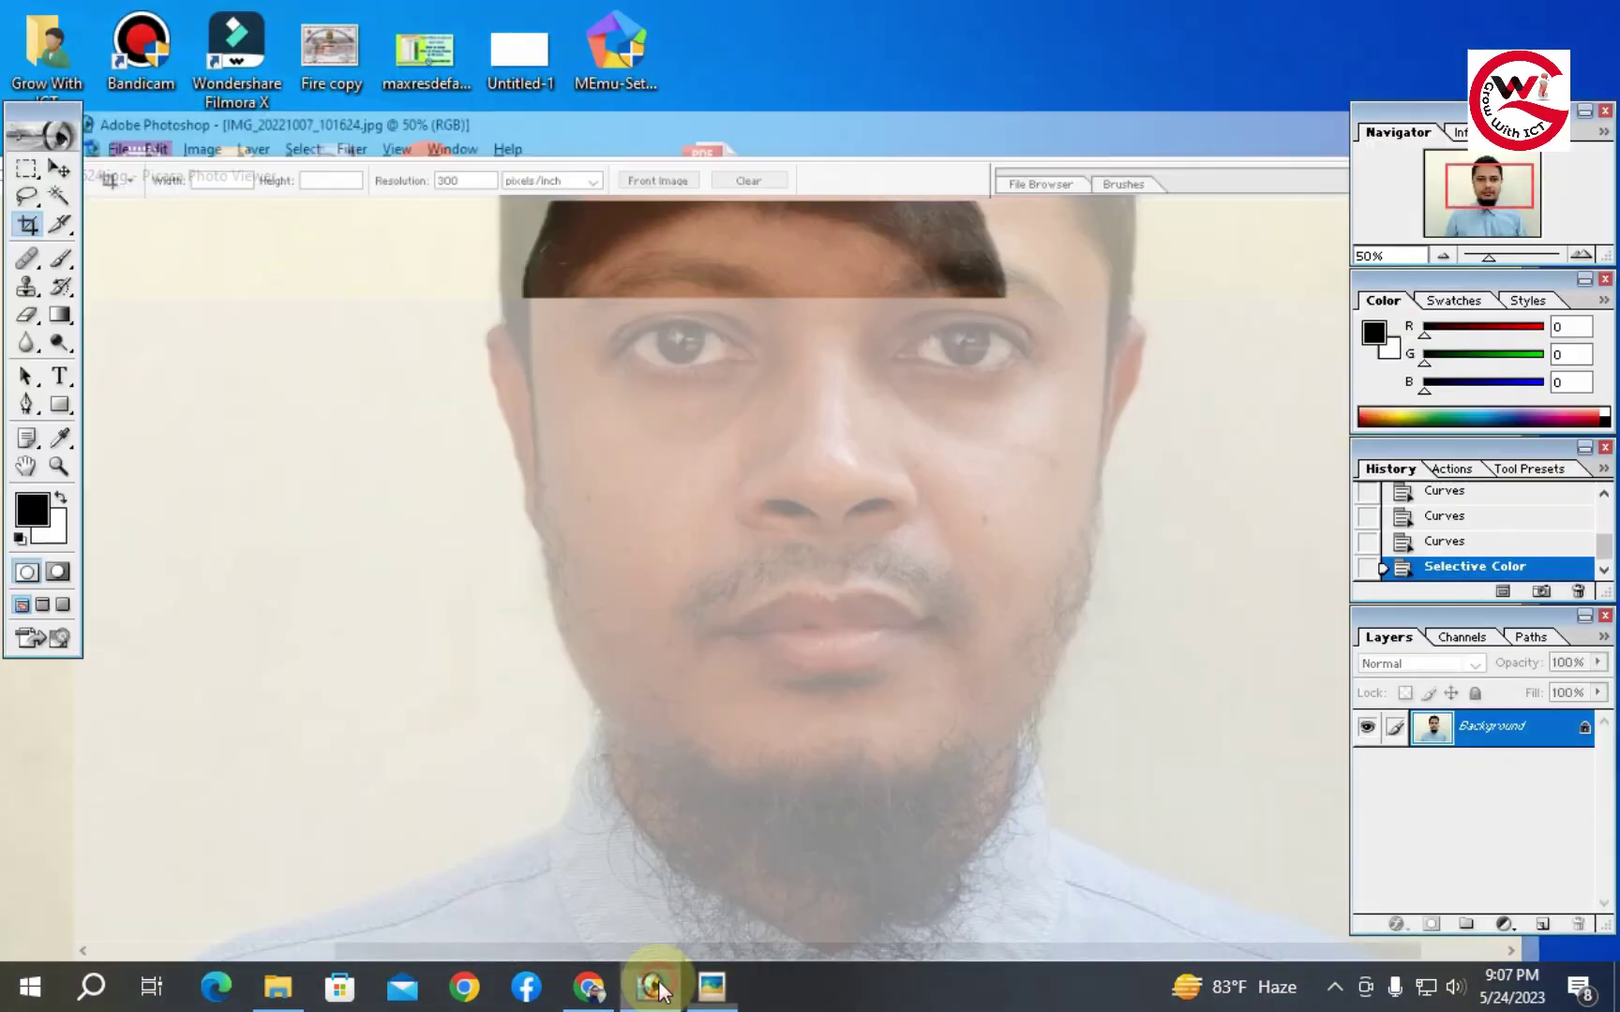
Lighten the midtones with an RGB Curves adjustment, moving the middle point to Input 126 and Output 136.
drag(827, 433, 841, 496)
alt+click(848, 457)
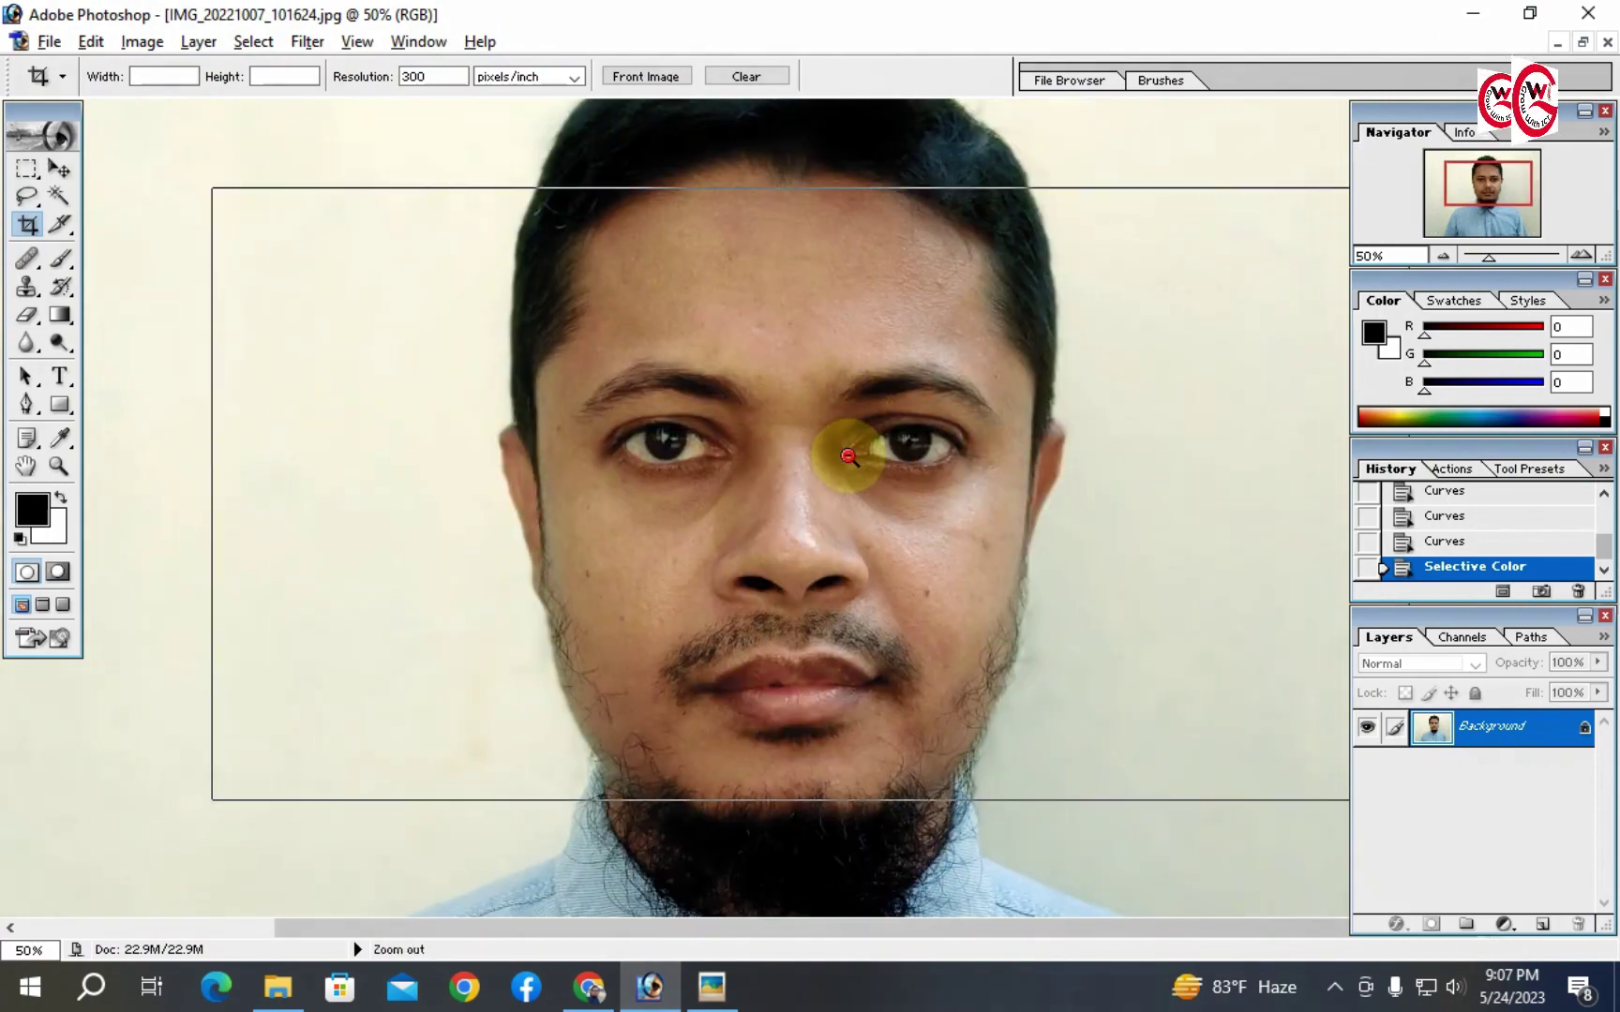
alt+click(848, 456)
alt+click(848, 457)
key(ctrl+m)
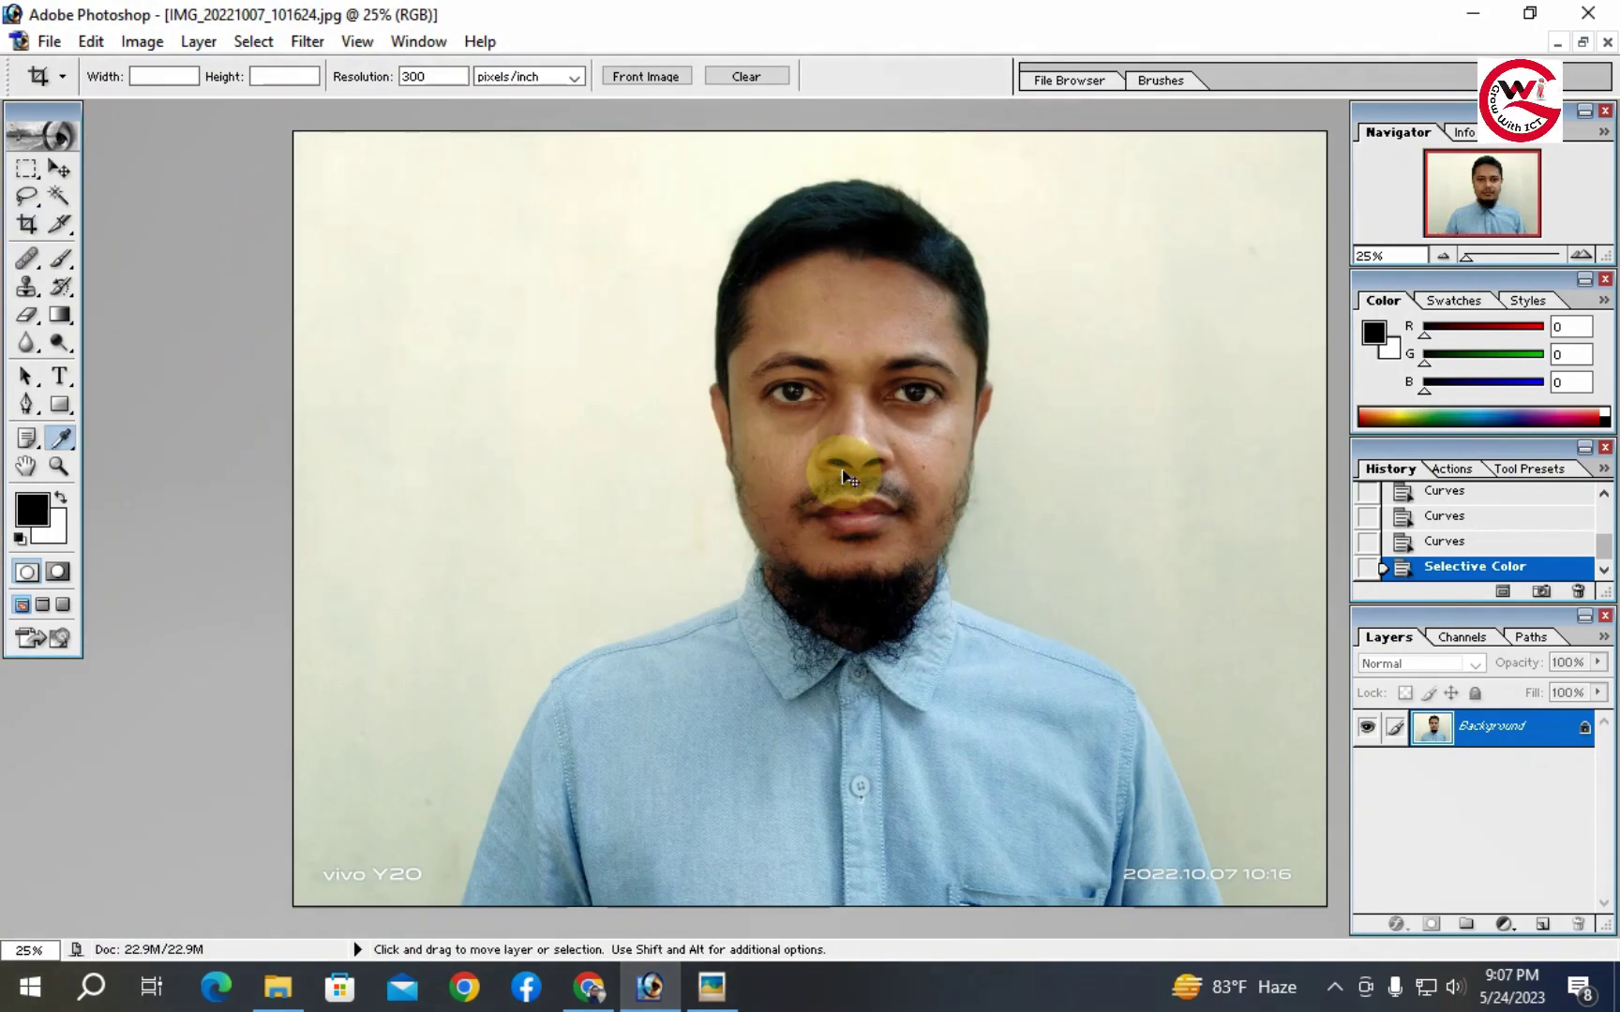
click(1171, 341)
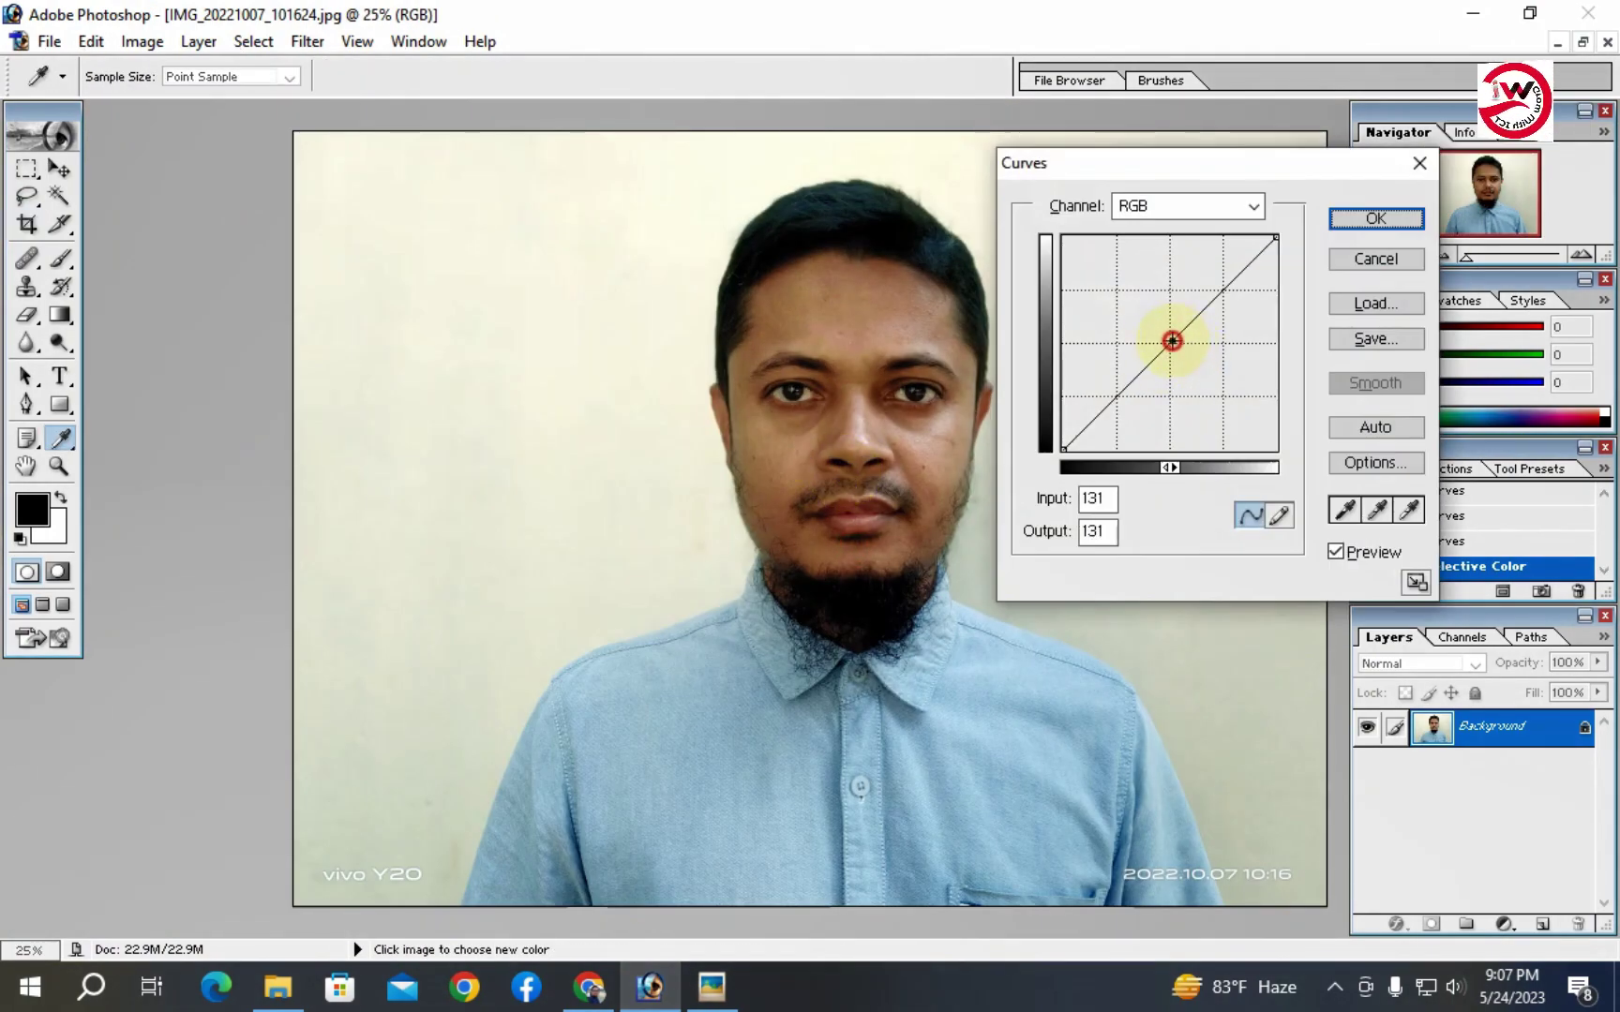
drag(1172, 340, 1168, 337)
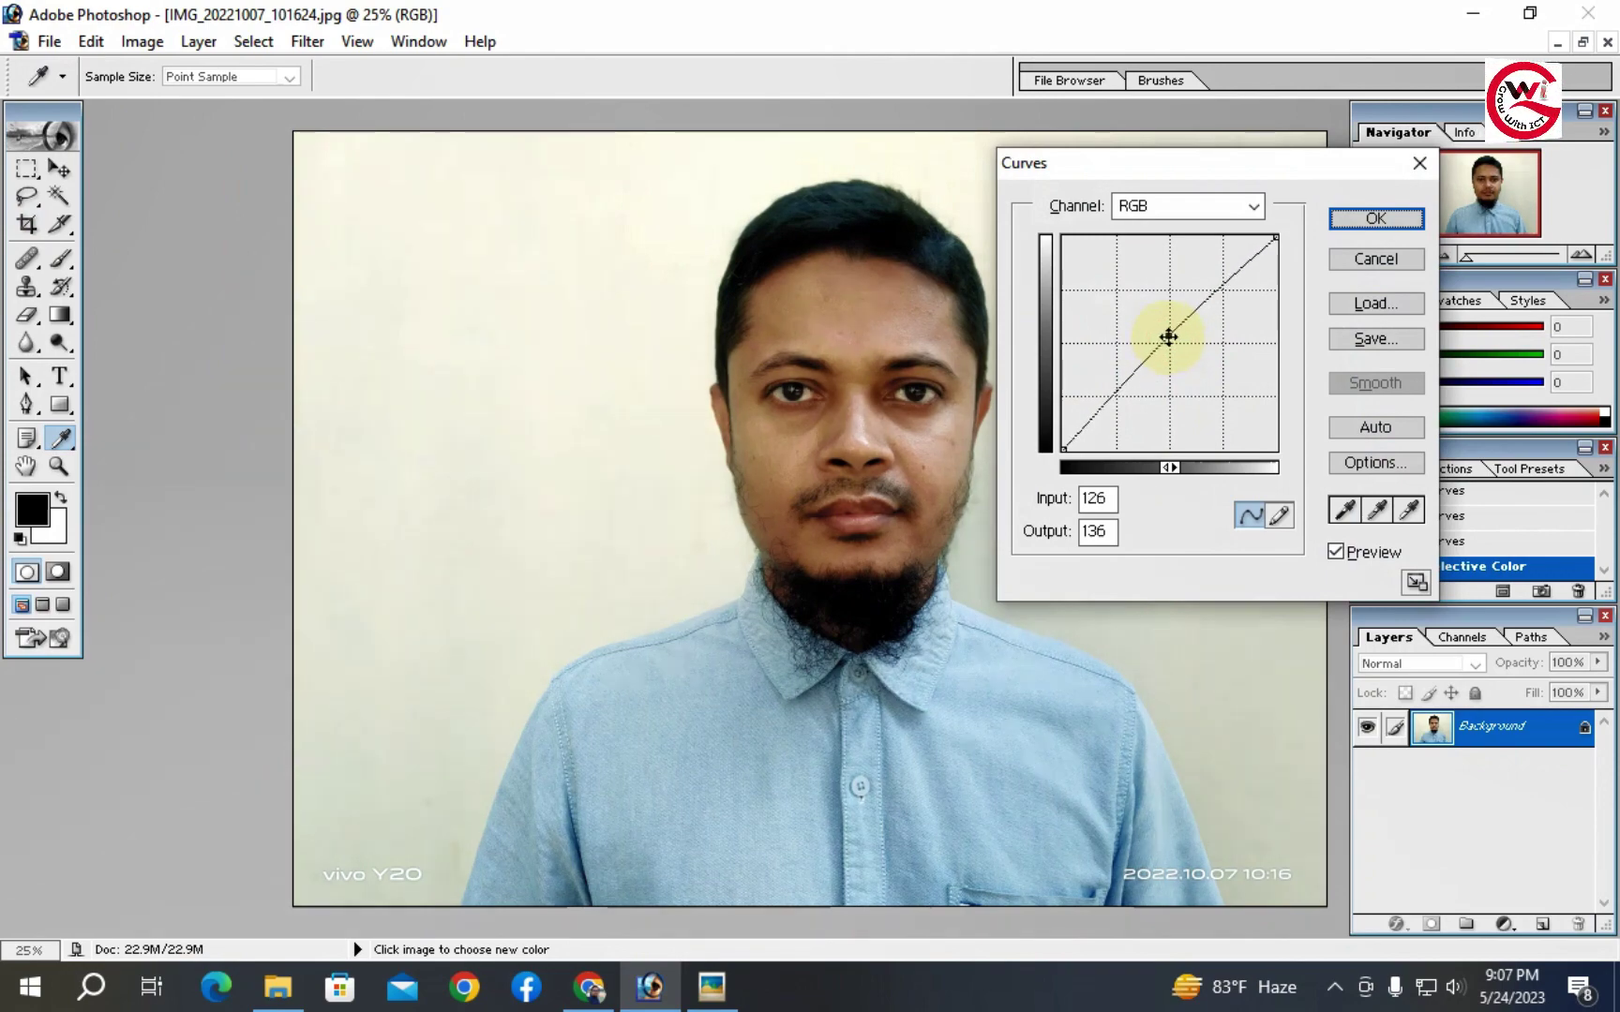
click(1408, 225)
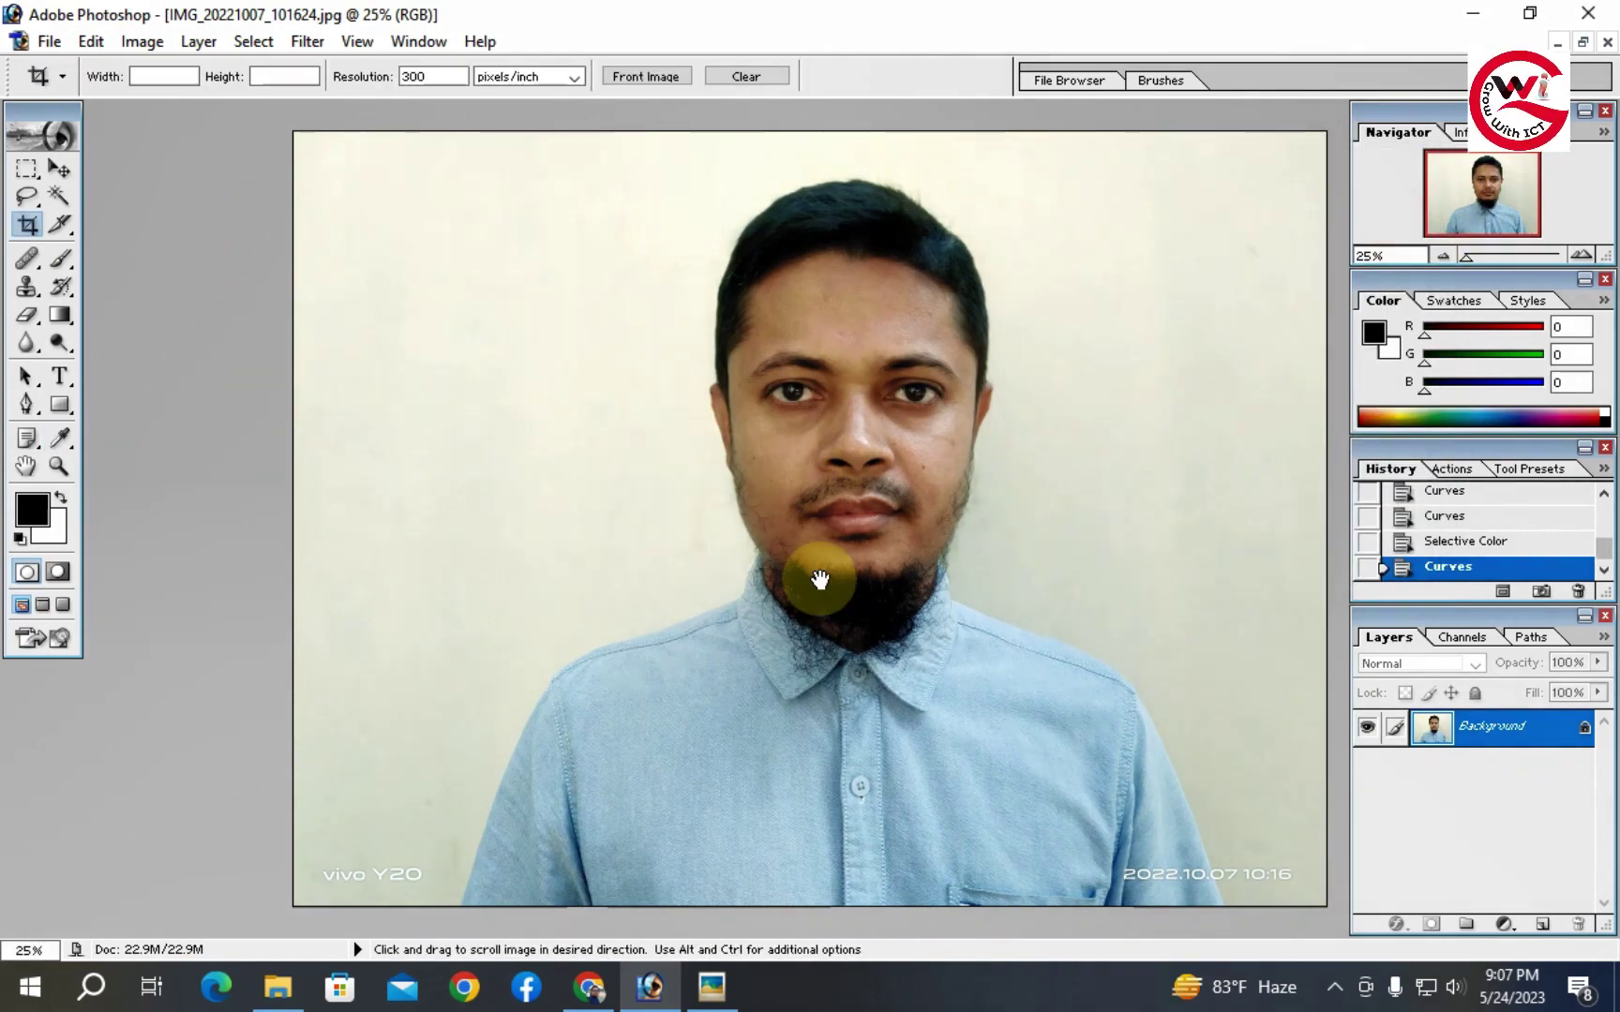
Examine the skin tone of the face up close and in the full portrait to judge the Curves adjustment.
alt+click(906, 531)
ctrl+click(834, 521)
ctrl+click(834, 521)
ctrl+click(834, 520)
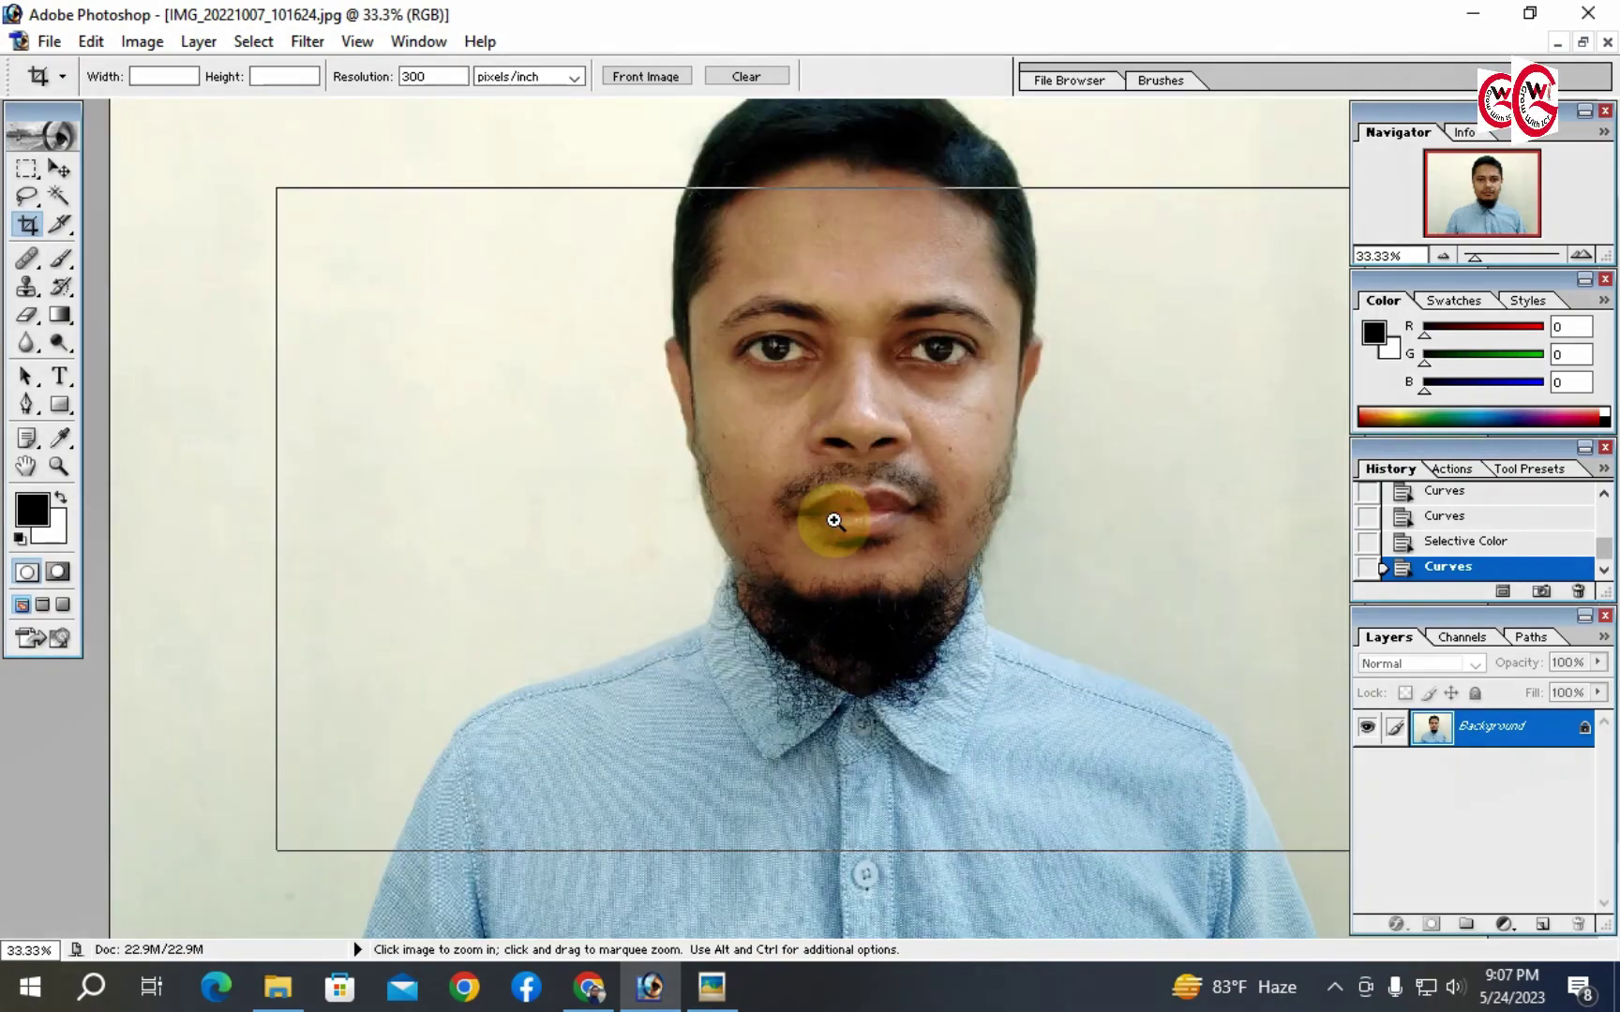
ctrl+click(834, 520)
drag(881, 389, 887, 788)
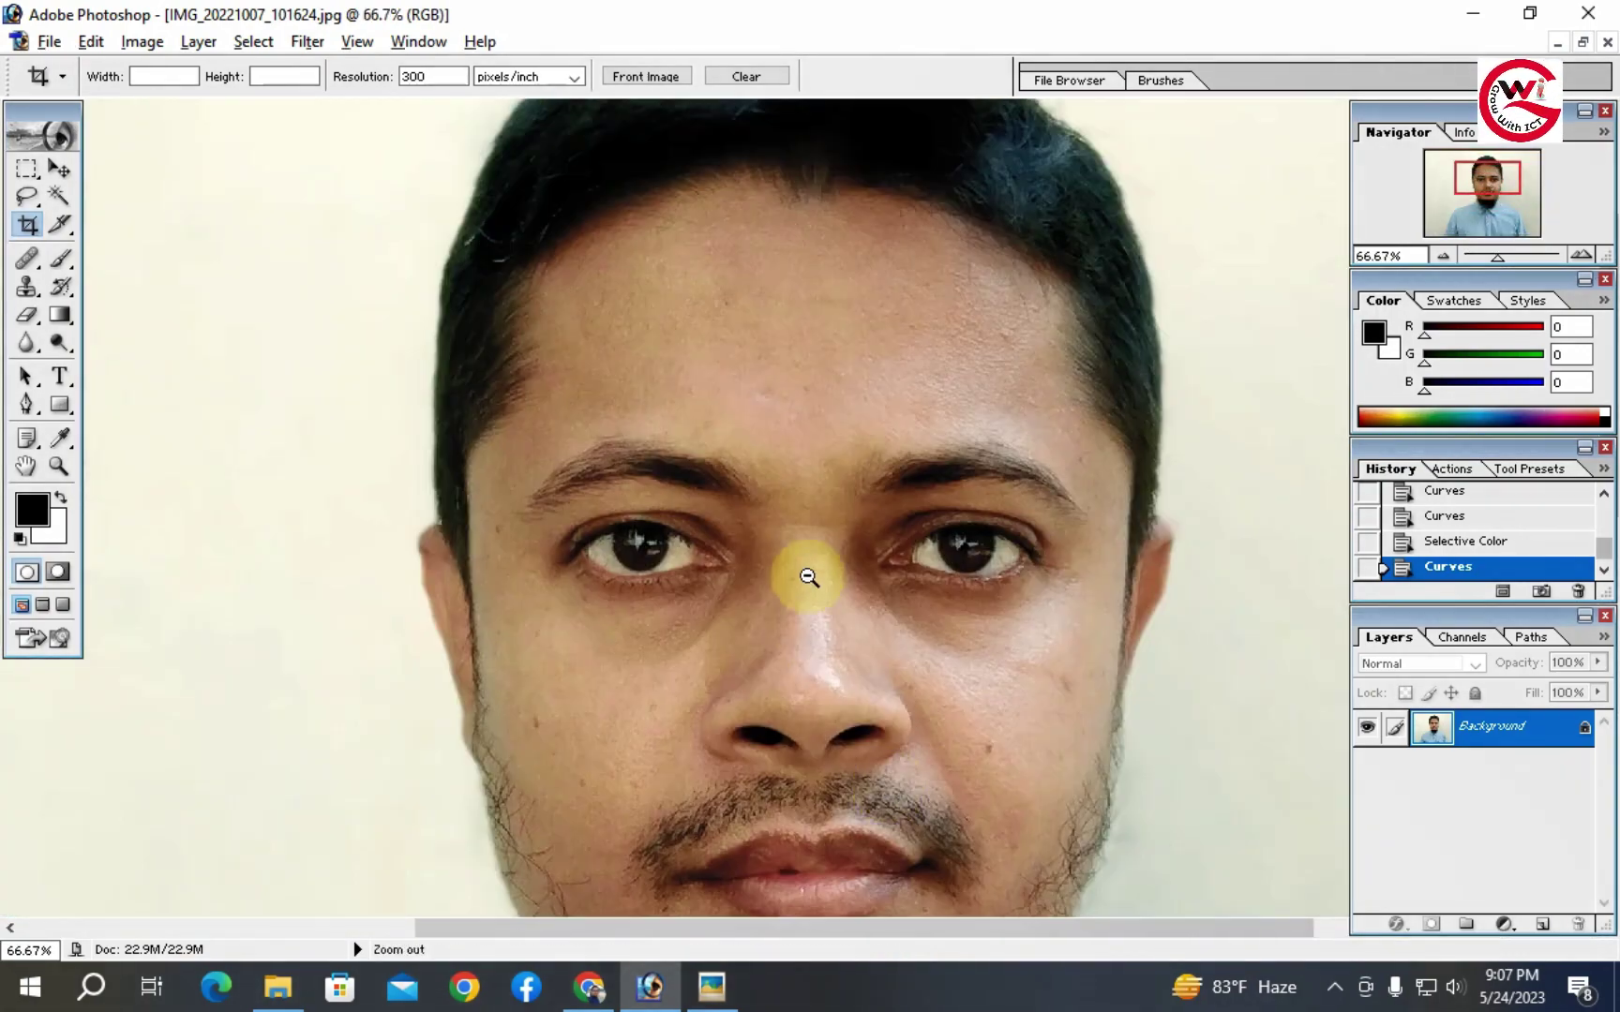
alt+click(808, 578)
alt+click(854, 550)
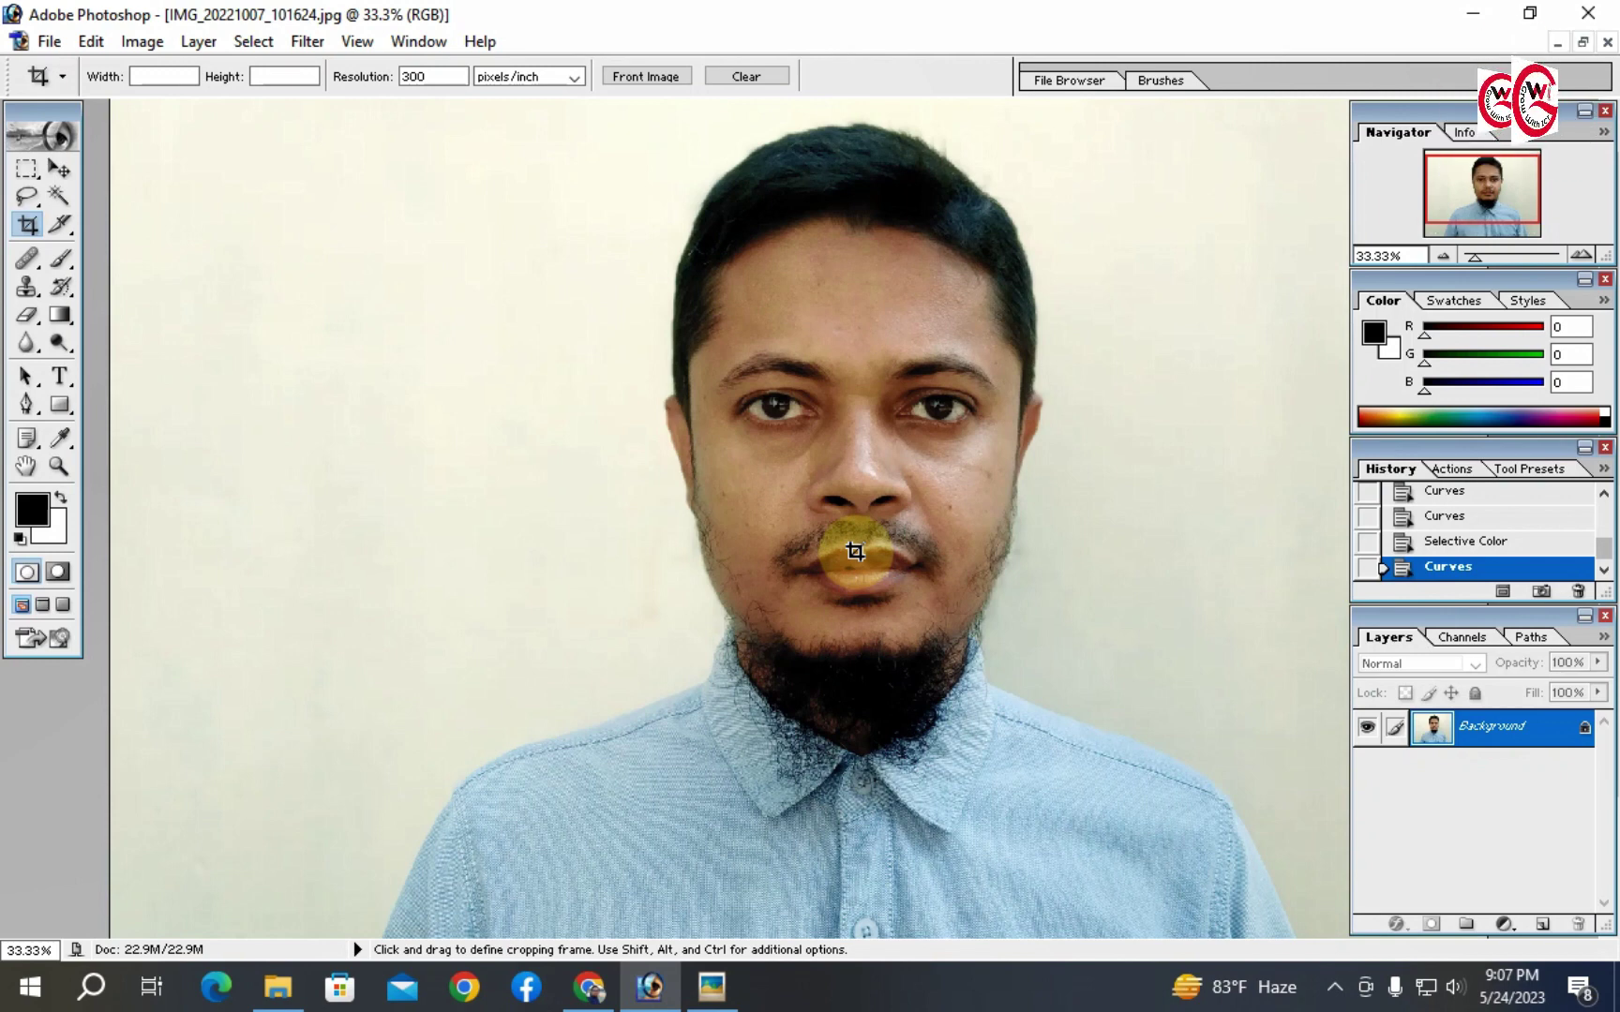
key(ctrl+minus)
key(ctrl+minus)
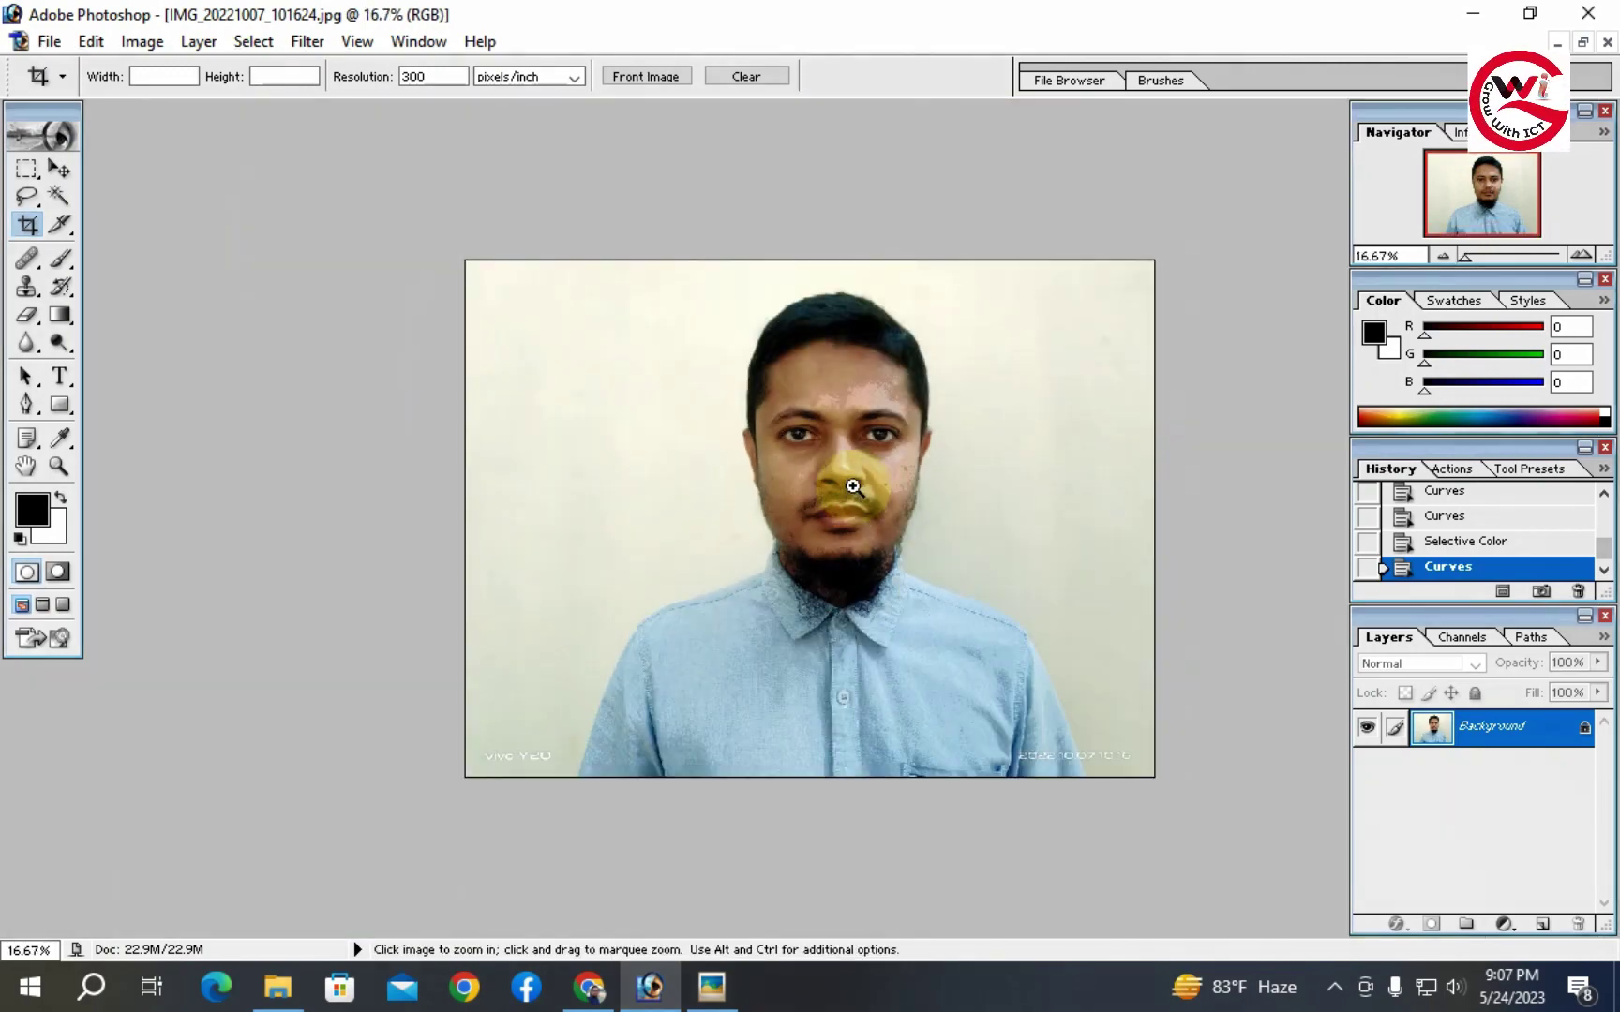
ctrl+click(850, 475)
ctrl+click(850, 475)
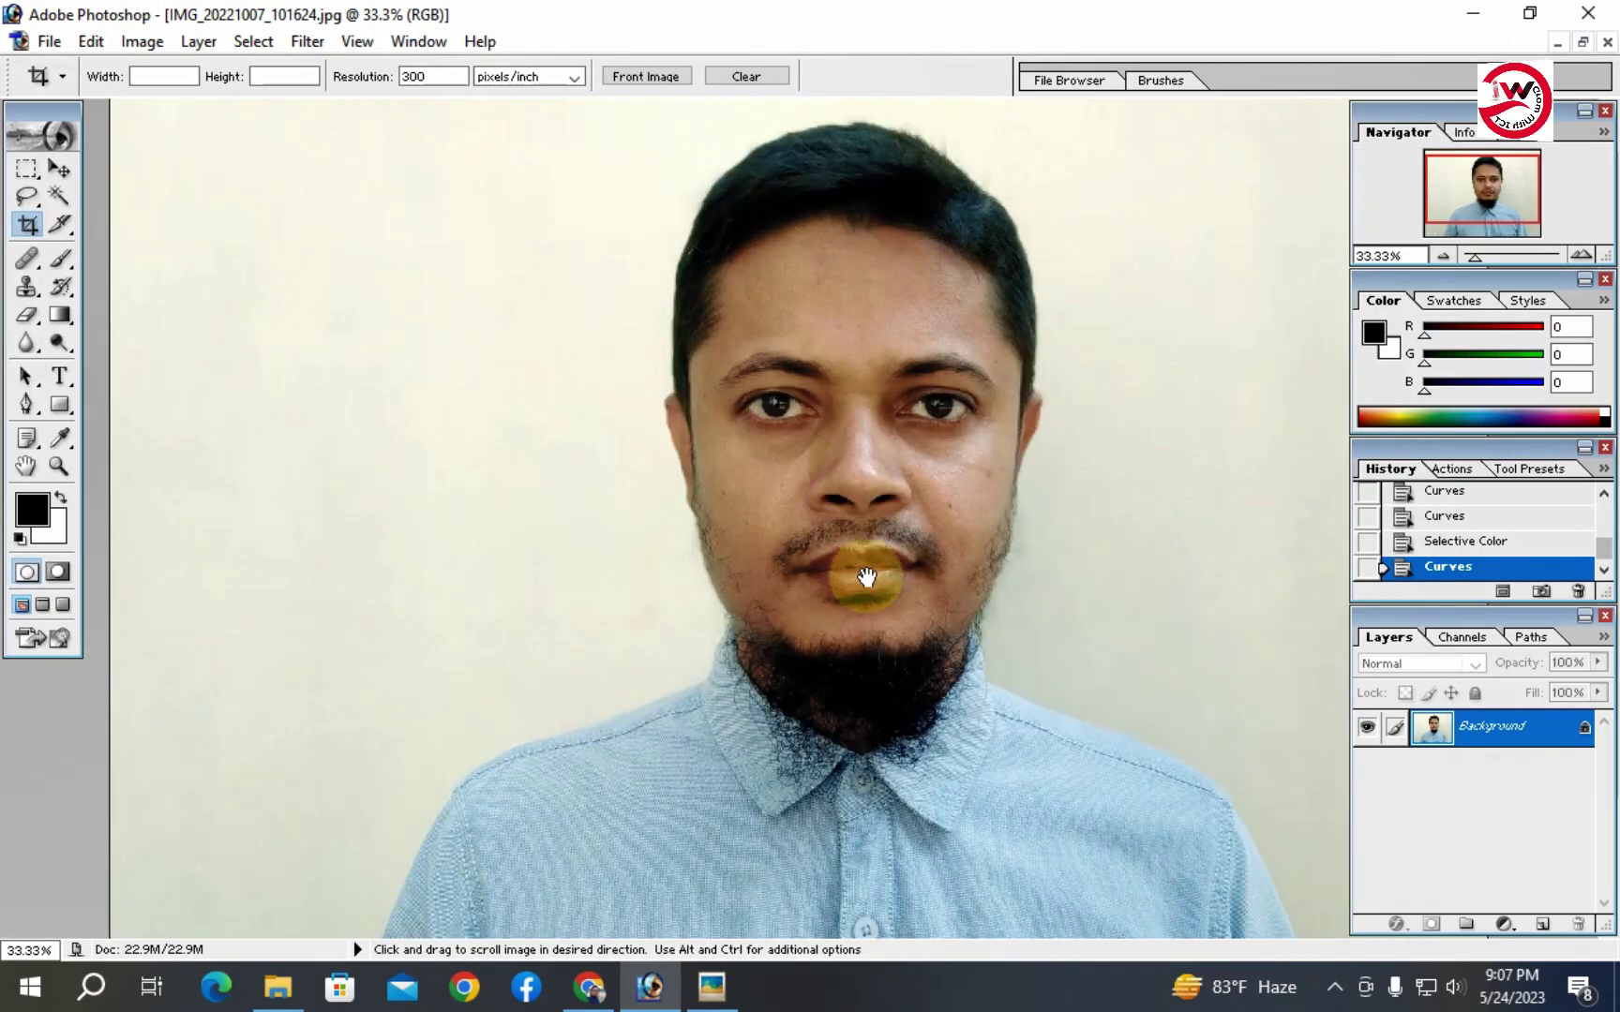
drag(868, 574, 860, 444)
ctrl+click(861, 444)
alt+click(863, 444)
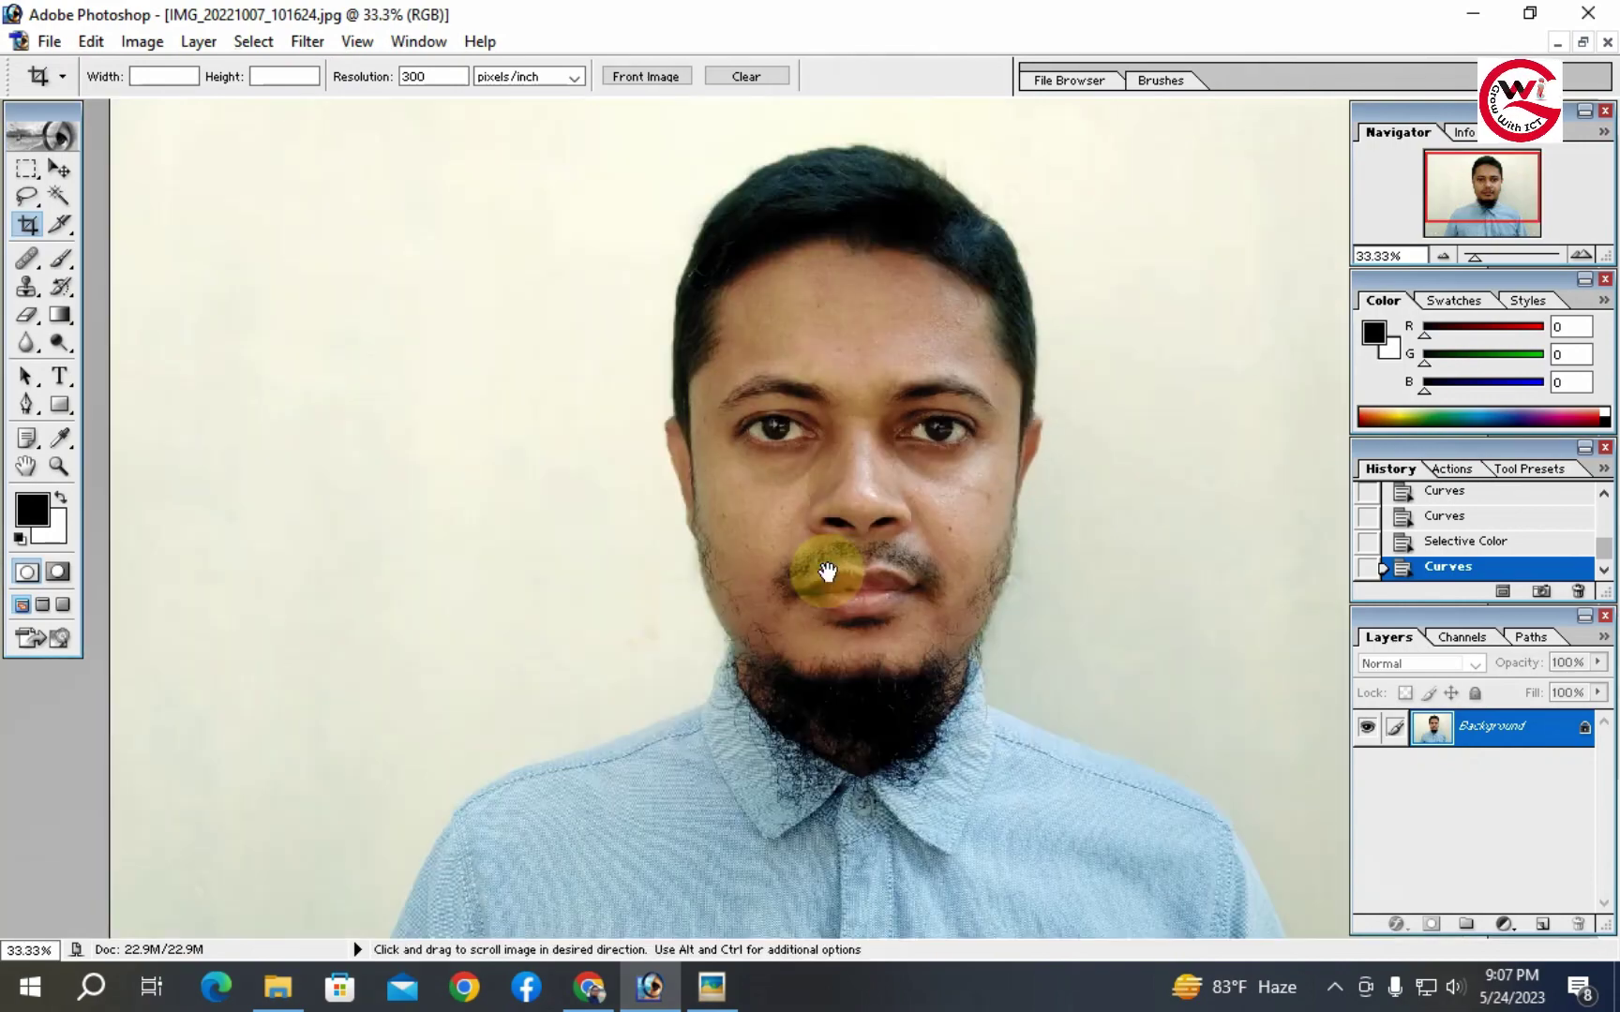
ctrl+click(843, 470)
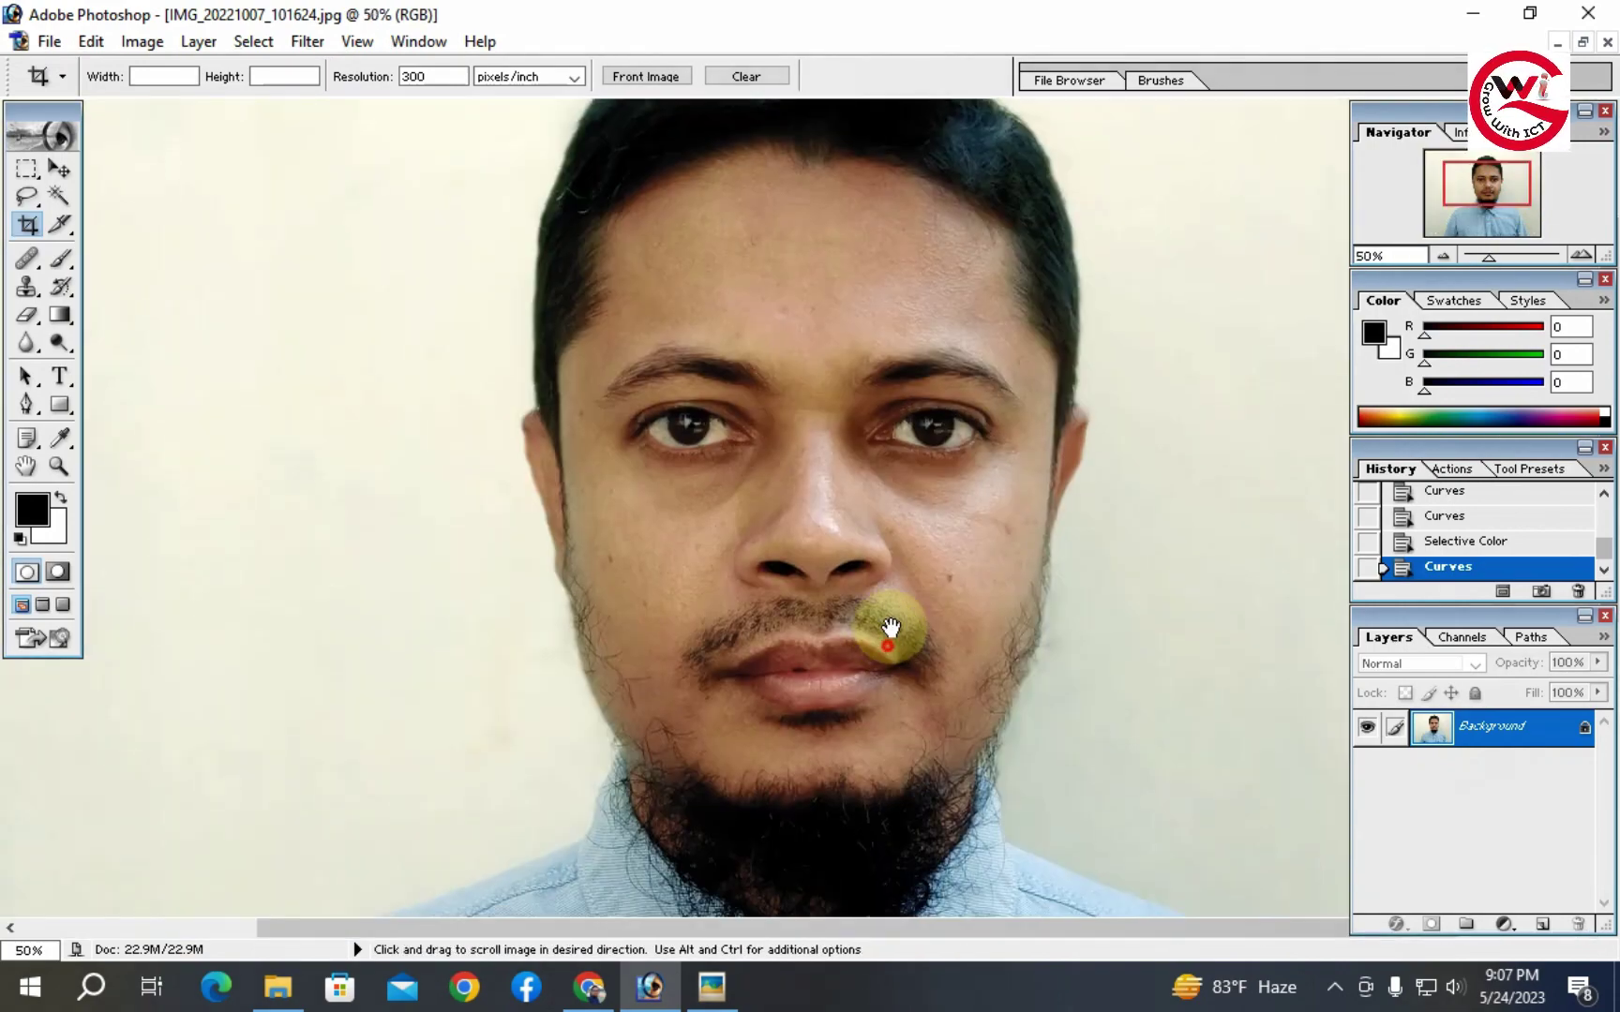
mouse_move(890, 633)
mouse_down()
mouse_move(893, 544)
mouse_move(893, 622)
mouse_up()
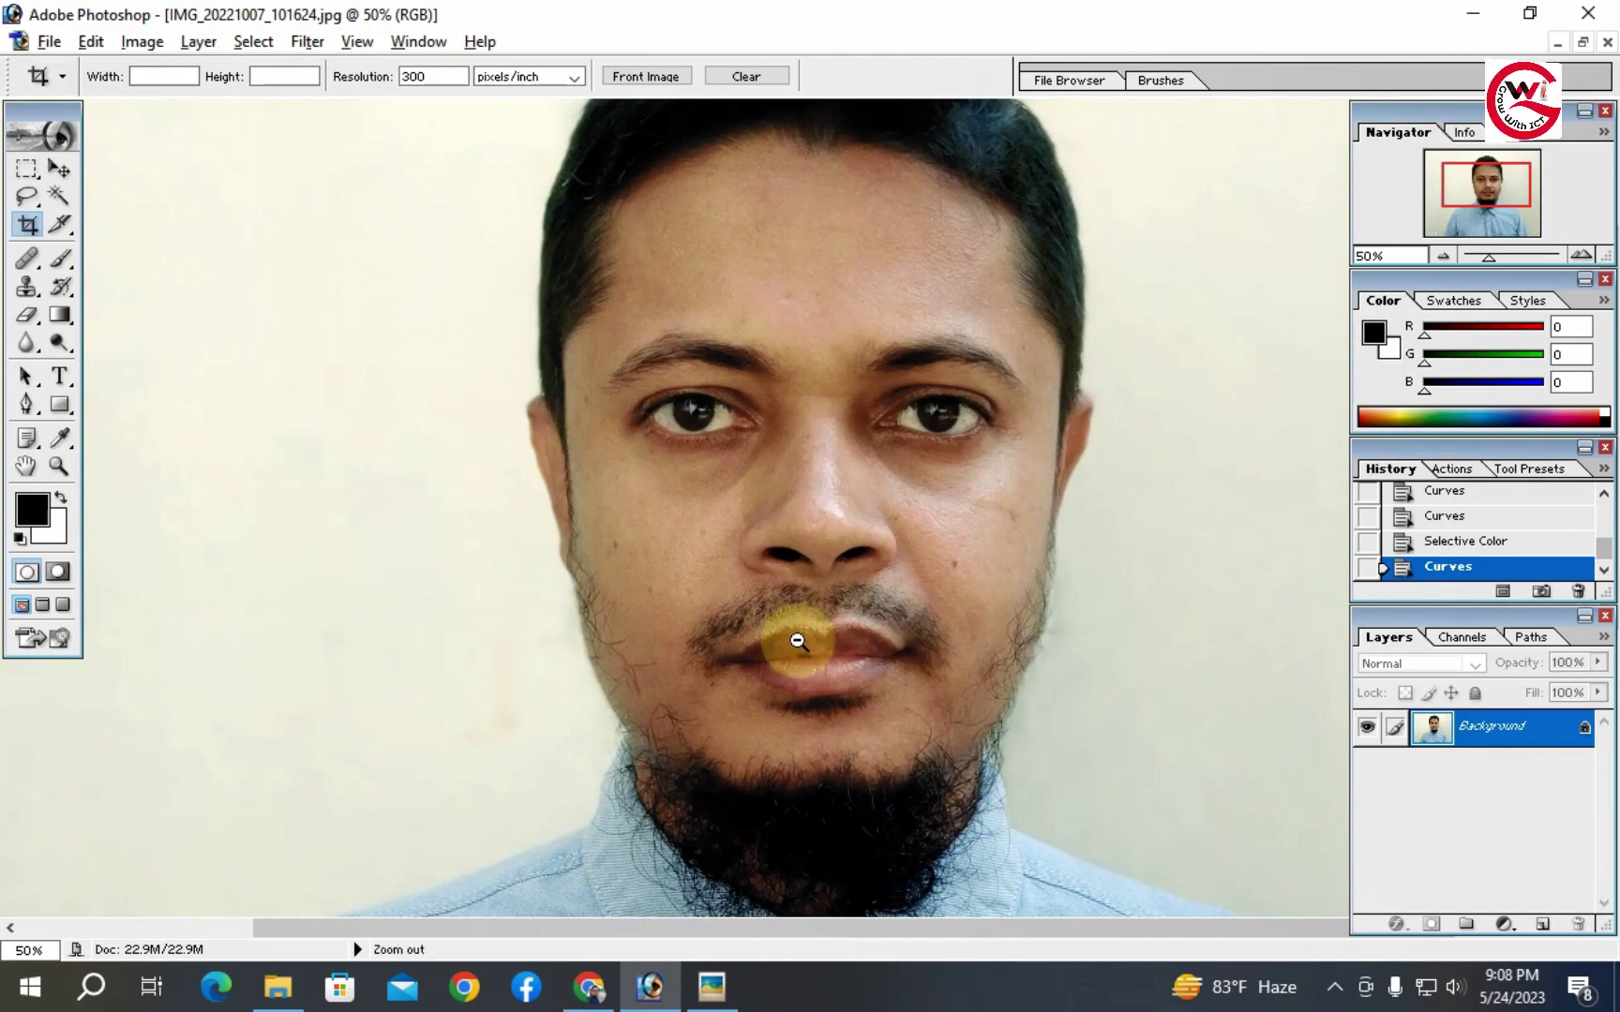
Check the forehead, eyes, nose and beard at several magnifications, and review the overall portrait before saving.
ctrl+alt+click(785, 579)
ctrl+alt+click(784, 583)
ctrl+click(849, 542)
ctrl+click(868, 318)
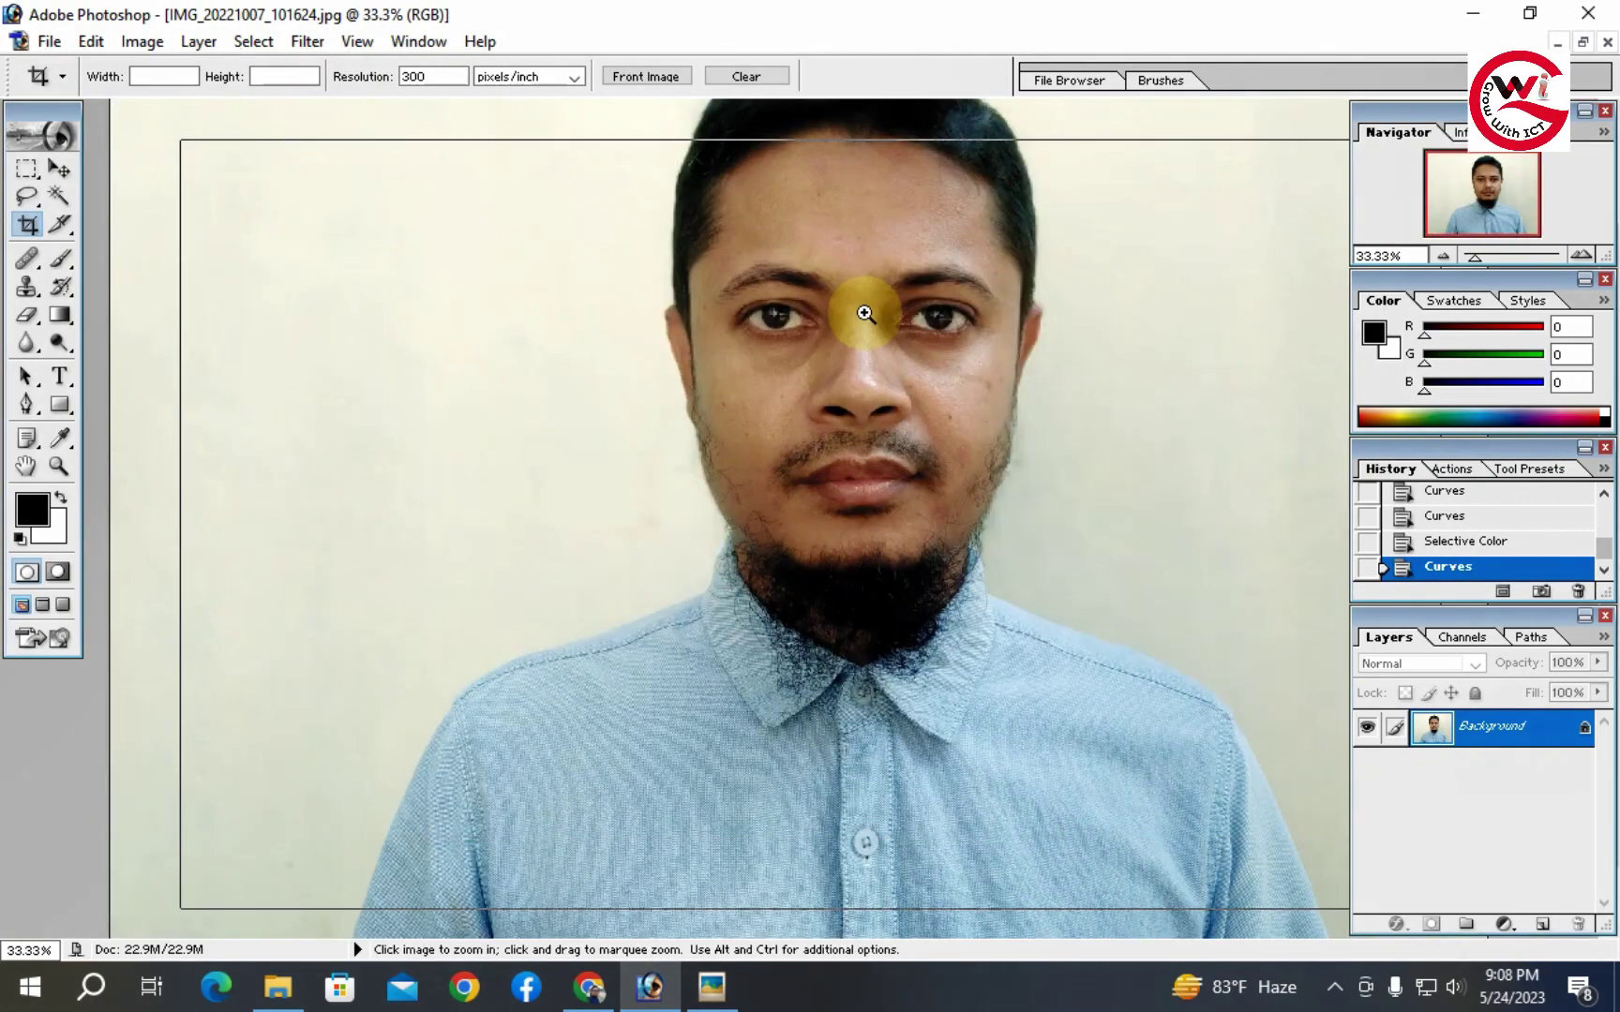
drag(869, 383, 879, 532)
ctrl+click(923, 376)
drag(802, 405, 976, 217)
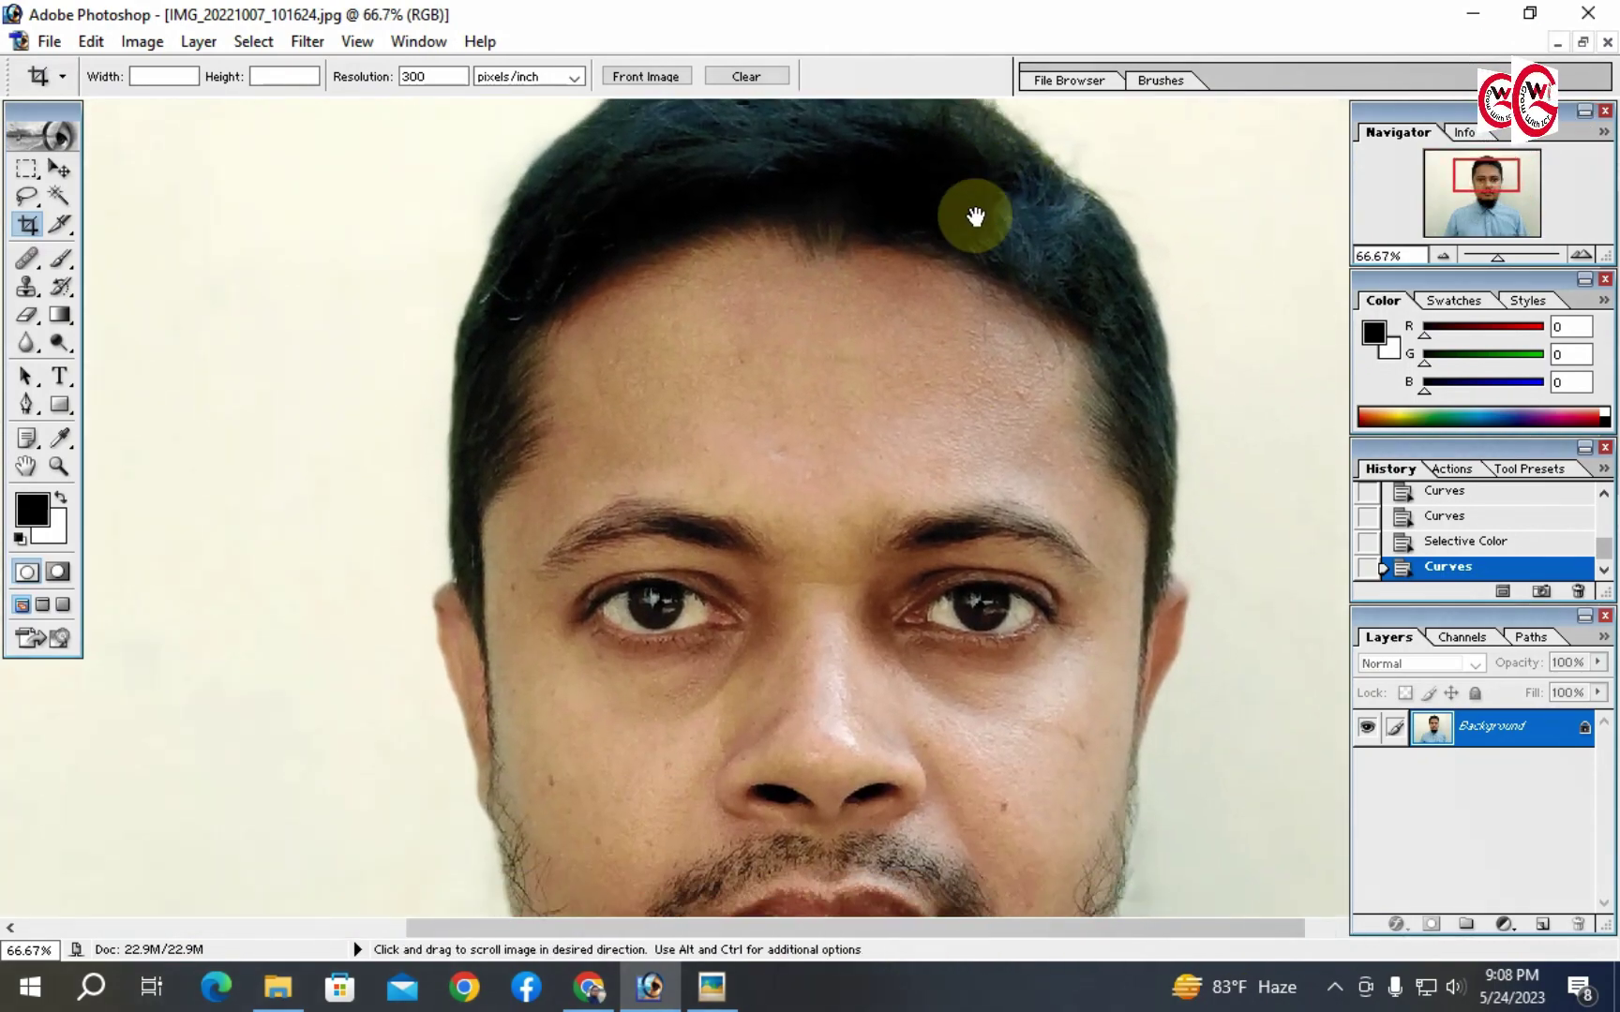
drag(960, 461, 972, 419)
drag(945, 492, 938, 392)
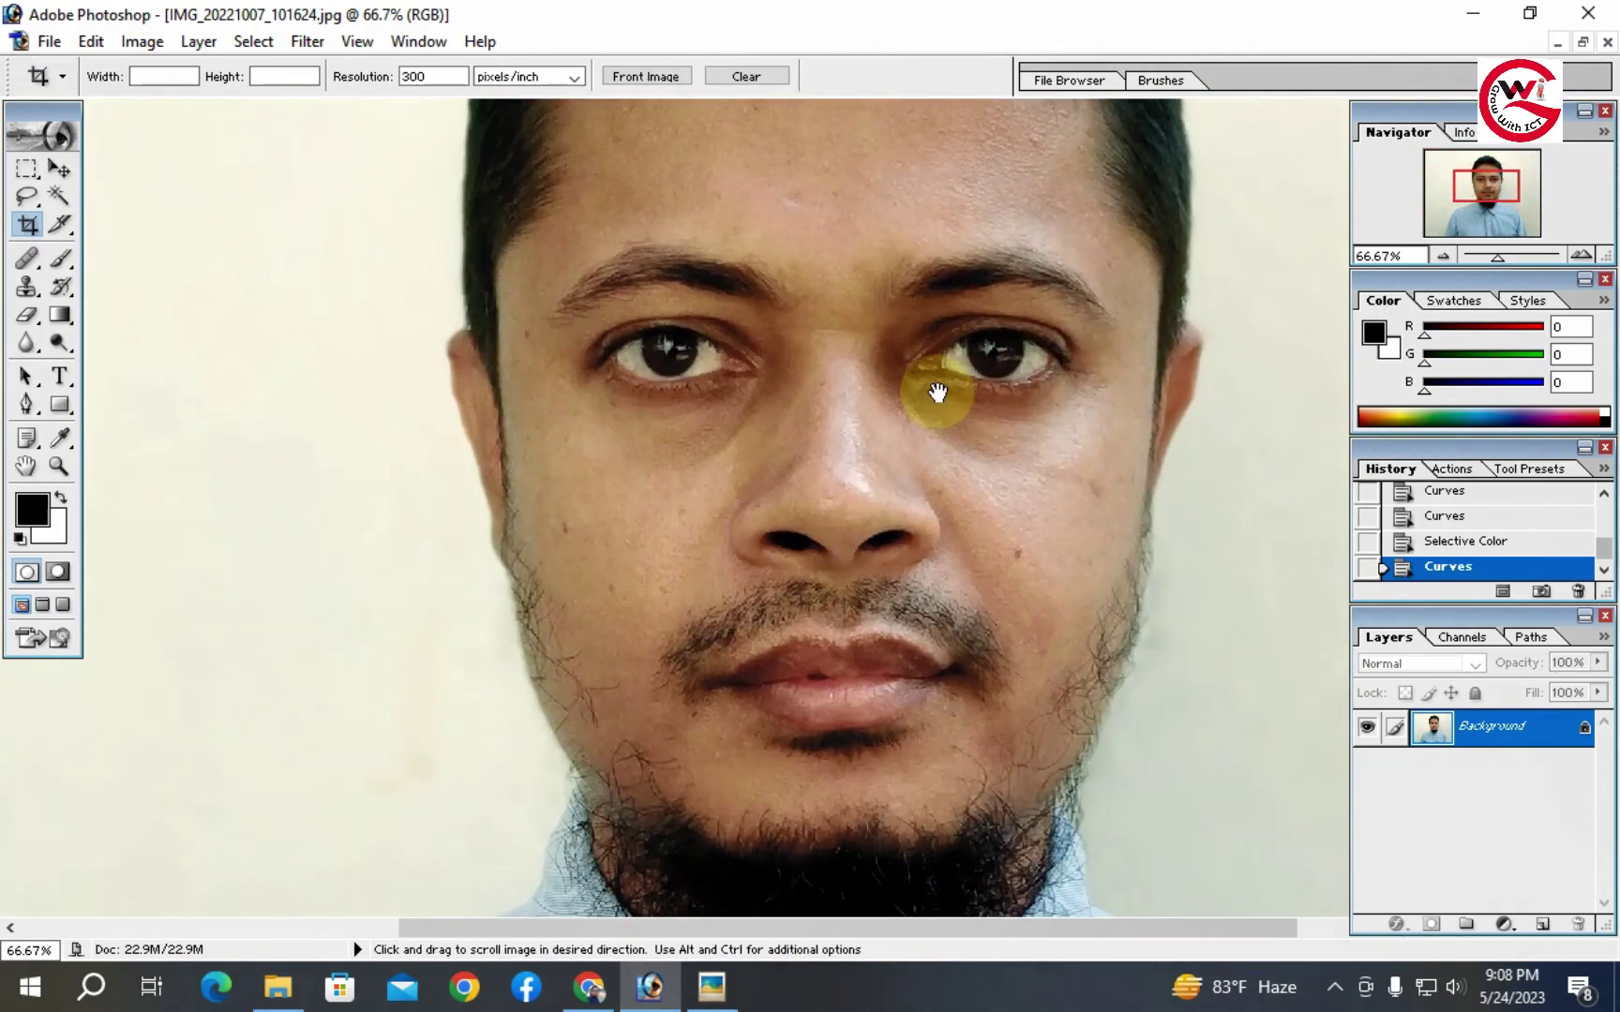
drag(938, 527, 942, 444)
alt+click(904, 473)
alt+click(895, 488)
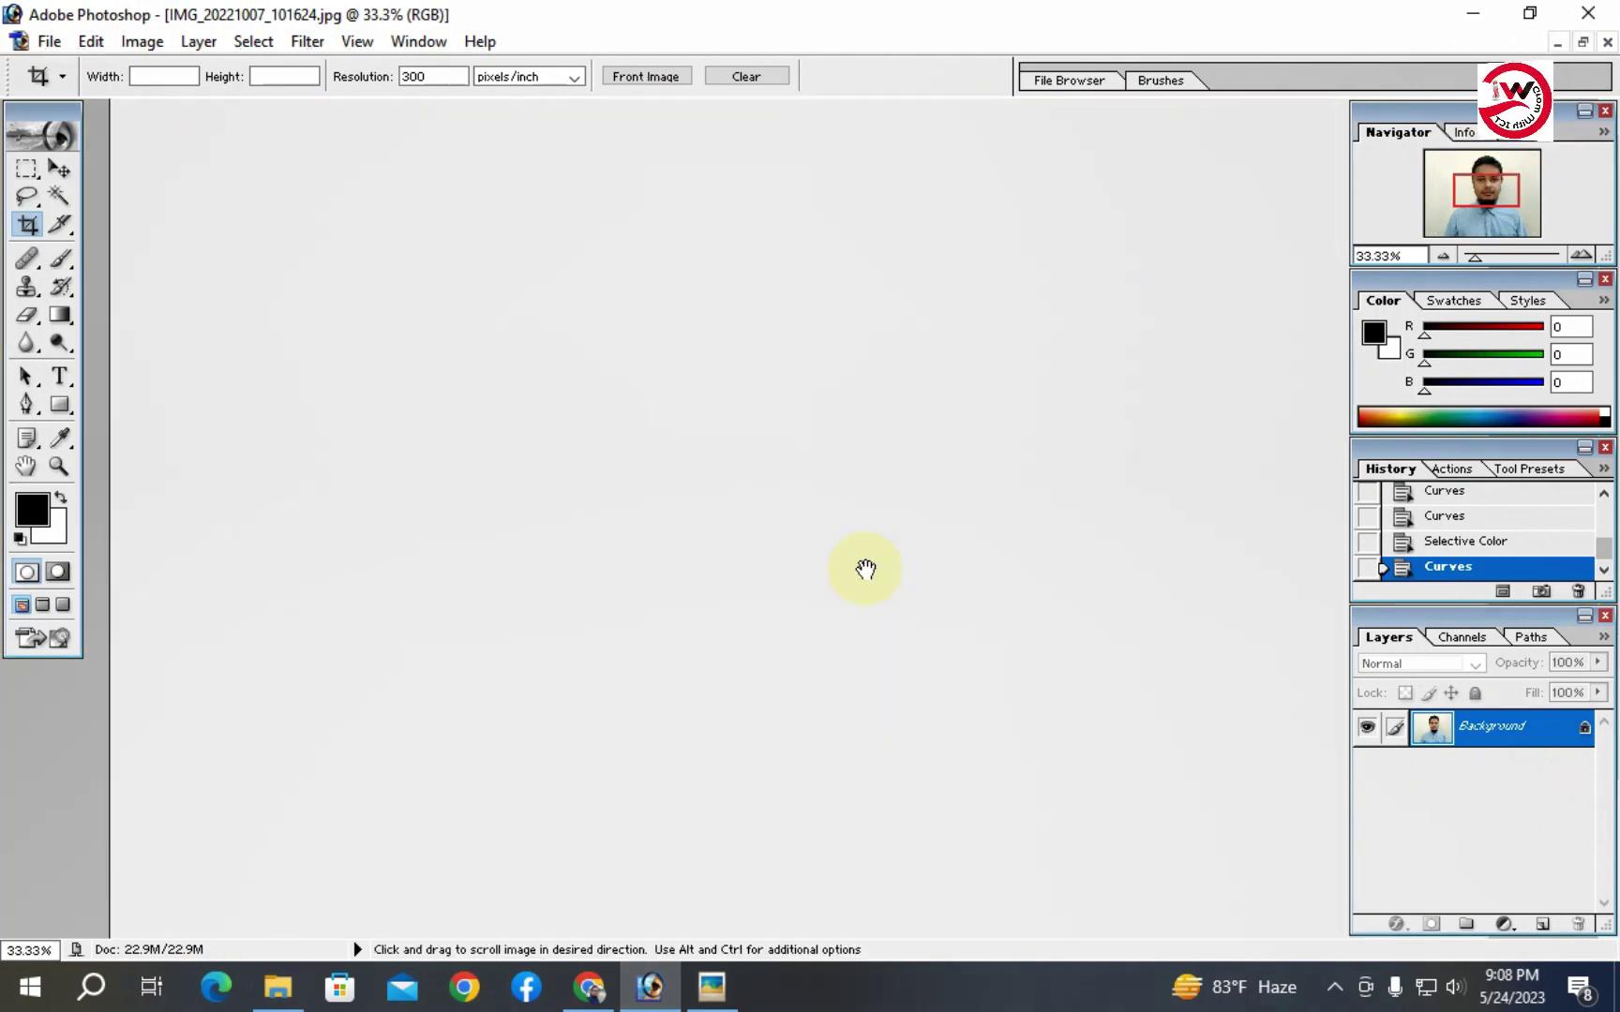
drag(865, 567, 881, 361)
alt+click(898, 522)
alt+click(902, 521)
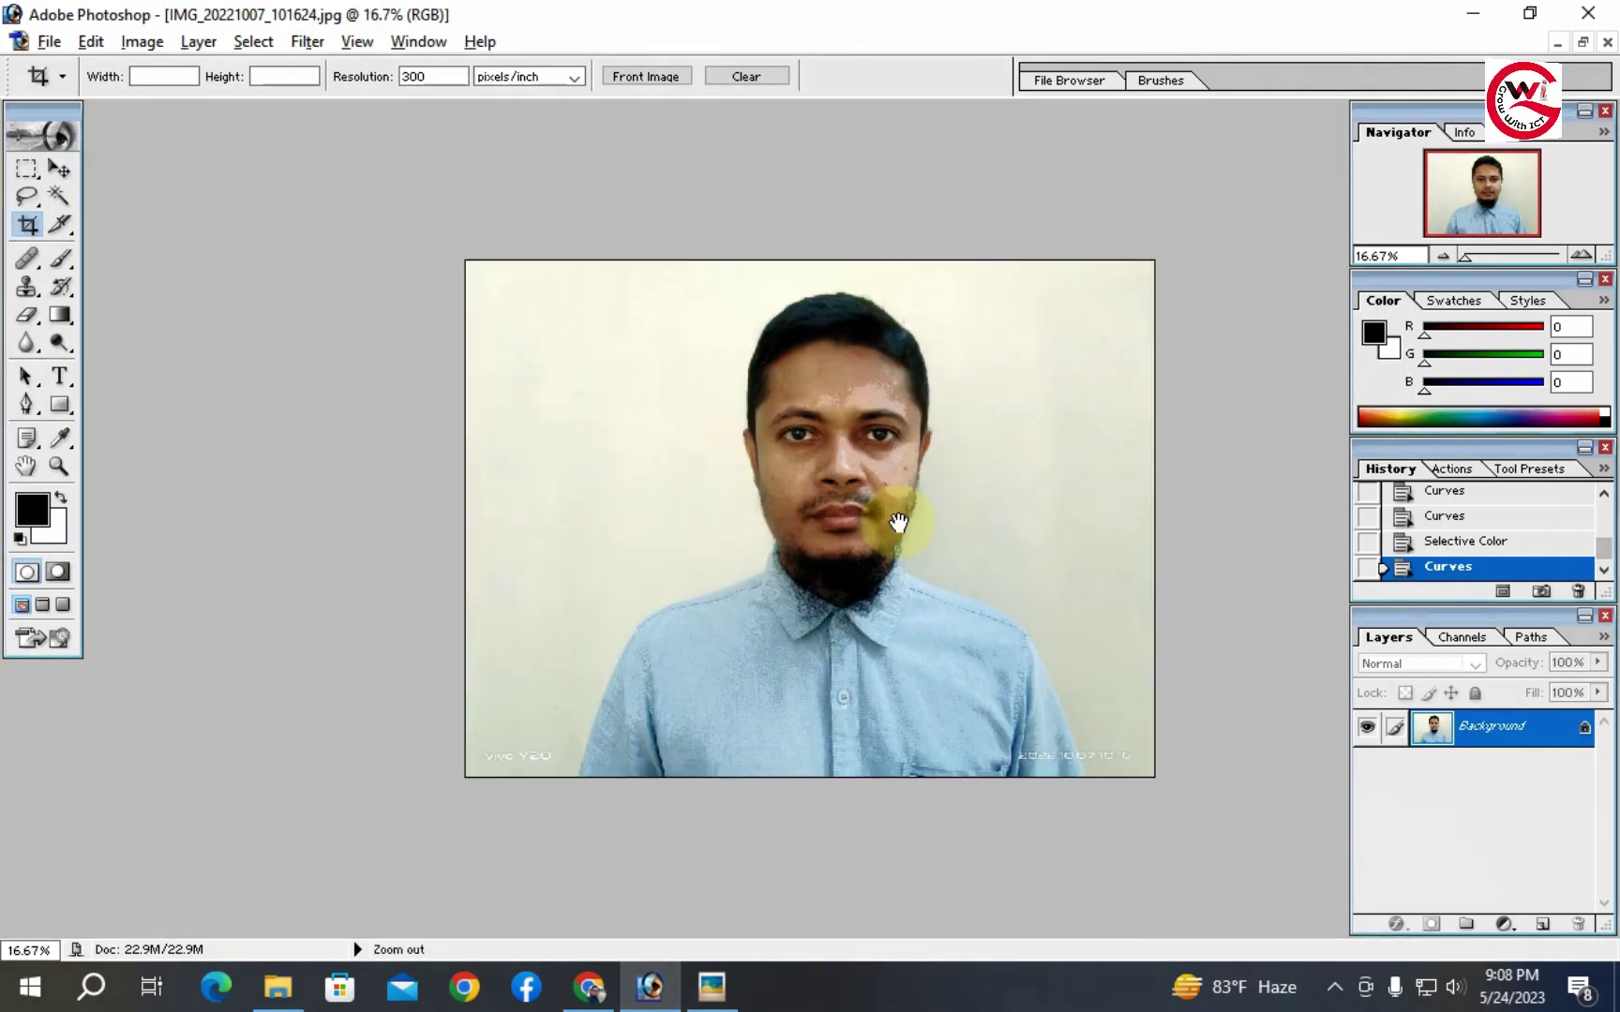
click(816, 500)
ctrl+click(814, 504)
drag(864, 454, 860, 502)
alt+click(858, 471)
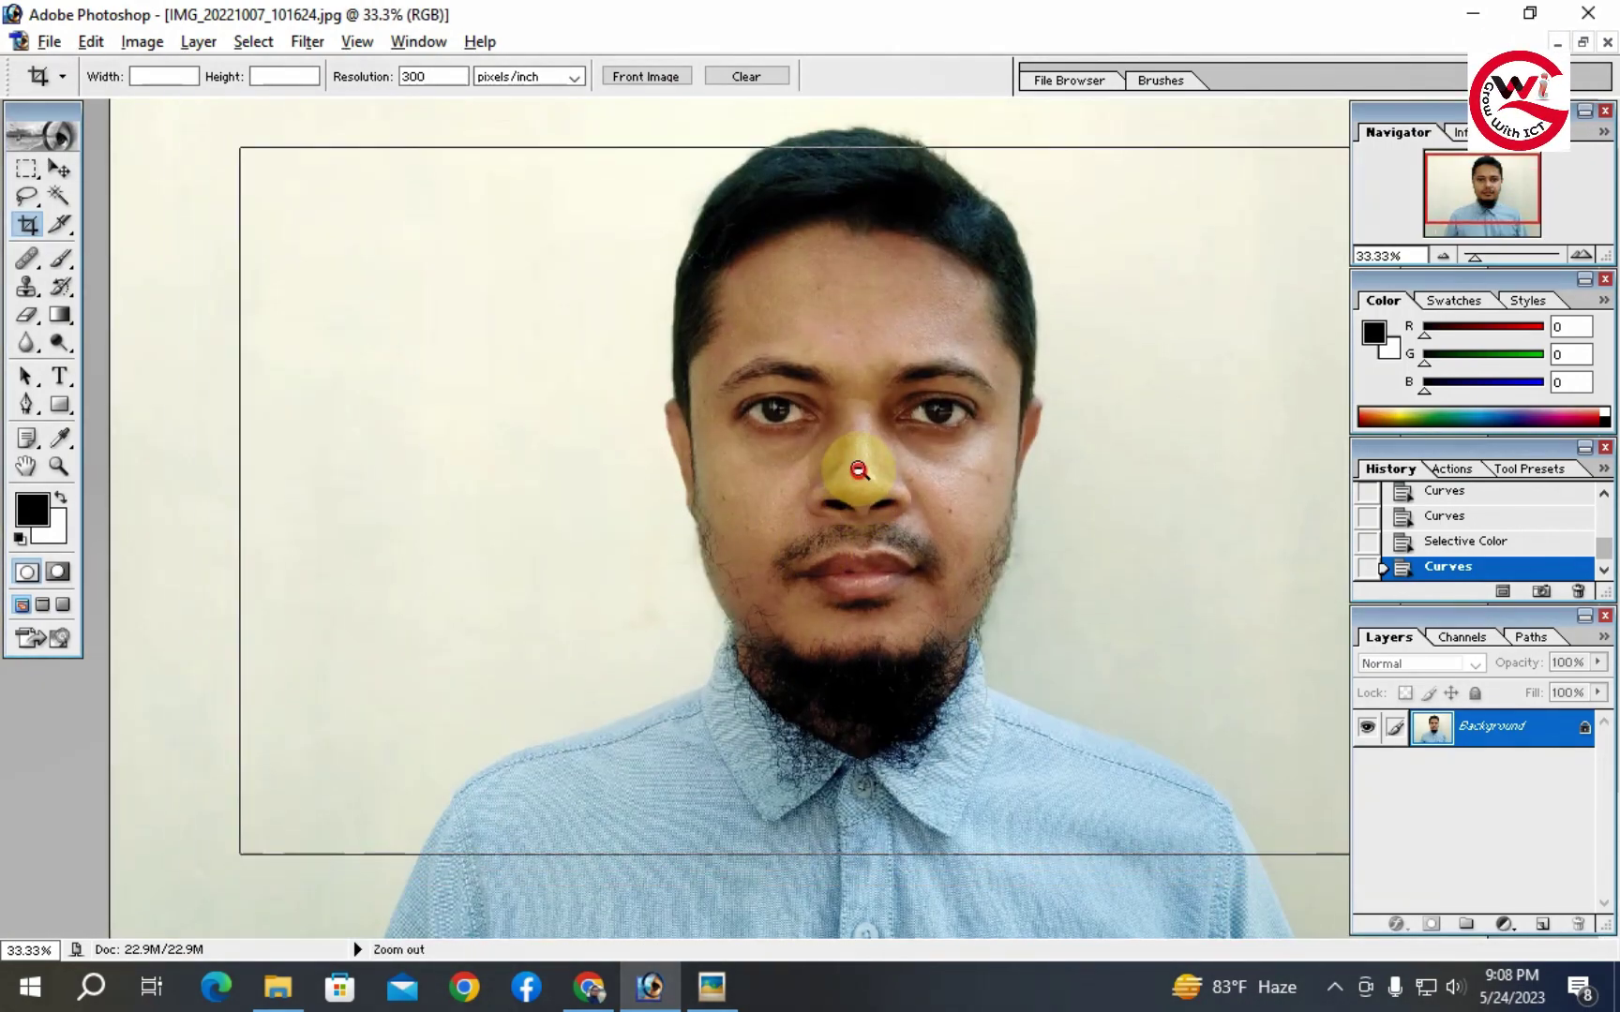
alt+click(856, 471)
Save the edited photo to the Desktop as a separate JPEG named IMG_20221007_101624xcgv, accepting the JPEG options.
click(59, 42)
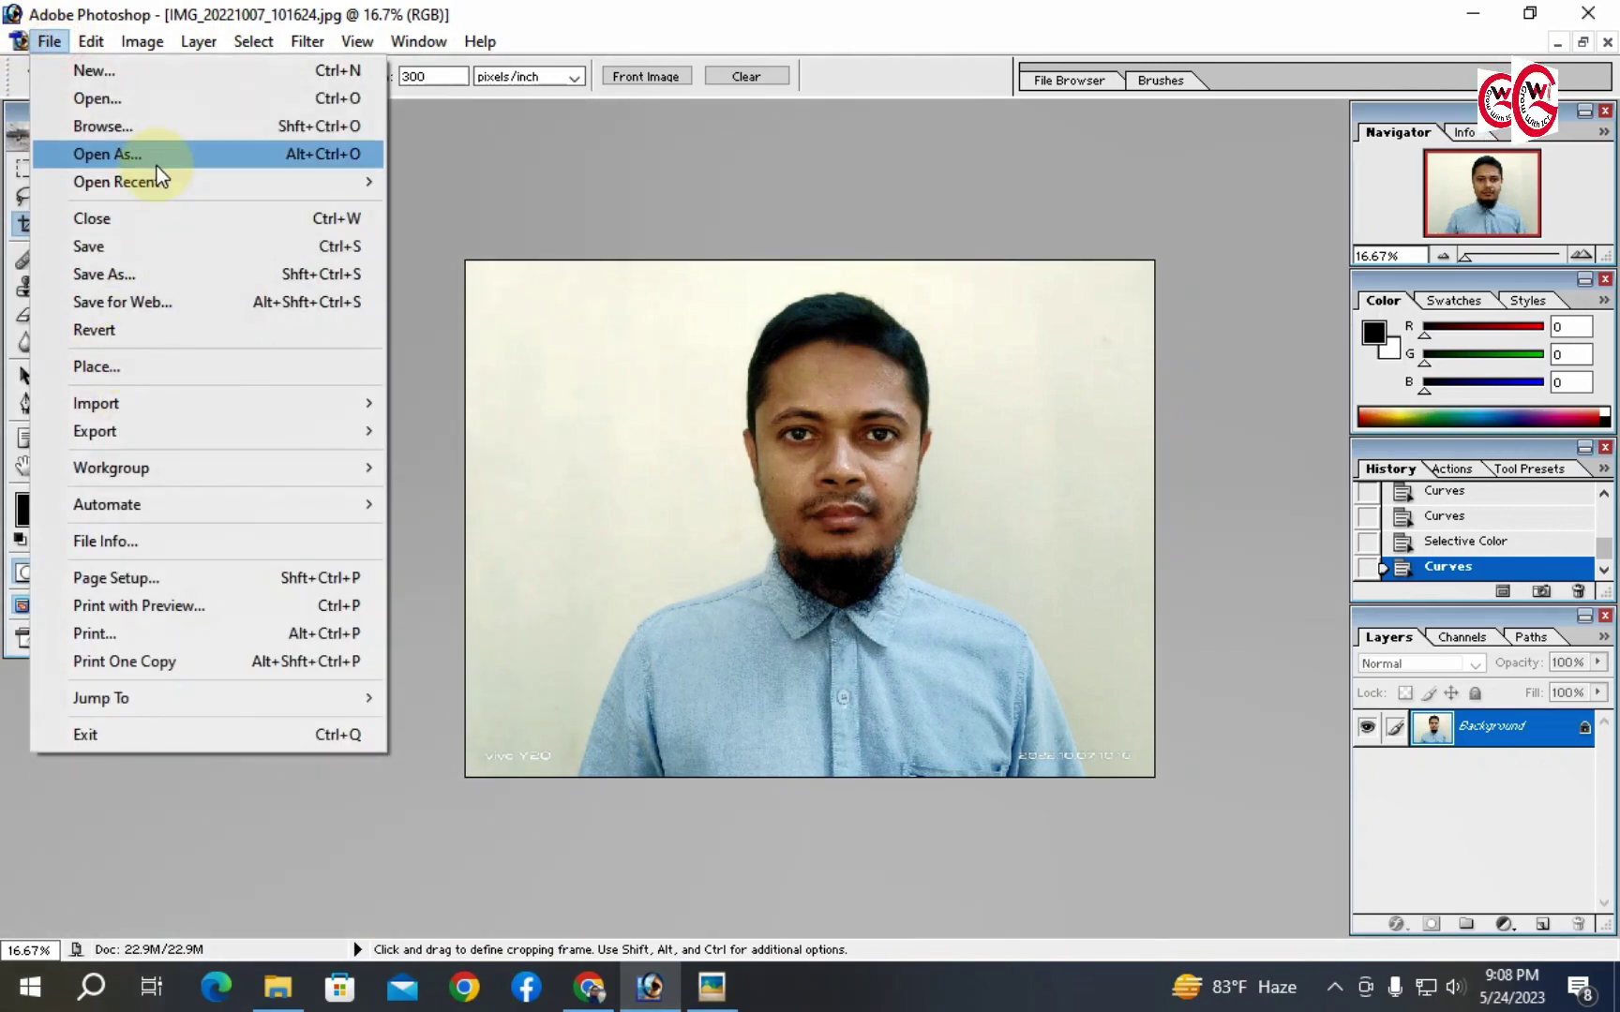
click(150, 273)
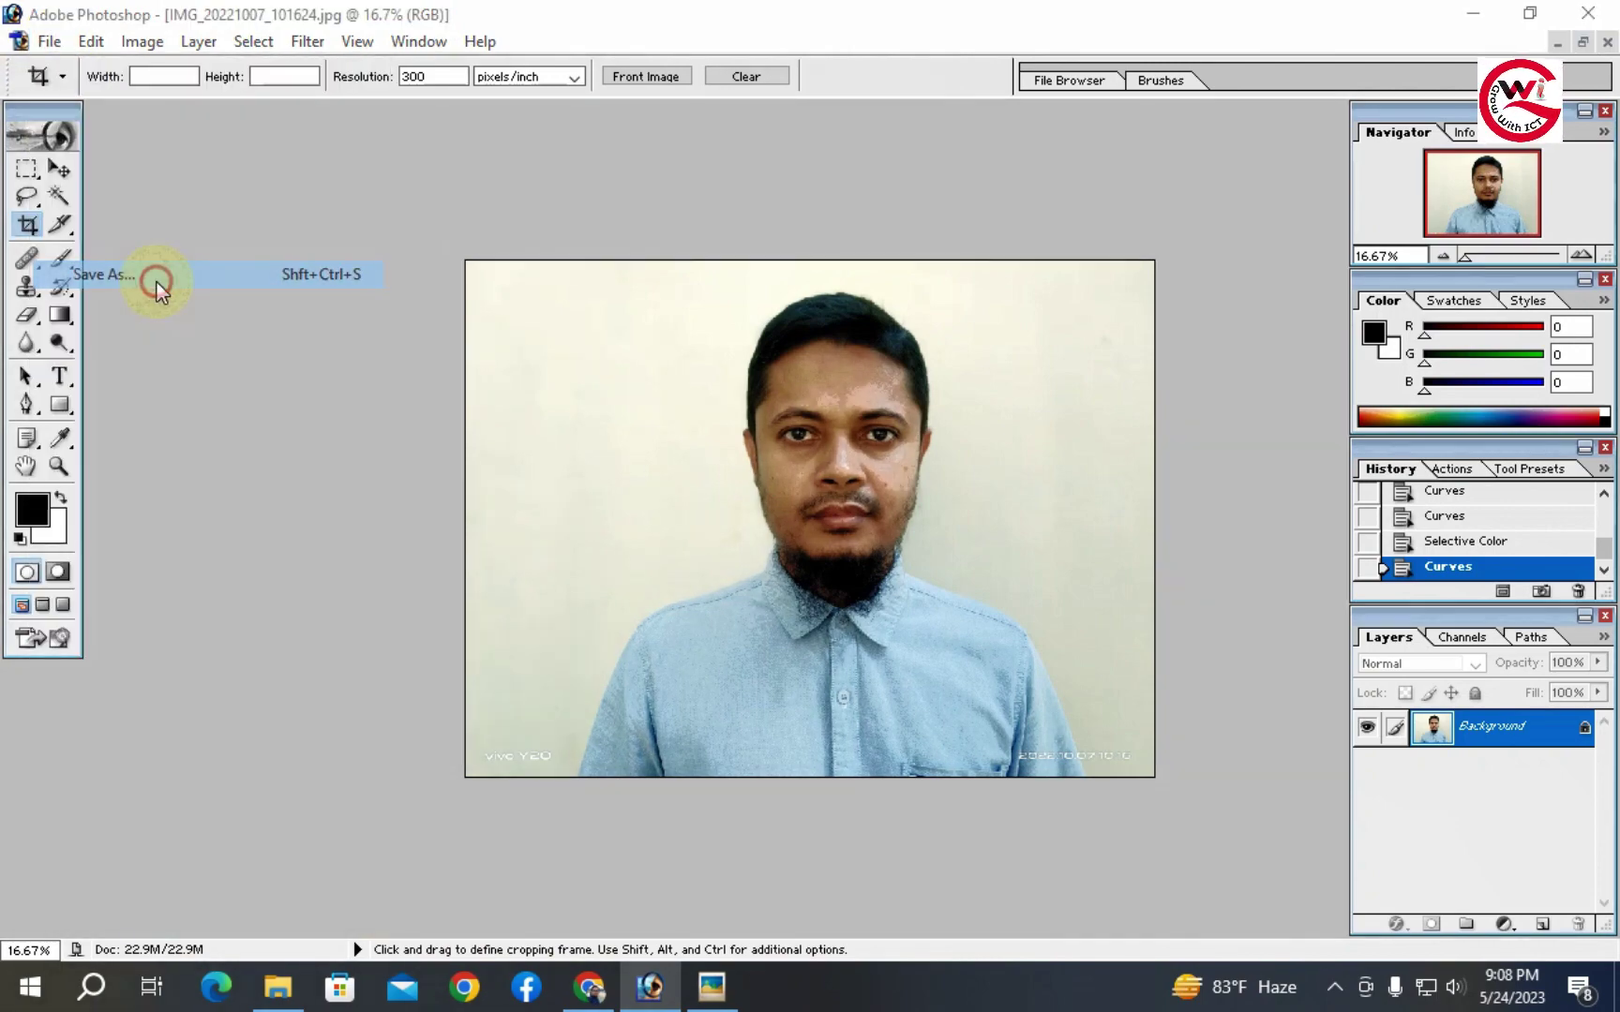
click(540, 204)
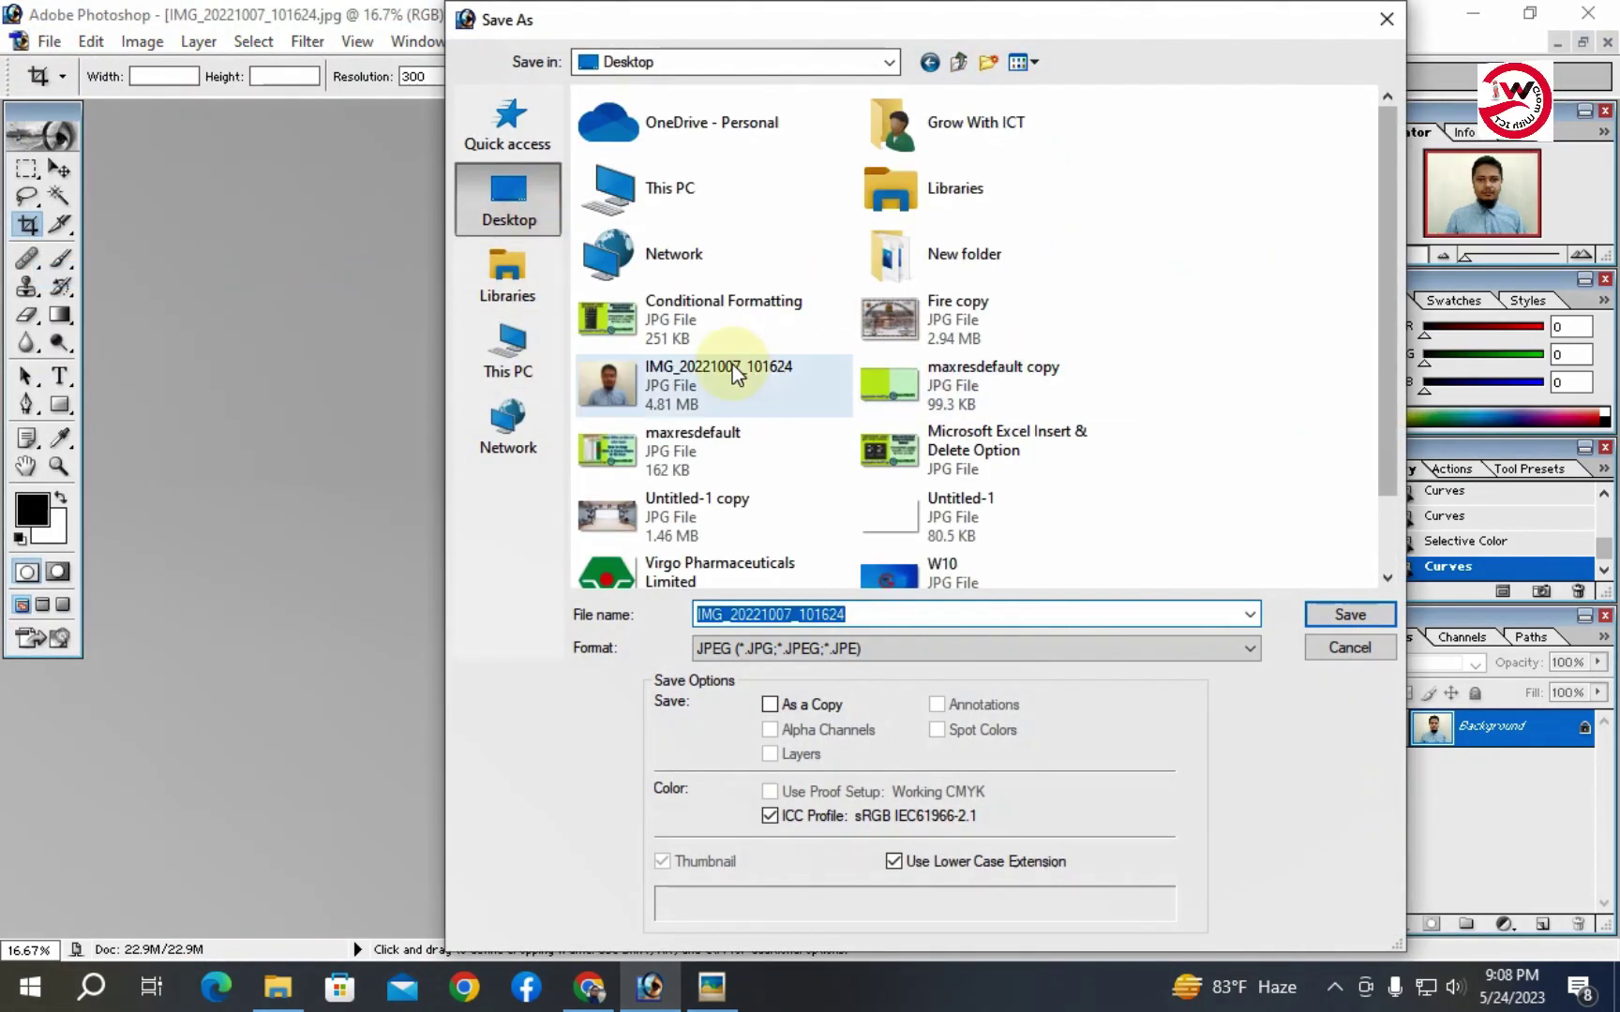
click(956, 616)
text(copy01)
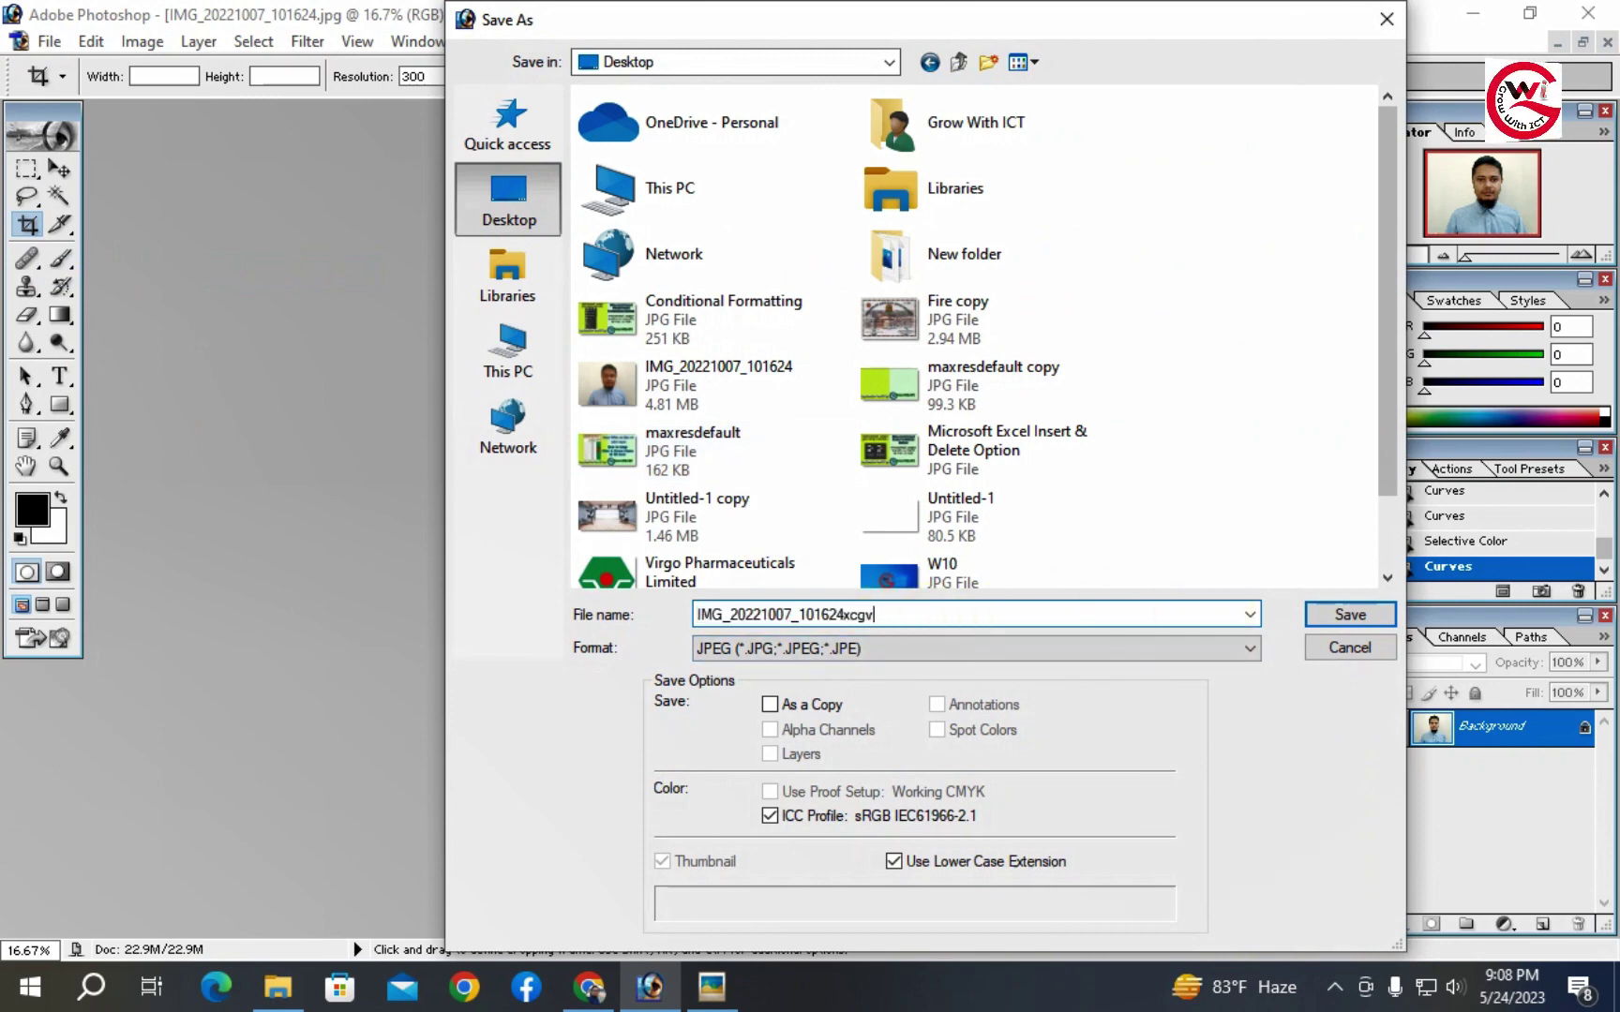
click(1342, 611)
click(969, 460)
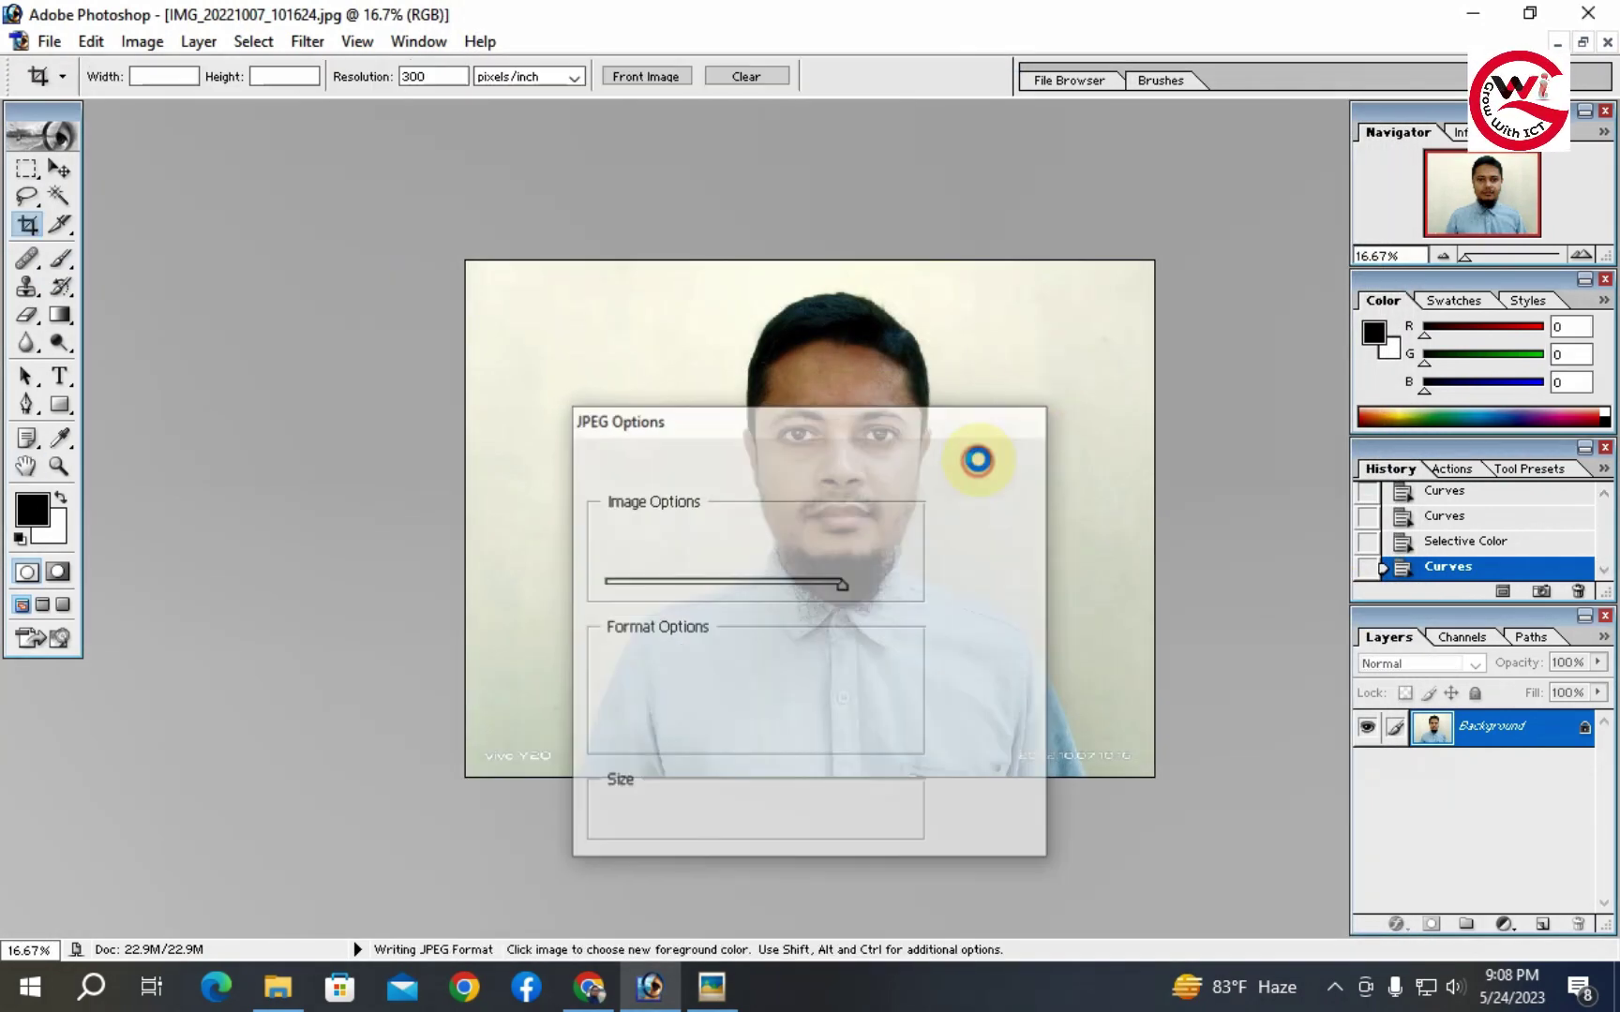
View the saved edited portrait from the desktop in Picasa Photo Viewer and browse back through the other desktop images.
click(1451, 17)
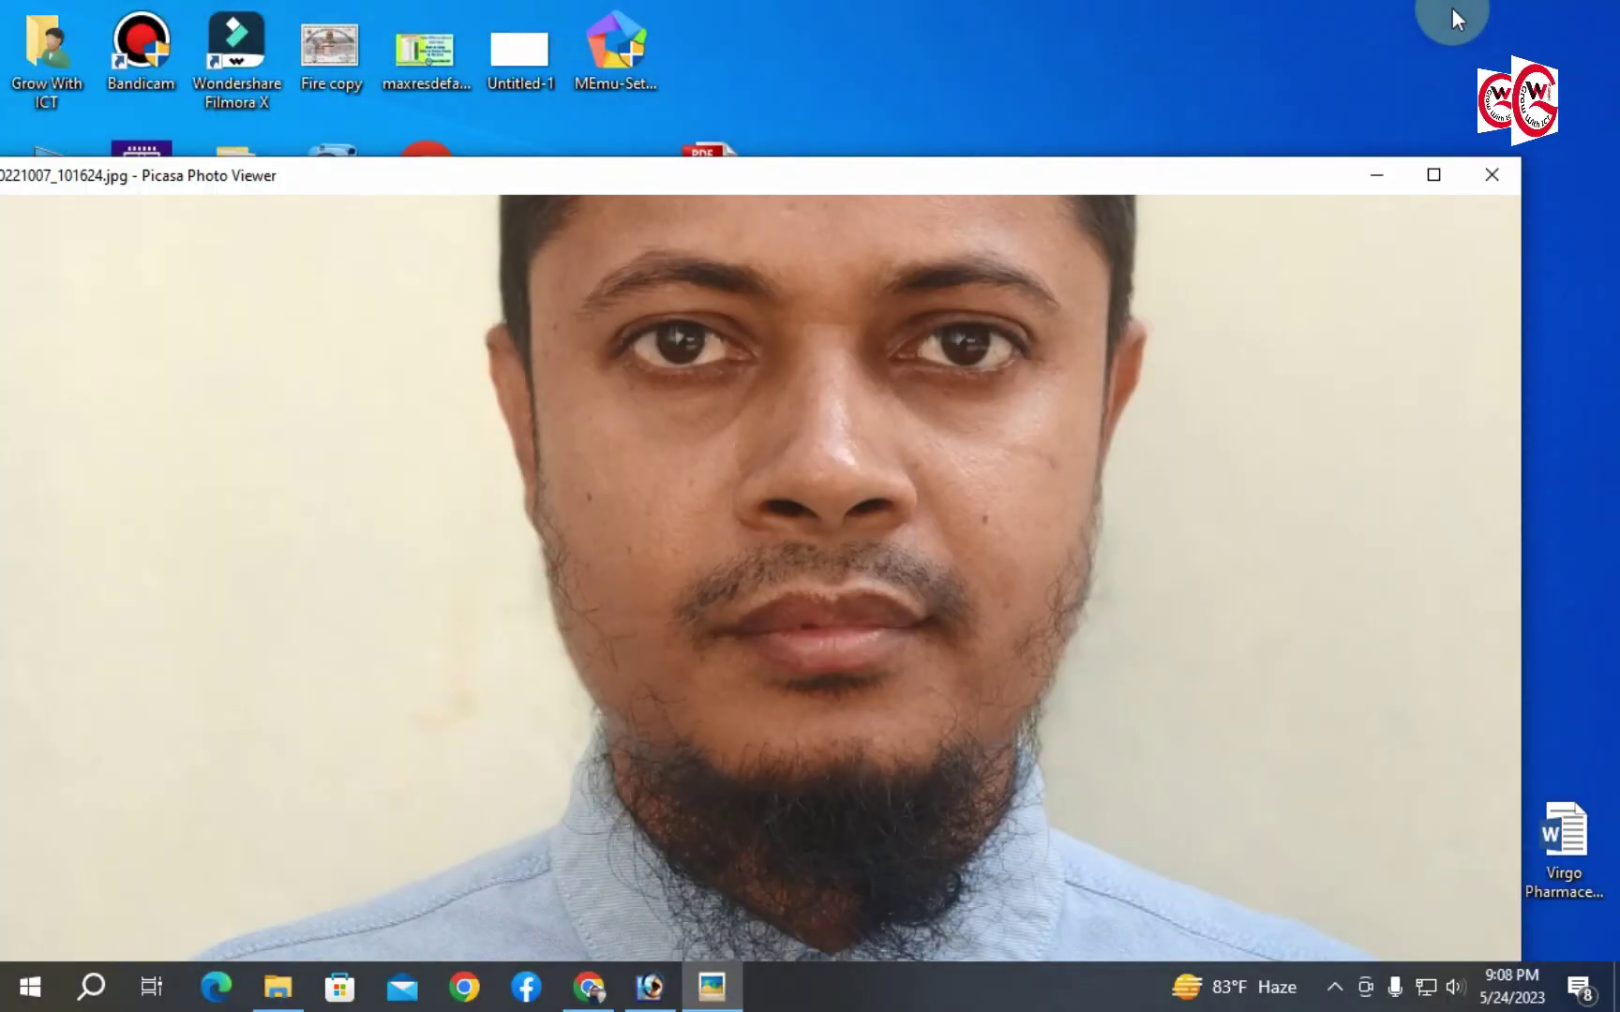
click(1433, 175)
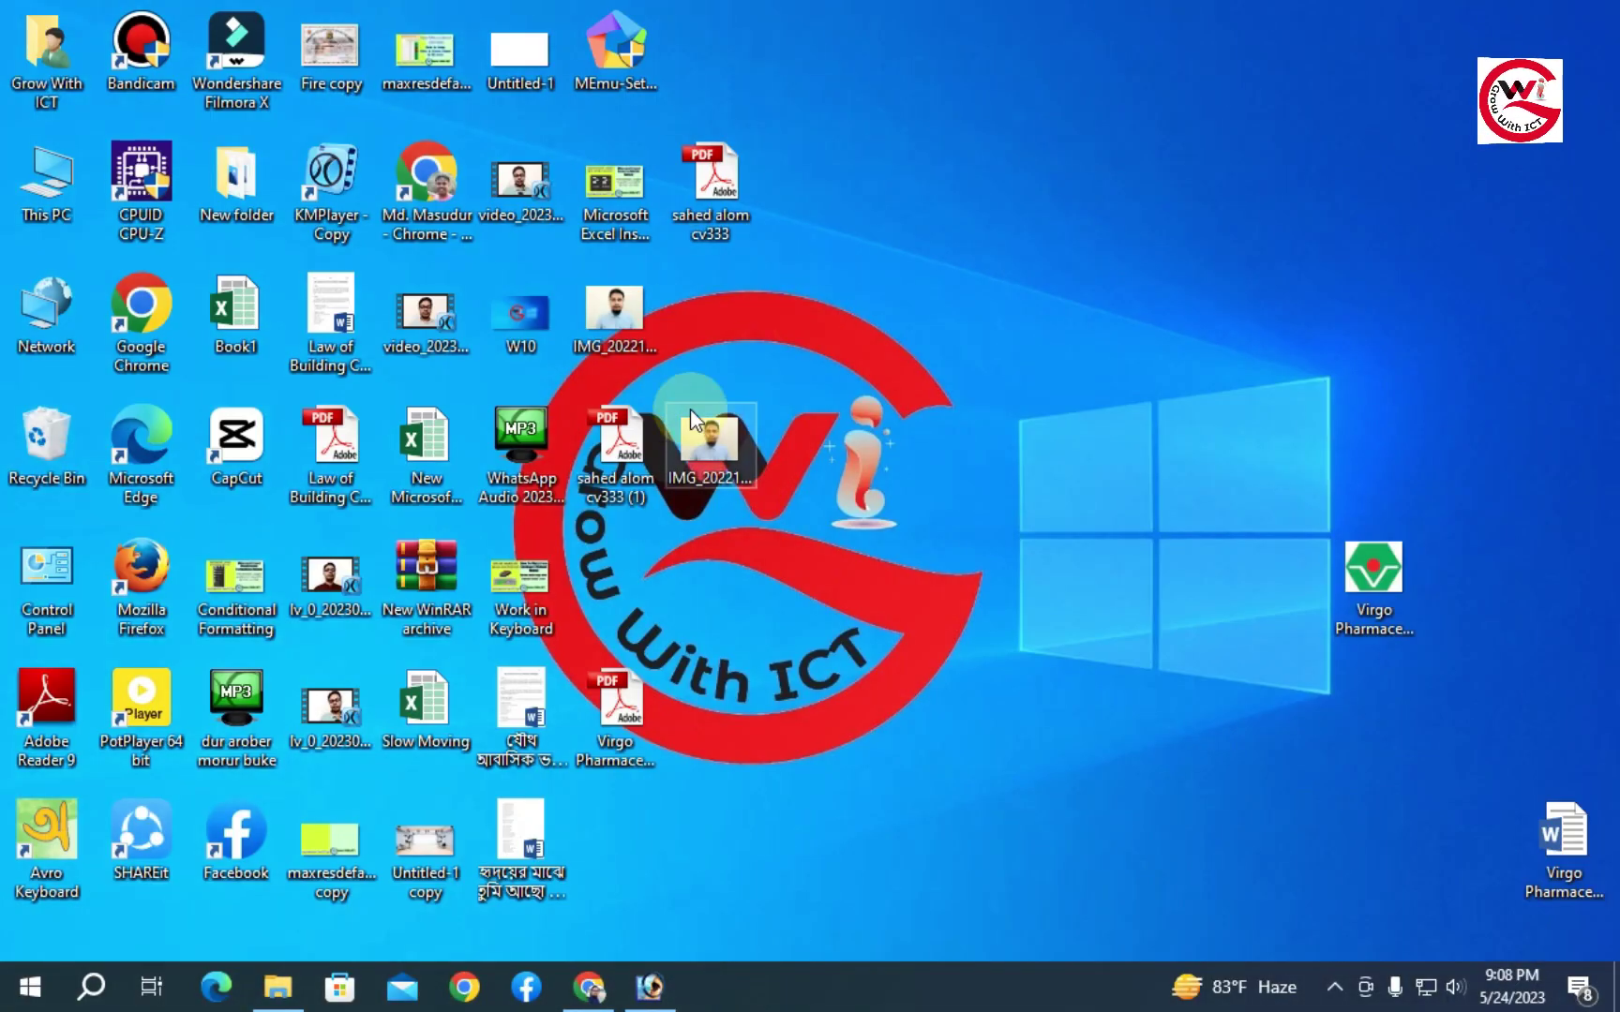
double_click(636, 320)
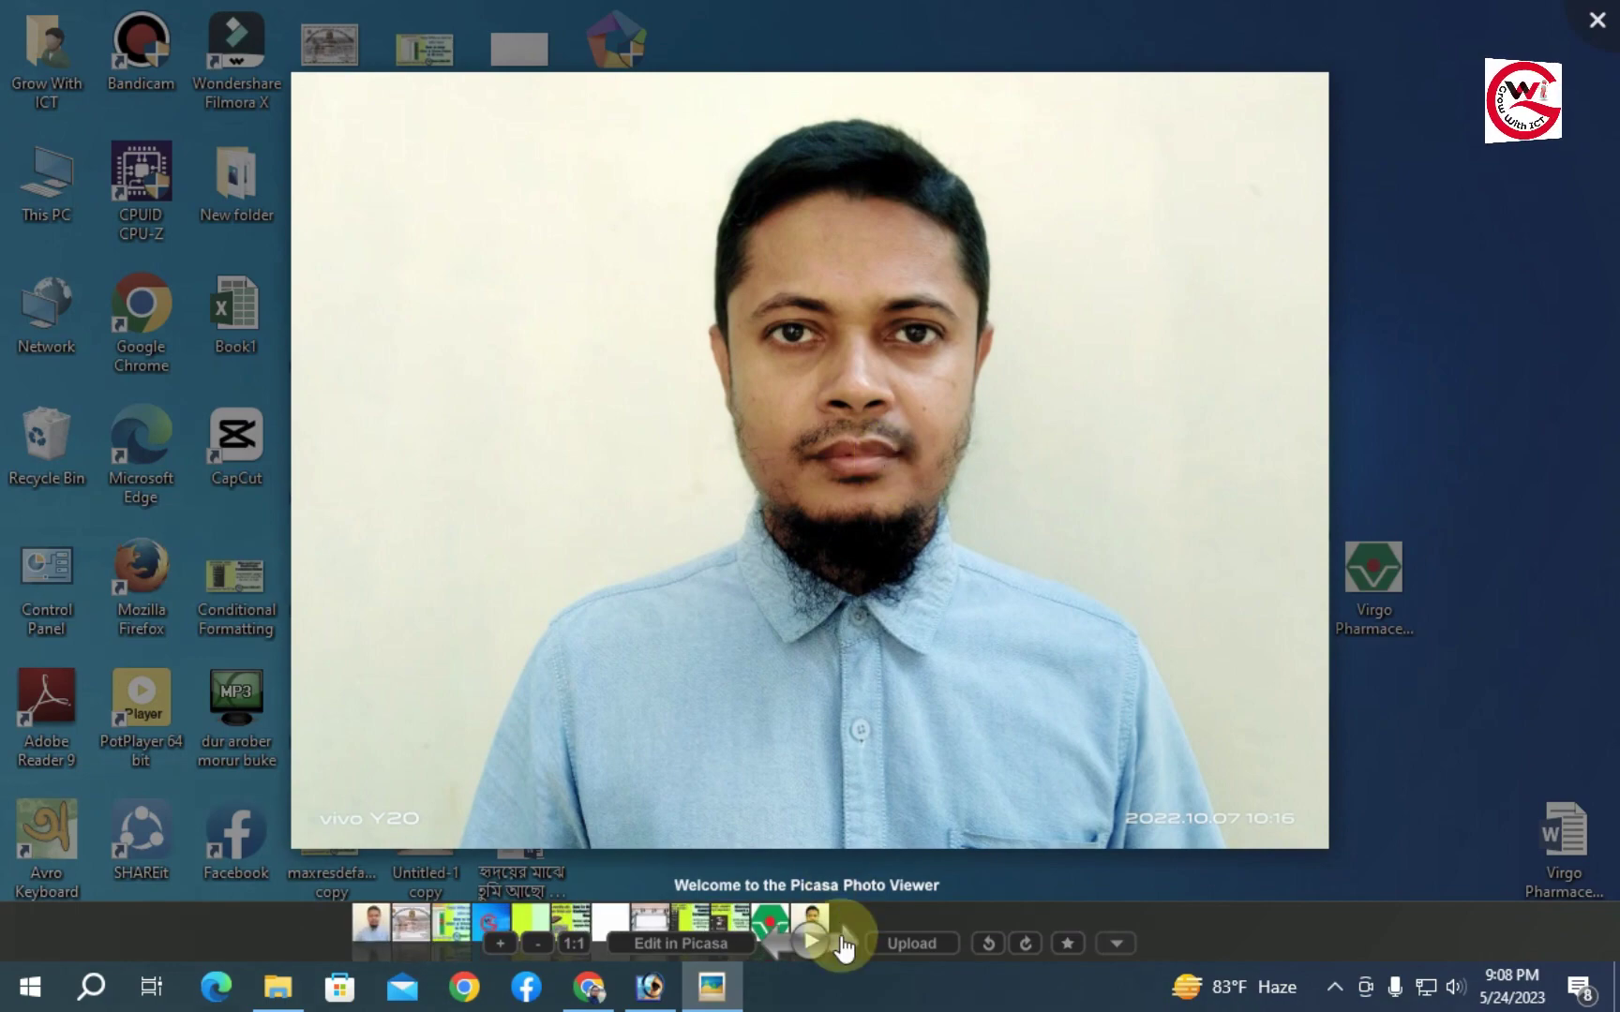
click(772, 942)
click(773, 942)
click(773, 942)
click(772, 942)
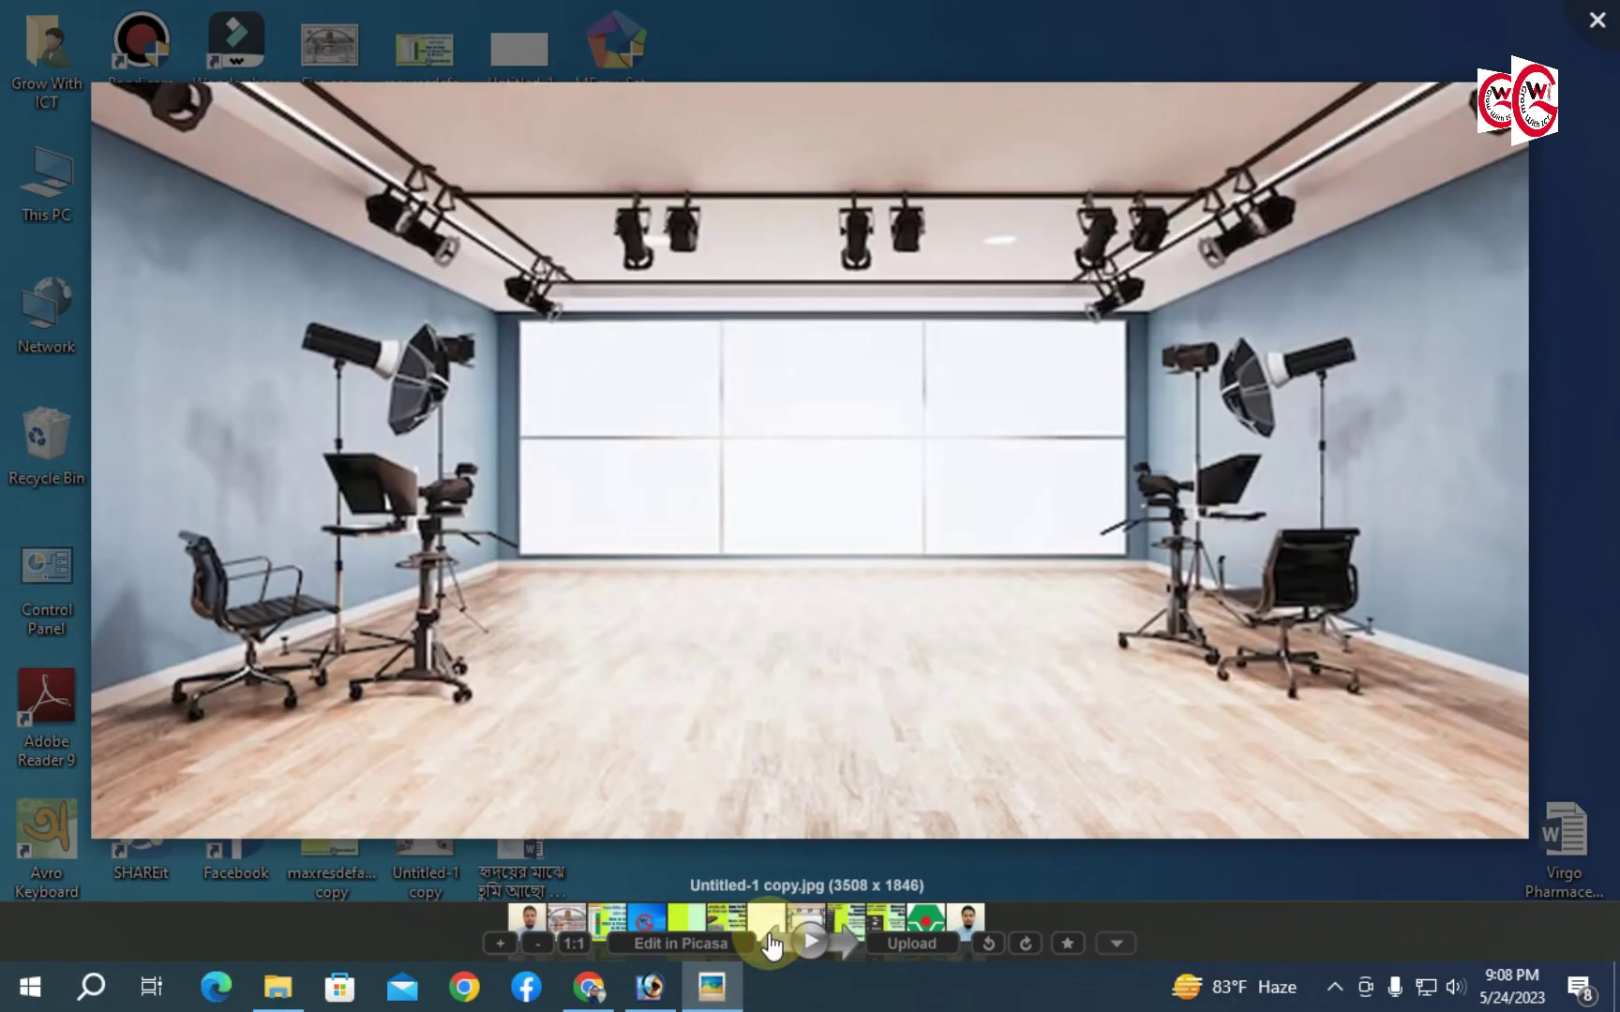
click(773, 942)
click(773, 942)
key(Escape)
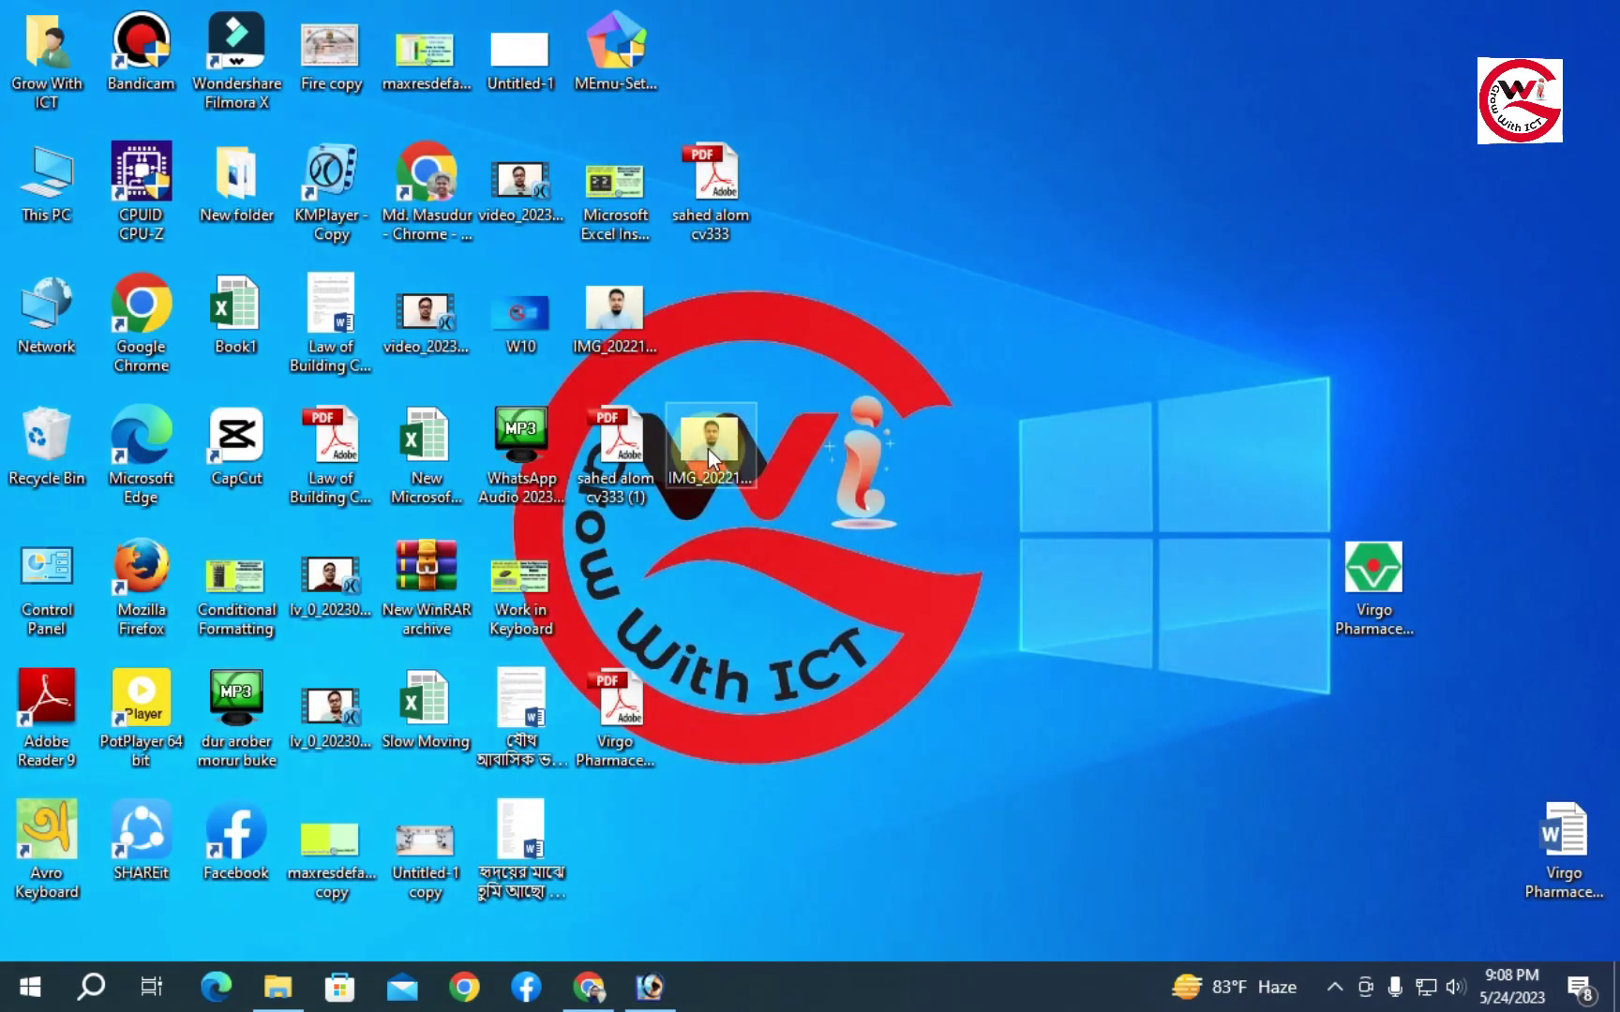
View the original portrait IMG_20221007_101624.jpg from the desktop in Picasa Photo Viewer, examining the face up close and in full.
double_click(707, 448)
scroll(860, 398, up, 3)
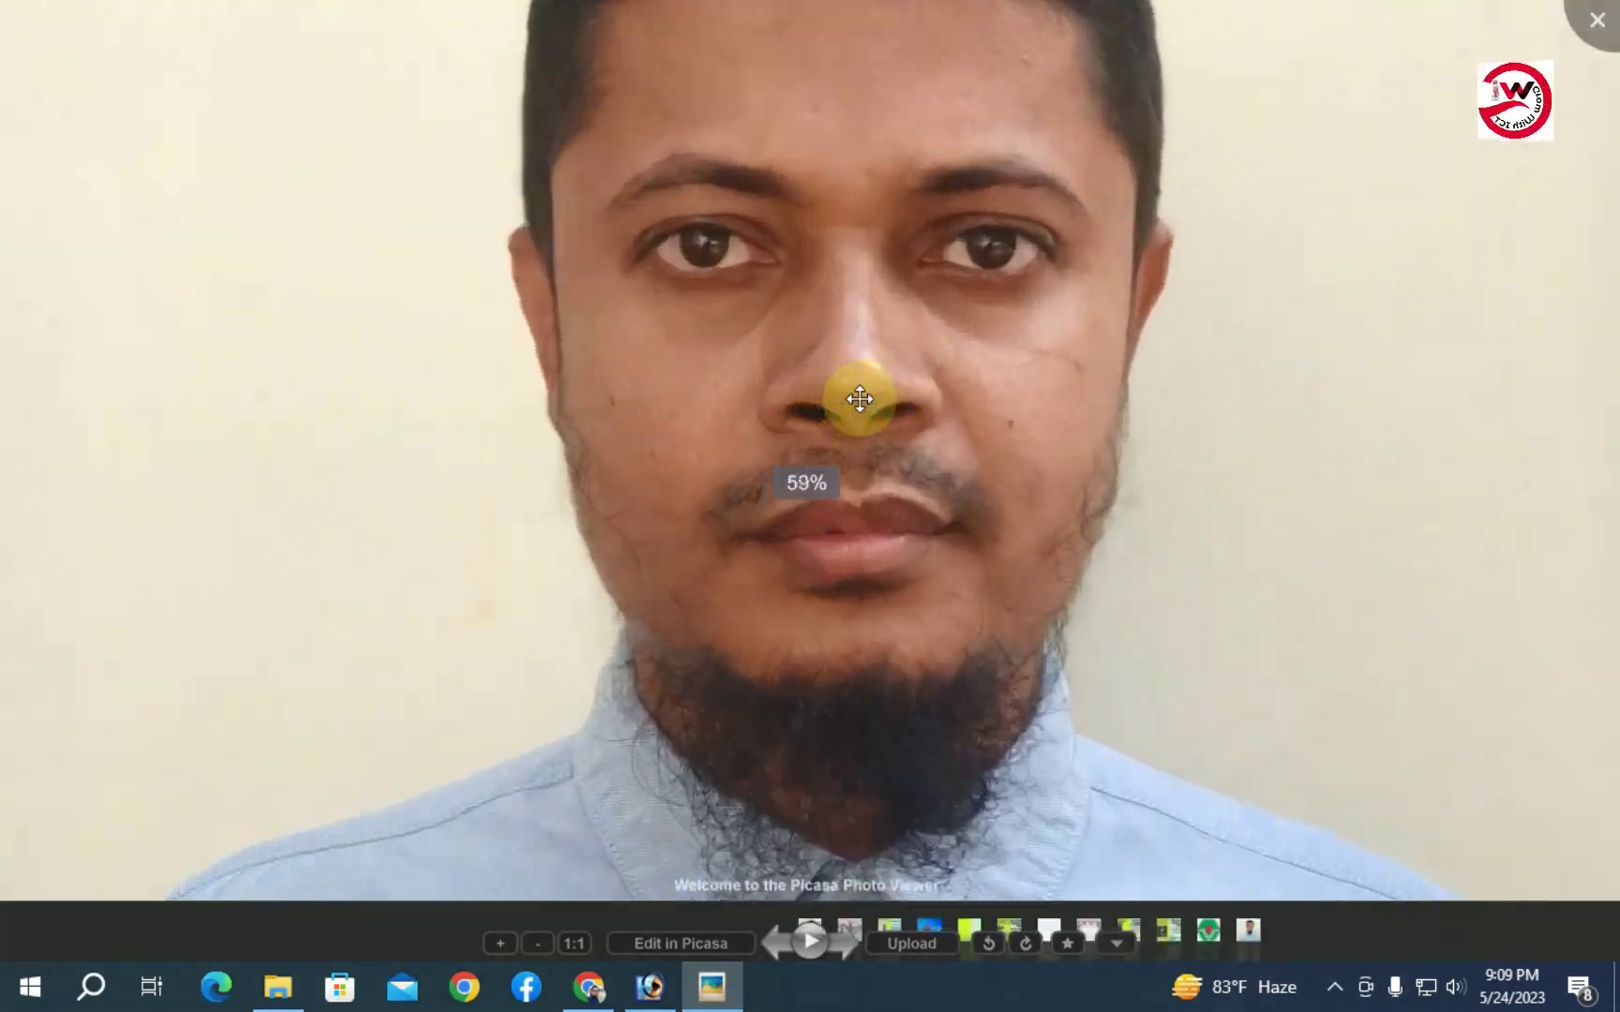
scroll(860, 398, down, 1)
scroll(860, 398, down, 3)
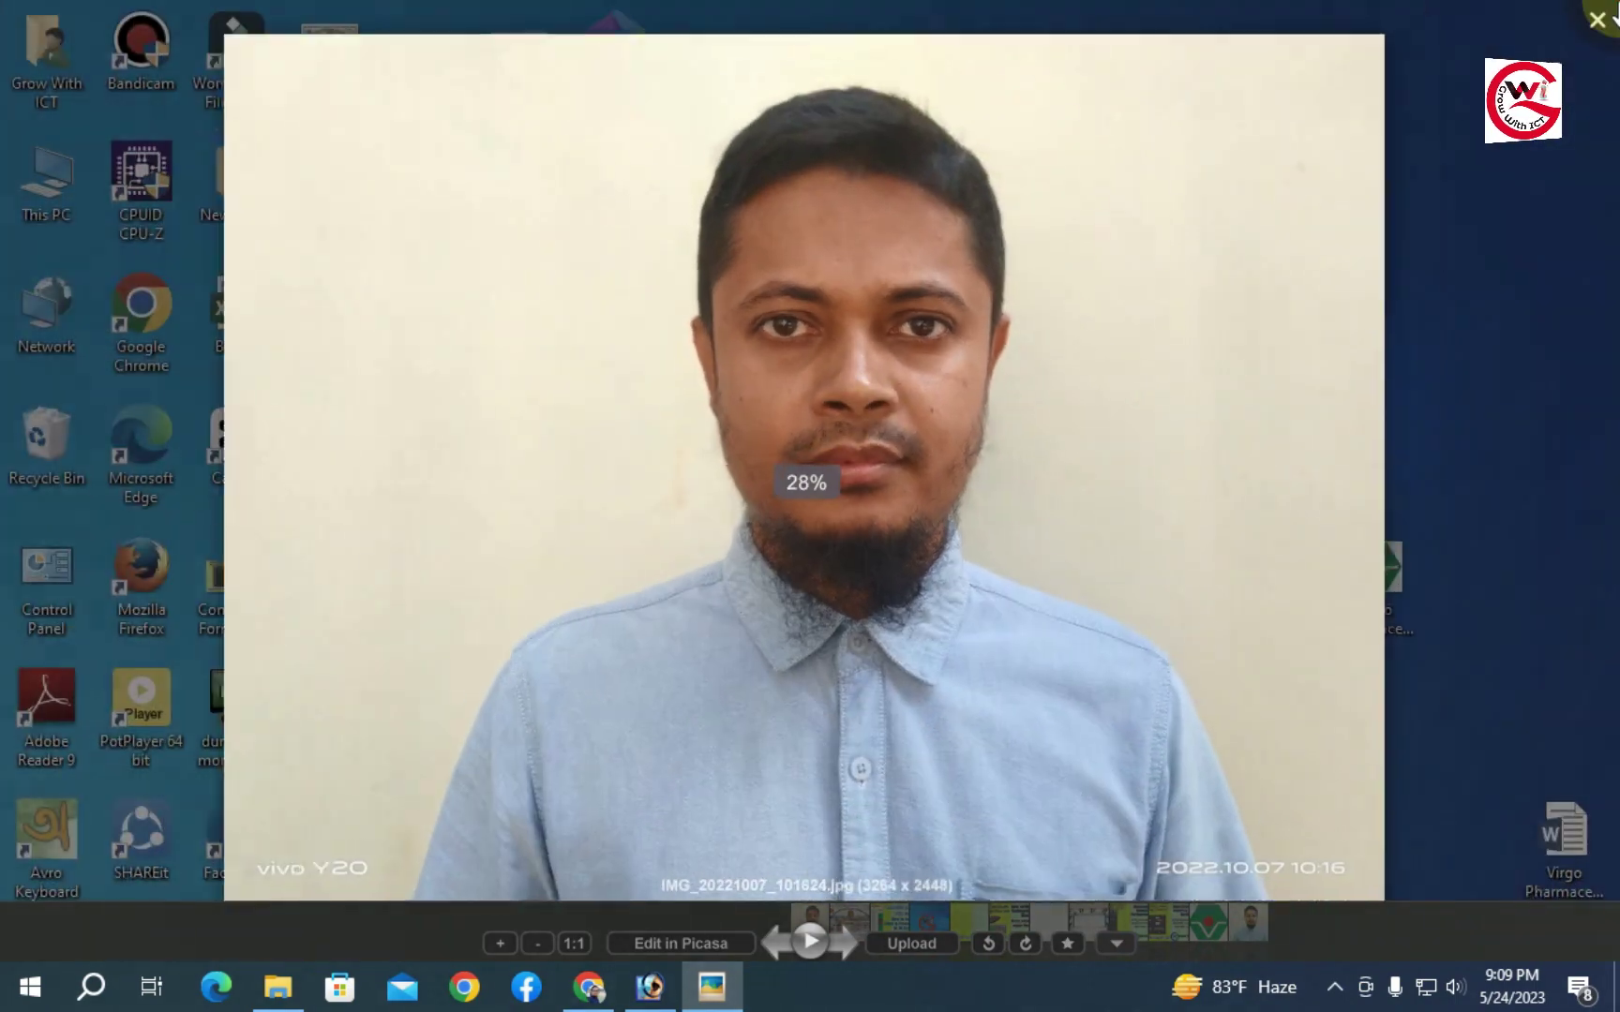
click(1599, 16)
View the edited portrait from the desktop and examine its facial skin tone up close for comparison with the original.
double_click(620, 316)
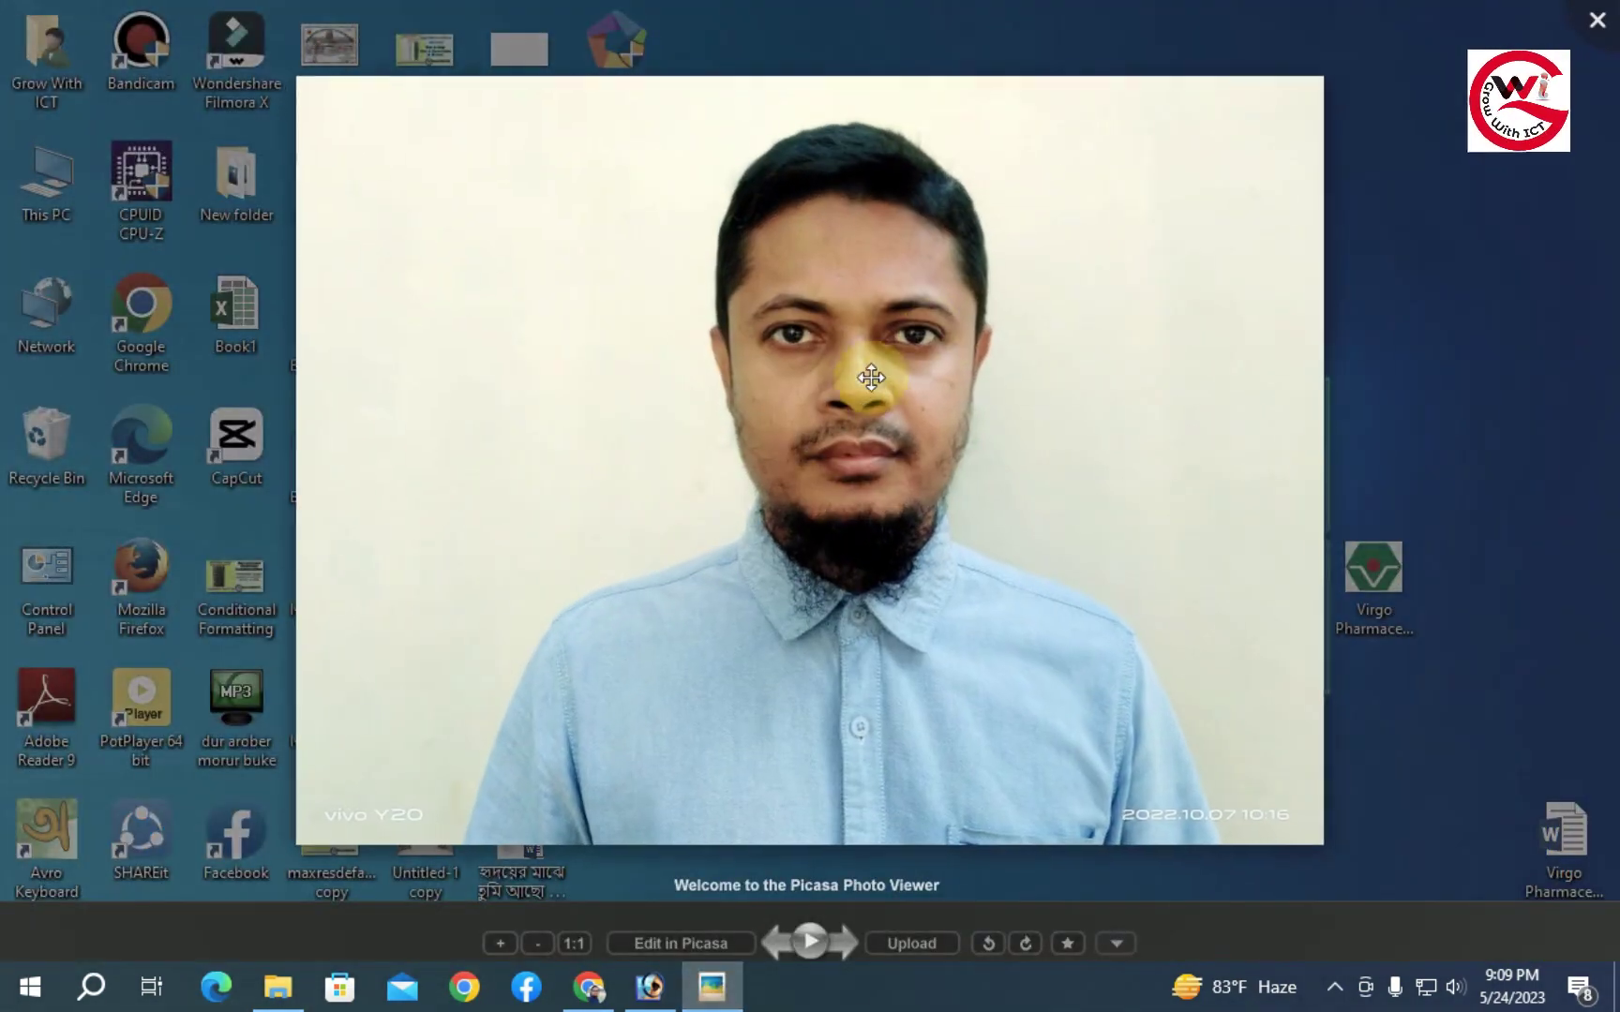
scroll(857, 375, up, 3)
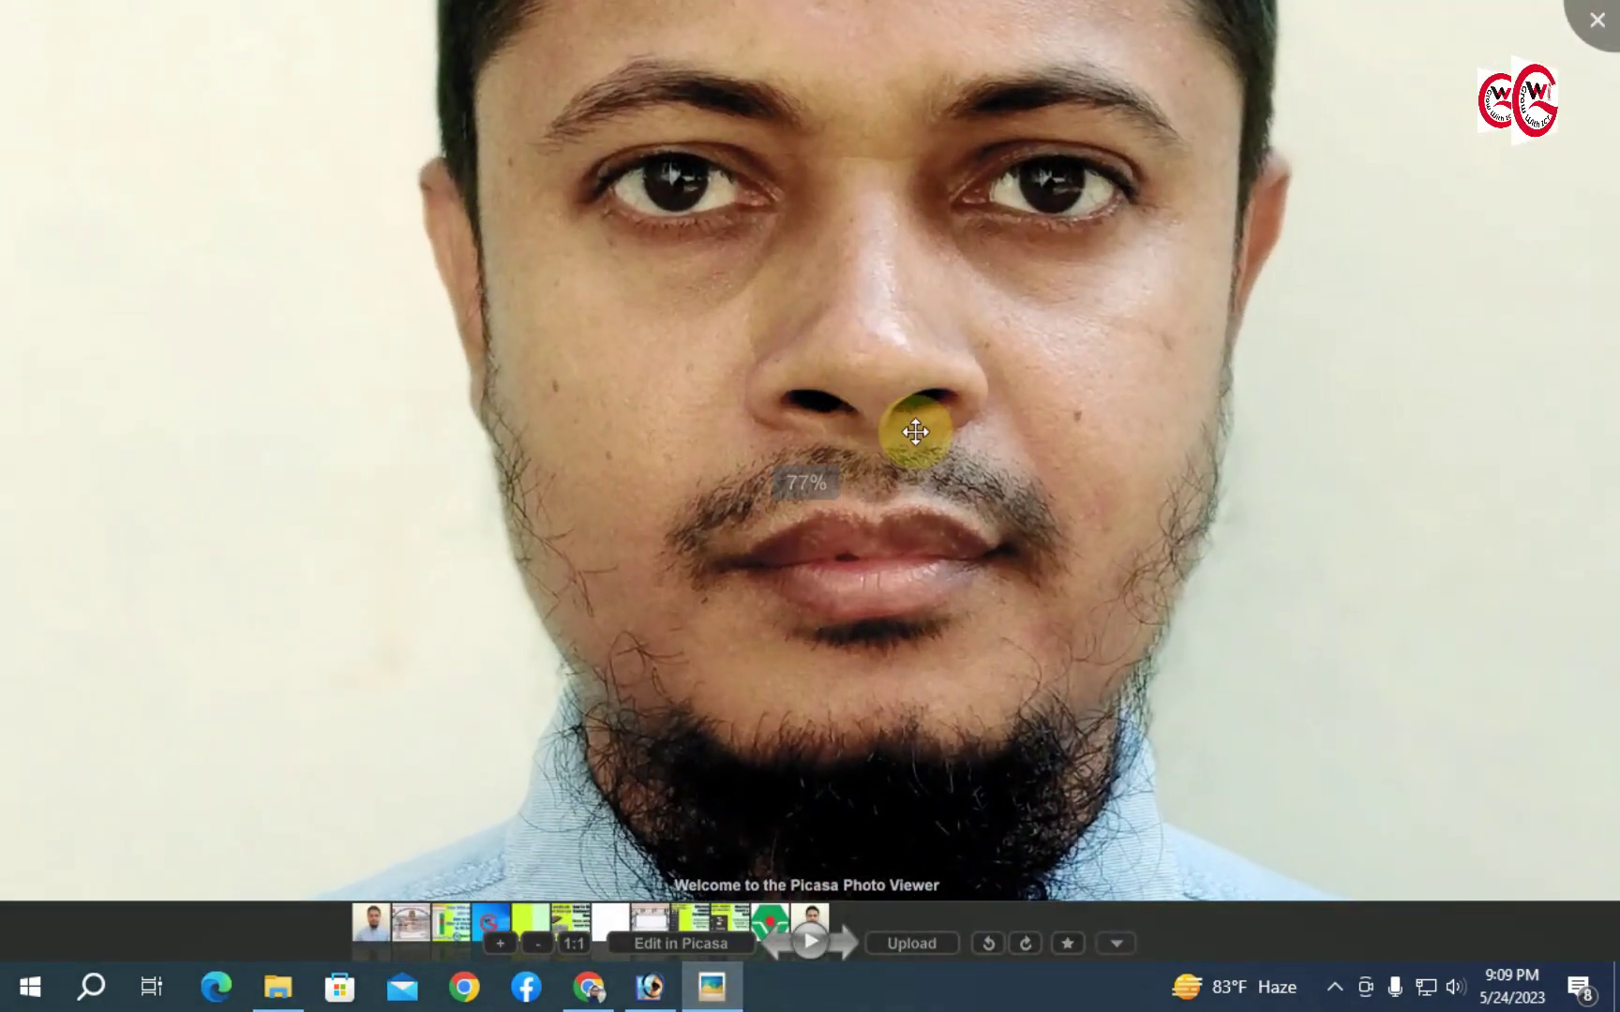
scroll(915, 431, down, 3)
key(Escape)
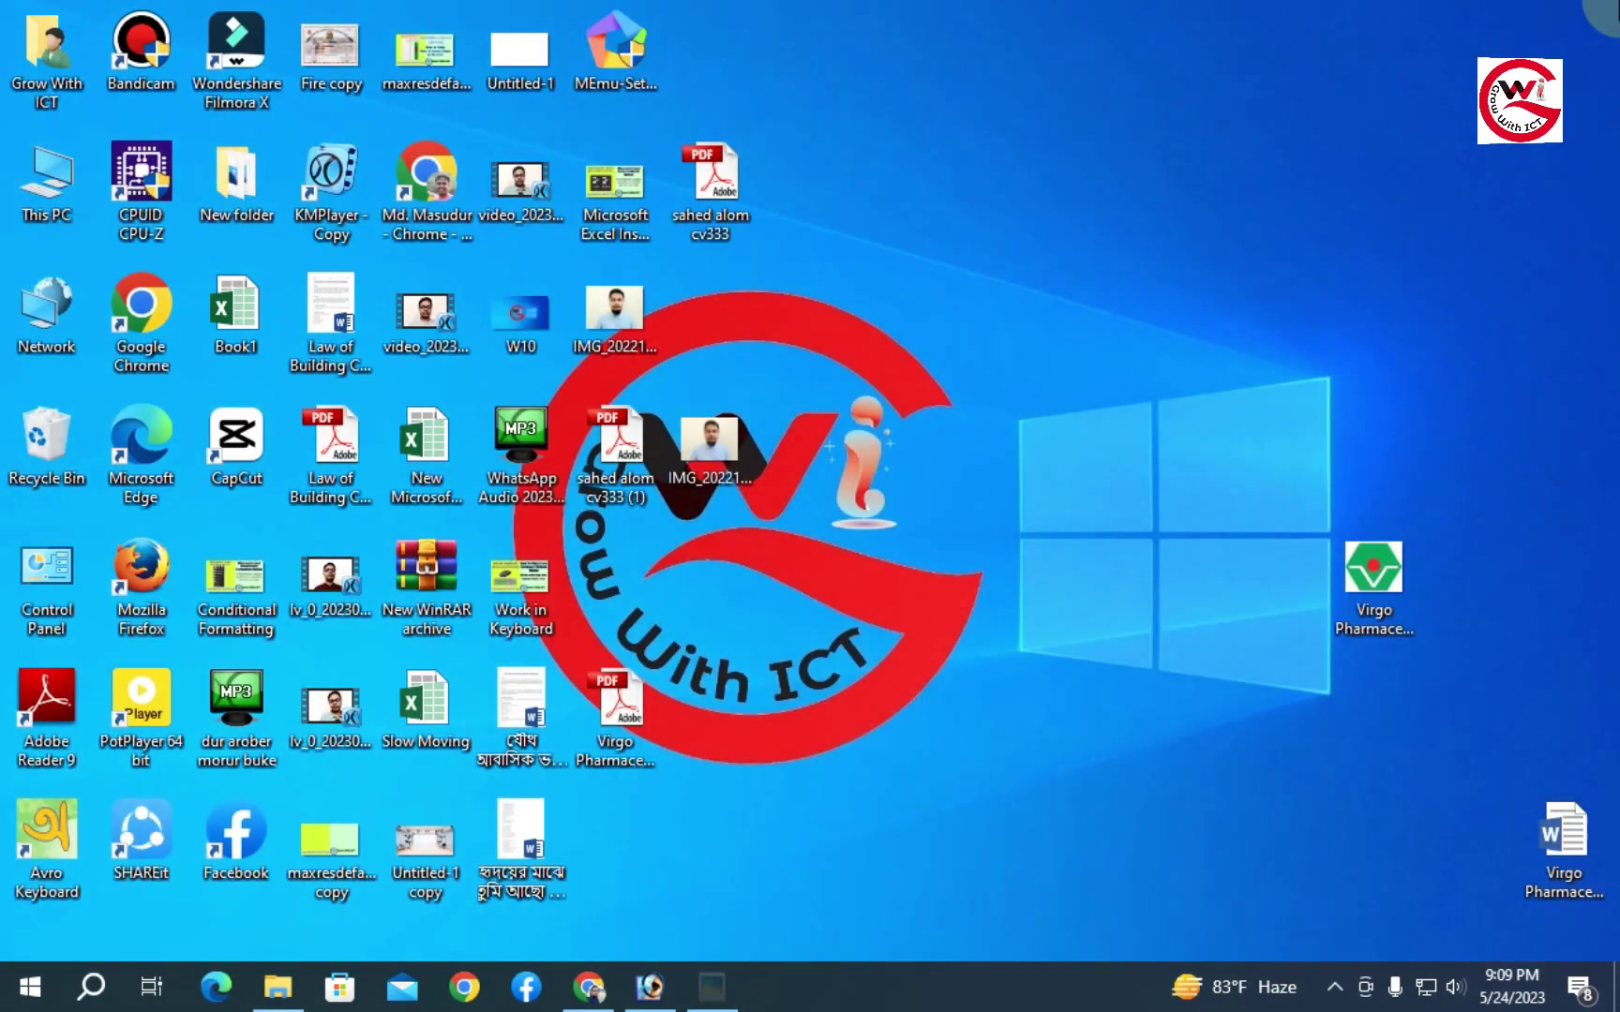
Compare the two portraits again, inspecting the original up close and then the edited version, and close the viewer.
double_click(714, 431)
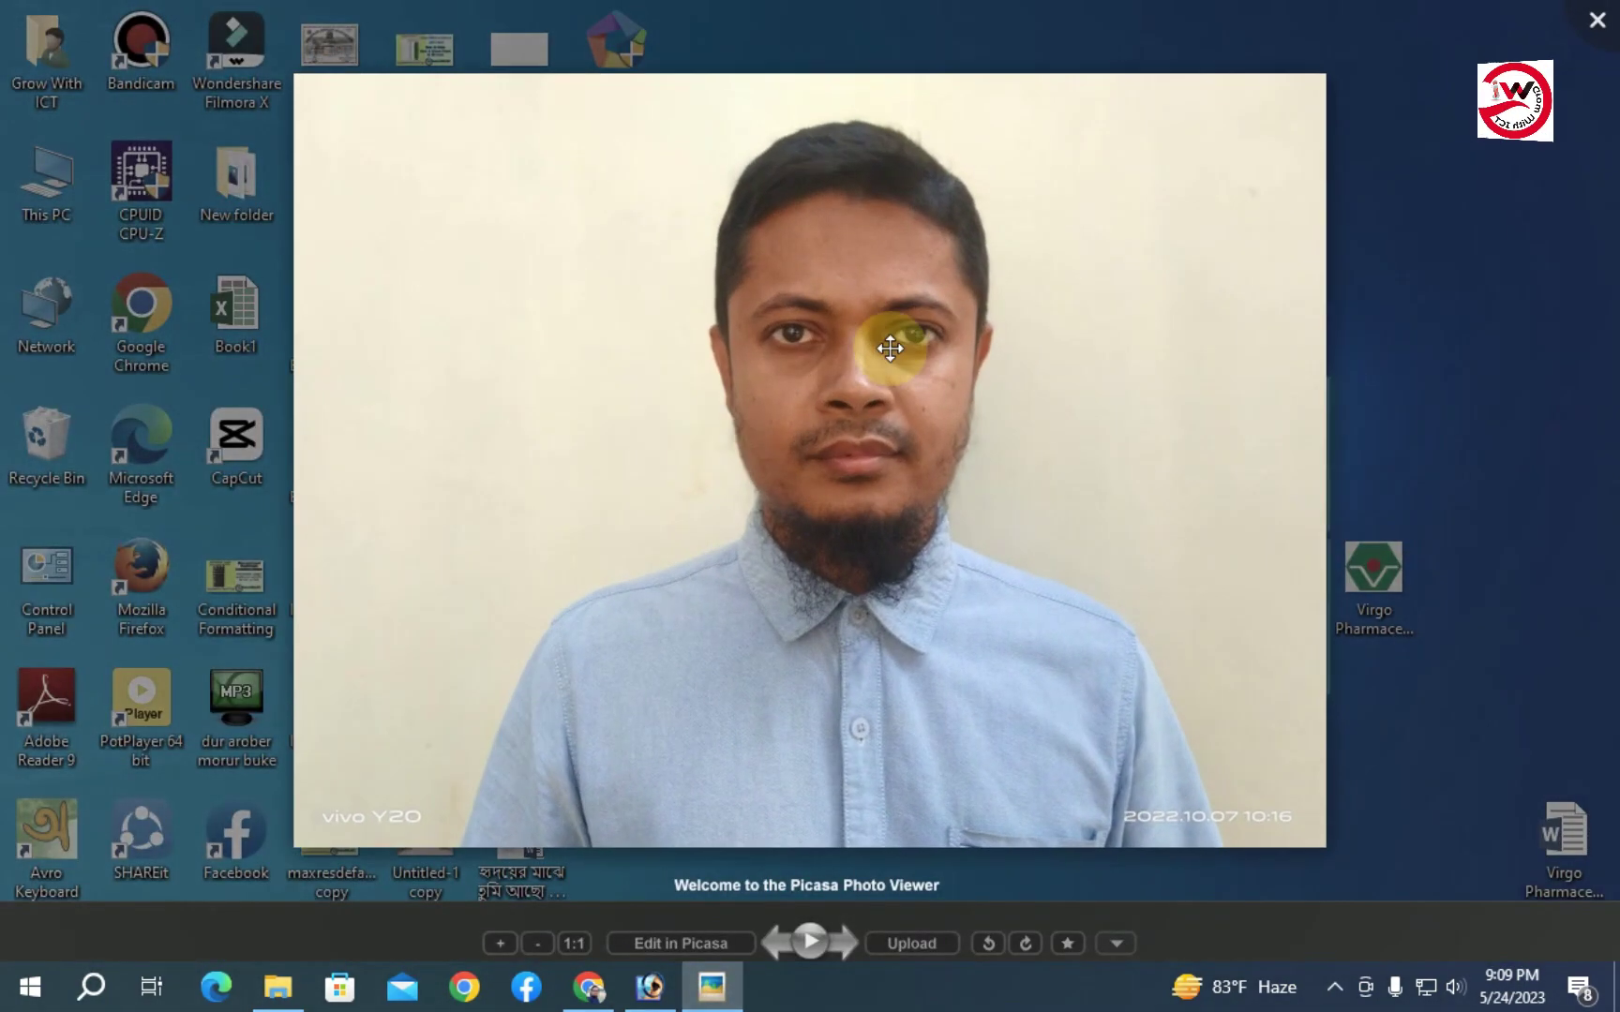
scroll(806, 279, up, 3)
scroll(806, 340, down, 3)
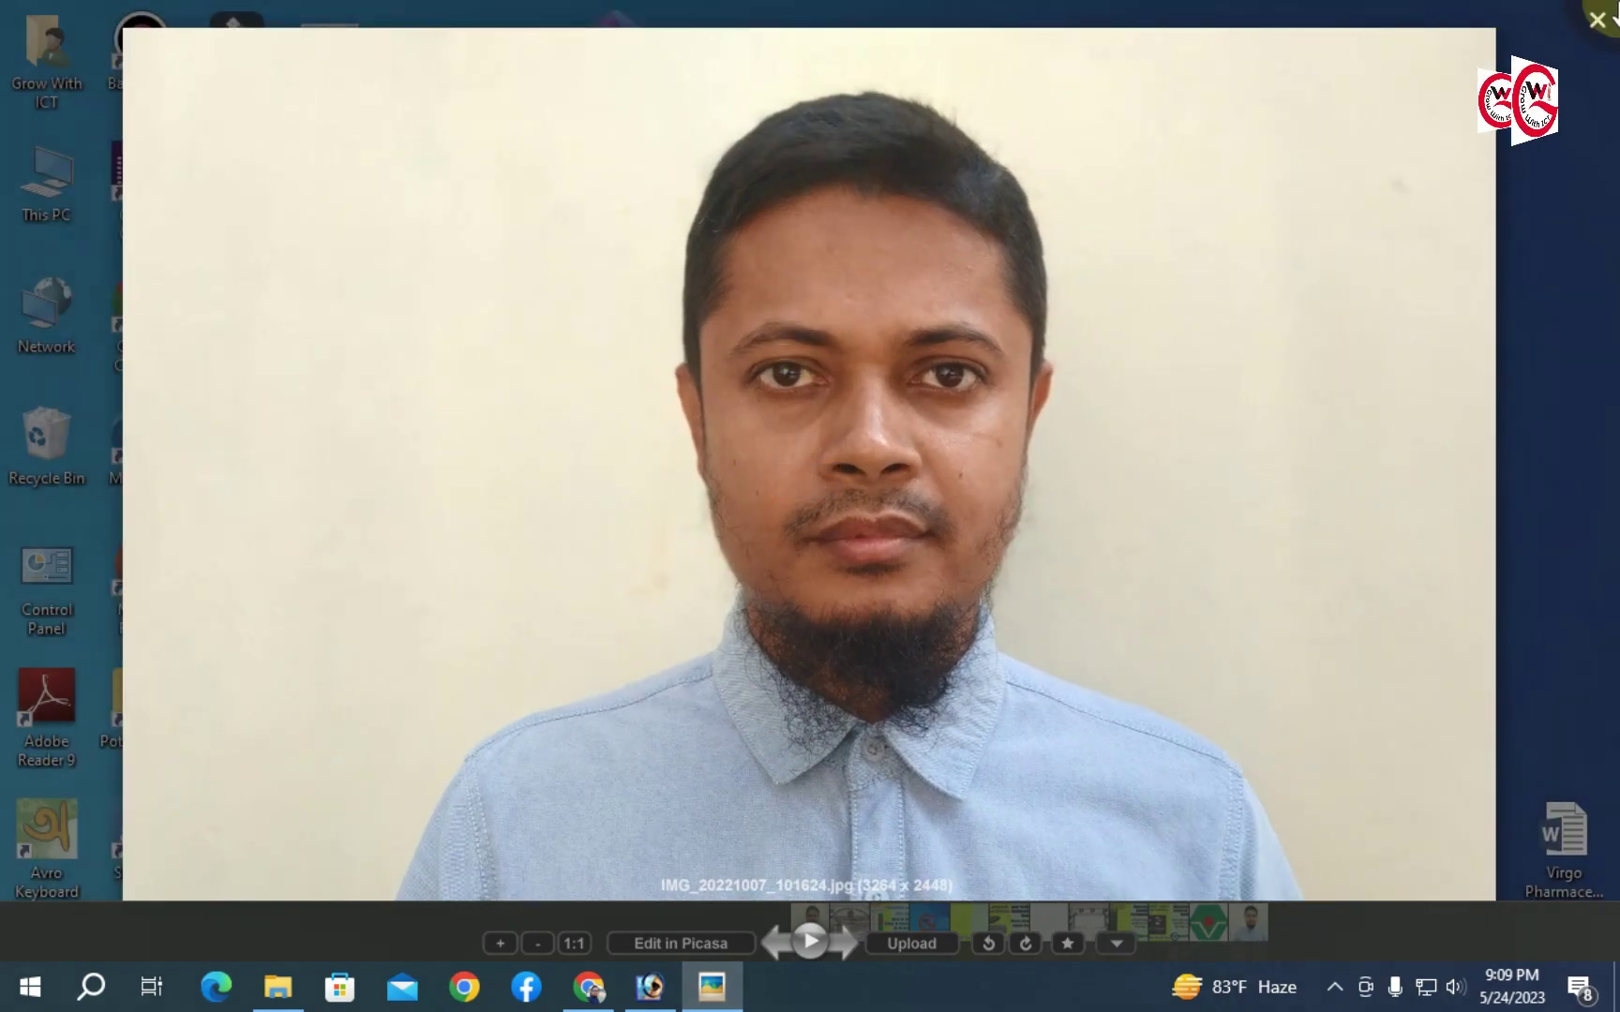
key(Escape)
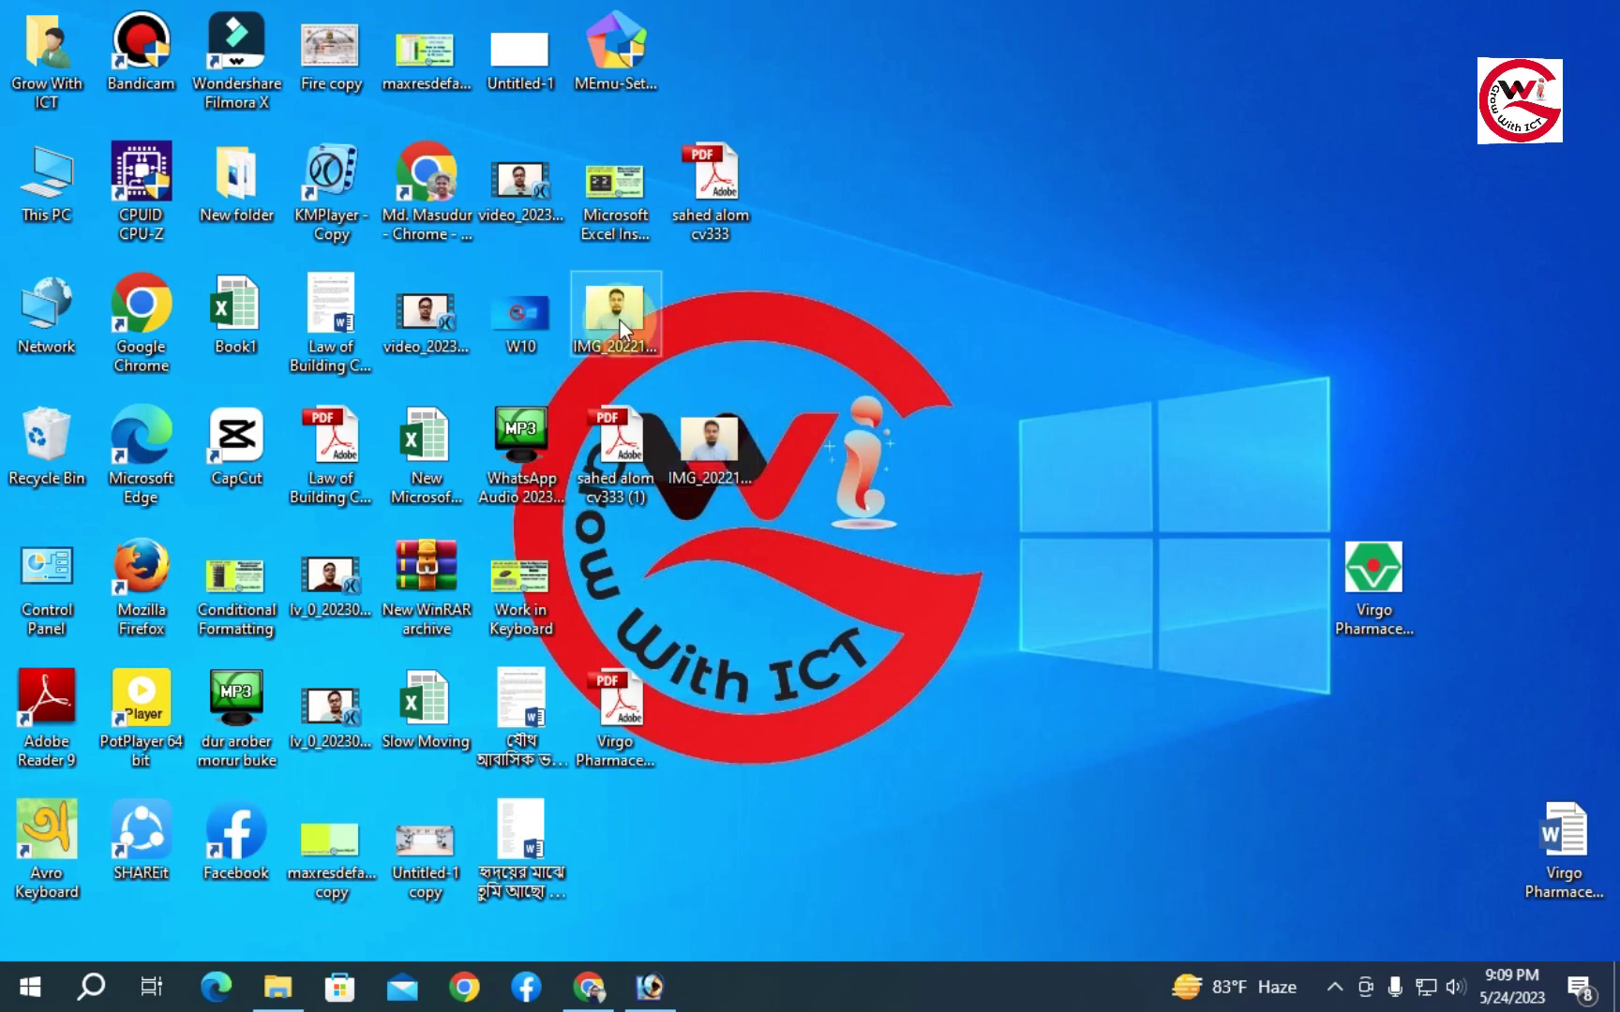
double_click(620, 320)
click(1601, 15)
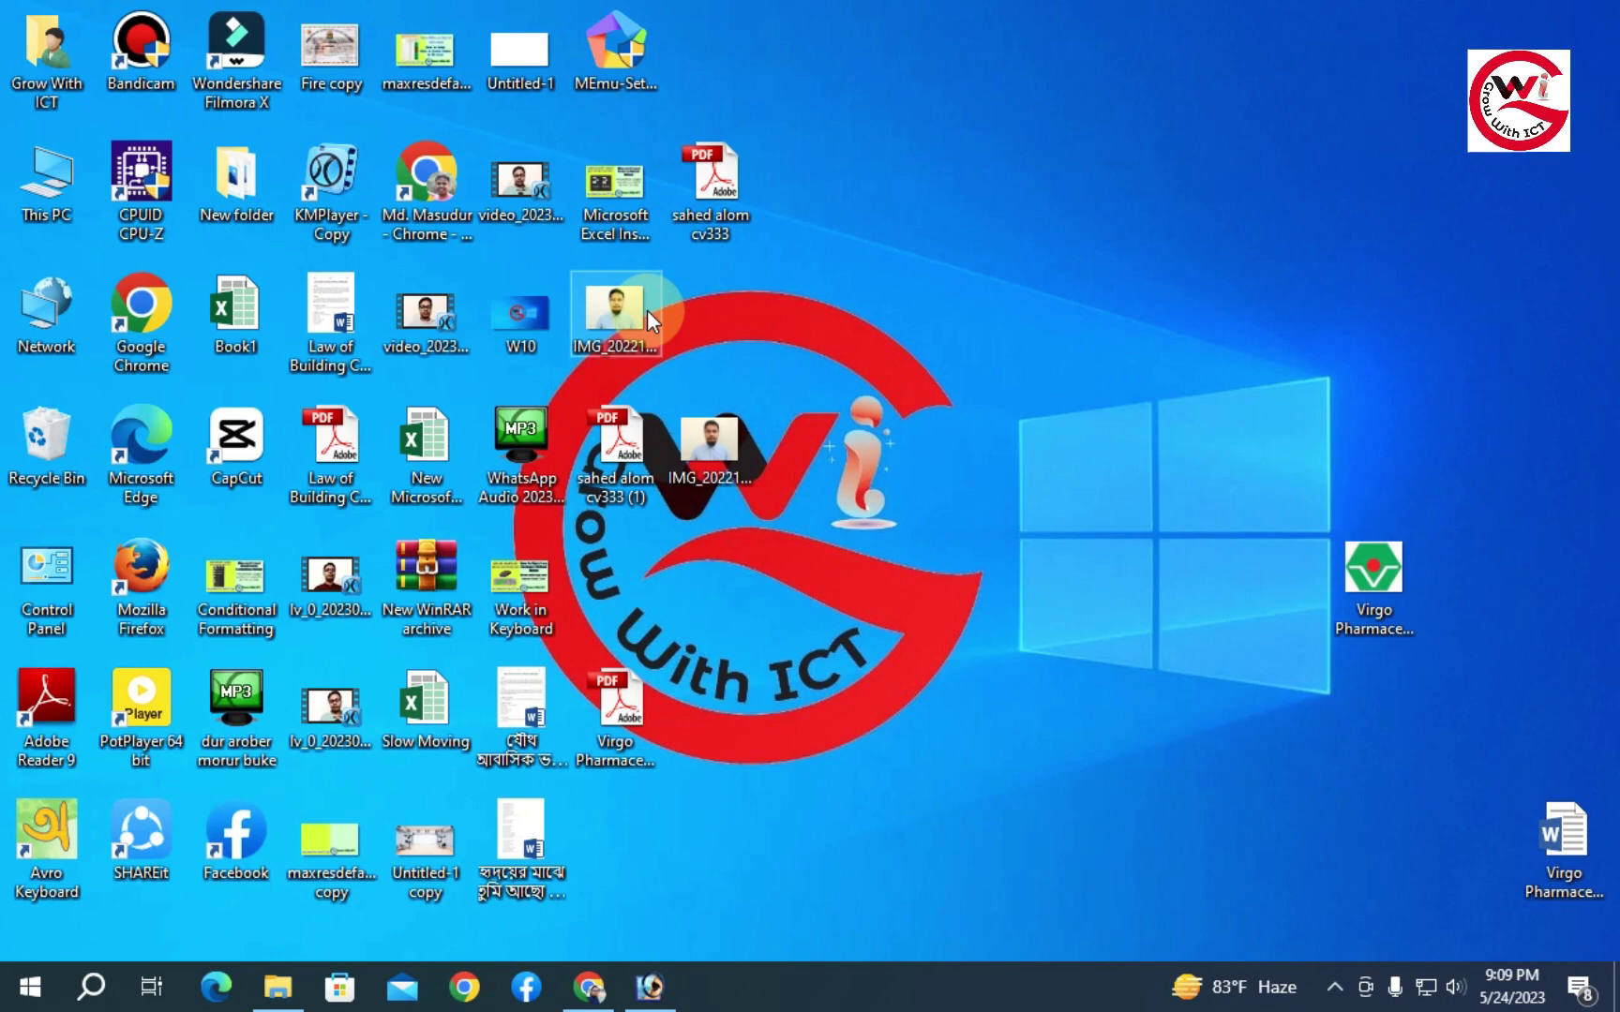
Switch to Photoshop and apply Levels to the edited portrait's RGB channel with input levels 5, 1.00 and 234, keeping output levels at 0 and 255.
click(667, 984)
ctrl+click(882, 557)
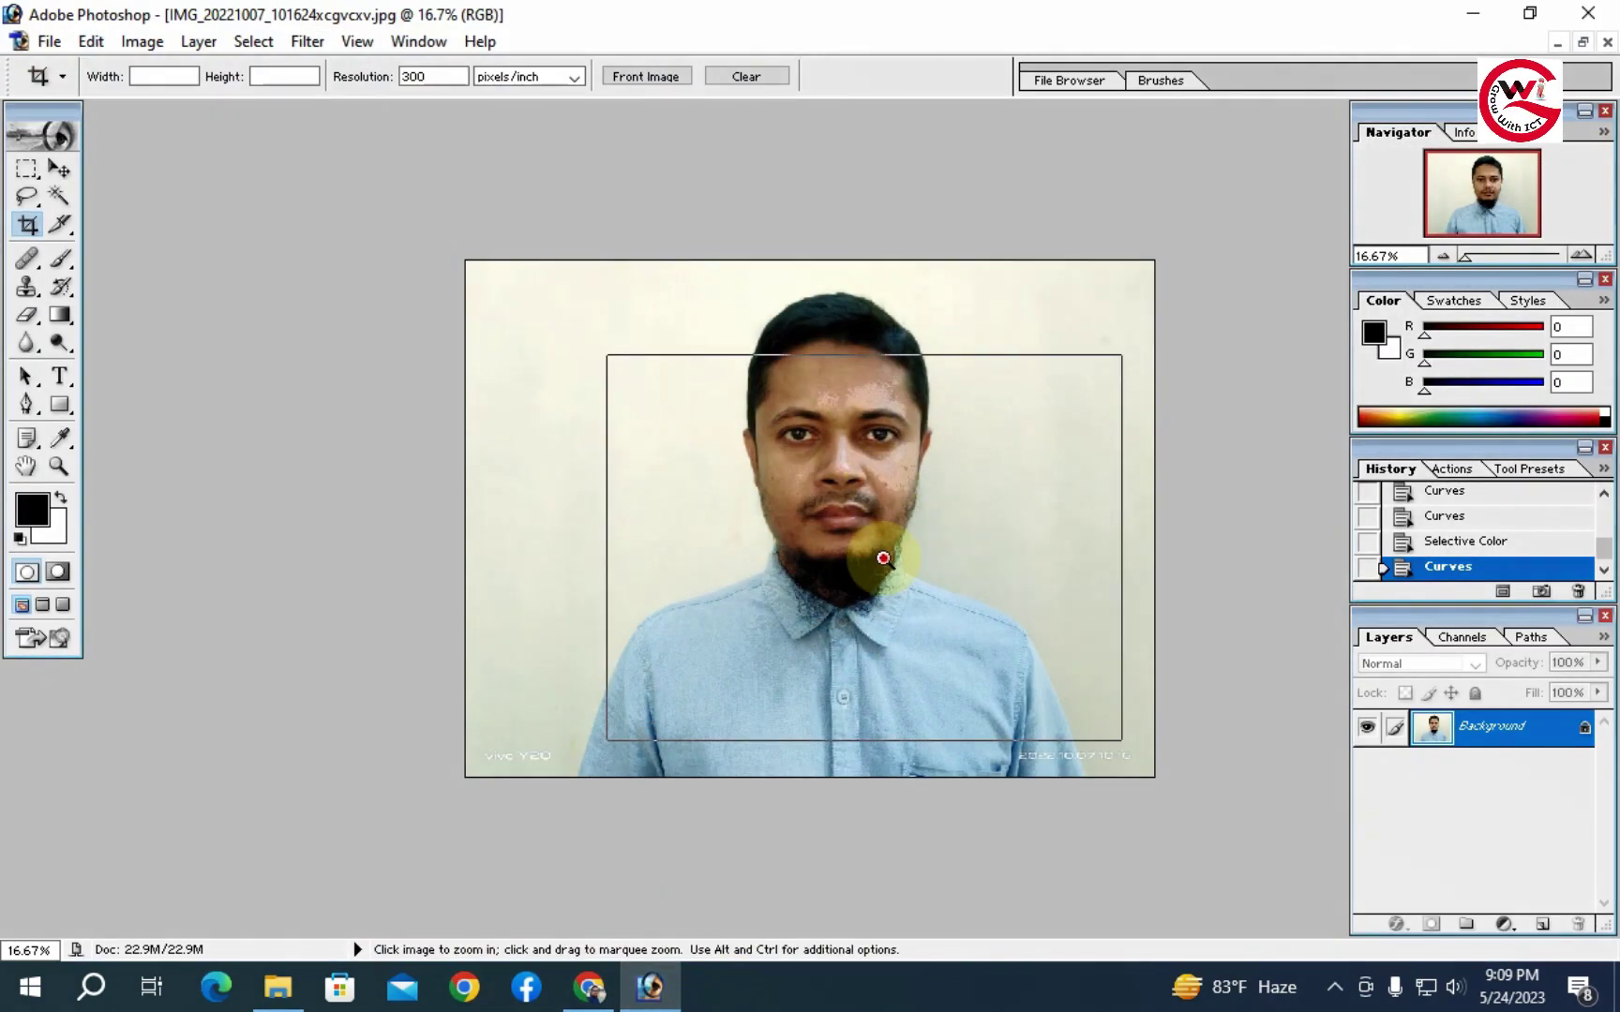
ctrl+click(882, 558)
drag(882, 559, 874, 614)
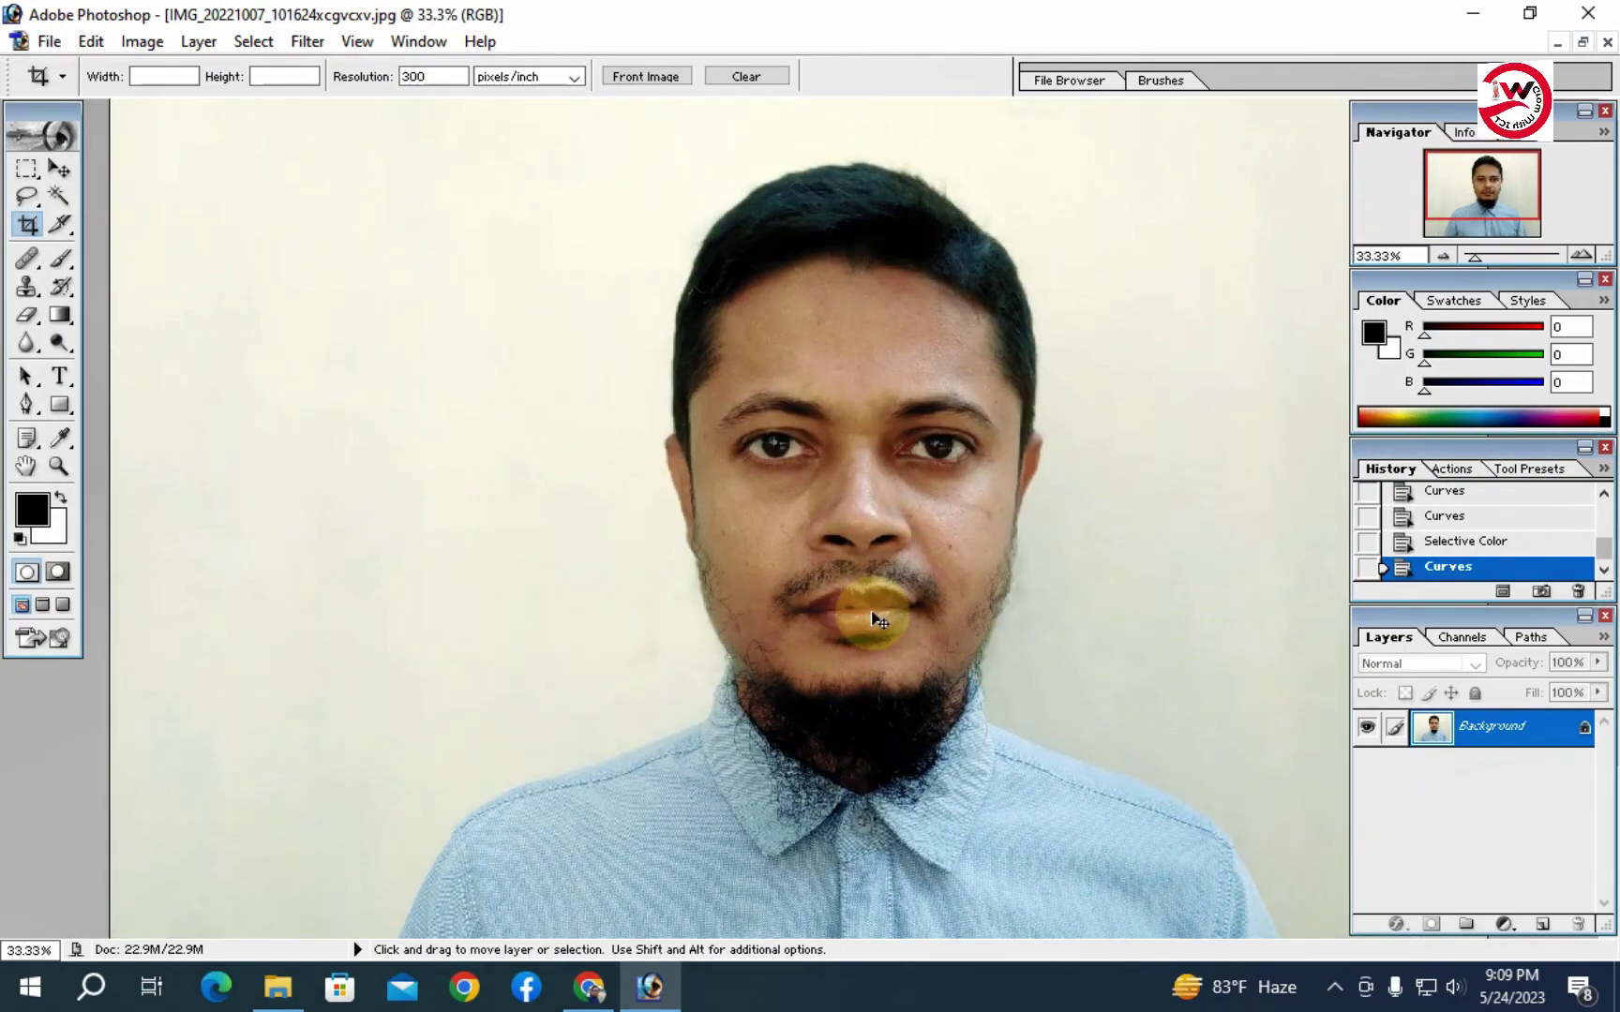
key(ctrl+l)
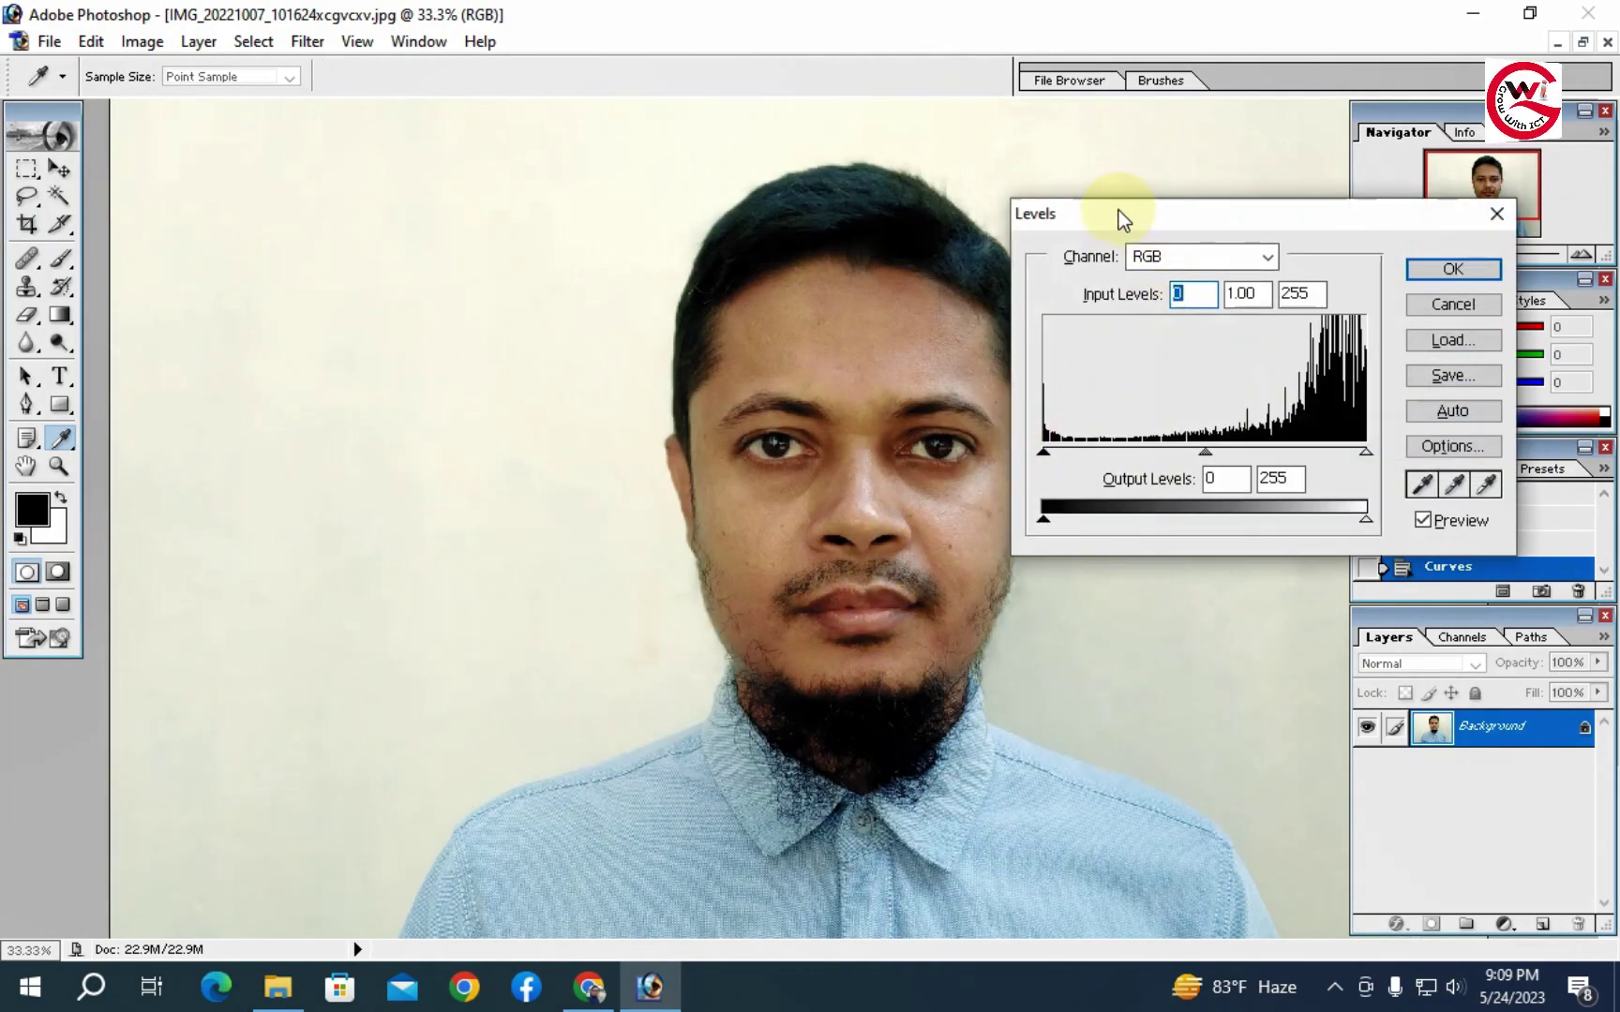
drag(1118, 212, 1261, 169)
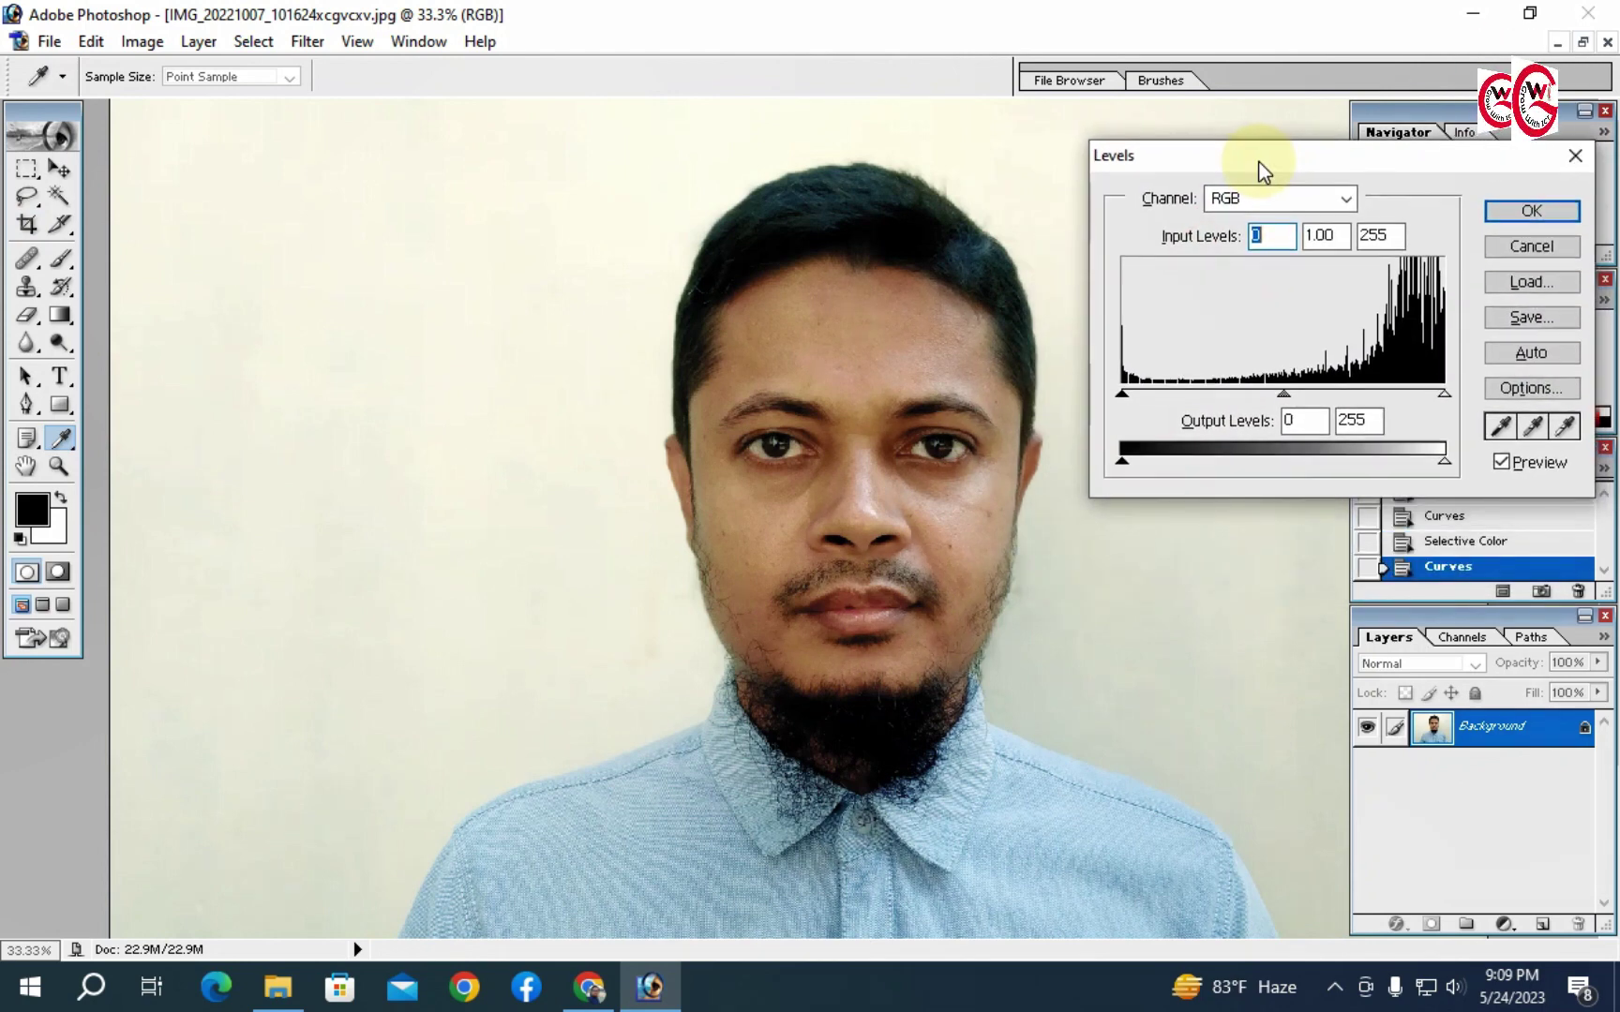
drag(1122, 394, 1135, 393)
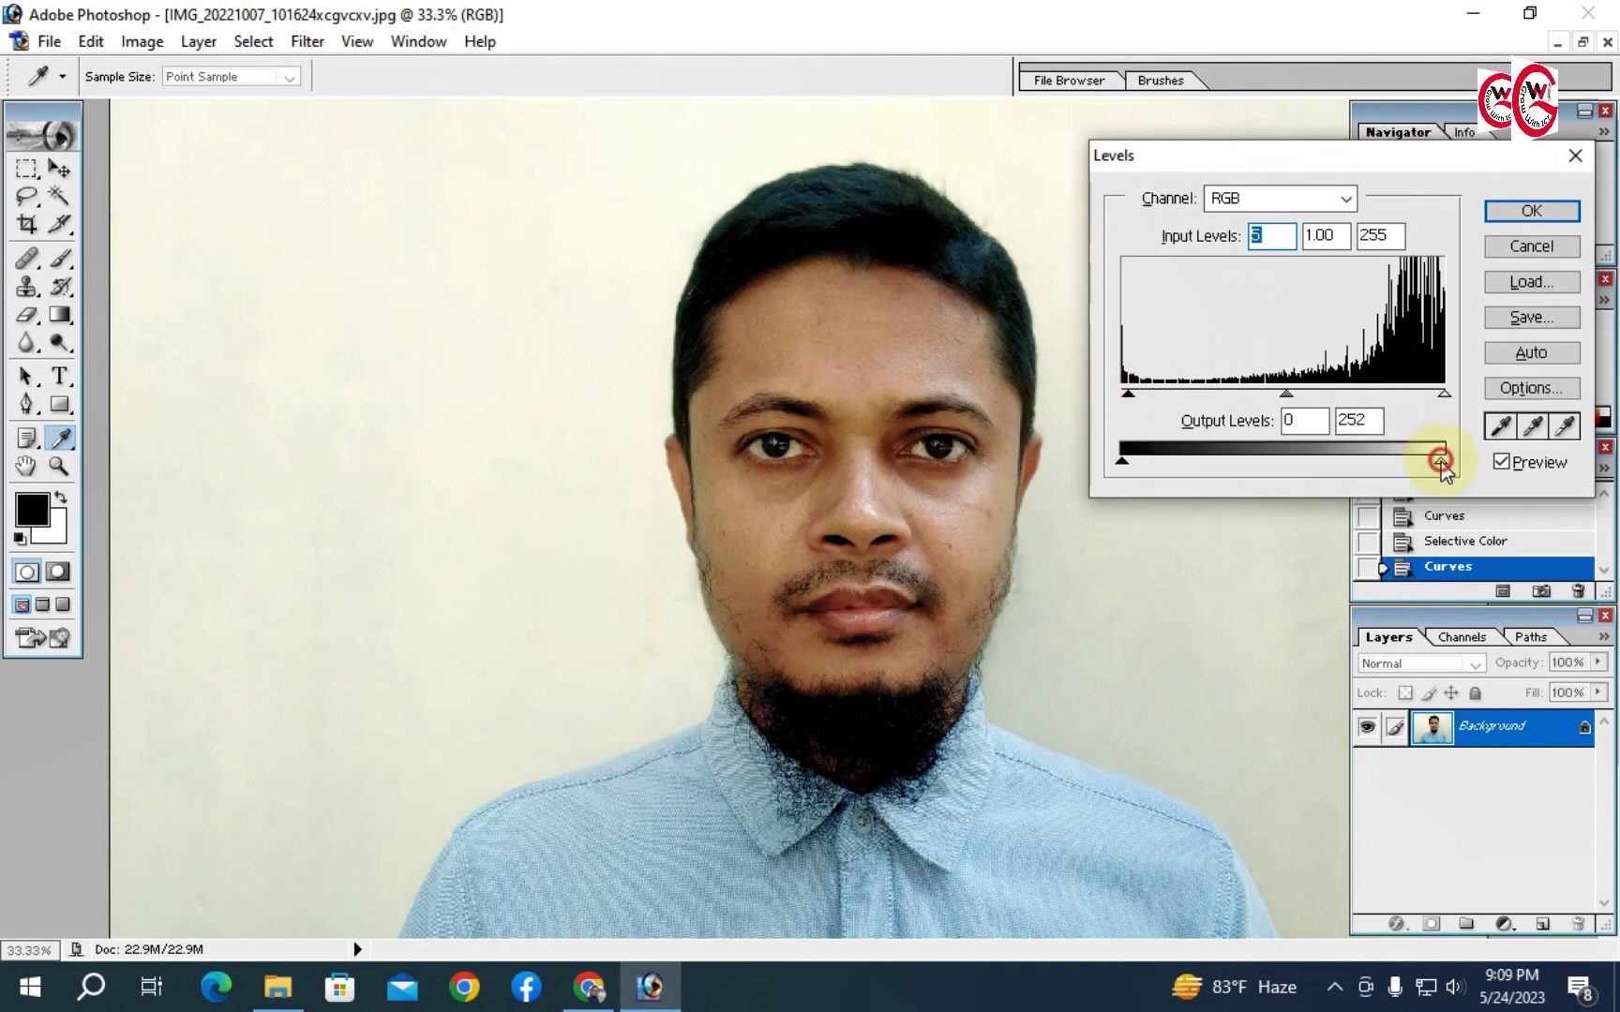
mouse_move(1440, 460)
mouse_down()
mouse_move(1418, 462)
mouse_move(1447, 458)
mouse_up()
drag(1444, 393, 1419, 391)
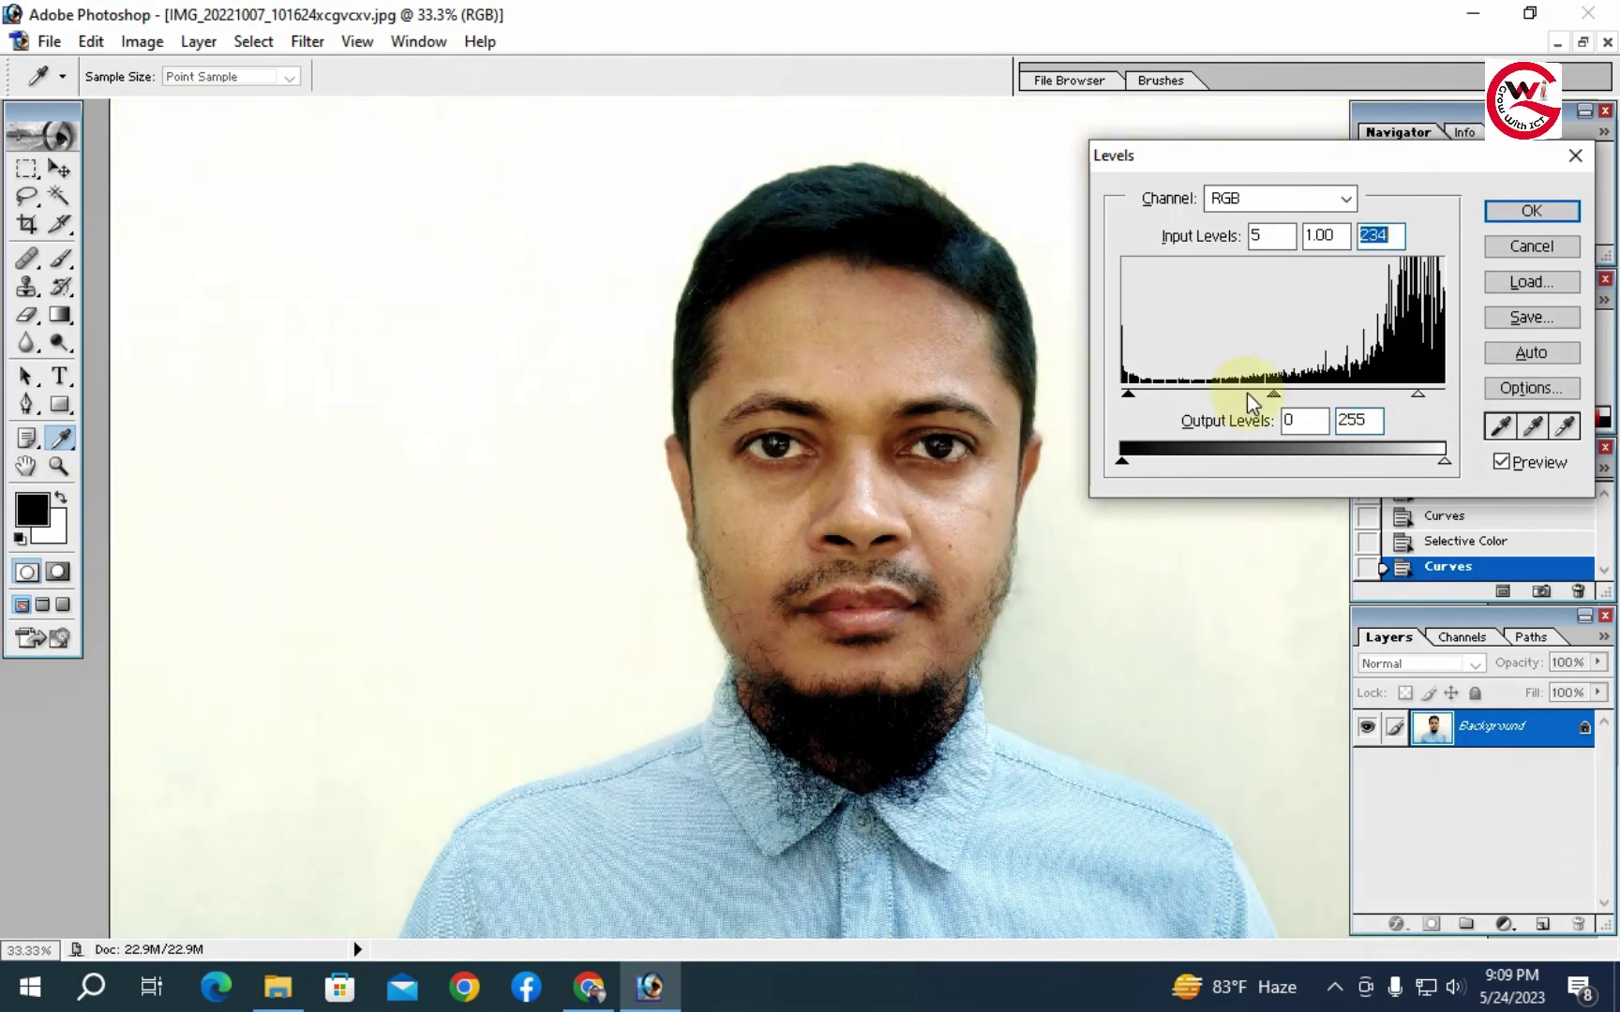
mouse_move(1282, 398)
mouse_down()
mouse_move(1303, 394)
mouse_move(1235, 394)
mouse_move(1272, 386)
mouse_up()
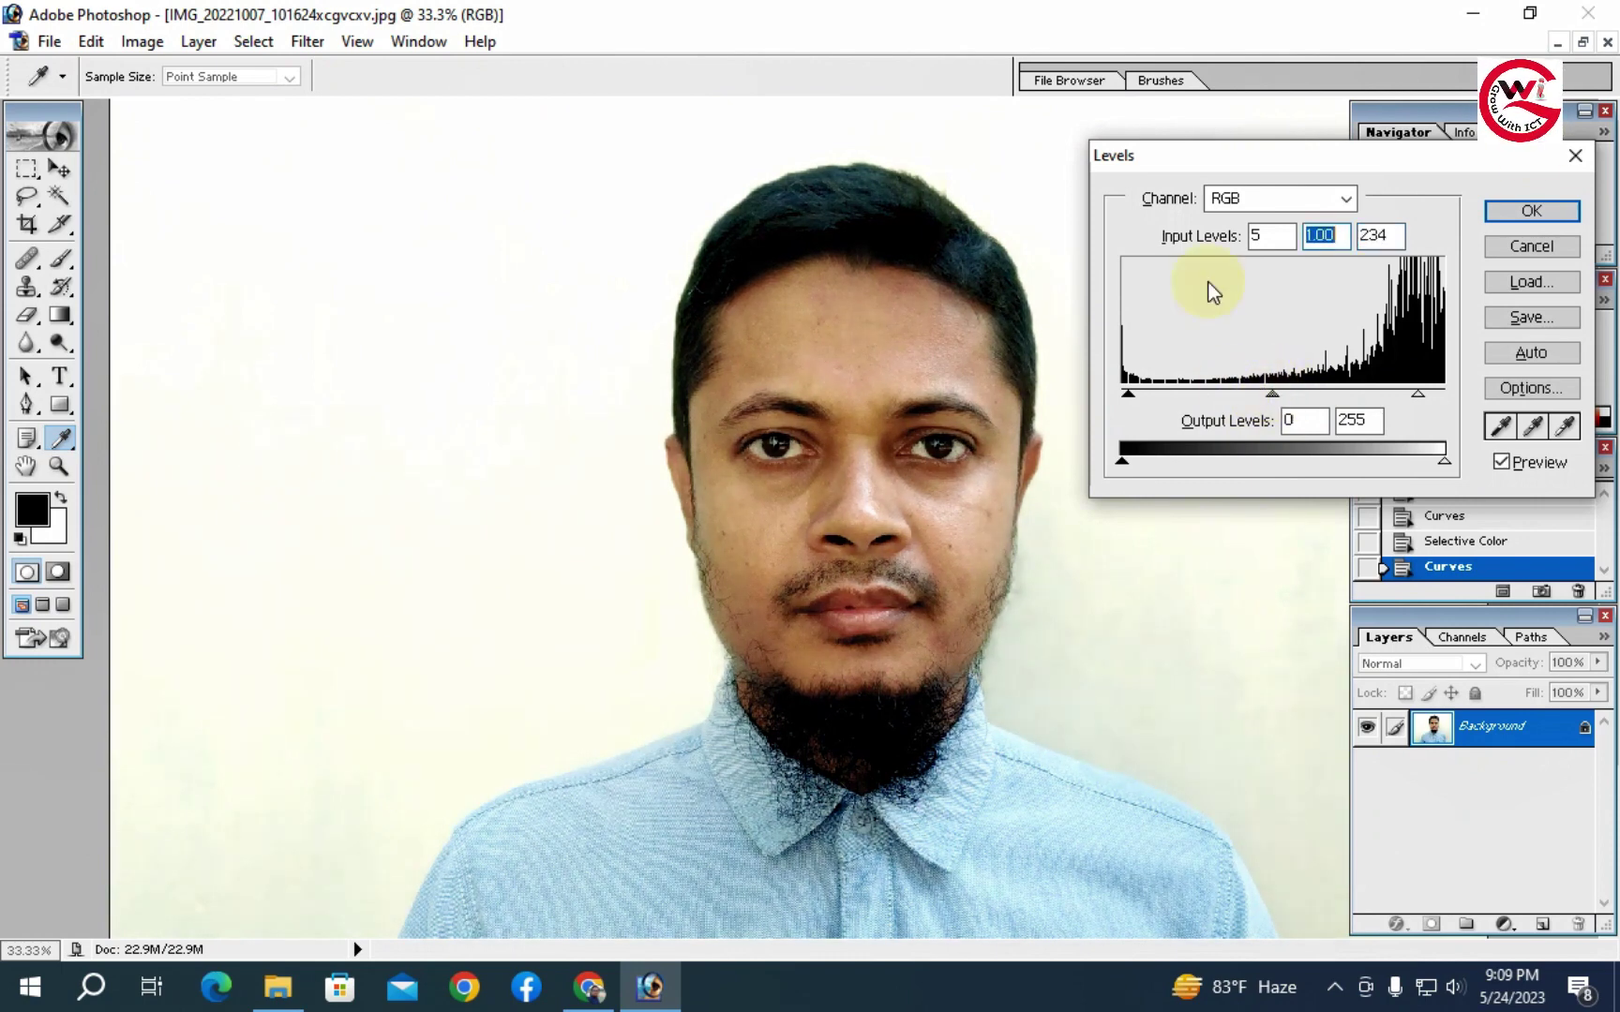
click(1523, 211)
Save the Levels adjustment to the existing JPEG IMG_20221007_101624xcgvcxv.jpg.
key(c)
key(space)
key(ctrl+minus)
key(ctrl+minus)
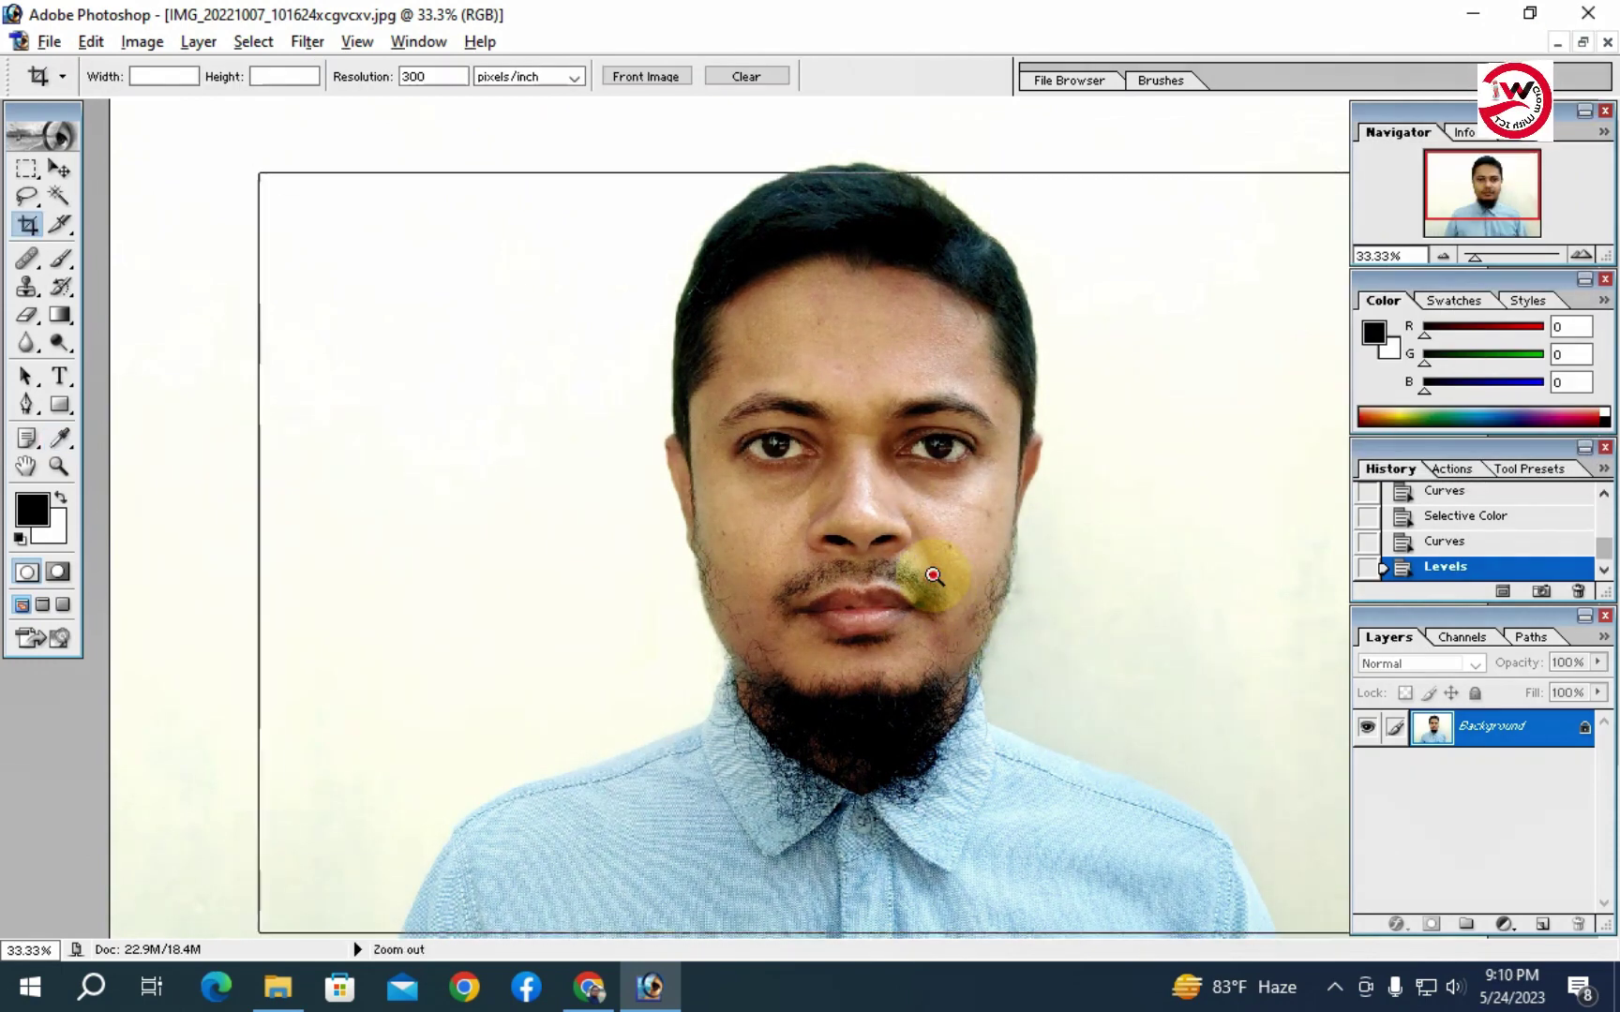
key(ctrl+s)
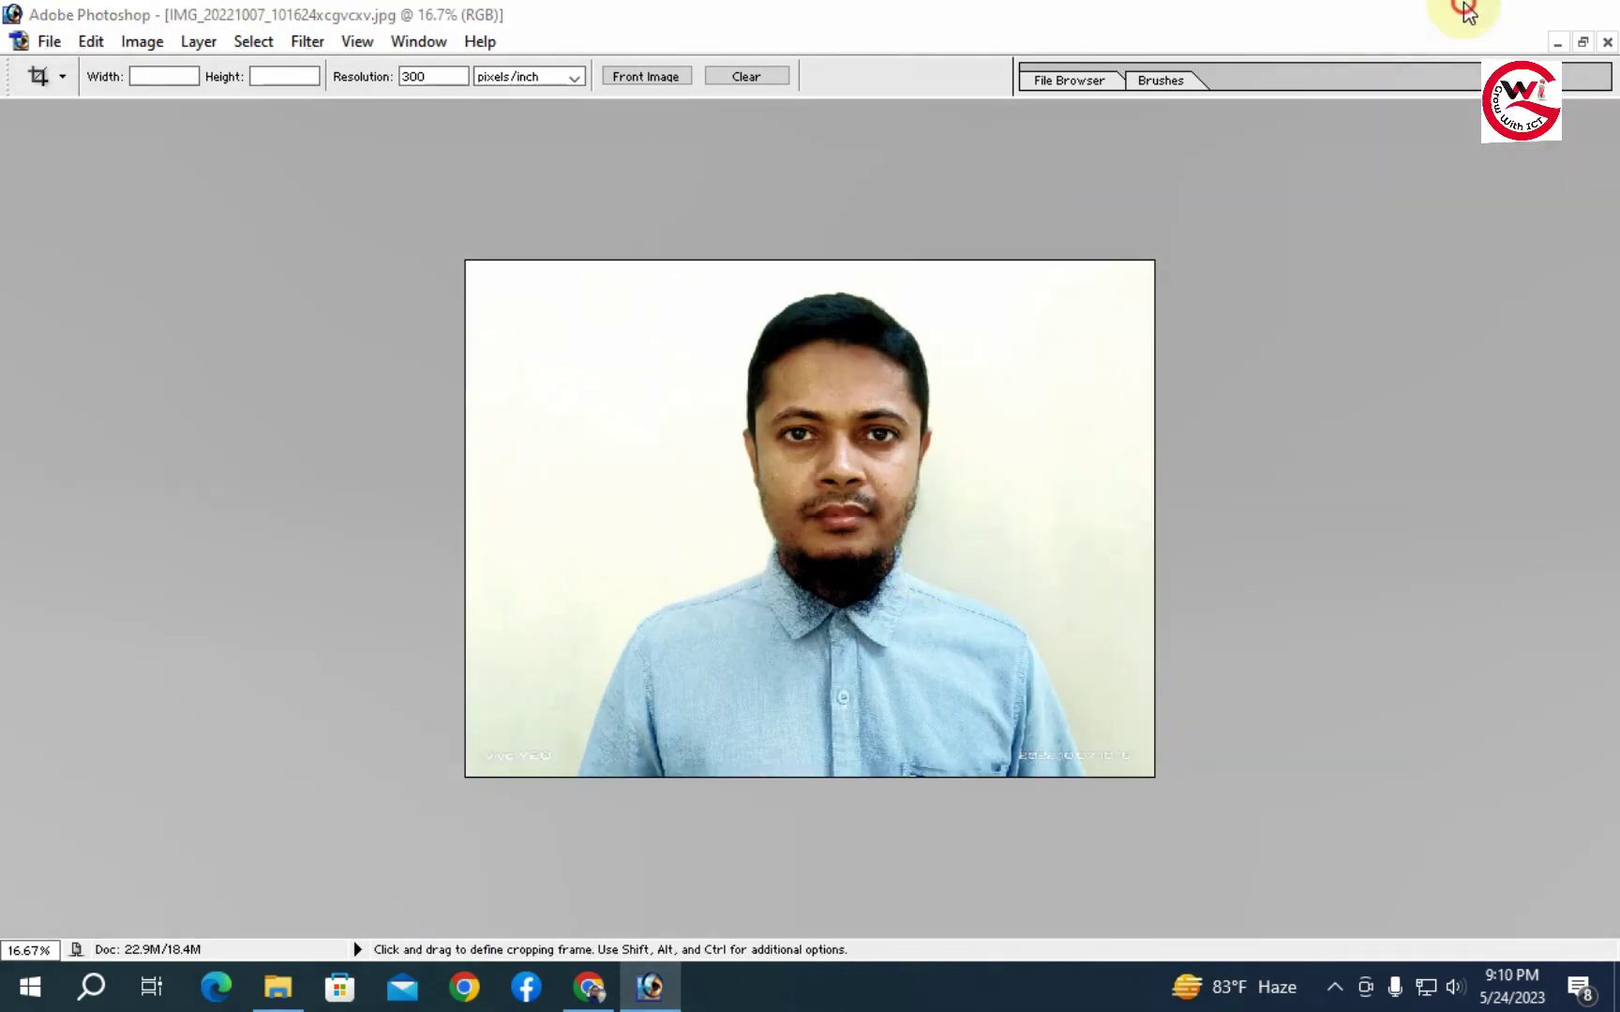
Minimize Photoshop, view the newly saved portrait from the desktop in Picasa Photo Viewer, and inspect the face up close.
click(1471, 13)
double_click(626, 312)
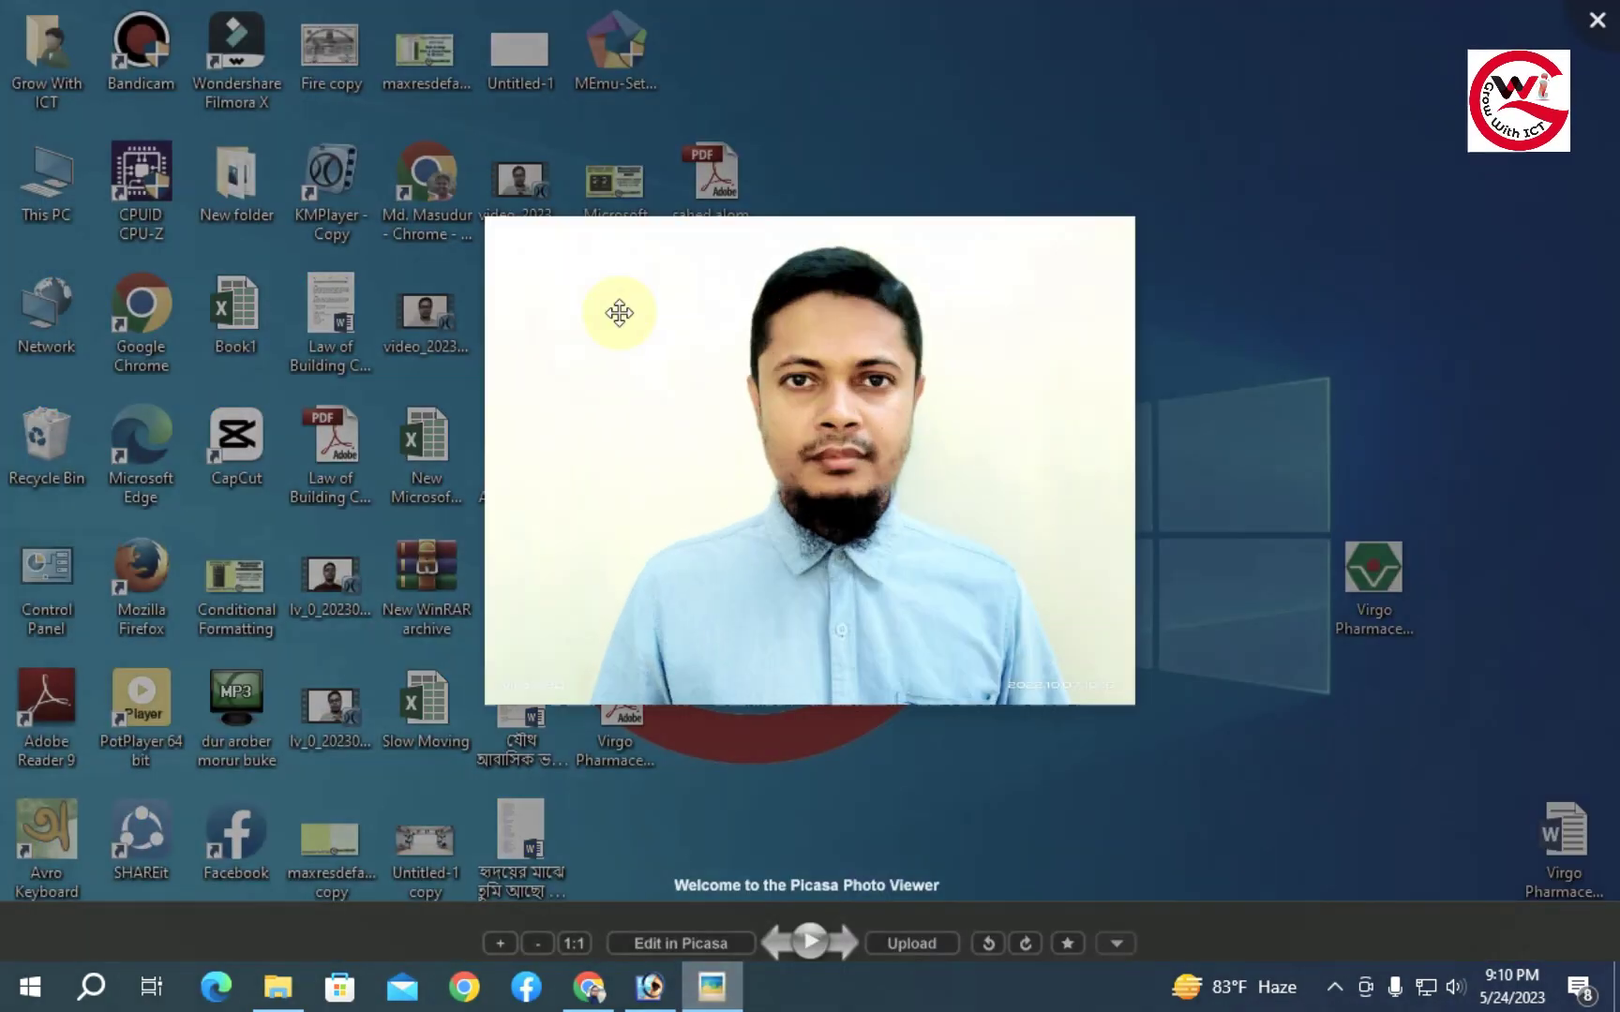
scroll(856, 455, up, 5)
drag(932, 347, 911, 424)
drag(950, 322, 969, 365)
click(1597, 28)
right_click(1073, 131)
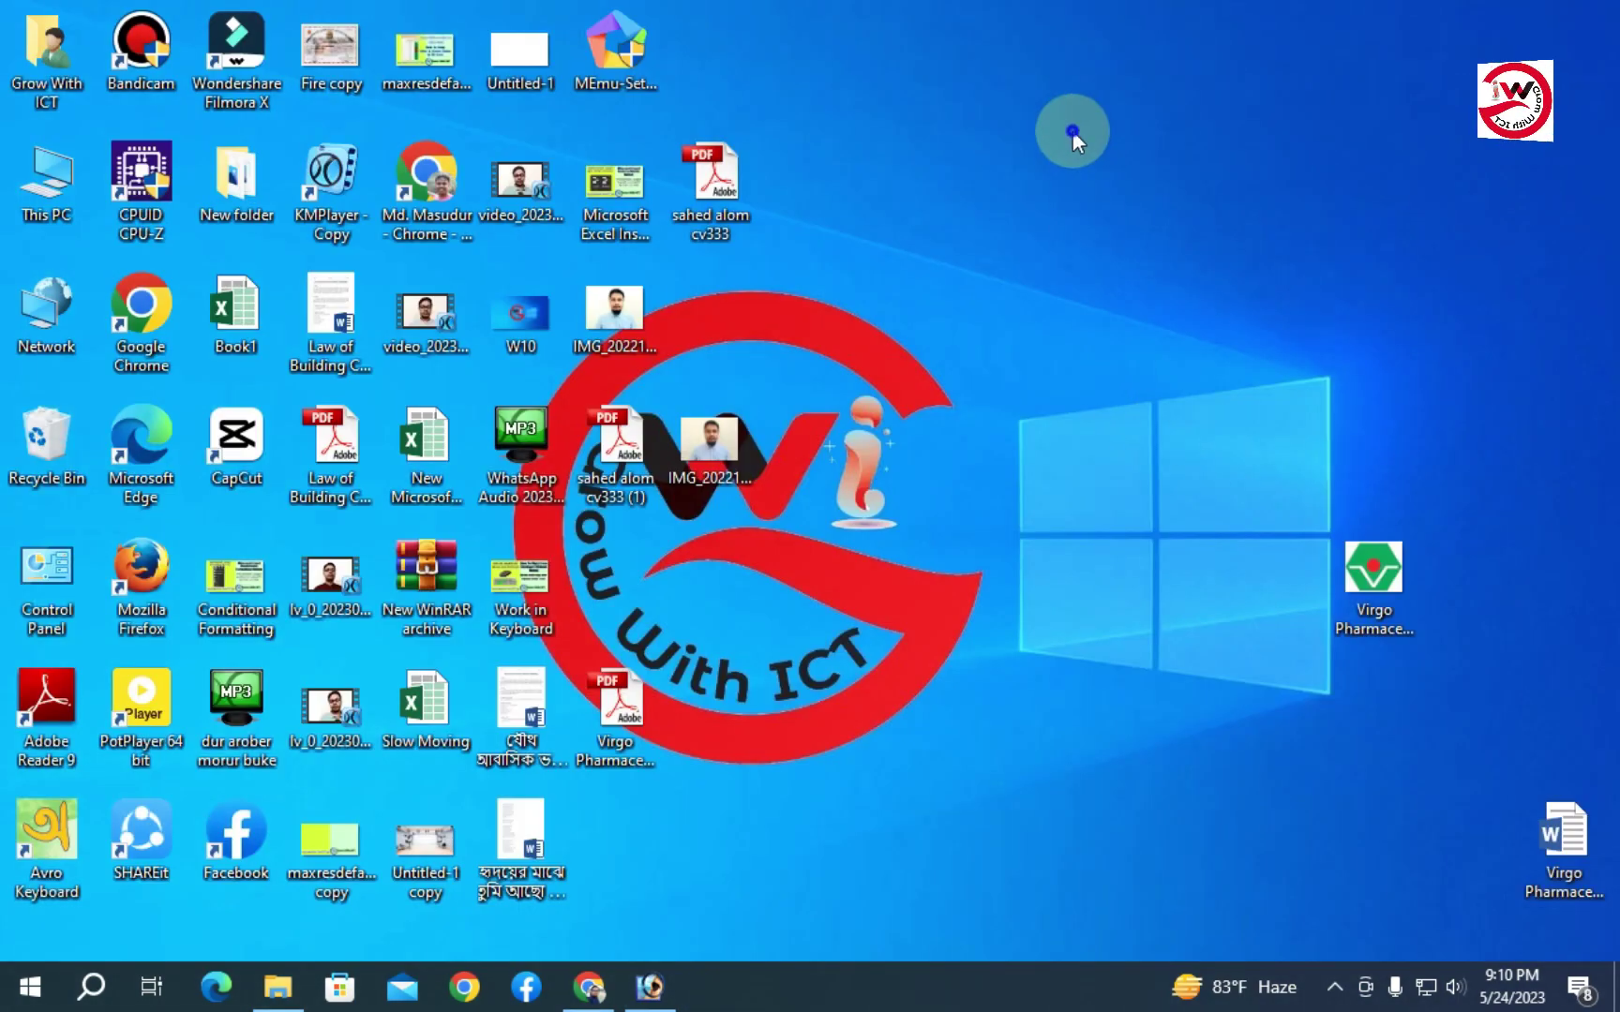
click(1111, 198)
right_click(931, 103)
click(975, 178)
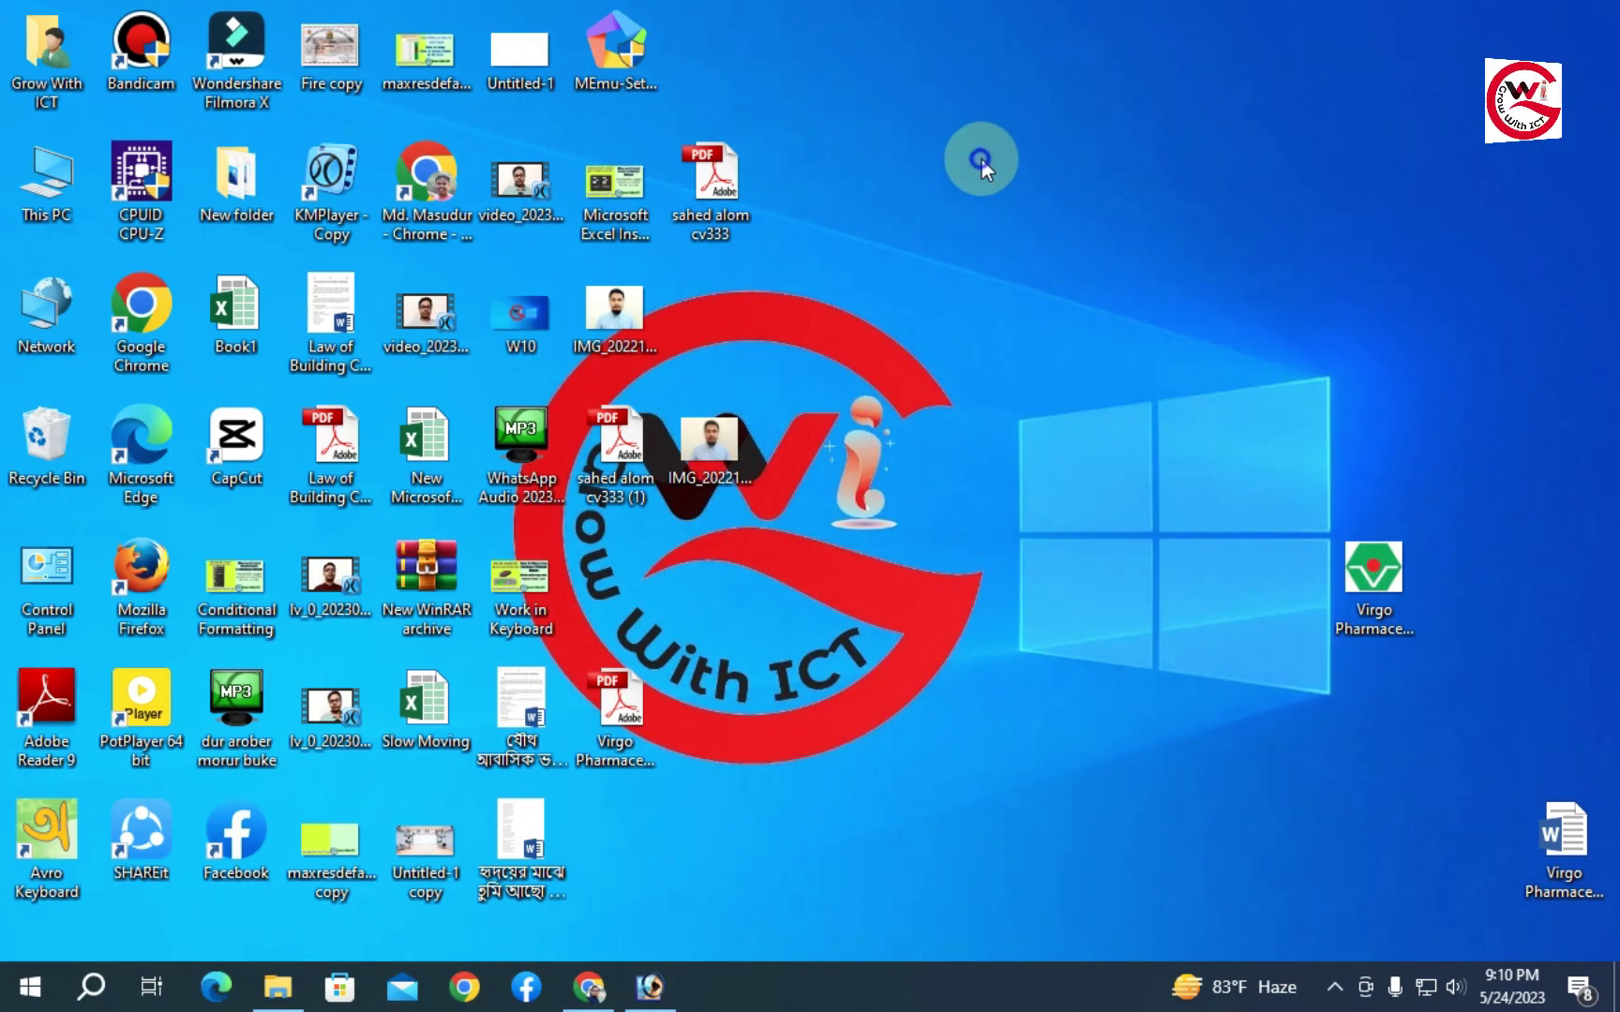
right_click(979, 153)
click(1005, 227)
right_click(987, 120)
click(1029, 192)
right_click(958, 115)
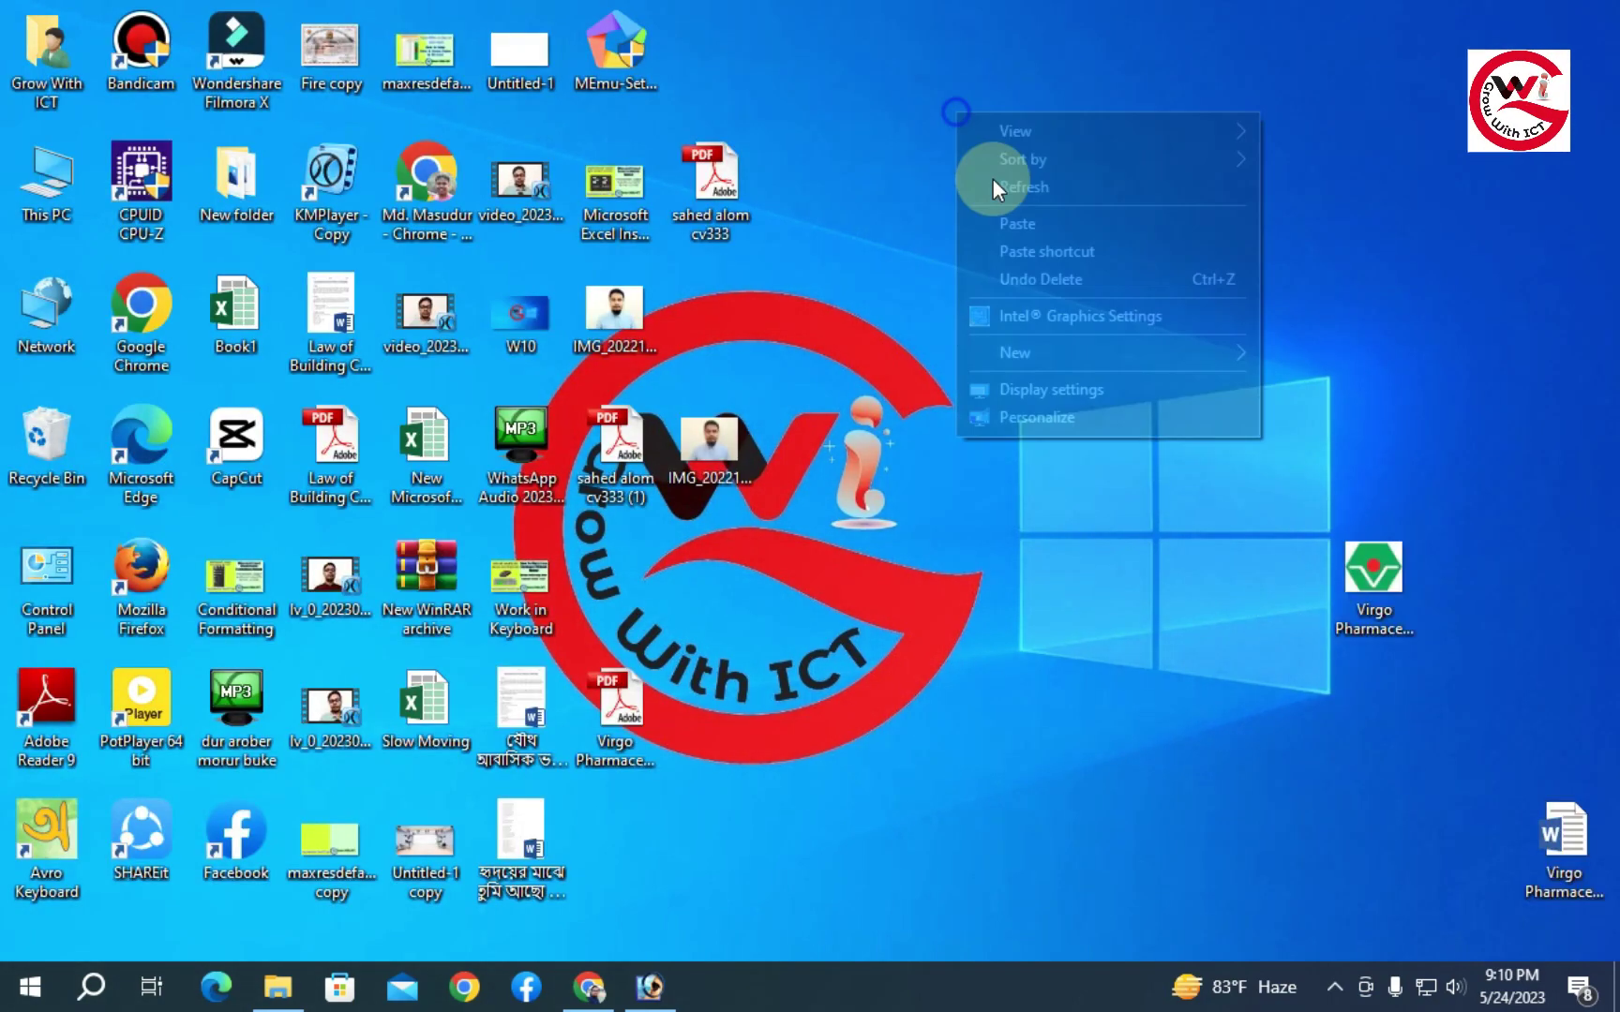
click(989, 183)
right_click(970, 101)
click(1002, 171)
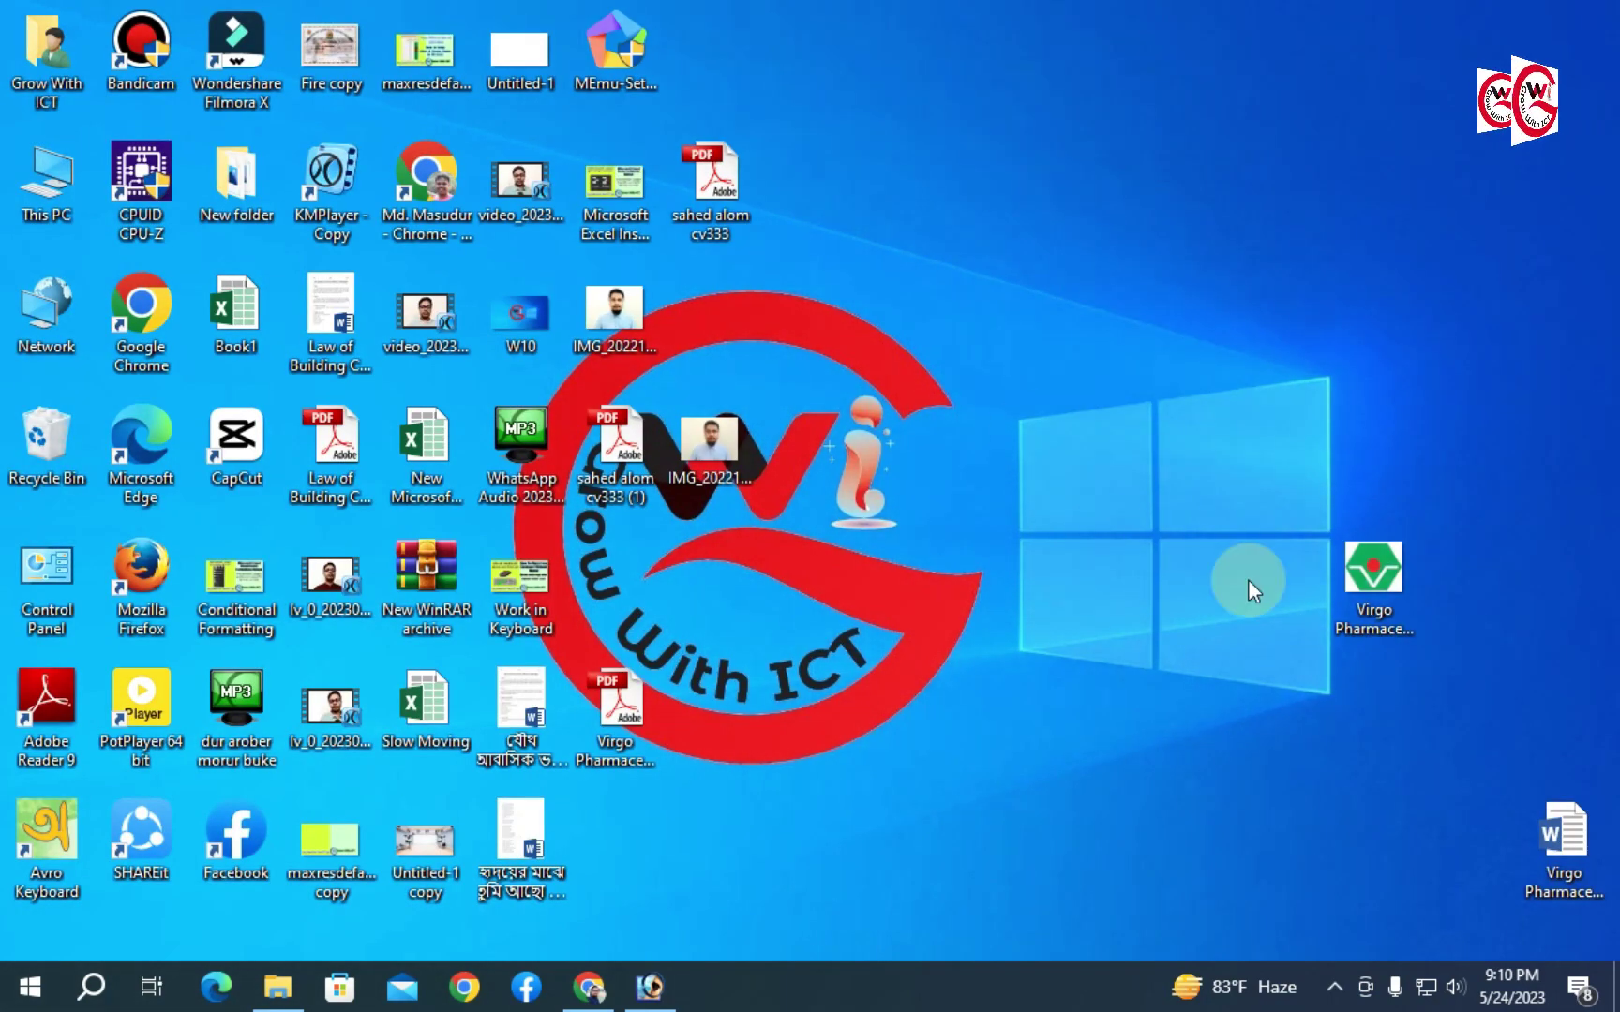
click(647, 995)
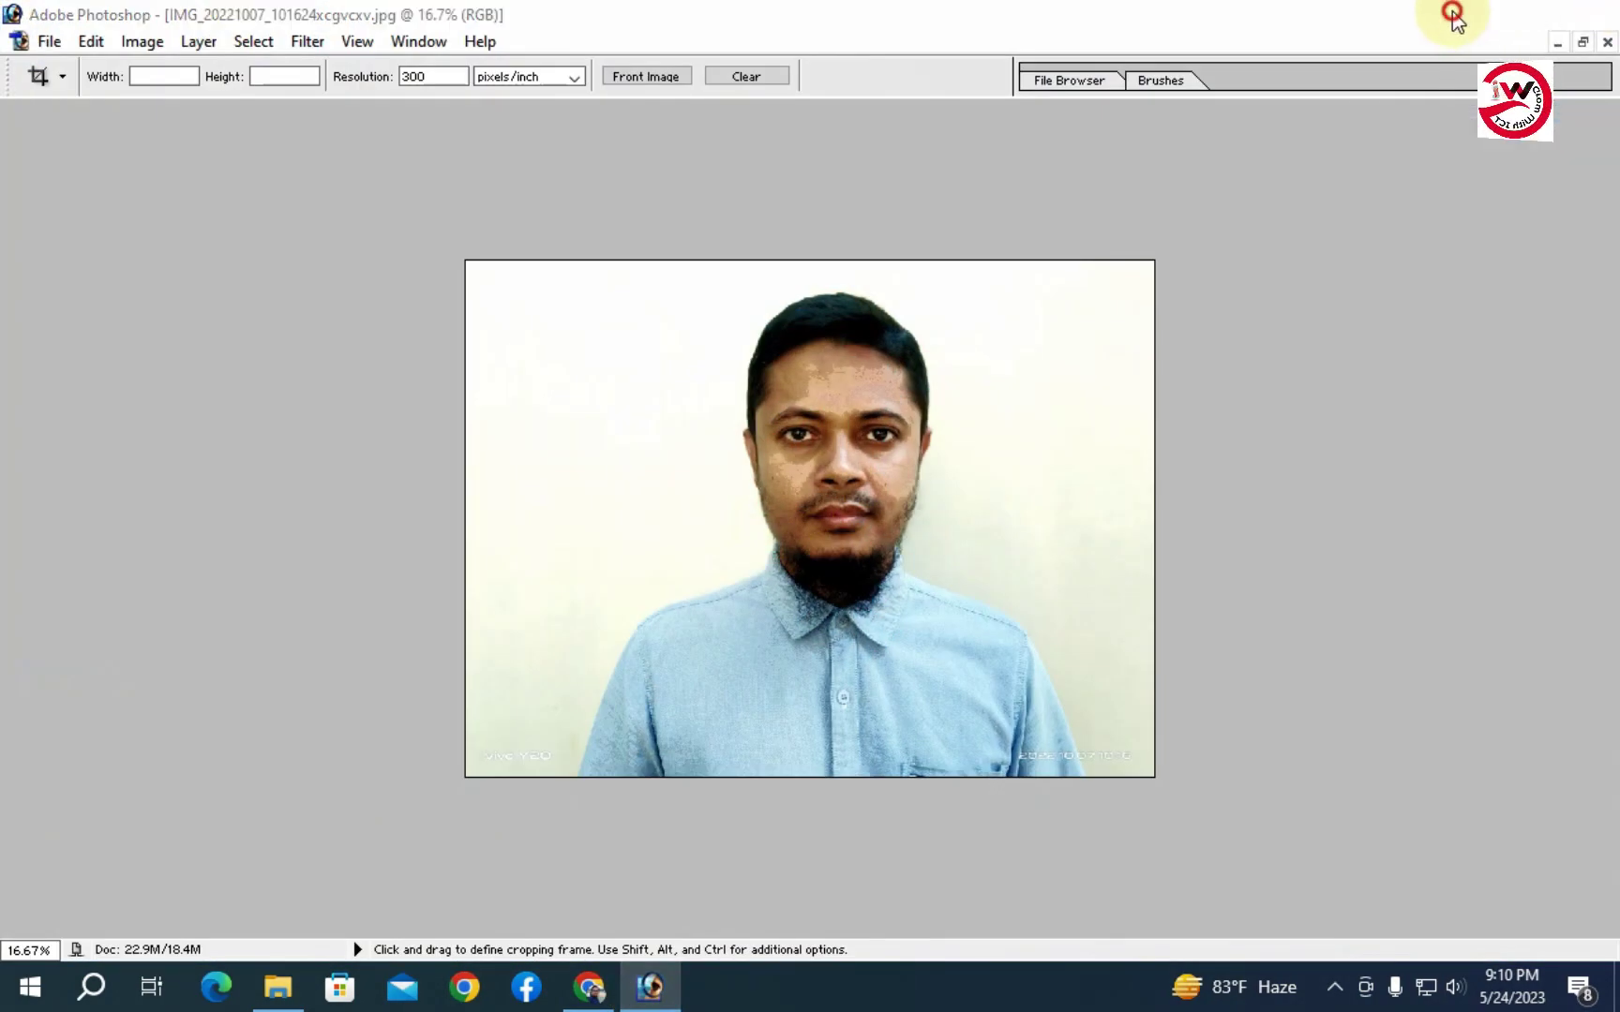
click(1472, 13)
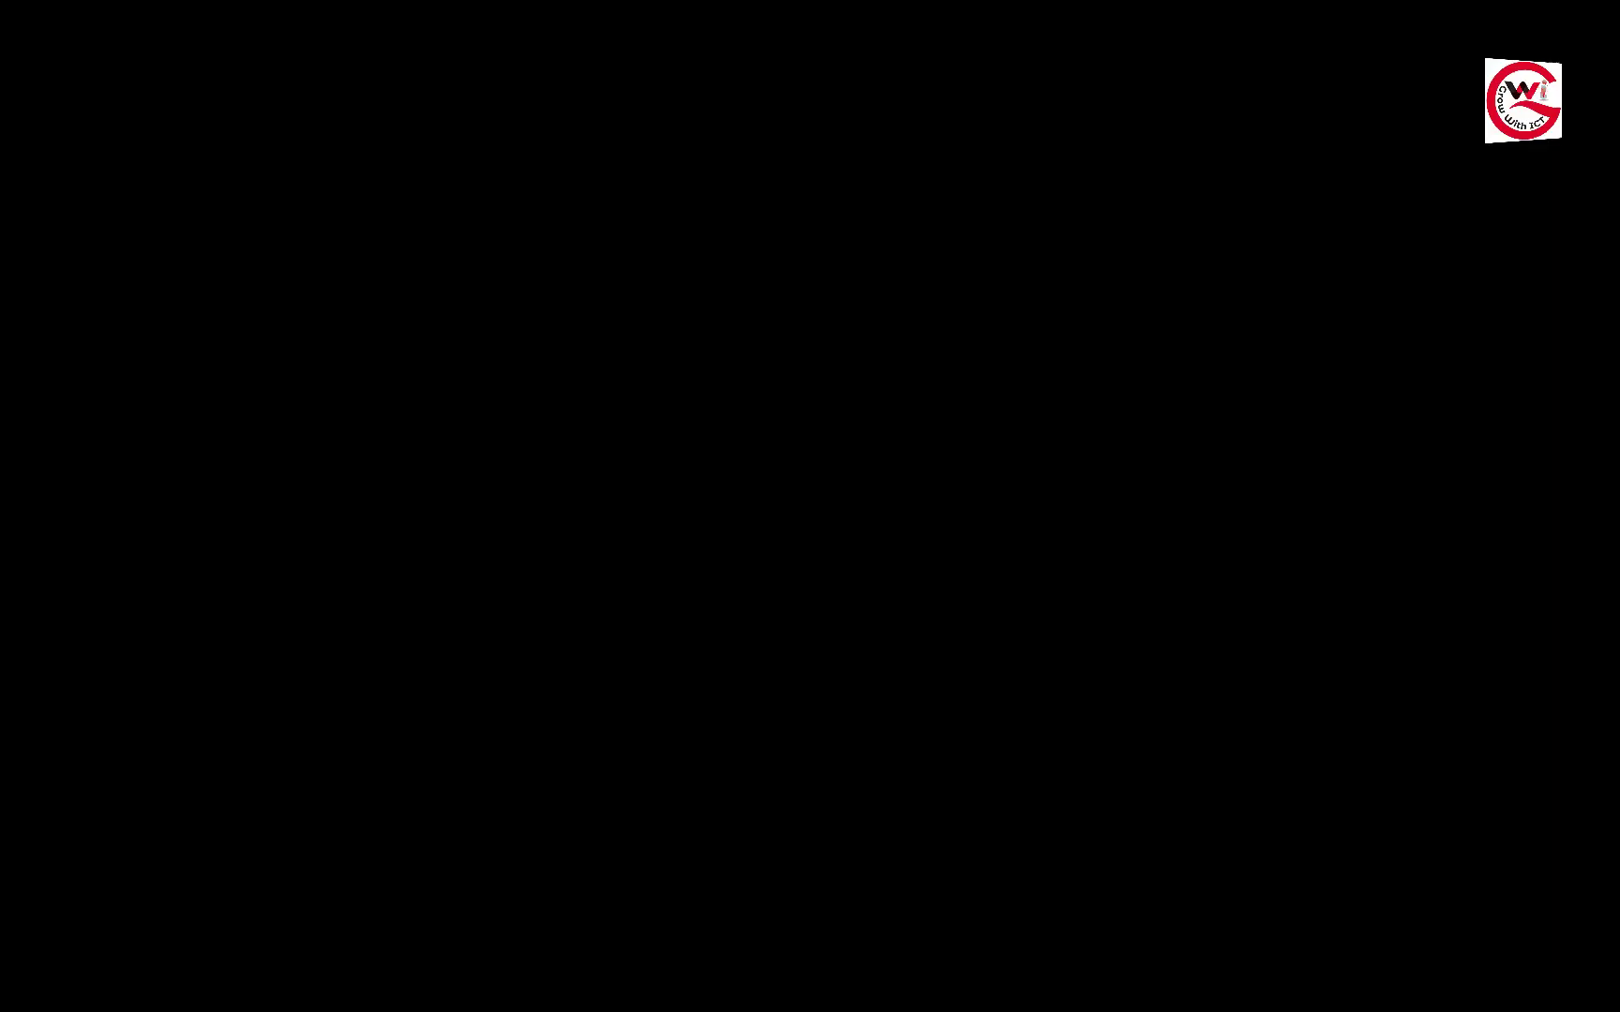